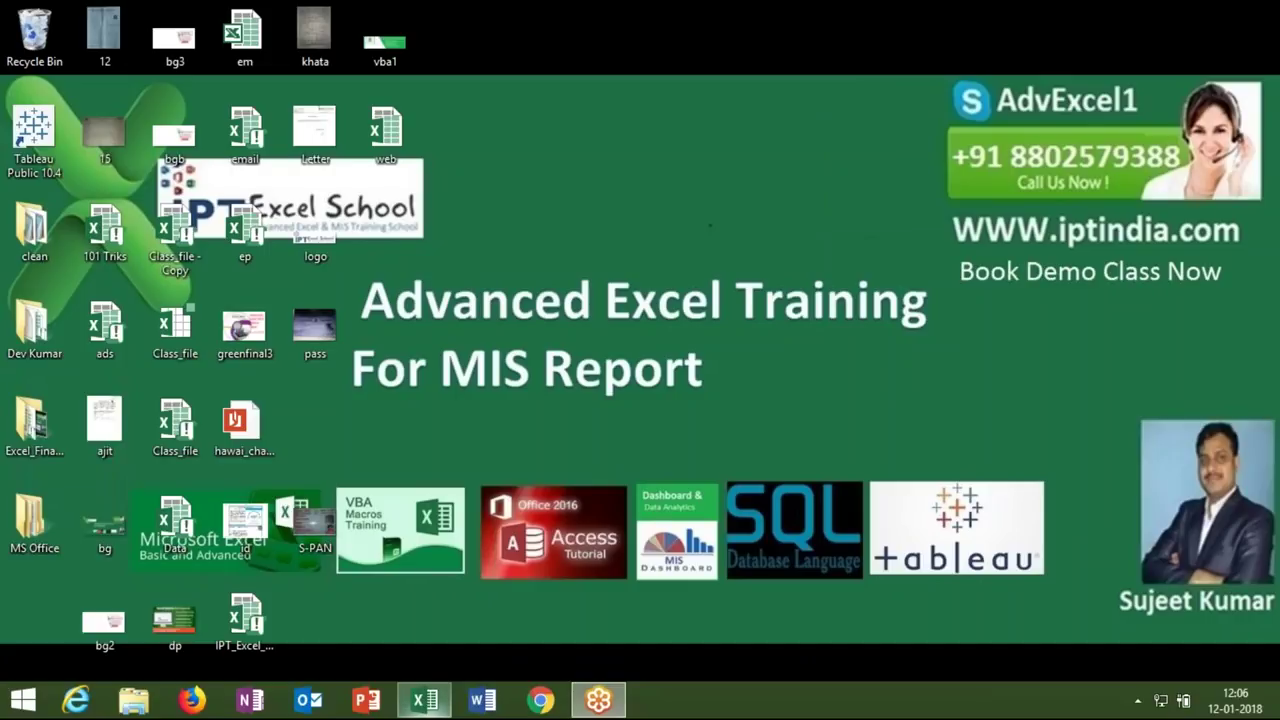
Launch Excel from the taskbar and create a new blank workbook
left_click(425, 700)
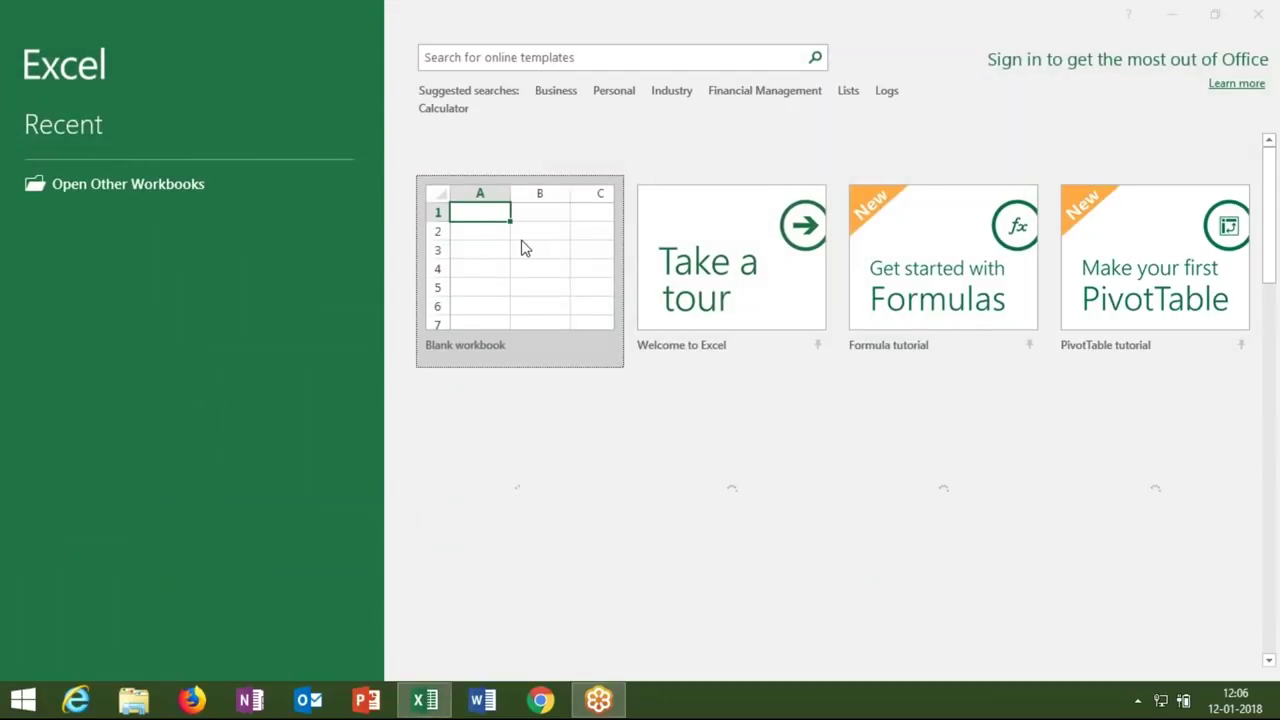
left_click(497, 236)
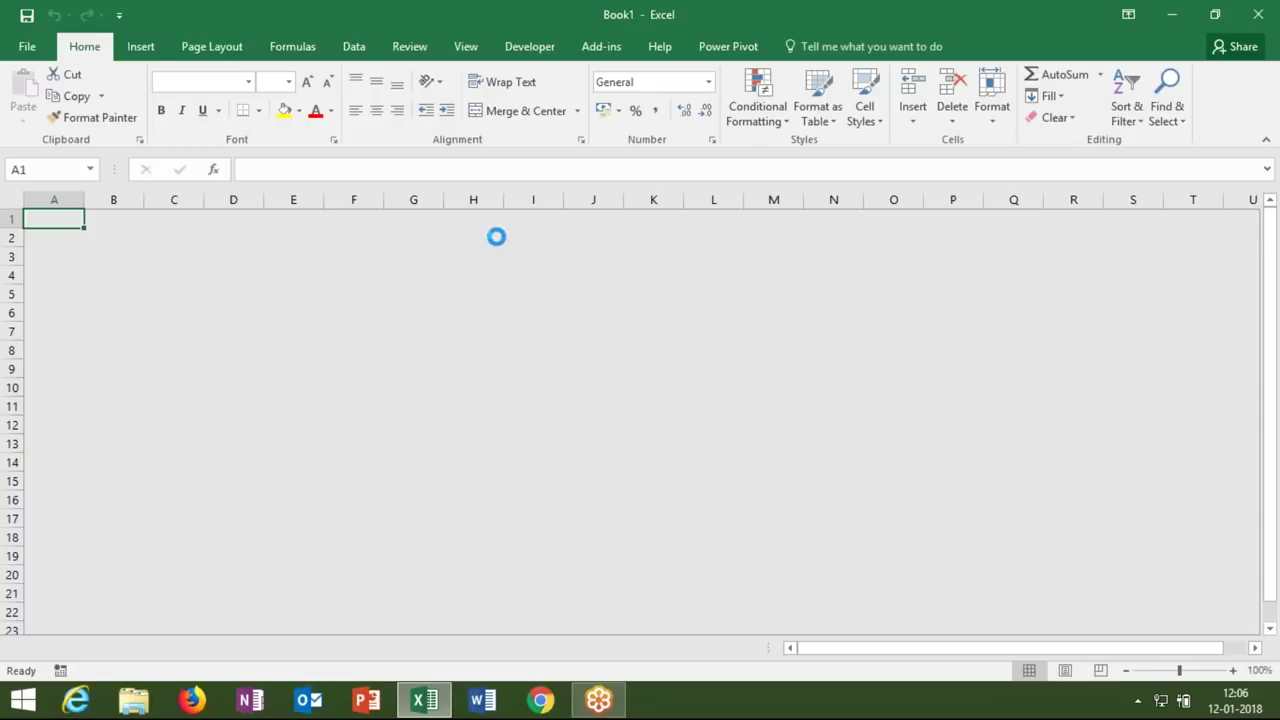
Insert a second sheet, then rename the first sheet Form and the second Data
left_click(497, 236)
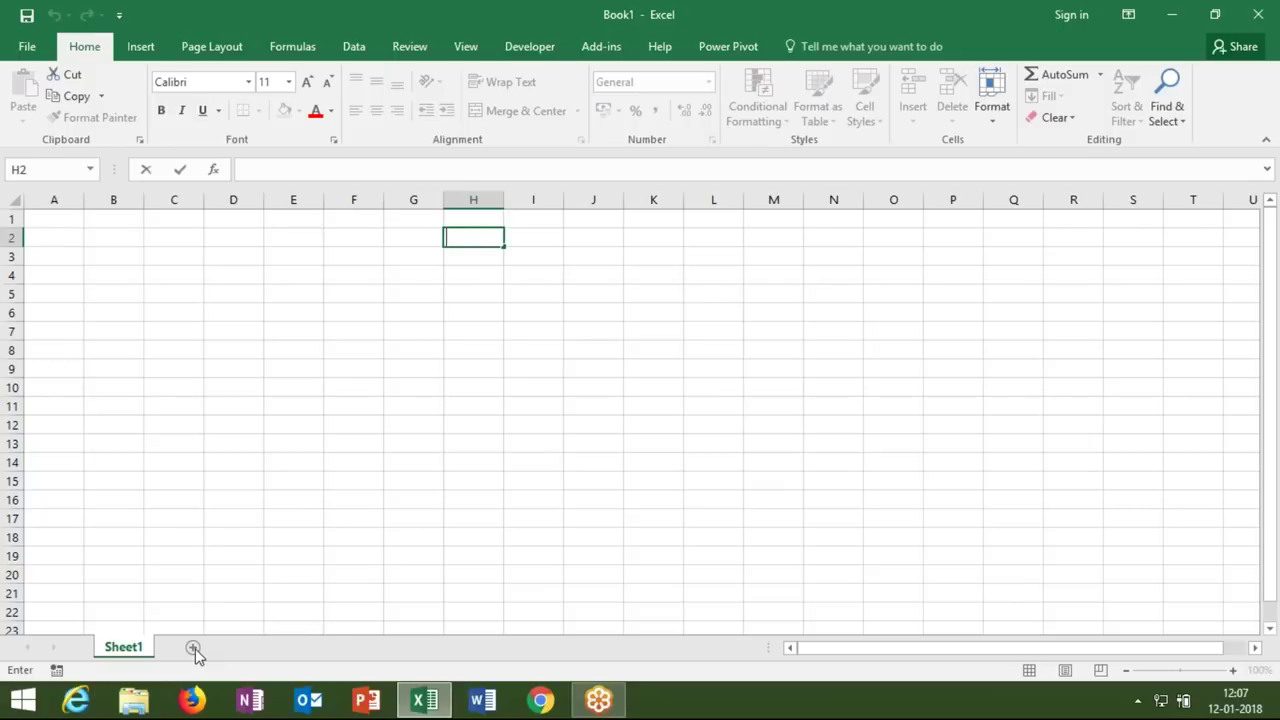
left_click(293, 330)
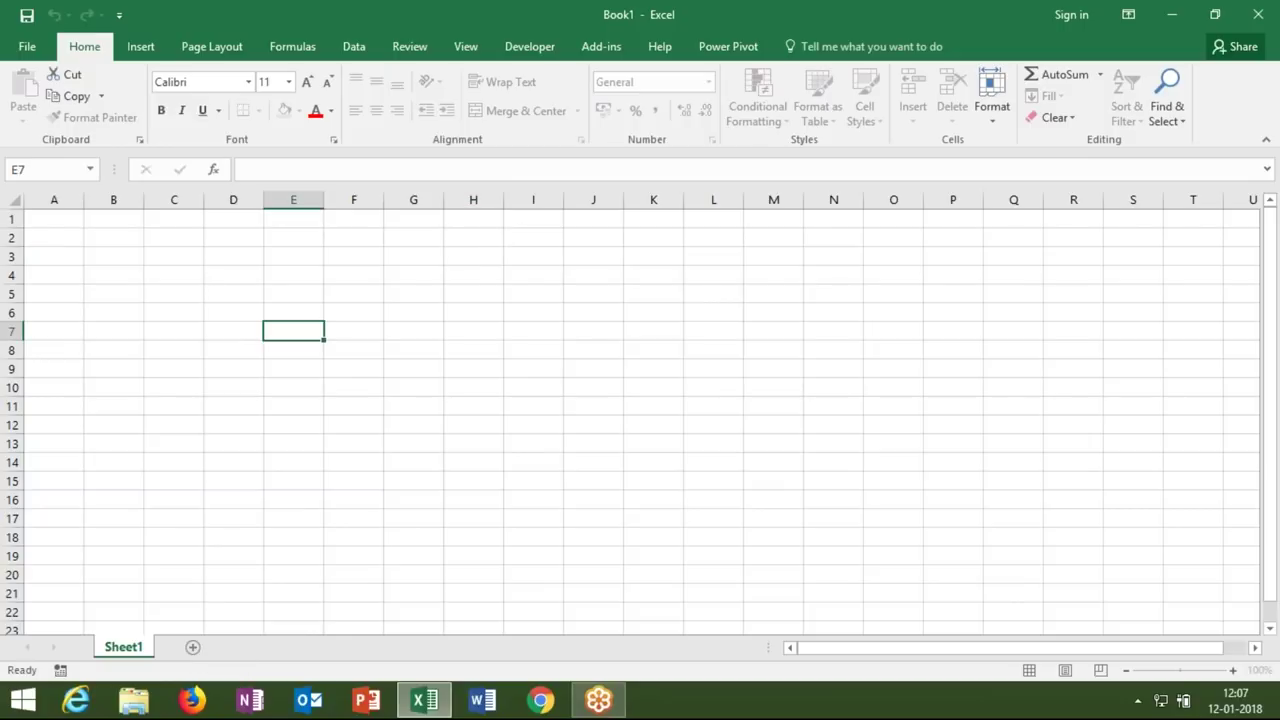
left_click(192, 648)
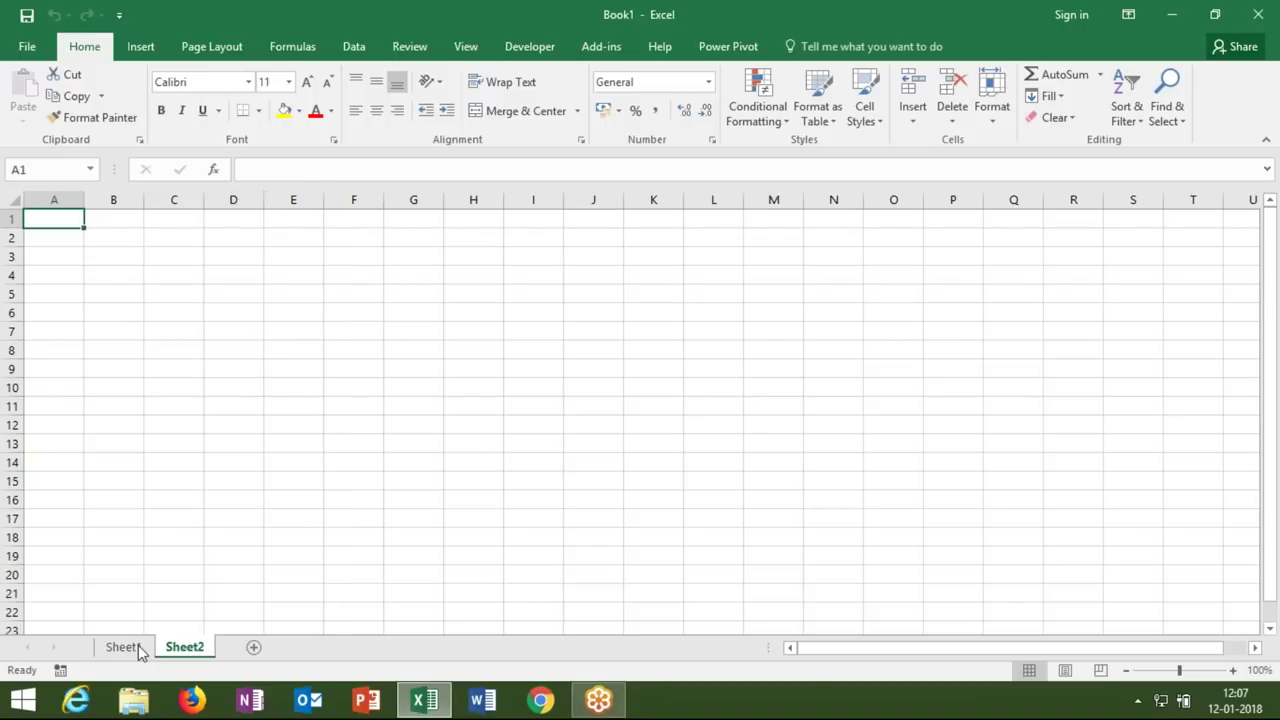
double_click(142, 647)
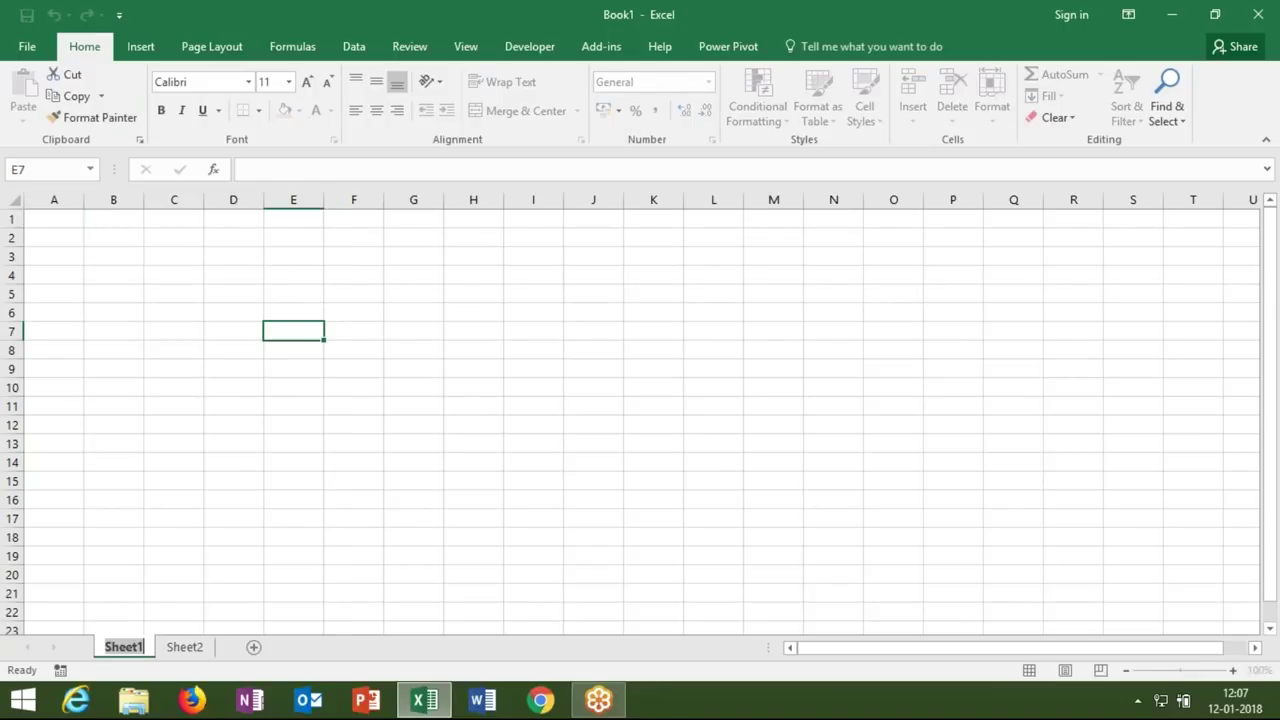
key("BackSpace")
type("Form")
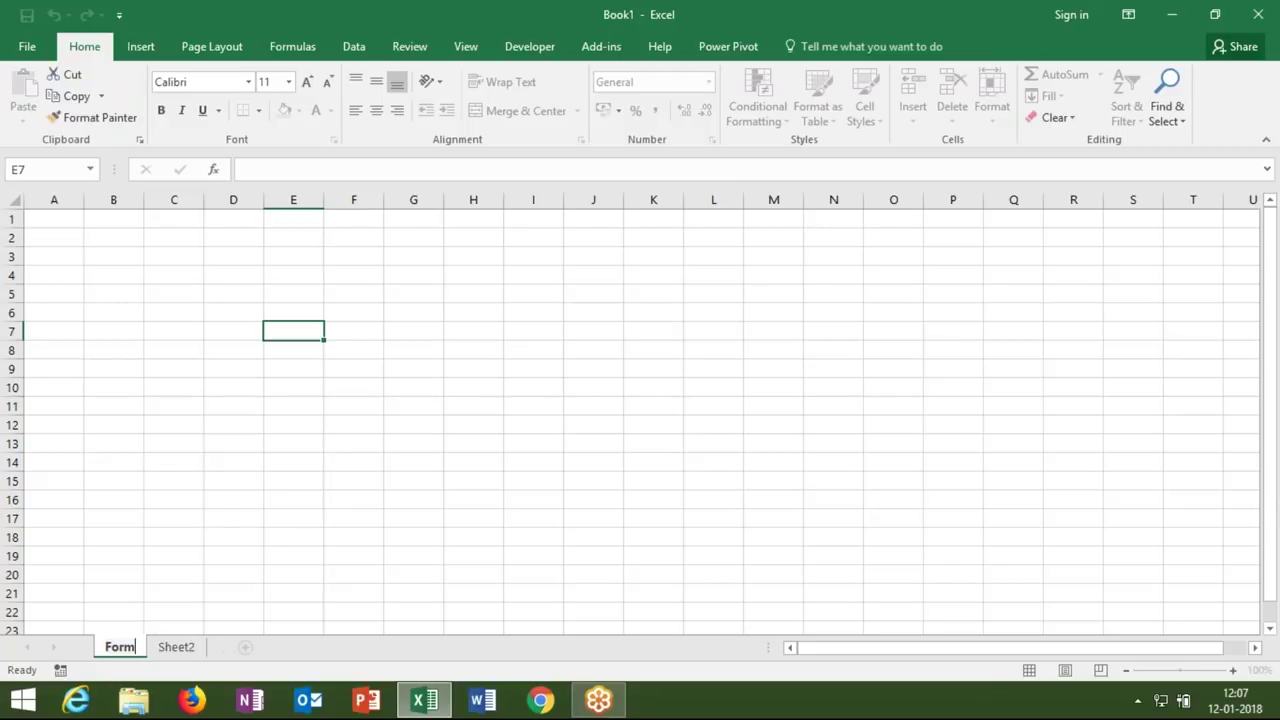
double_click(170, 647)
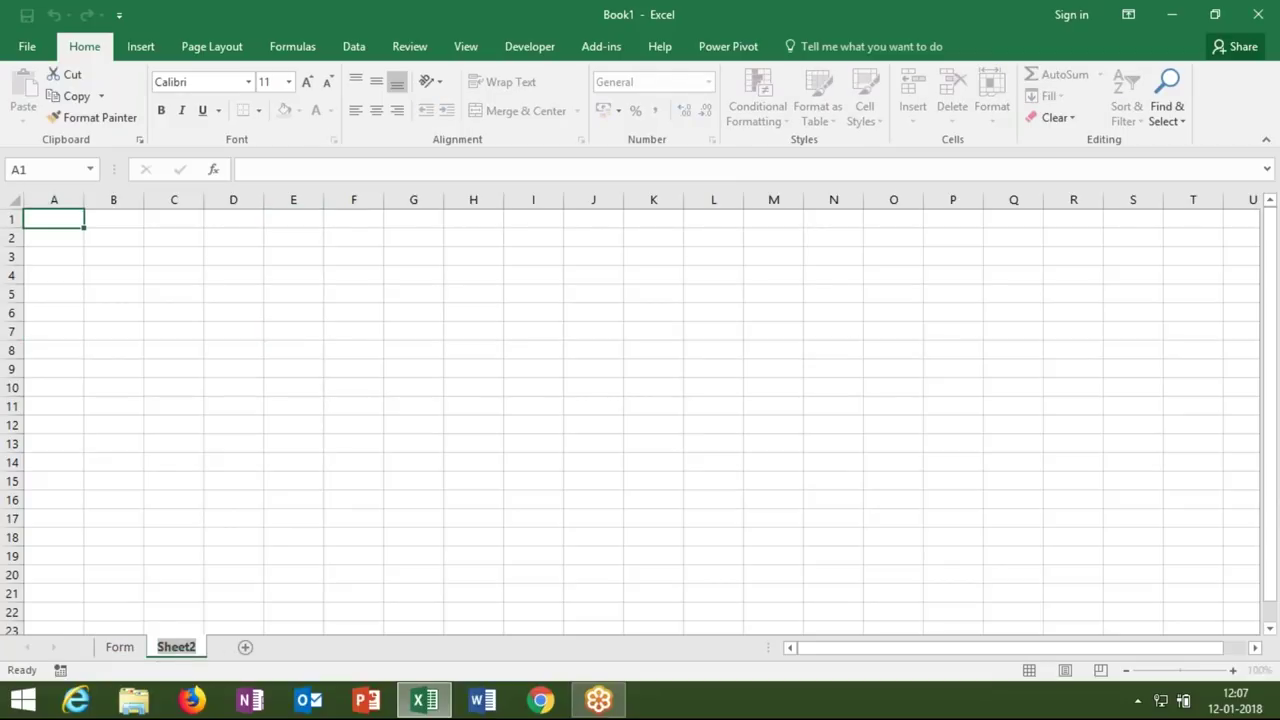
type("Data")
left_click(120, 462)
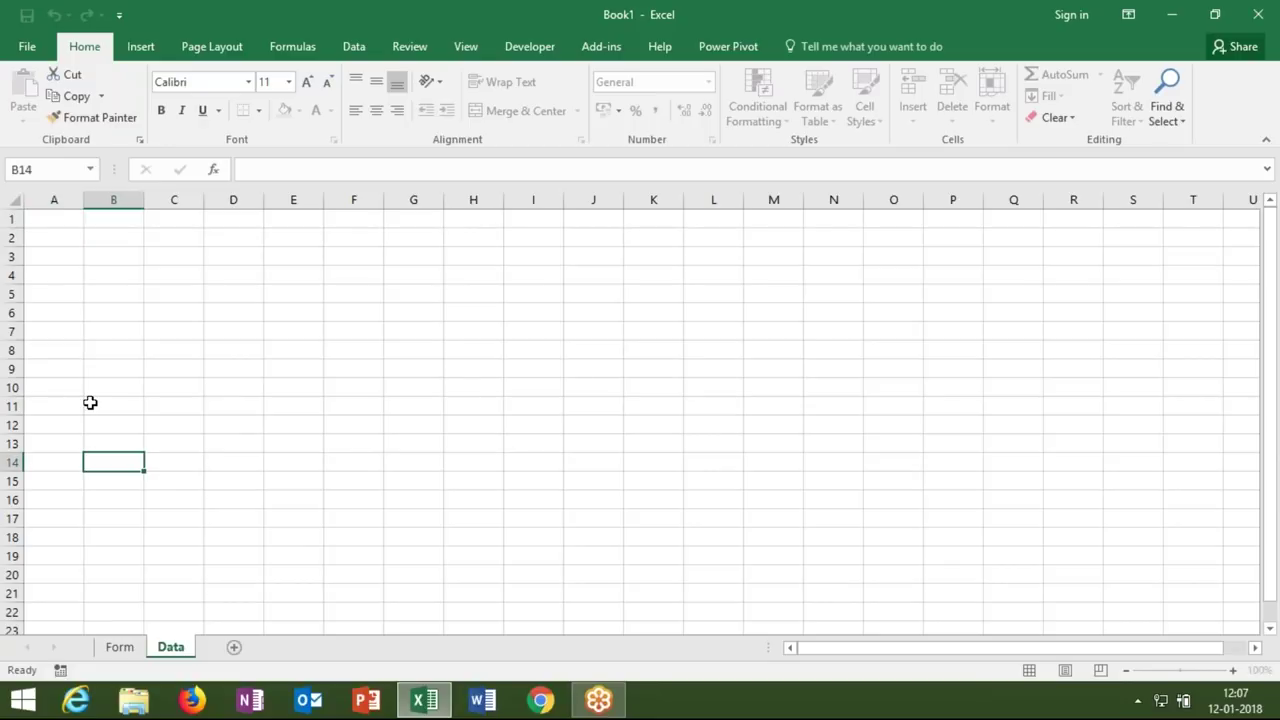
On the Data sheet, enter the headers ID, Date and Time in A1:C1
left_click(59, 226)
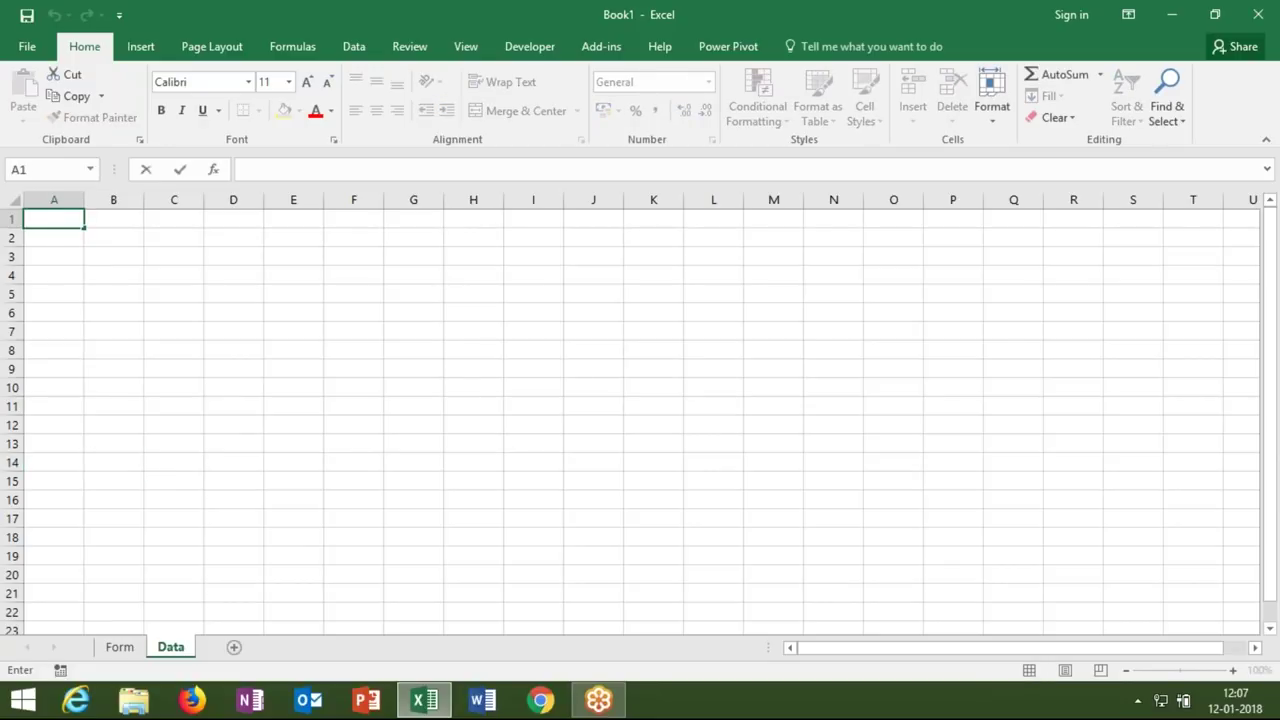
type("ID")
left_click(113, 219)
type("Date")
key("Tab")
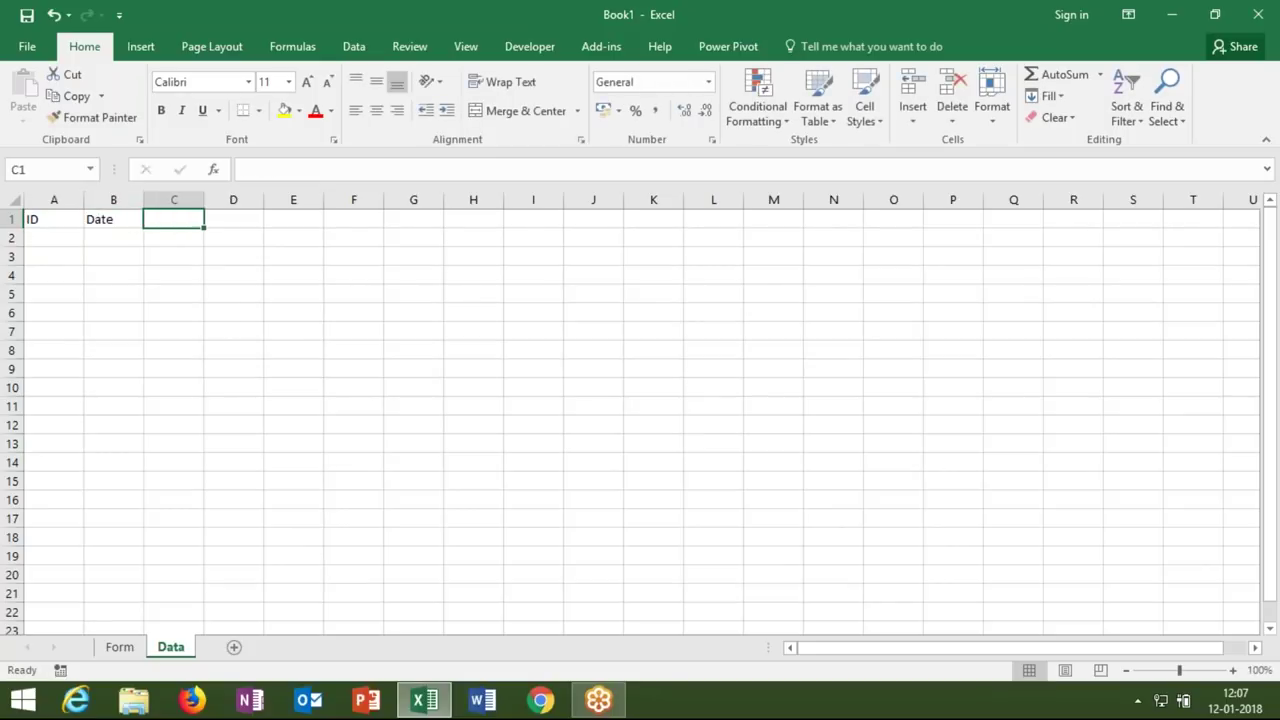
type("Ti")
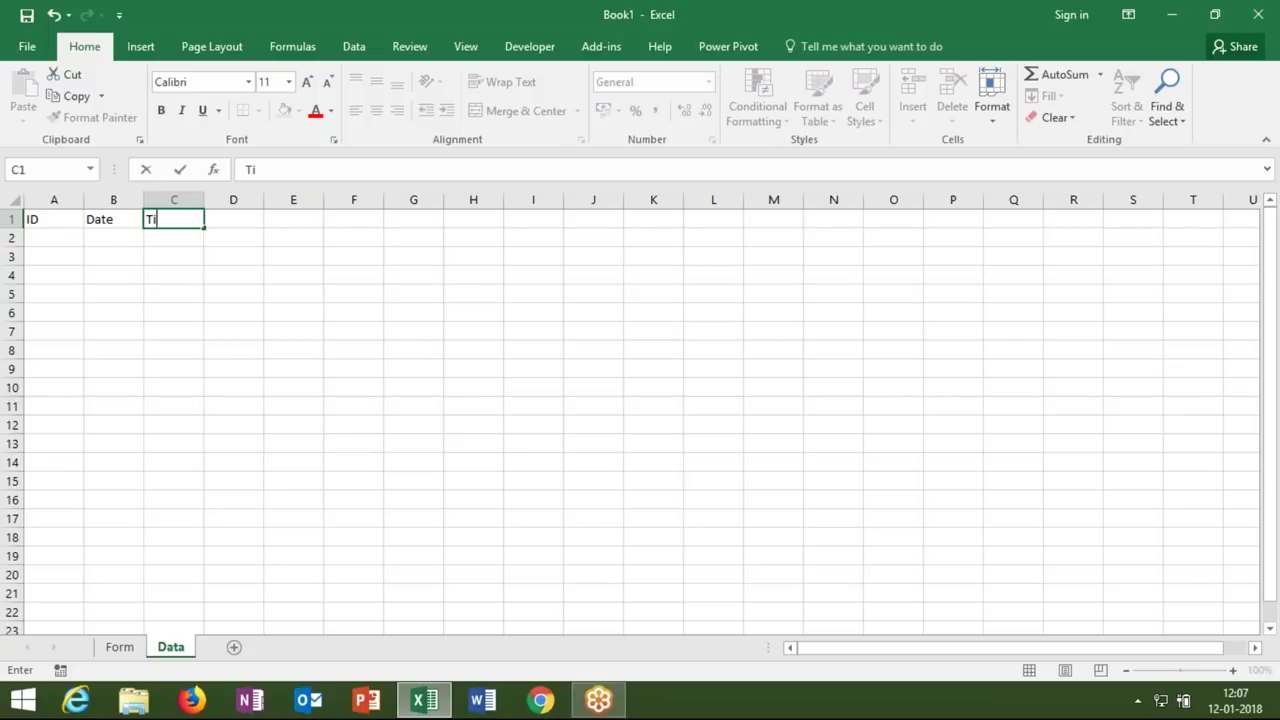
type("mem")
key("BackSpace")
key("Tab")
Add the headers Name, City and Amt in D1:F1
type("Name")
key("Tab")
type("C")
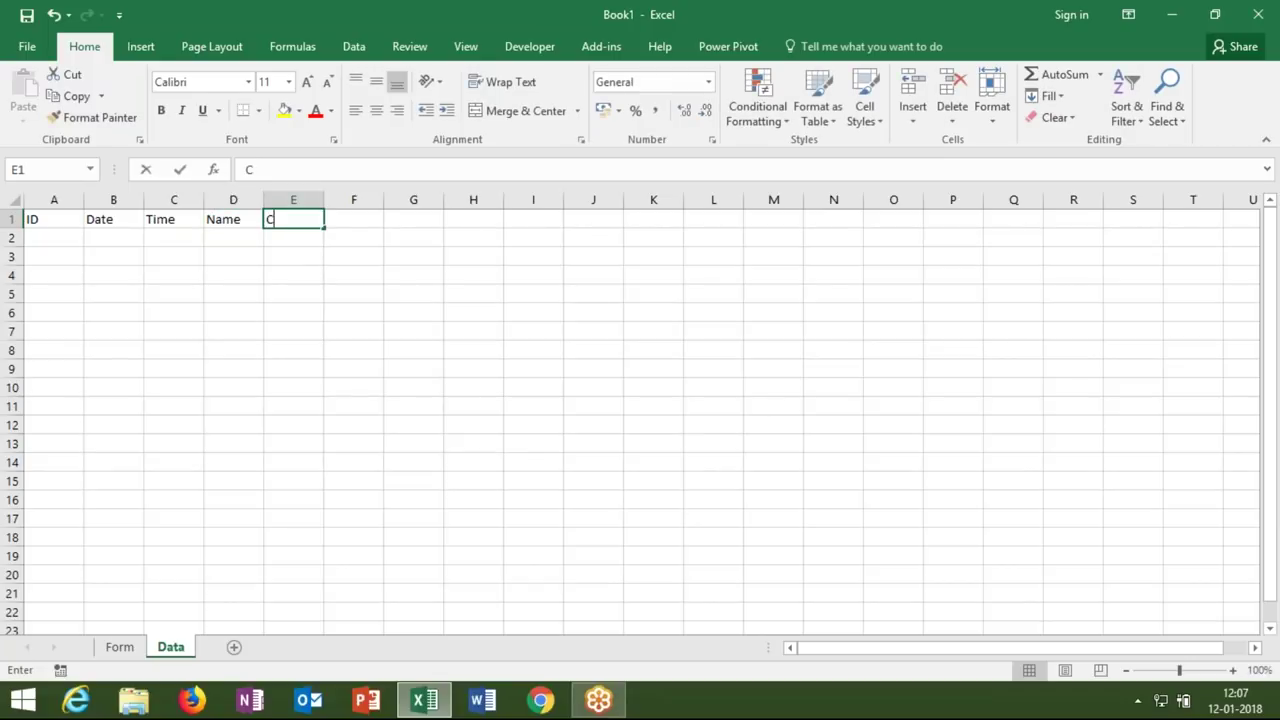
type("ity")
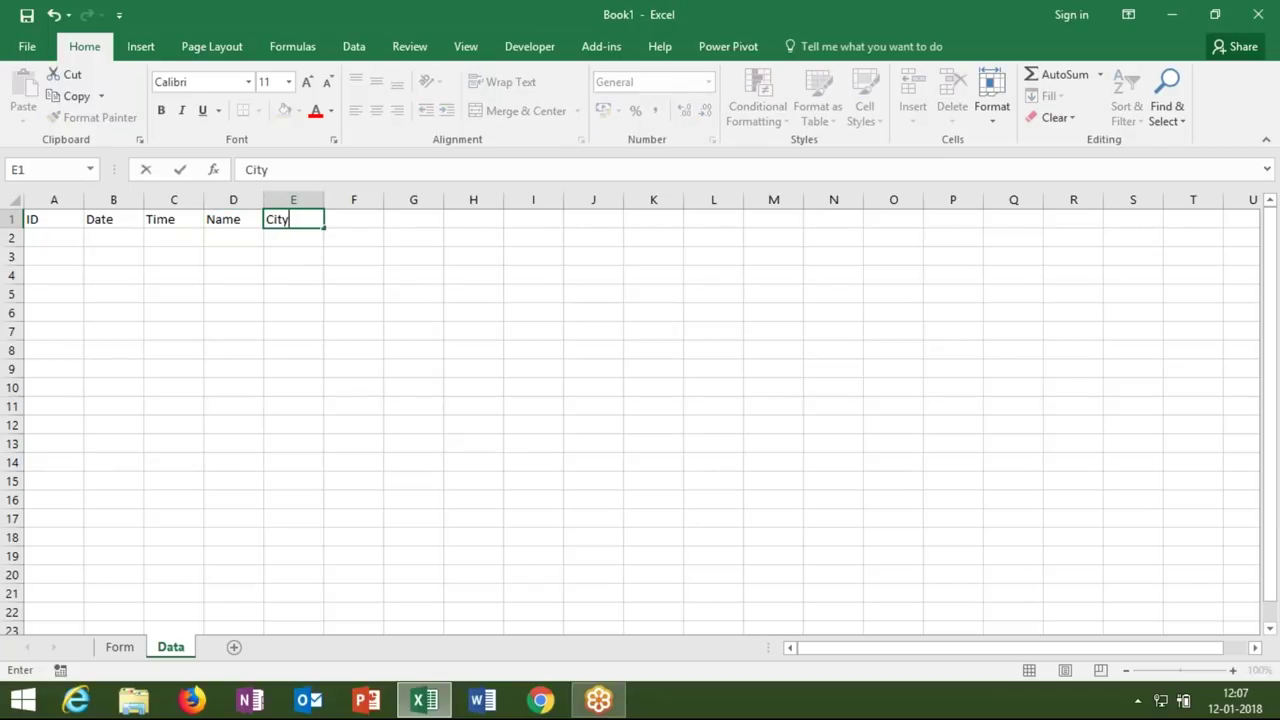
key("Tab")
type("Amt")
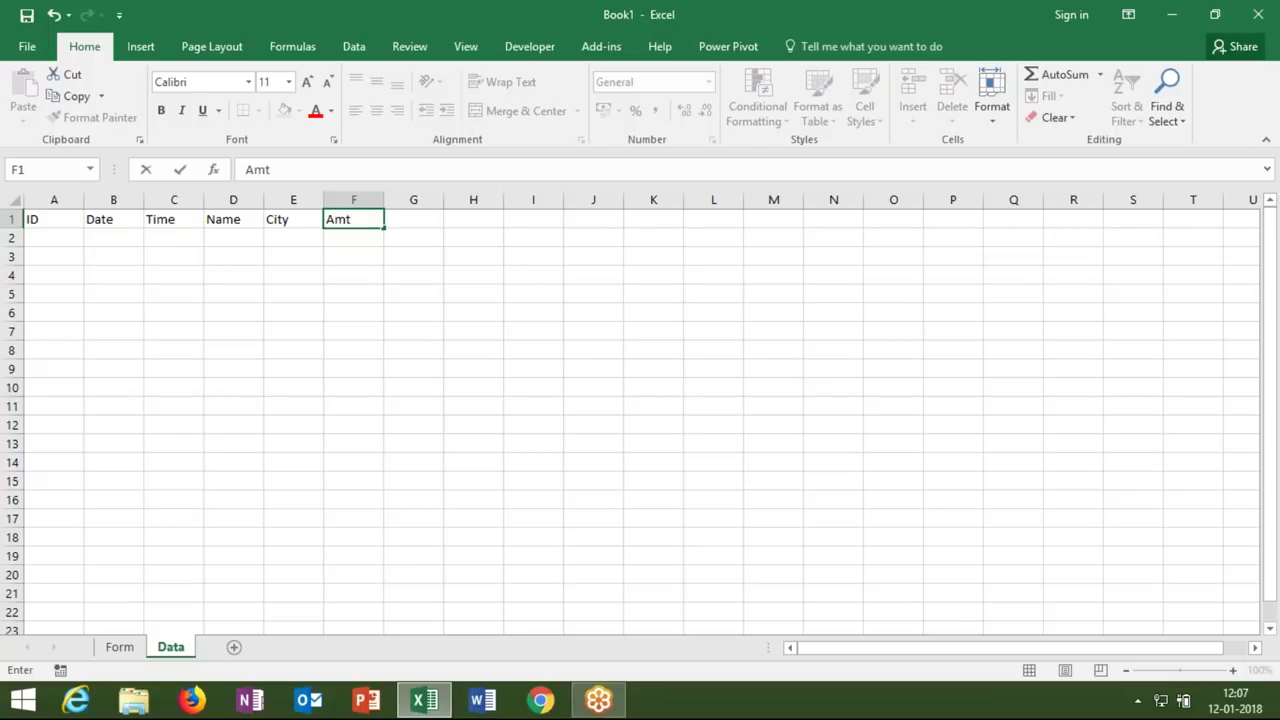
key("Return")
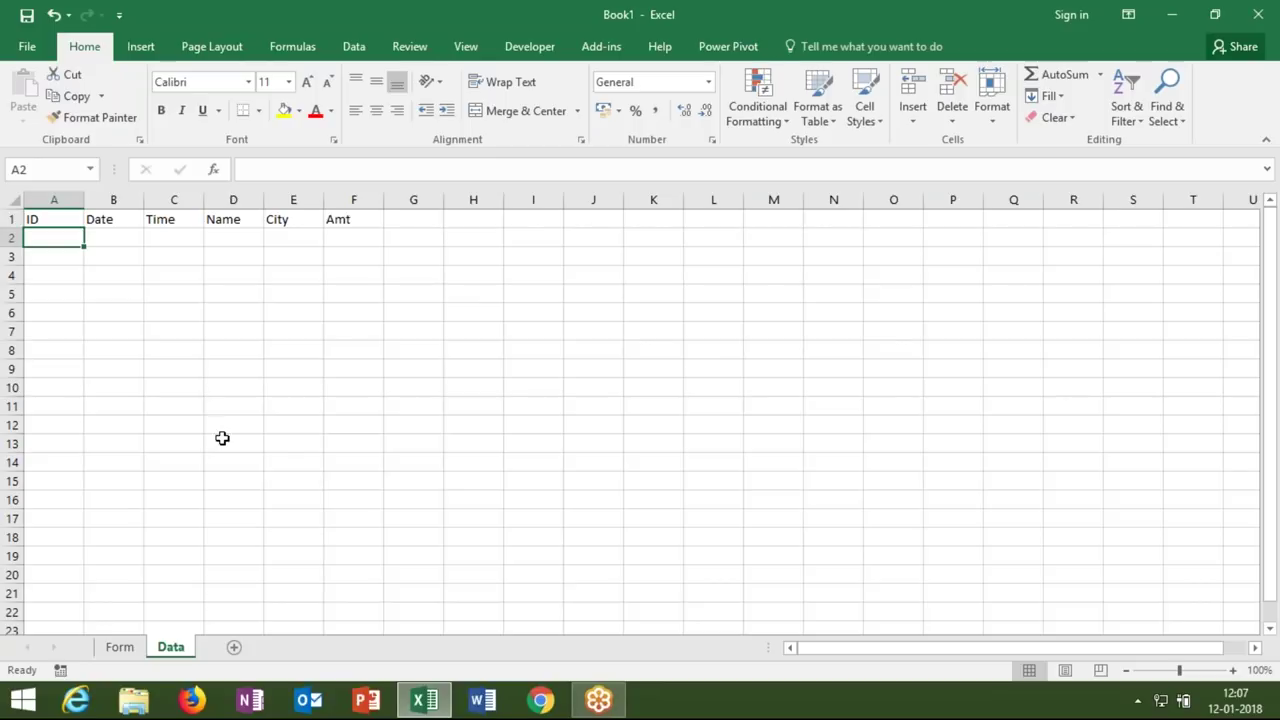
key("Down")
key("Up")
key("Down")
key("Down")
key("Down")
key("Down")
key("Down")
key("Down")
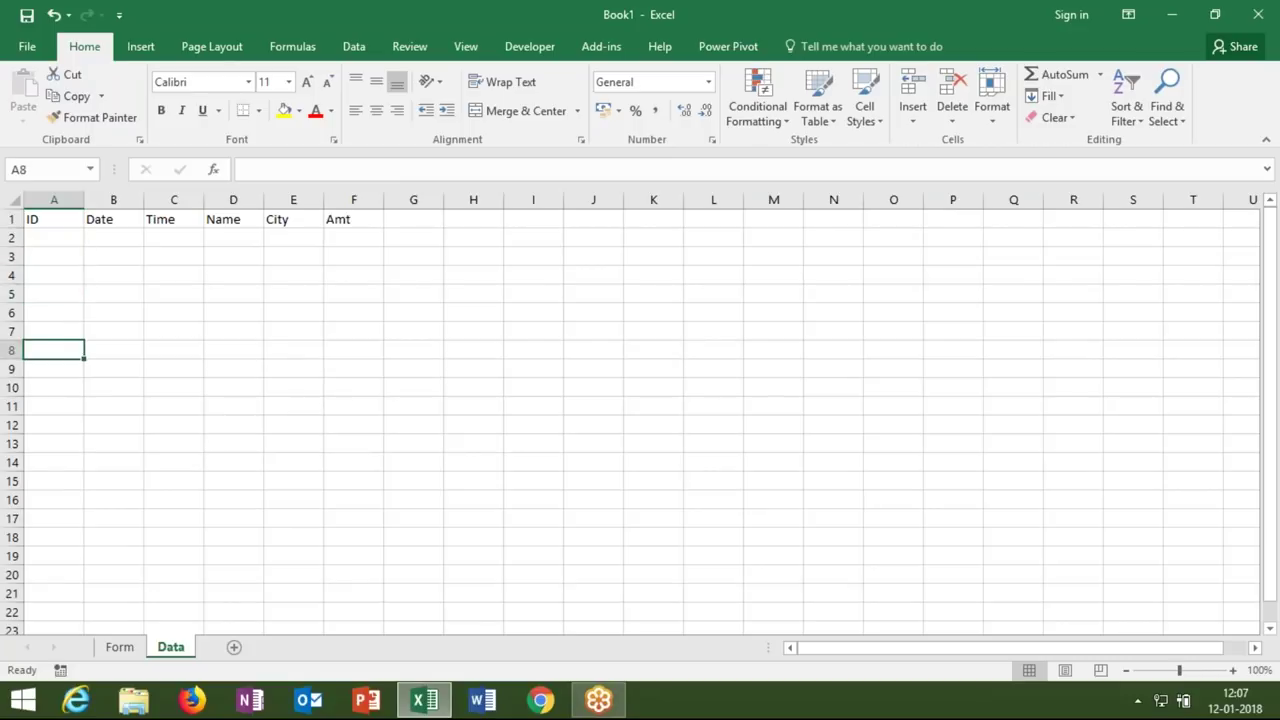
key("Up")
key("Up")
key("Up")
key("Up")
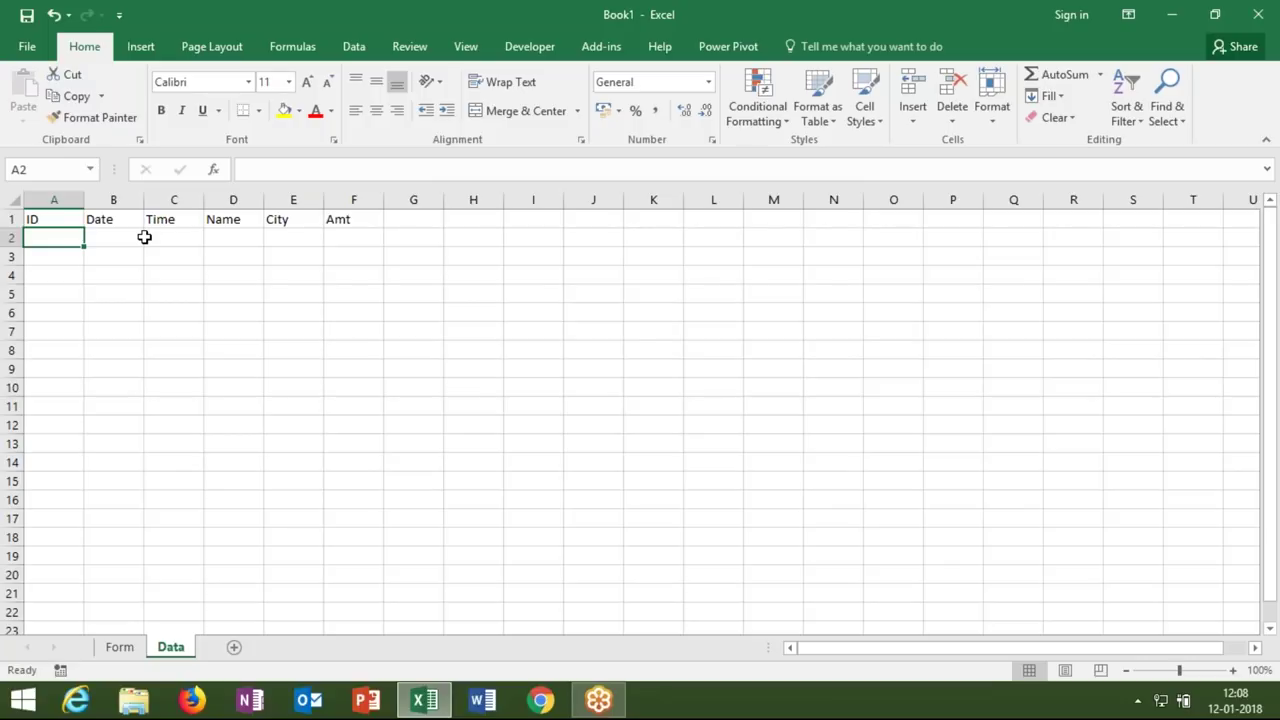
On the Form sheet, type the labels Name, City and Marks in A3, A6 and A9
left_click(120, 647)
left_click(140, 346)
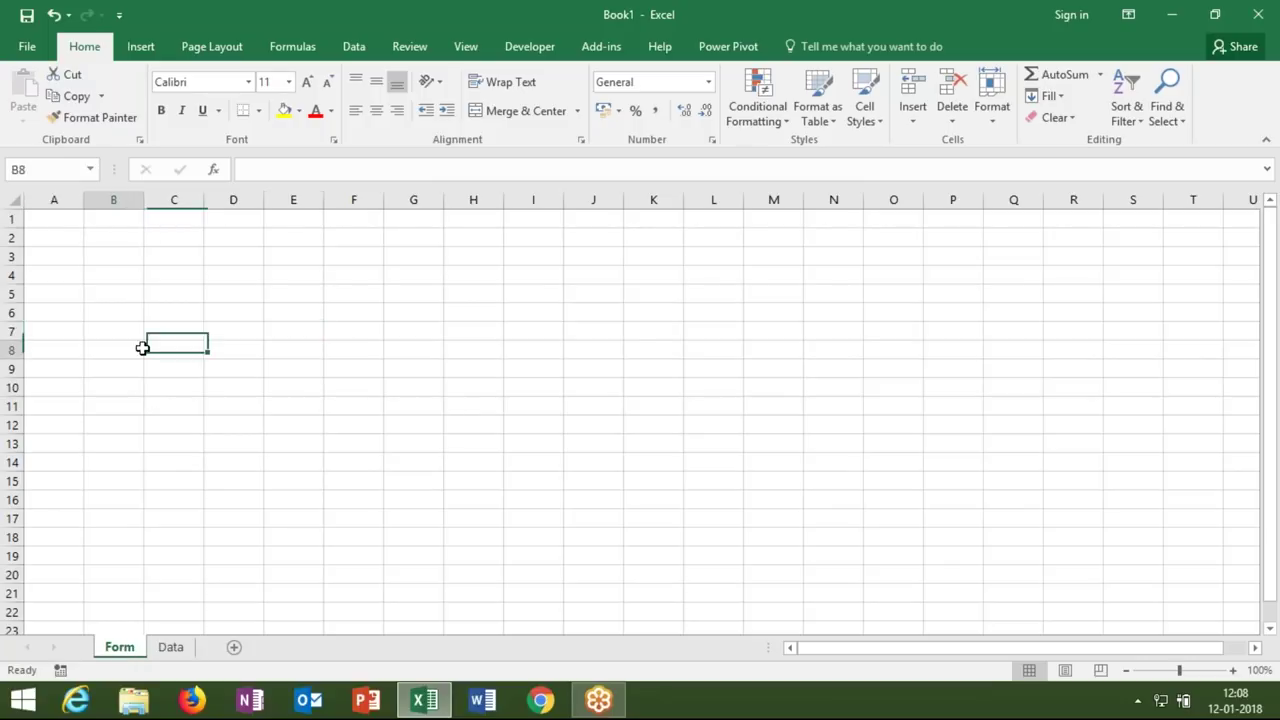
left_click(110, 255)
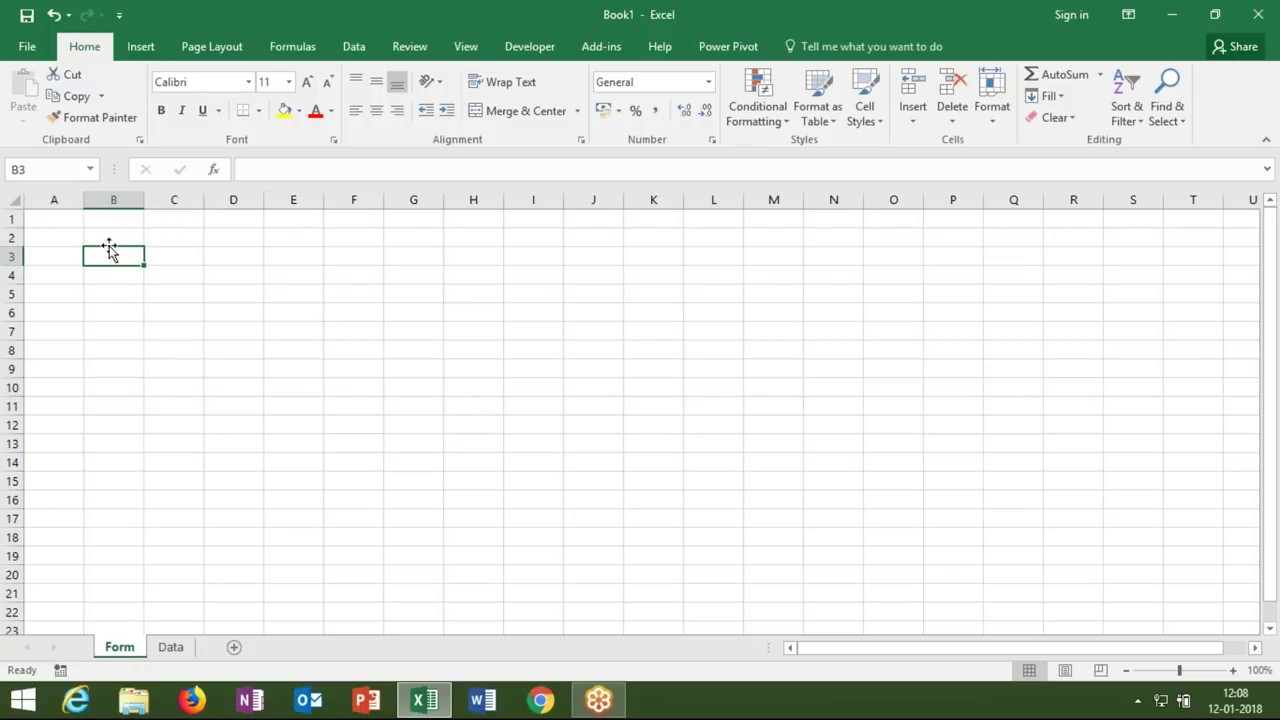
left_click(59, 261)
type("Name")
key("Tab")
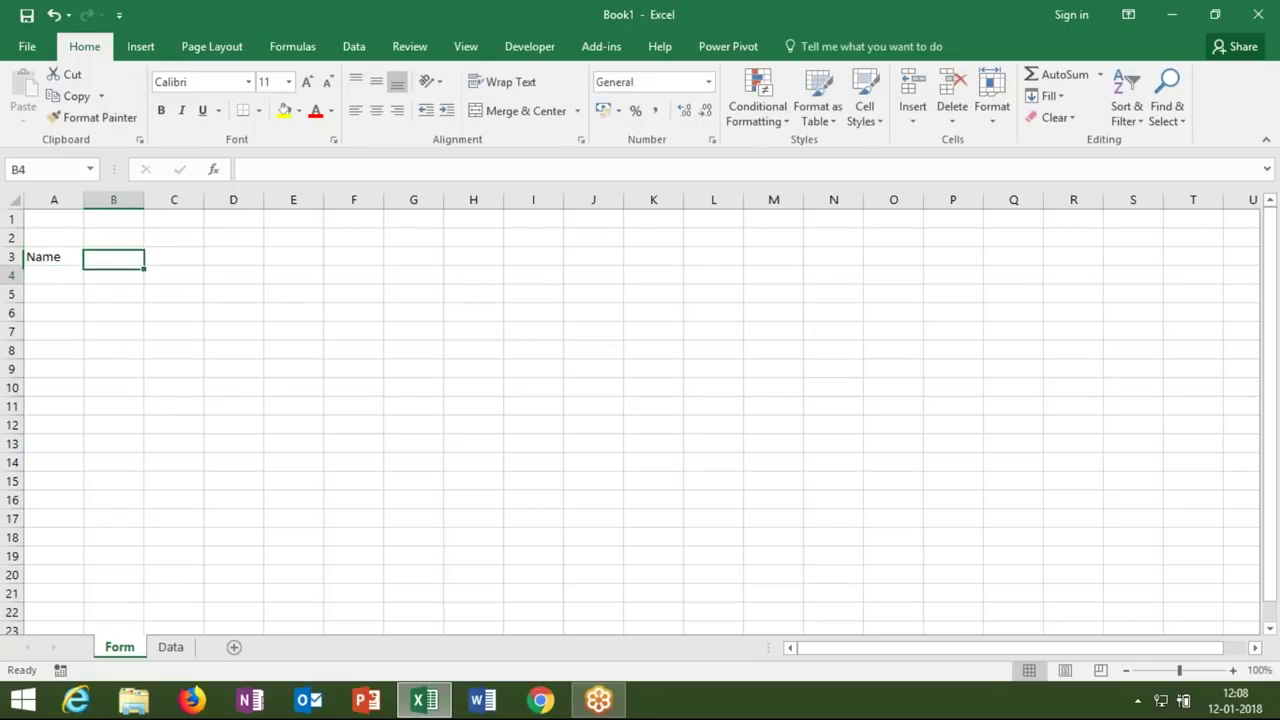
left_click(53, 312)
type("City")
key("ctrl+Return")
key("Down")
key("Down")
key("Down")
type("Marks")
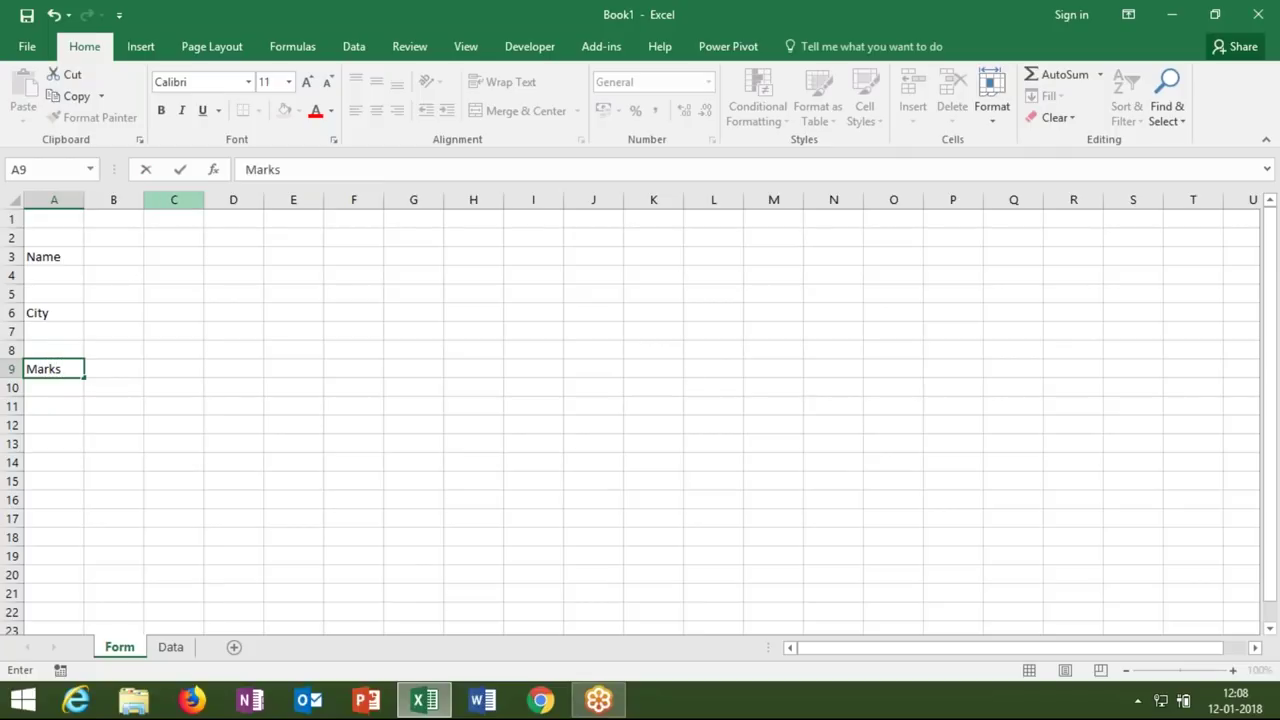
left_click(176, 203)
Widen column B and fill the input cells B3, B6 and B9 yellow
left_click_drag(176, 203, 299, 203)
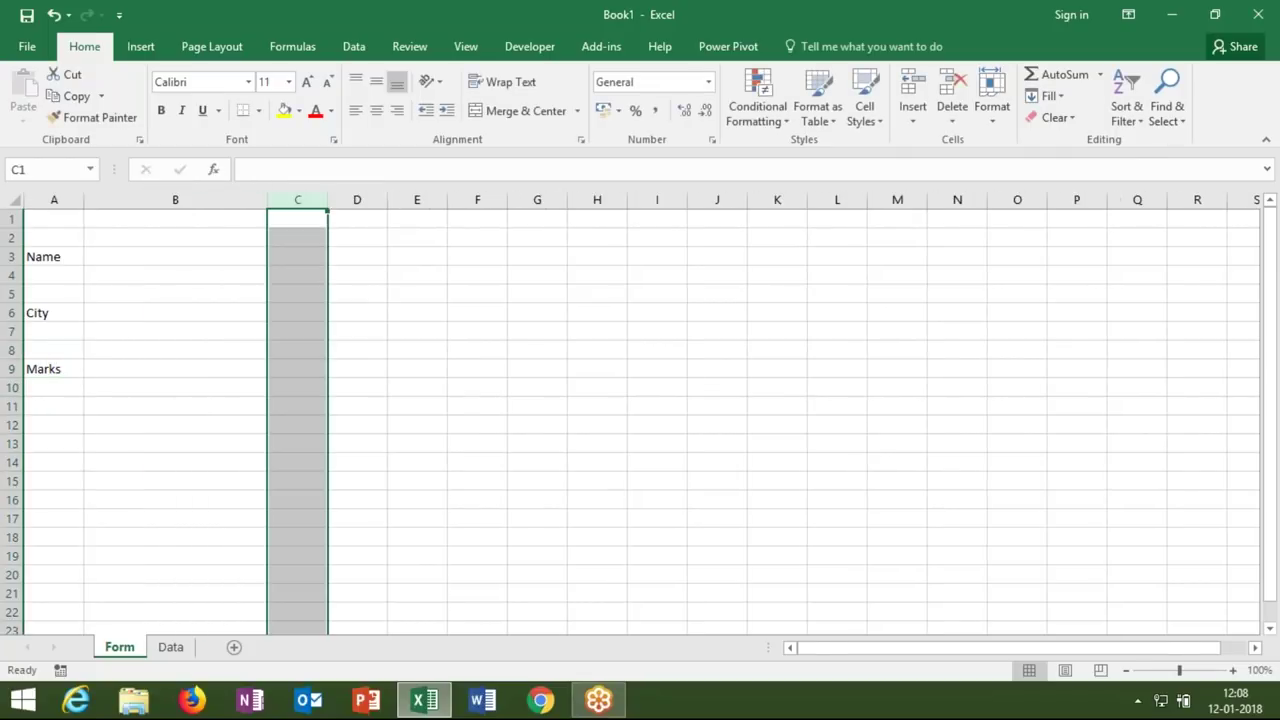
left_click(175, 256)
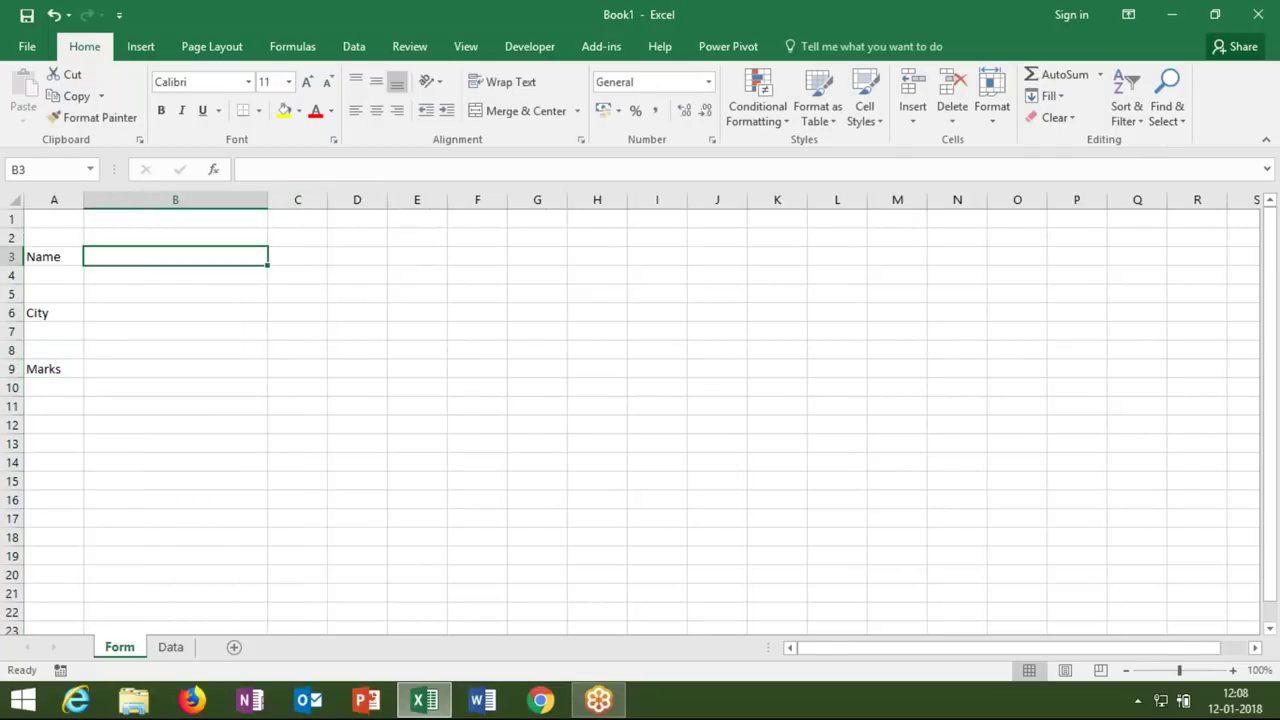
left_click(206, 311)
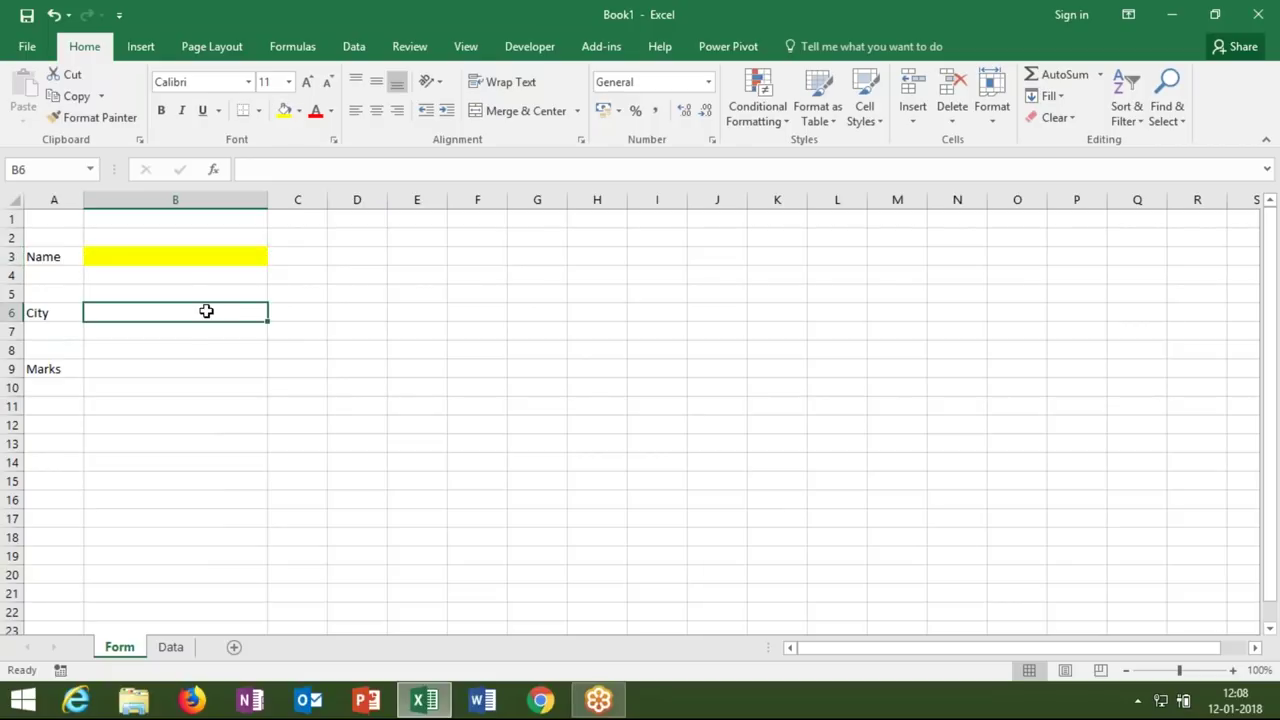
left_click(286, 114)
left_click(189, 366)
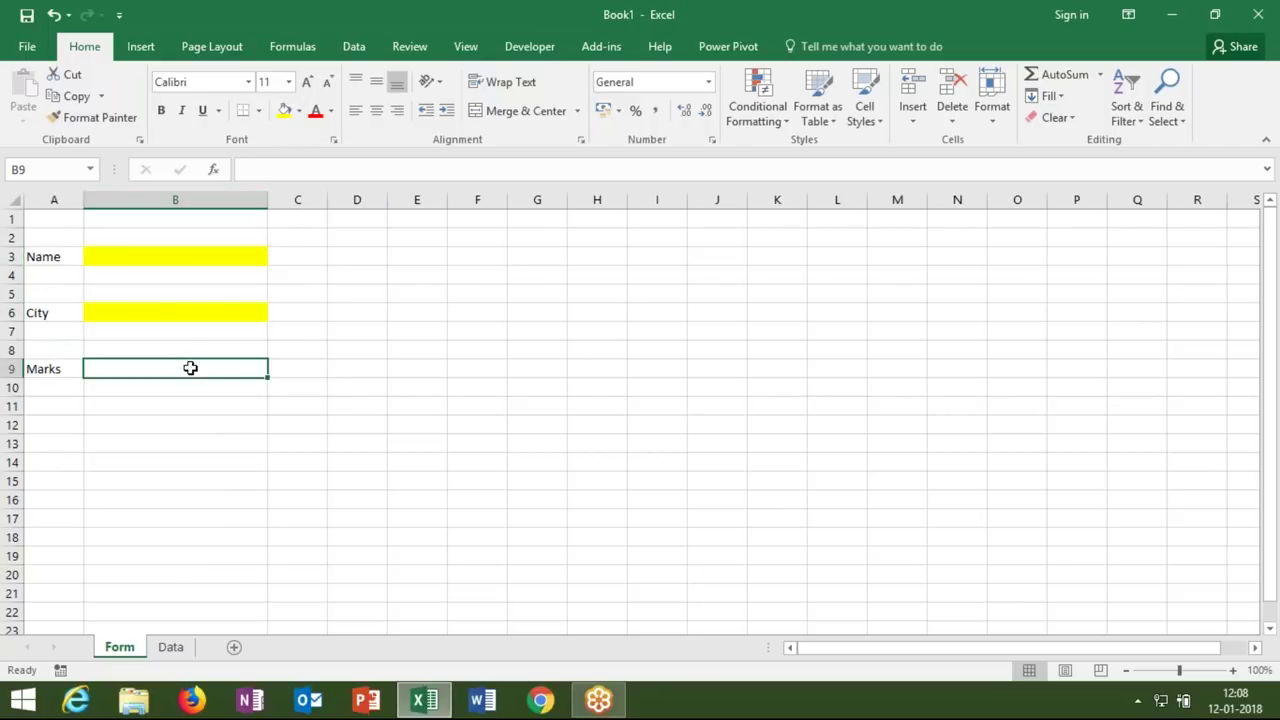
left_click(286, 114)
left_click(246, 410)
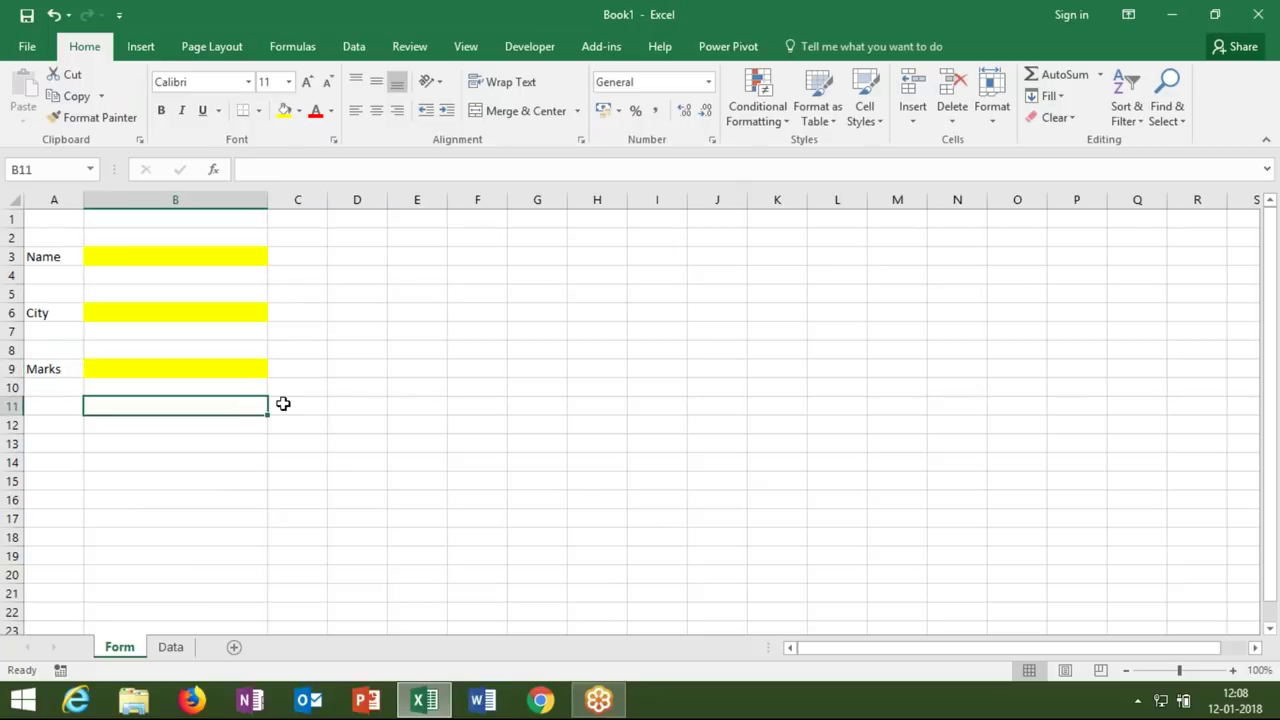
left_click(283, 403)
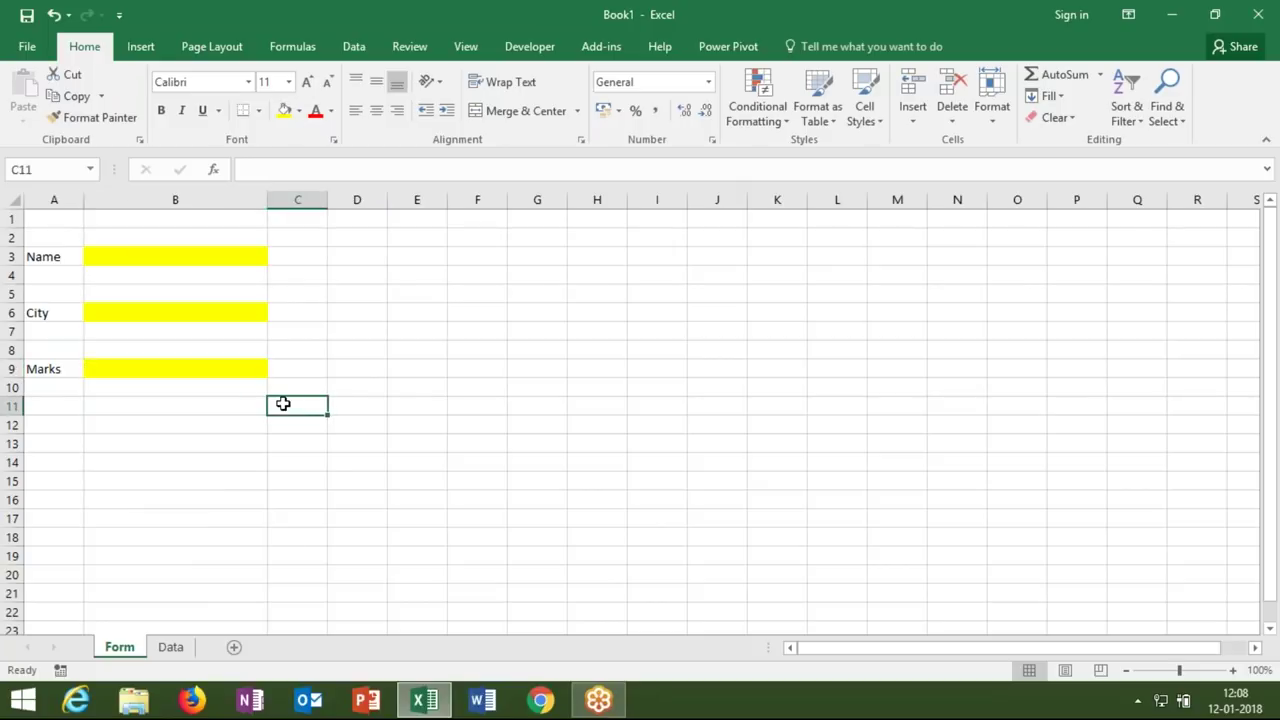
left_click(168, 648)
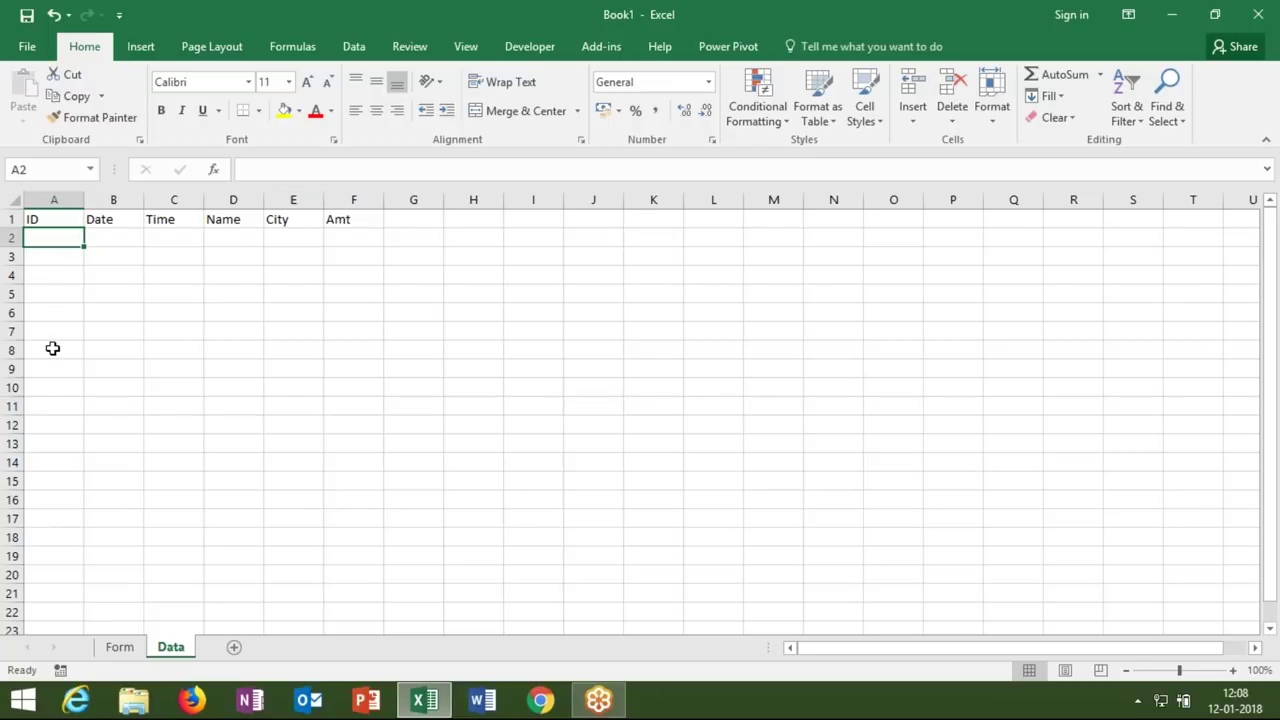
With the Data sheet showing, open Excel Options from the File backstage view
left_click(66, 258)
left_click(68, 272)
left_click(72, 295)
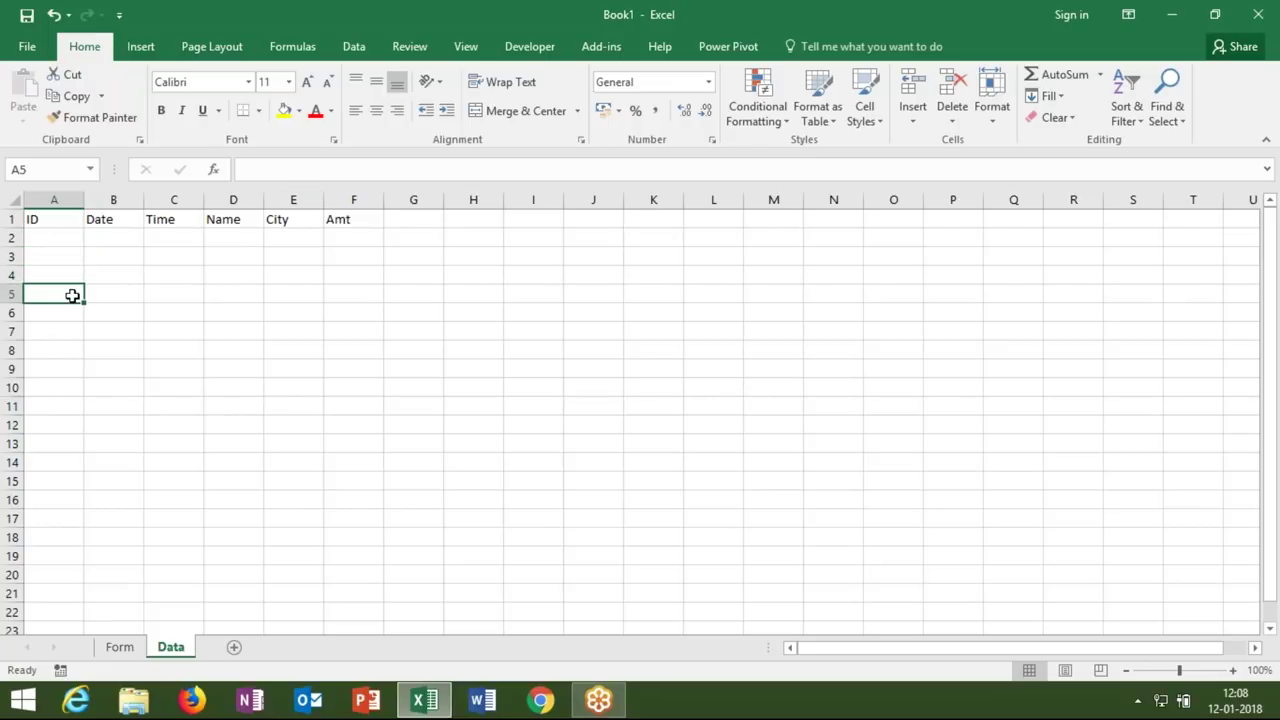
left_click(116, 650)
left_click(172, 648)
left_click(102, 222)
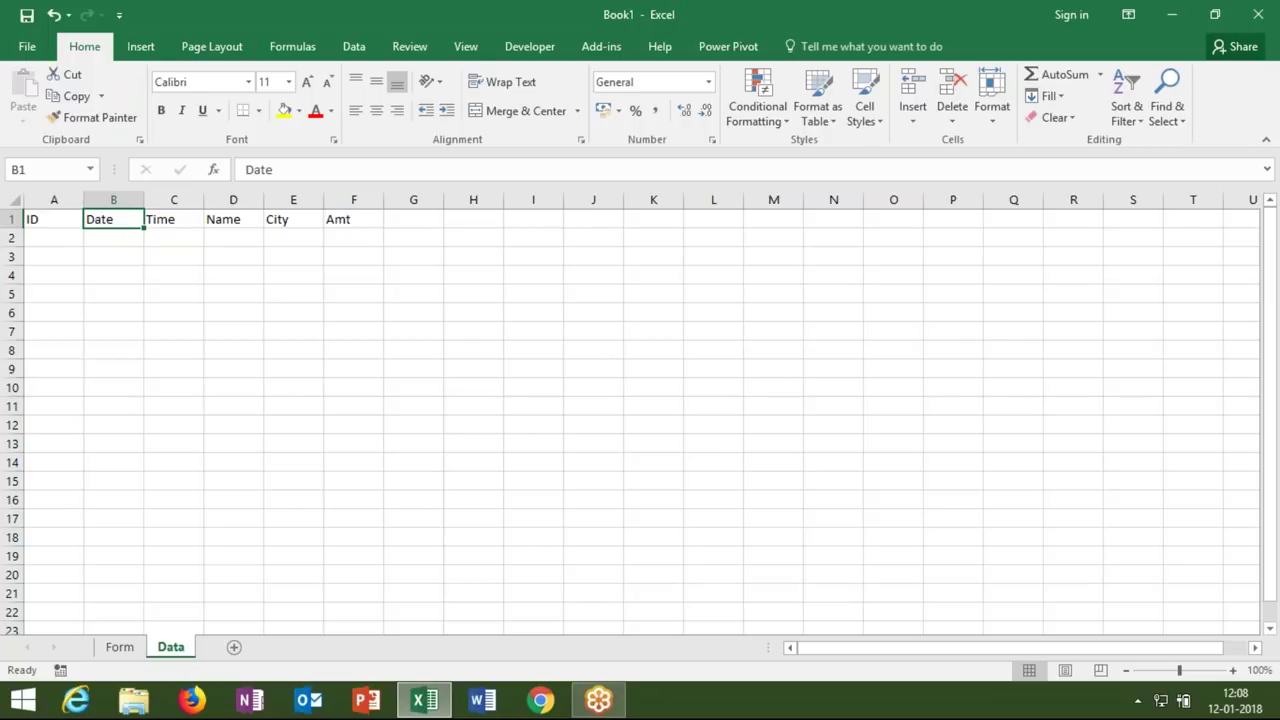
left_click(28, 47)
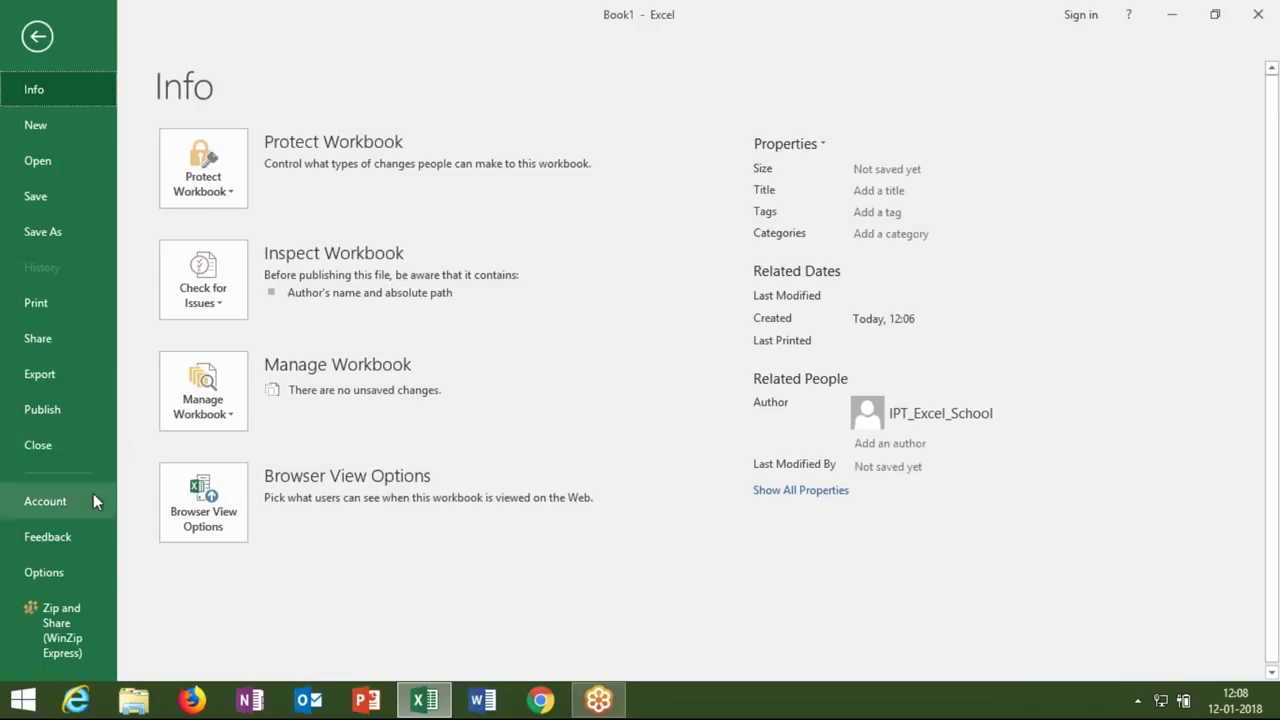
left_click(73, 580)
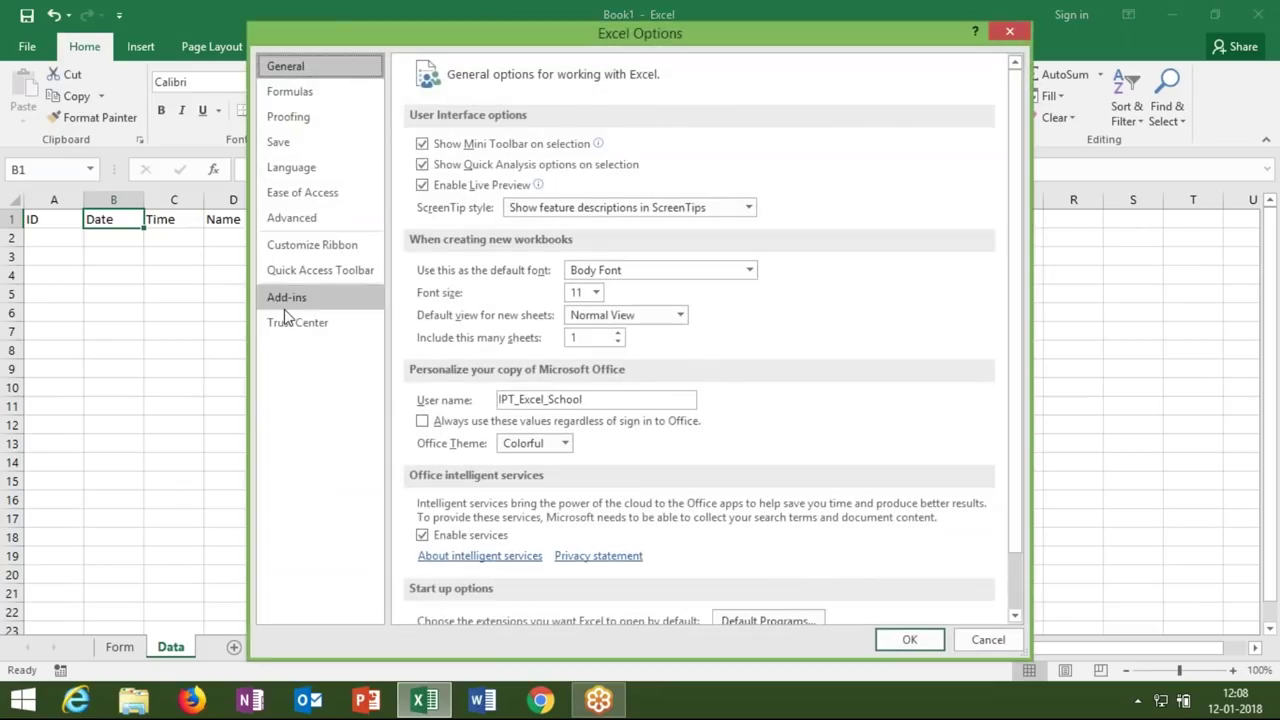
In Customize Ribbon, list All Commands, find Form, and try adding it to Home's Editing group
left_click(301, 240)
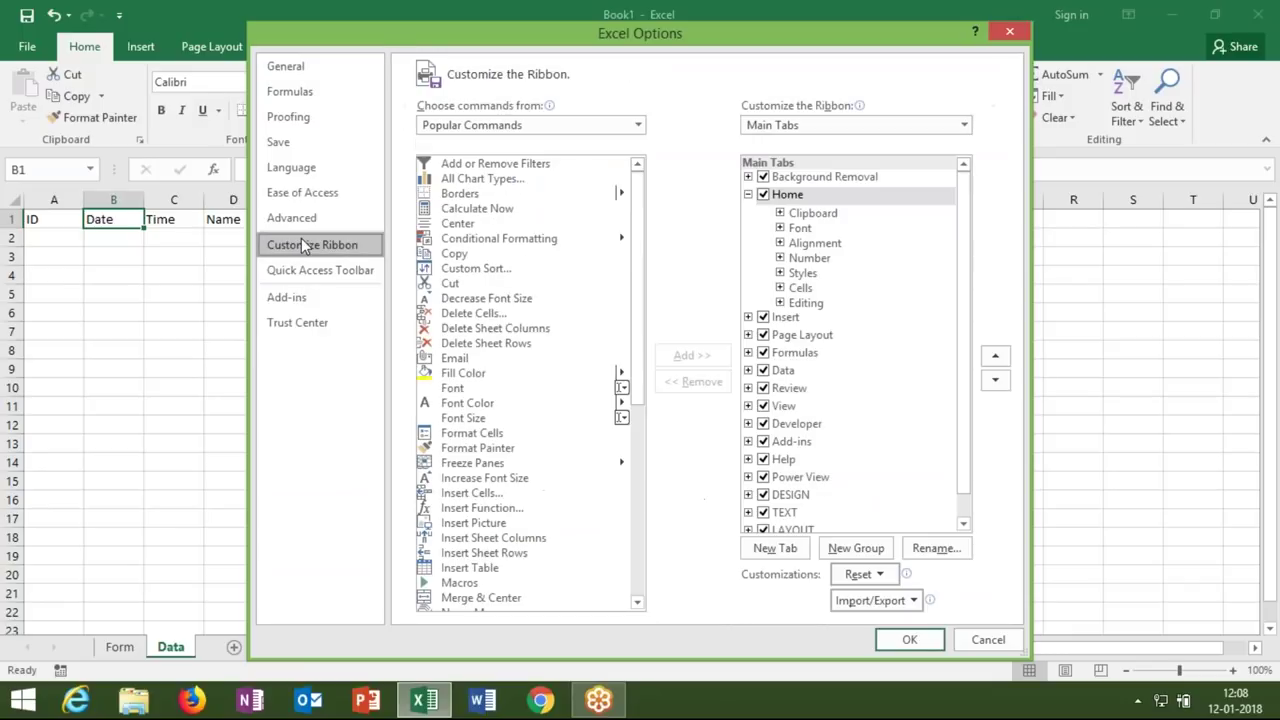
left_click(521, 121)
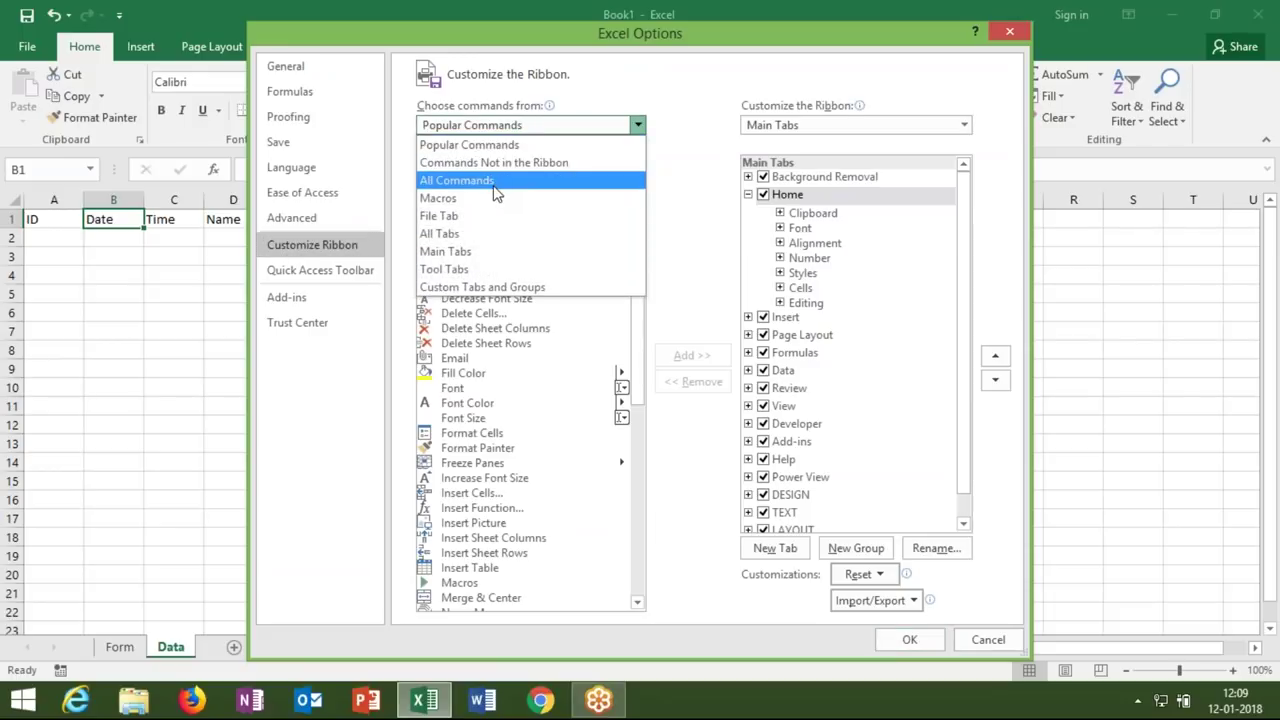
key("Escape")
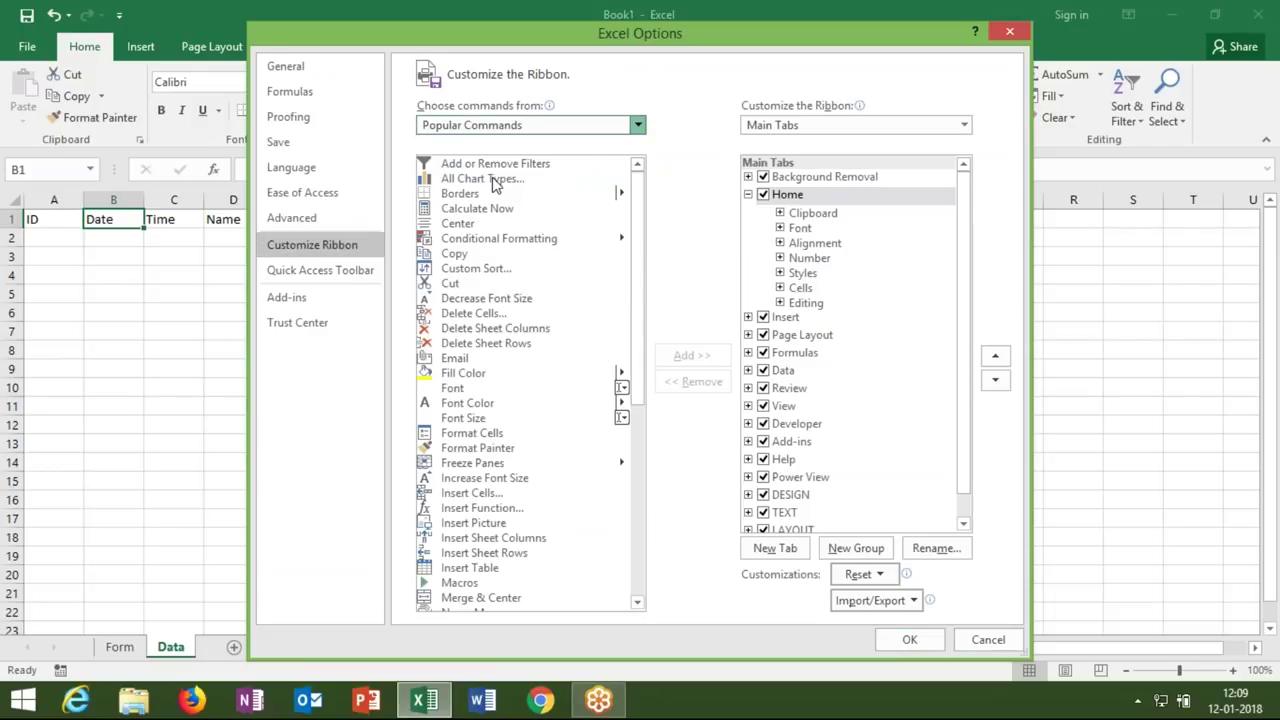
left_click(458, 272)
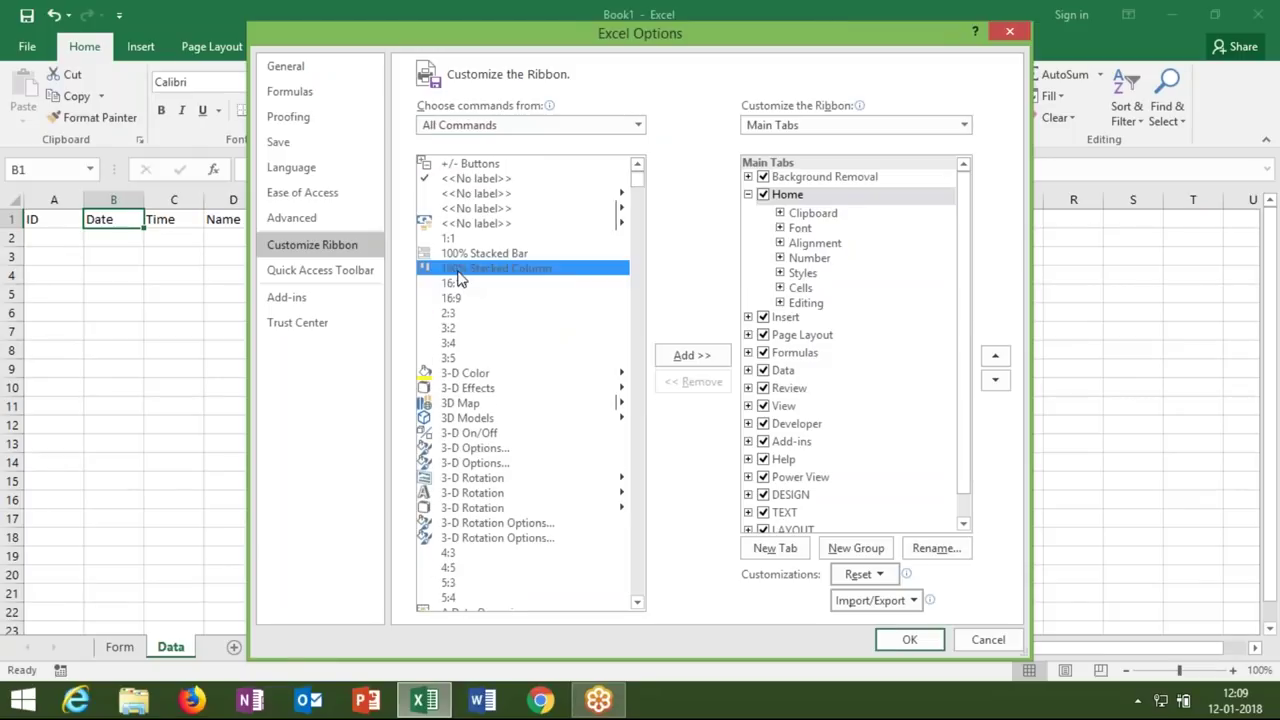
key("f")
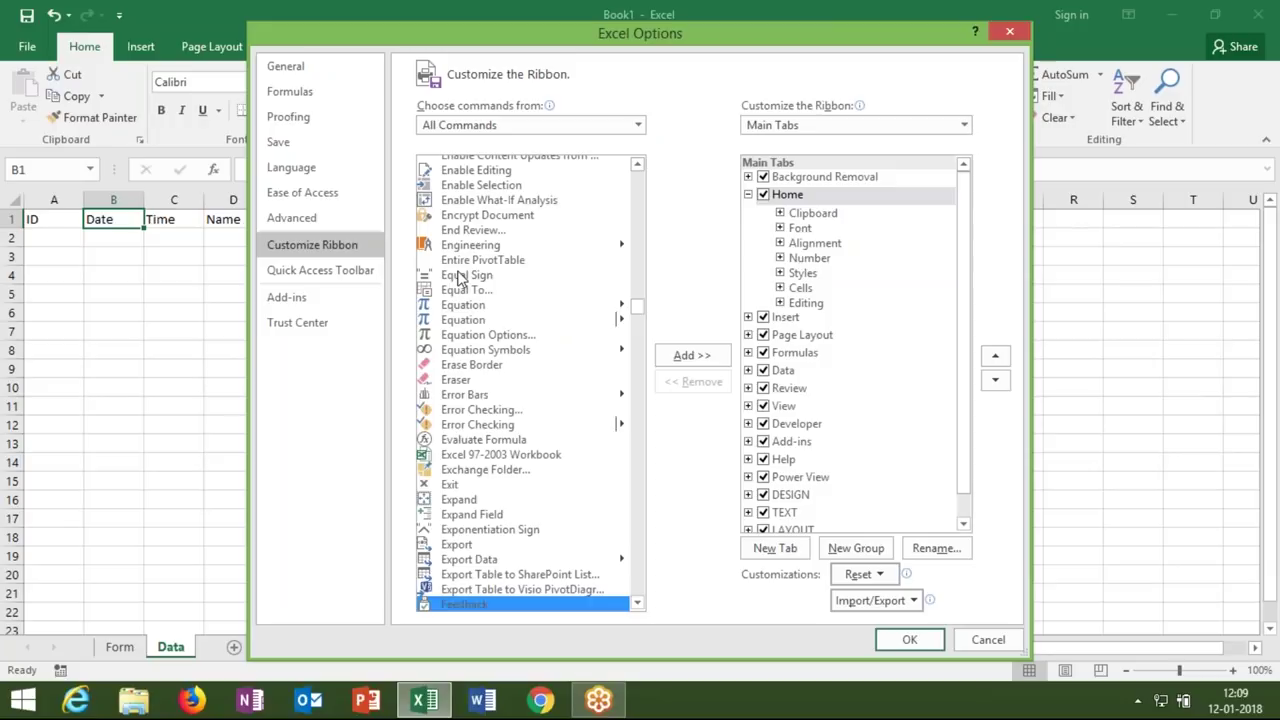
key("Down")
key("Down")
key("Down")
key("Down")
key("Down")
key("Down")
key("Down")
key("Down")
key("Down")
key("Down")
key("Down")
key("Down")
key("Down")
key("Down")
key("Down")
key("Down")
key("Down")
key("Down")
key("Down")
key("Down")
key("Down")
key("Down")
key("Down")
key("Down")
key("Down")
key("Down")
key("Down")
key("Down")
key("Down")
key("Down")
key("Down")
key("Down")
key("Down")
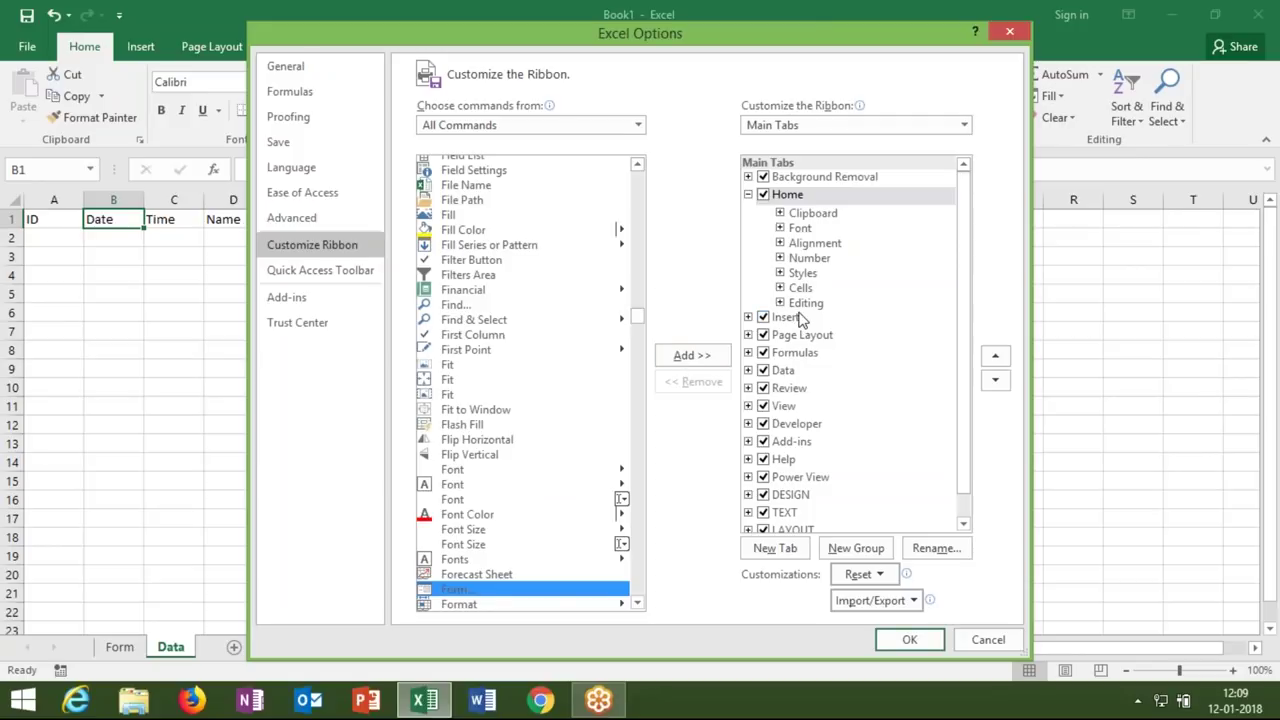
left_click(748, 317)
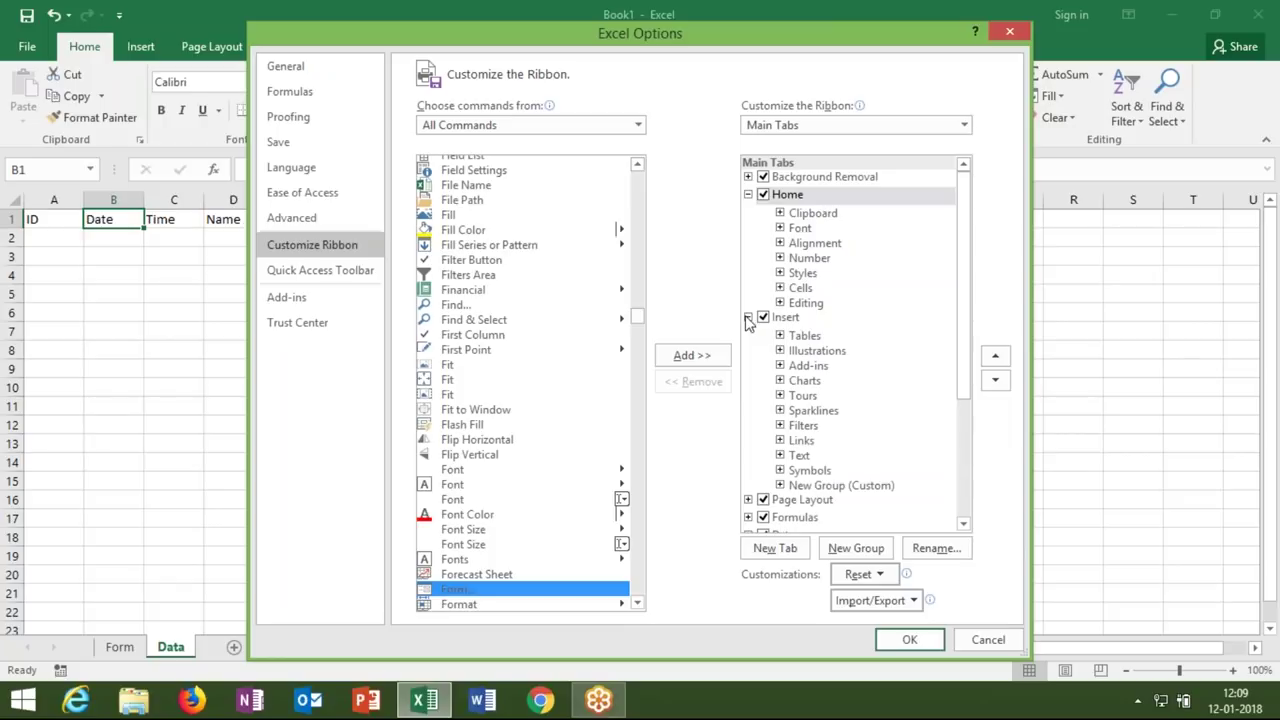
left_click(748, 317)
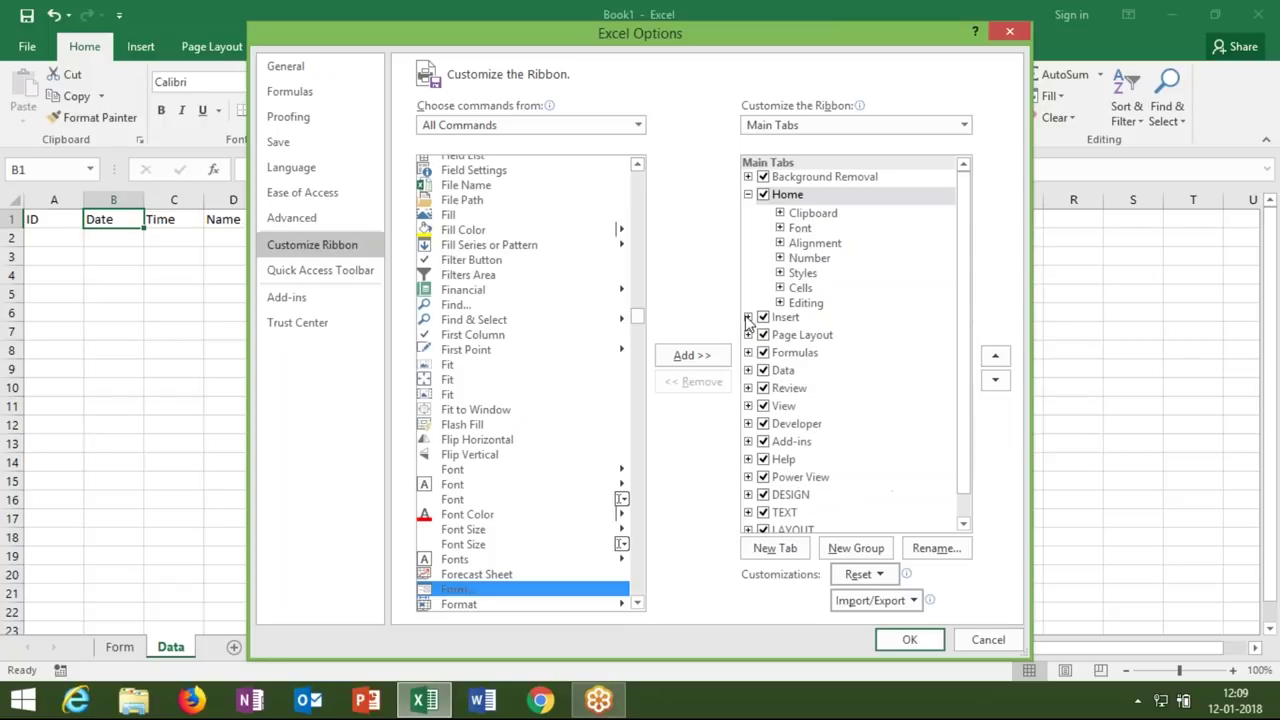
left_click(796, 304)
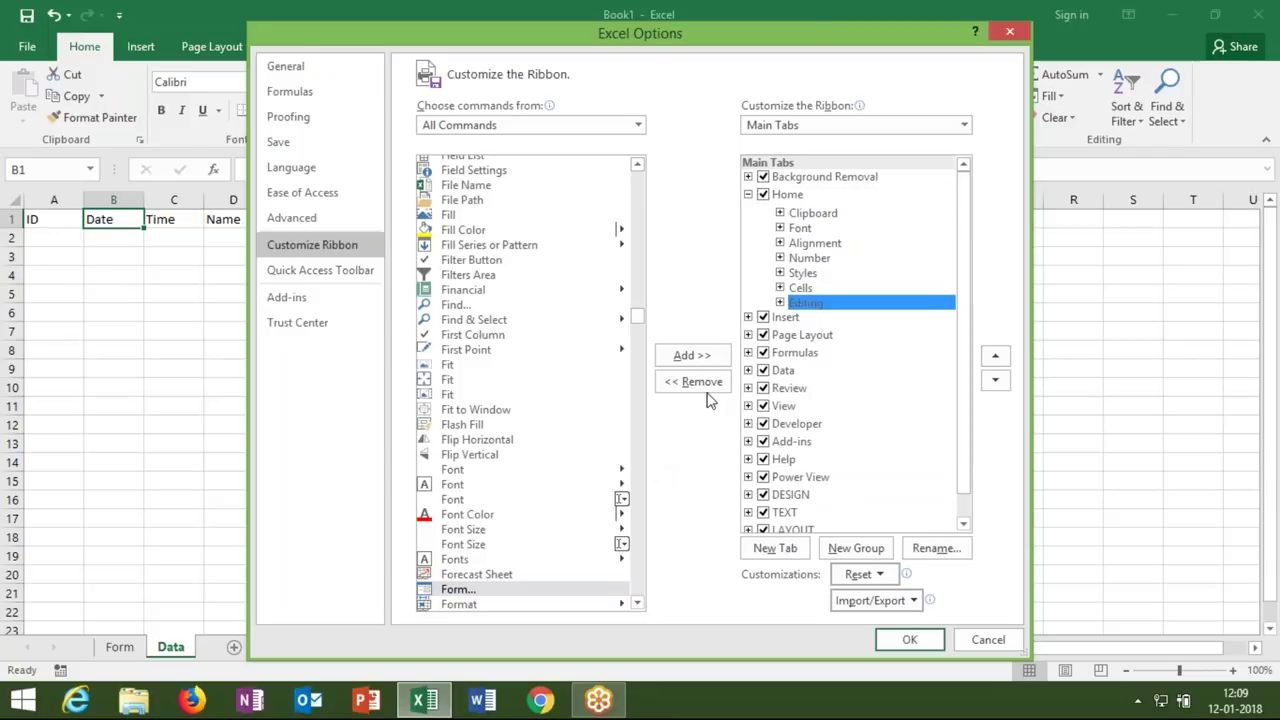
left_click(696, 358)
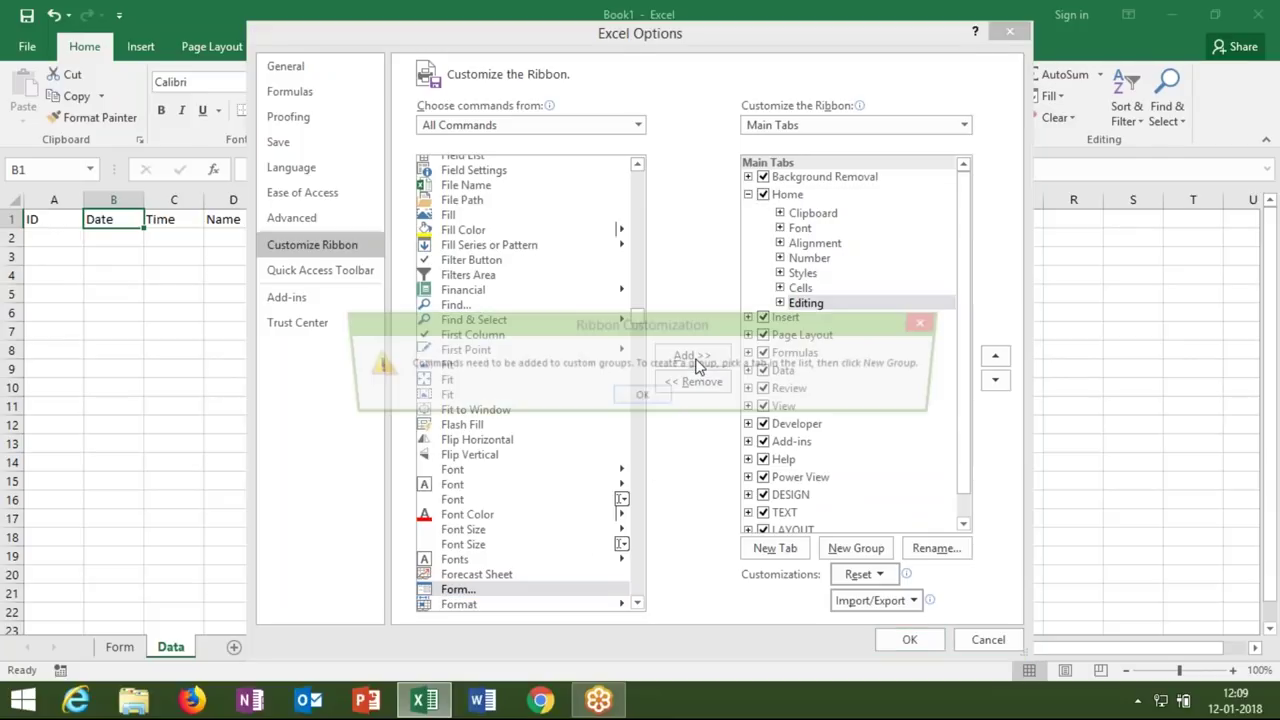
left_click(654, 399)
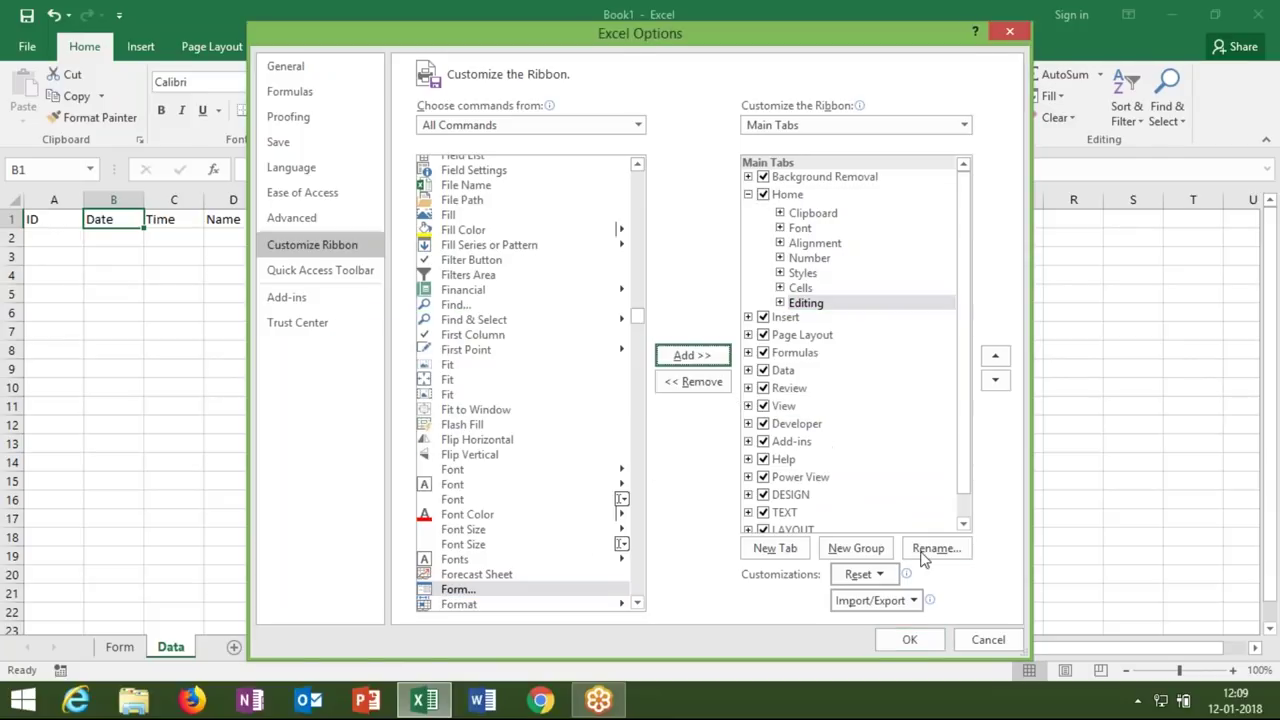
Create a new custom group on the Home tab, add Form to it, and confirm with OK
left_click(789, 194)
left_click(860, 548)
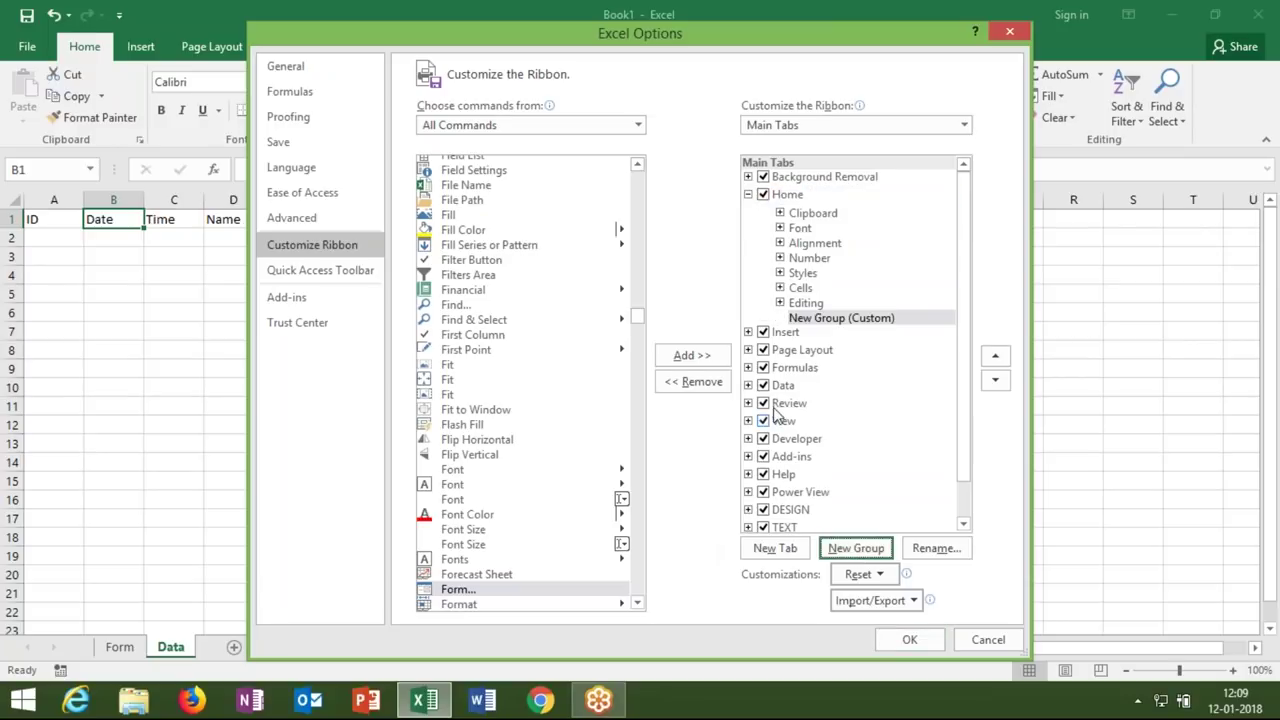
left_click(692, 356)
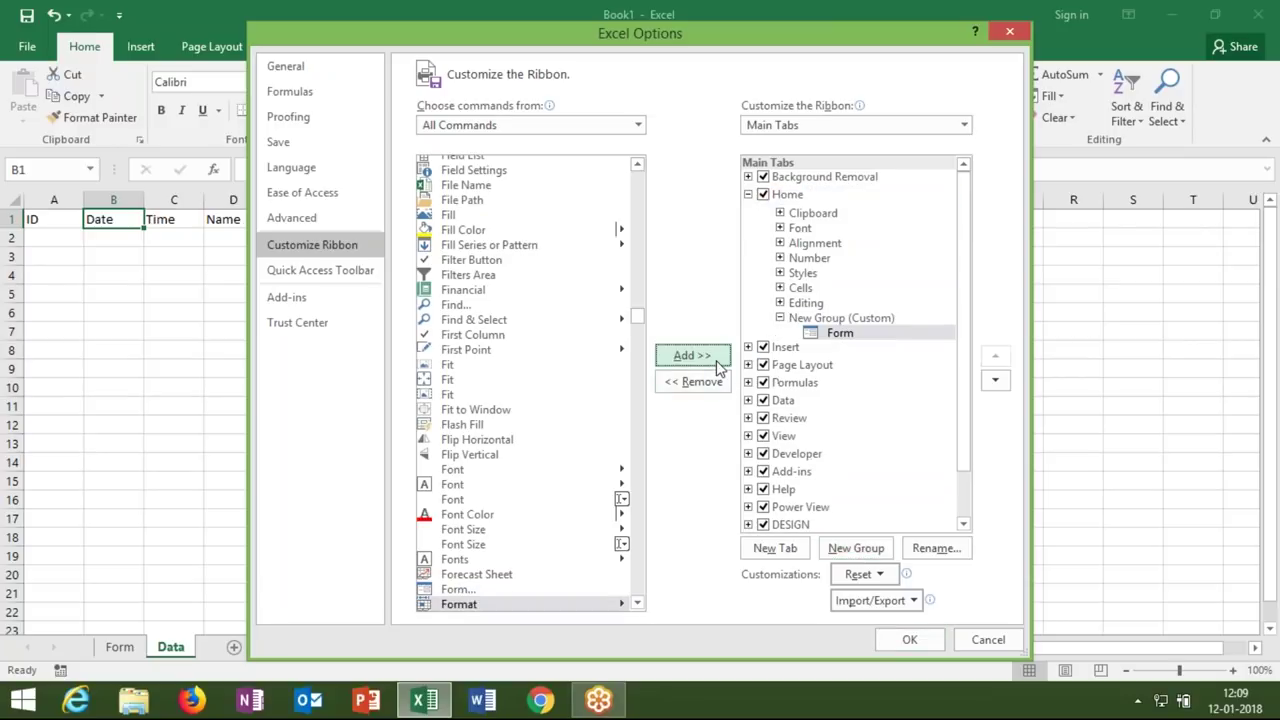
left_click(908, 640)
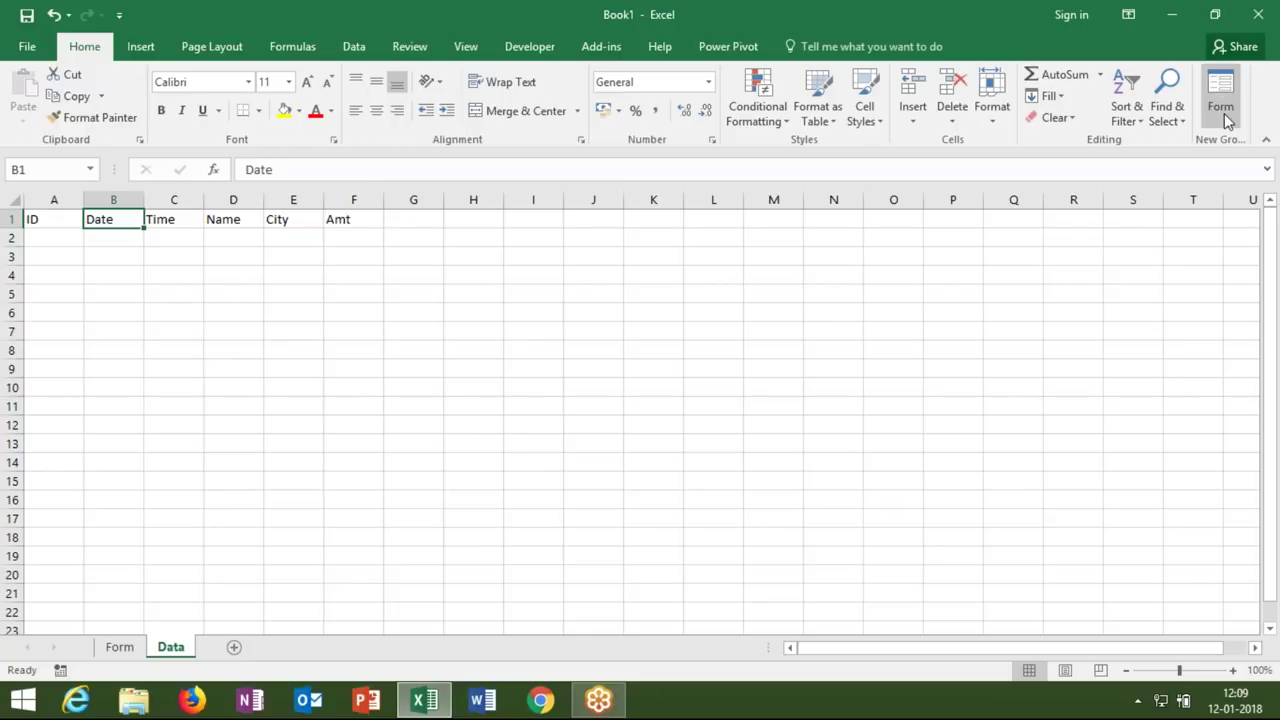
Open the data entry form for the Data table, accepting row 1 as column labels
left_click(1222, 85)
left_click(1224, 85)
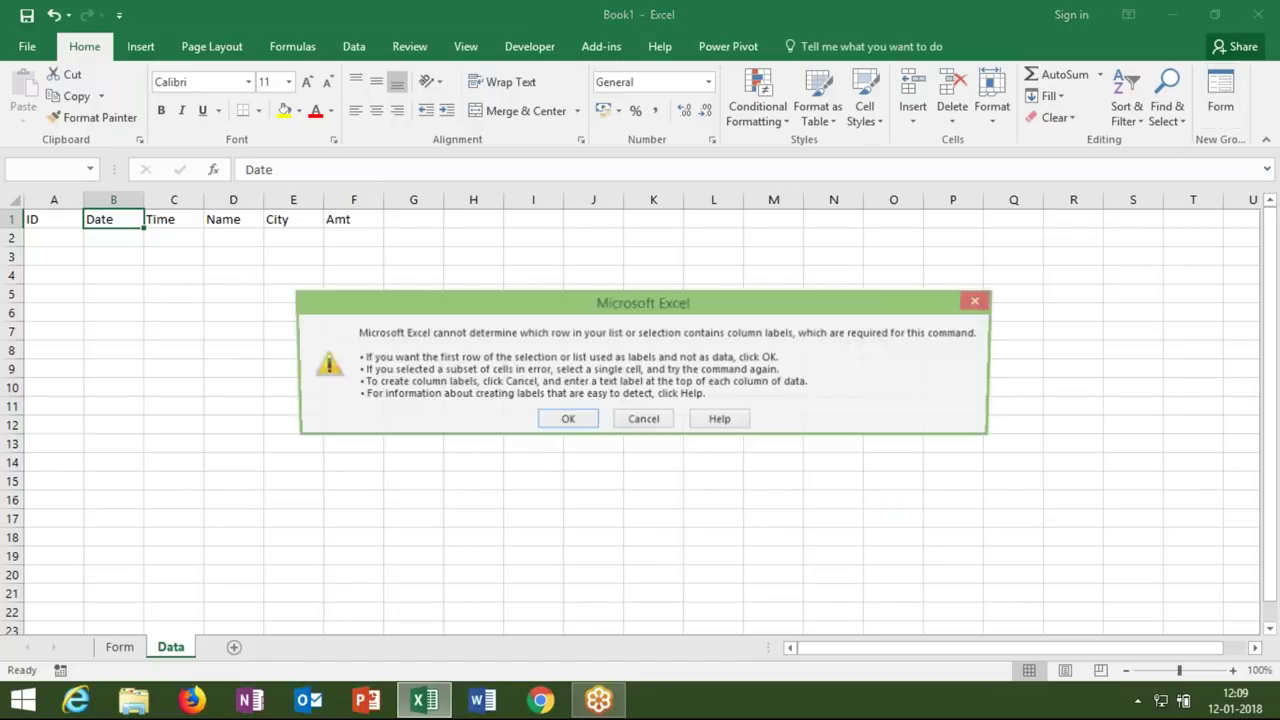
left_click(578, 420)
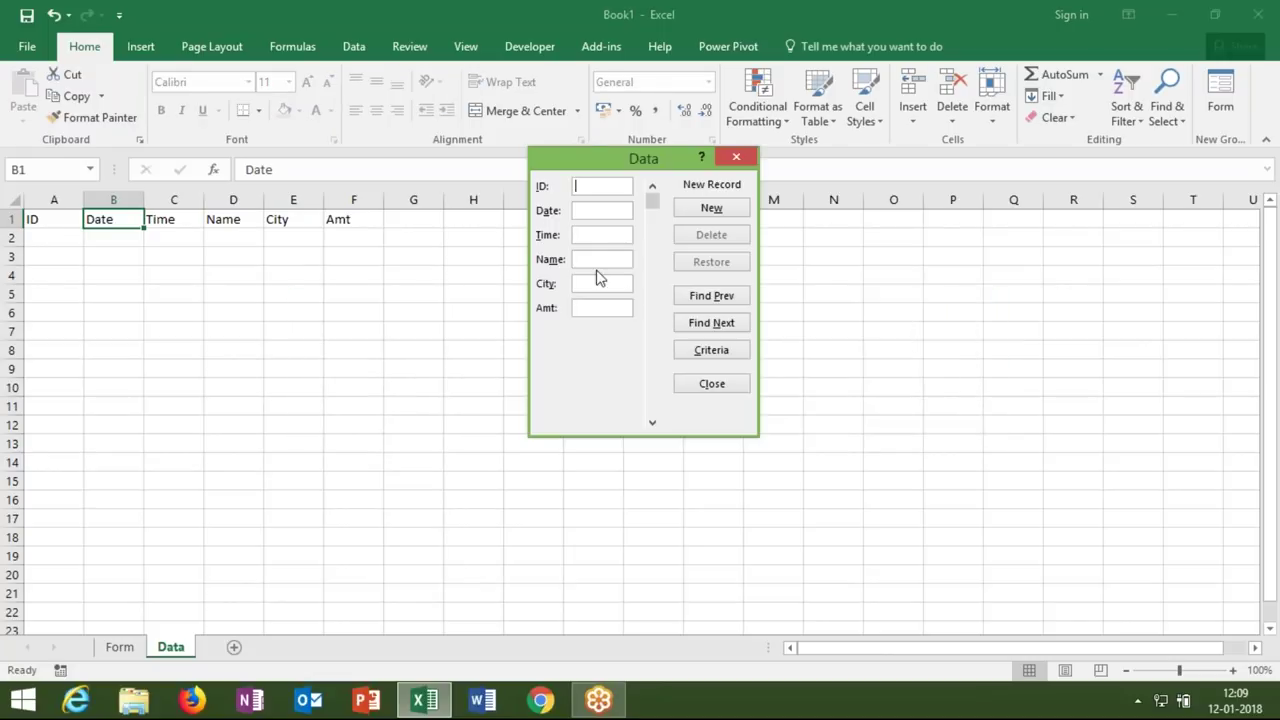
left_click(590, 213)
left_click(592, 259)
Add record 1: date 1/1/18, time 12:00, a person's name, city Delhi, amount 450
left_click(597, 187)
type("1")
type("18/1")
key("BackSpace")
key("BackSpace")
key("BackSpace")
type("/1/18")
key("Tab")
type("12:00")
key("Tab")
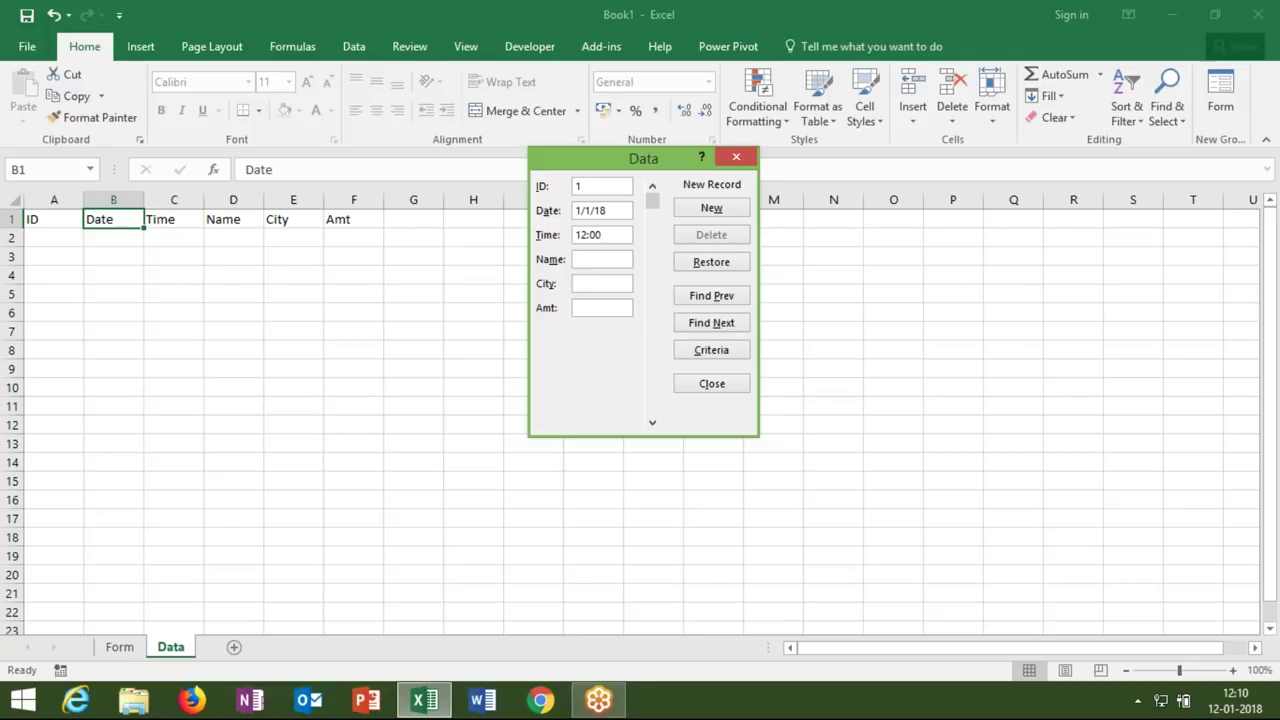
type("Puja")
key("Tab")
type("Delhi")
key("Tab")
type("450")
left_click(716, 207)
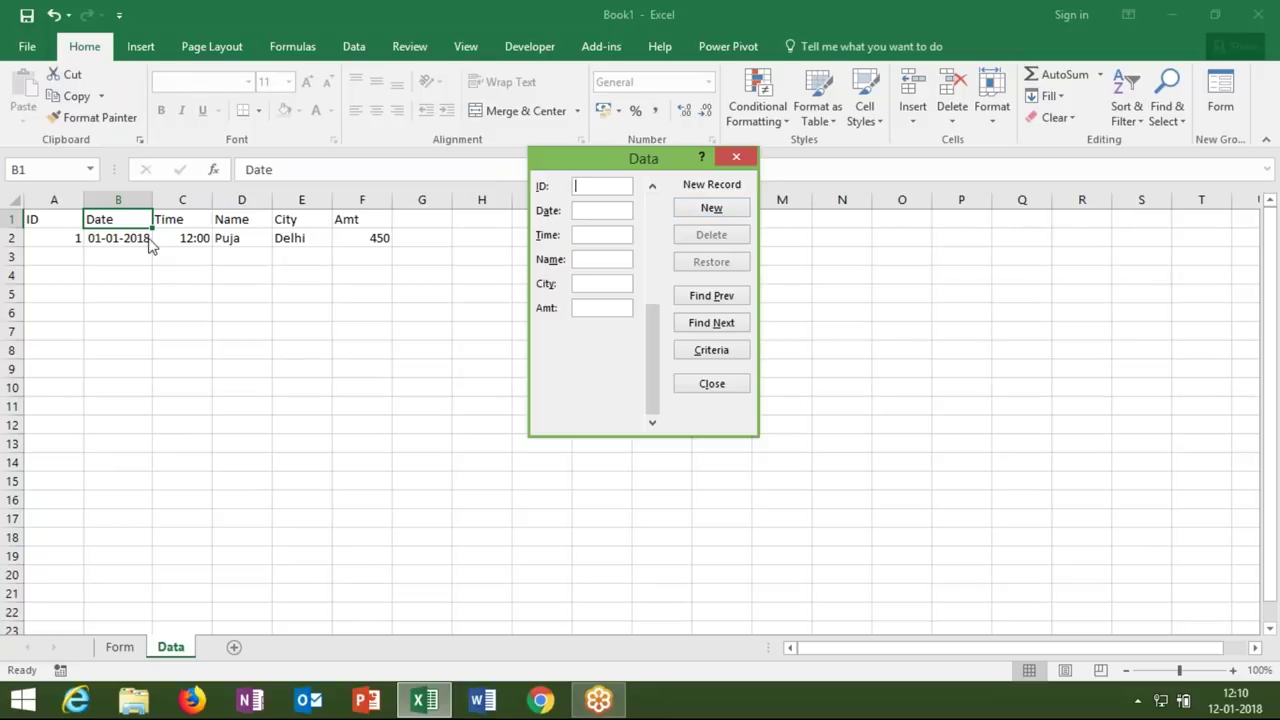
Add record 2: ID 2, date 1/1/18, time 12:00, a person's name, city Pune, amount 784
type("2")
key("Tab")
type("1/1/18")
key("Tab")
type("12:00")
key("Tab")
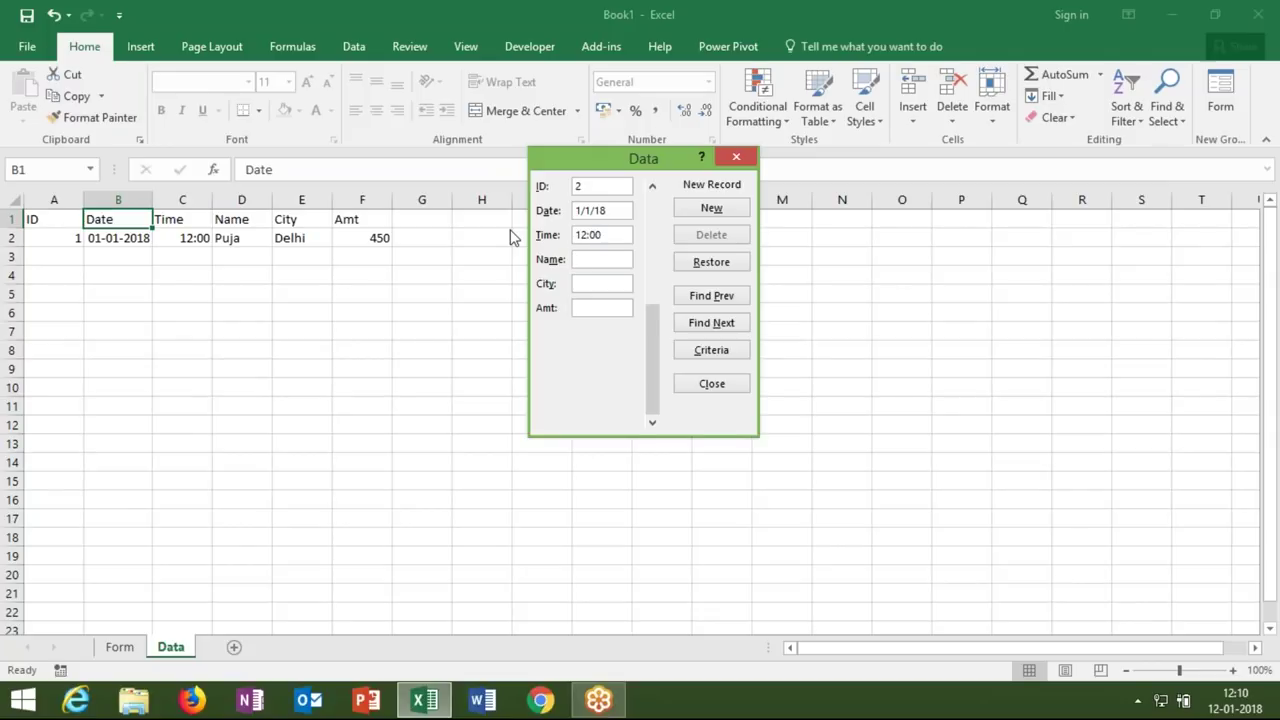
type("kABI")
key("BackSpace")
key("BackSpace")
key("BackSpace")
type("Kavita")
key("Tab")
type("Pune")
key("Tab")
type("784")
left_click(711, 210)
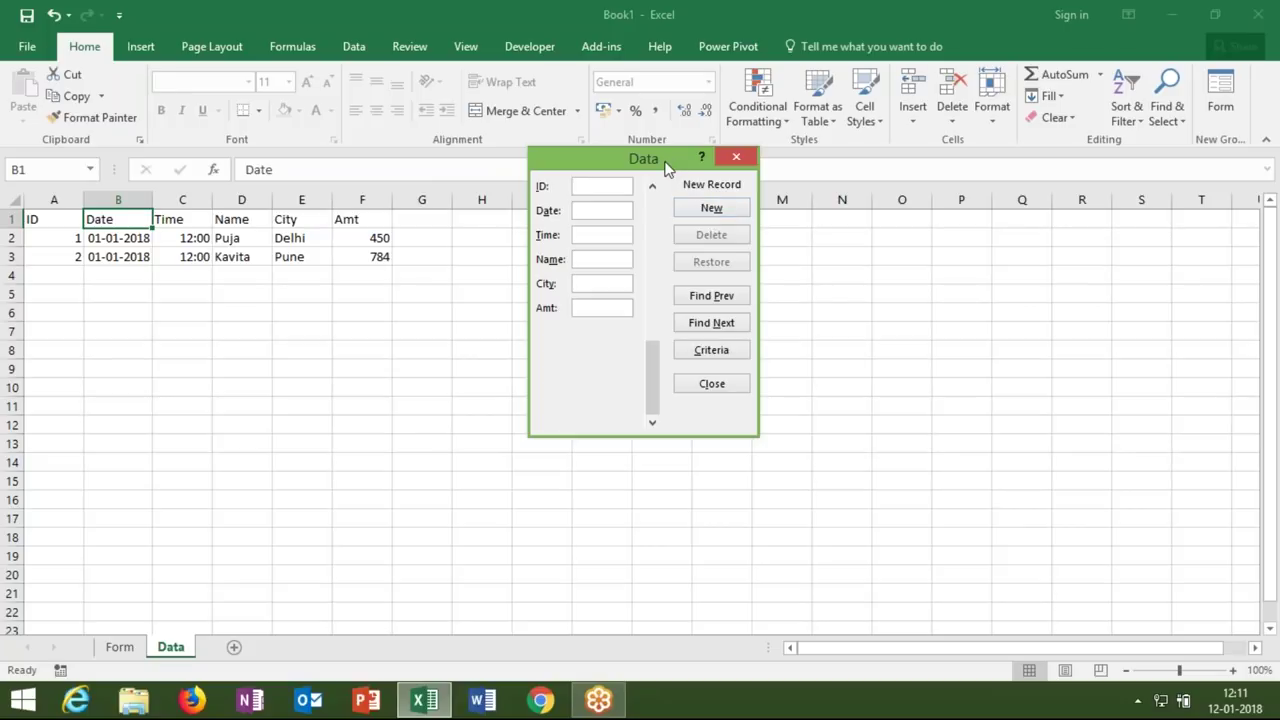
Browse back through the saved records and close the data form
left_click_drag(666, 168, 587, 178)
left_click(582, 288)
left_click(582, 284)
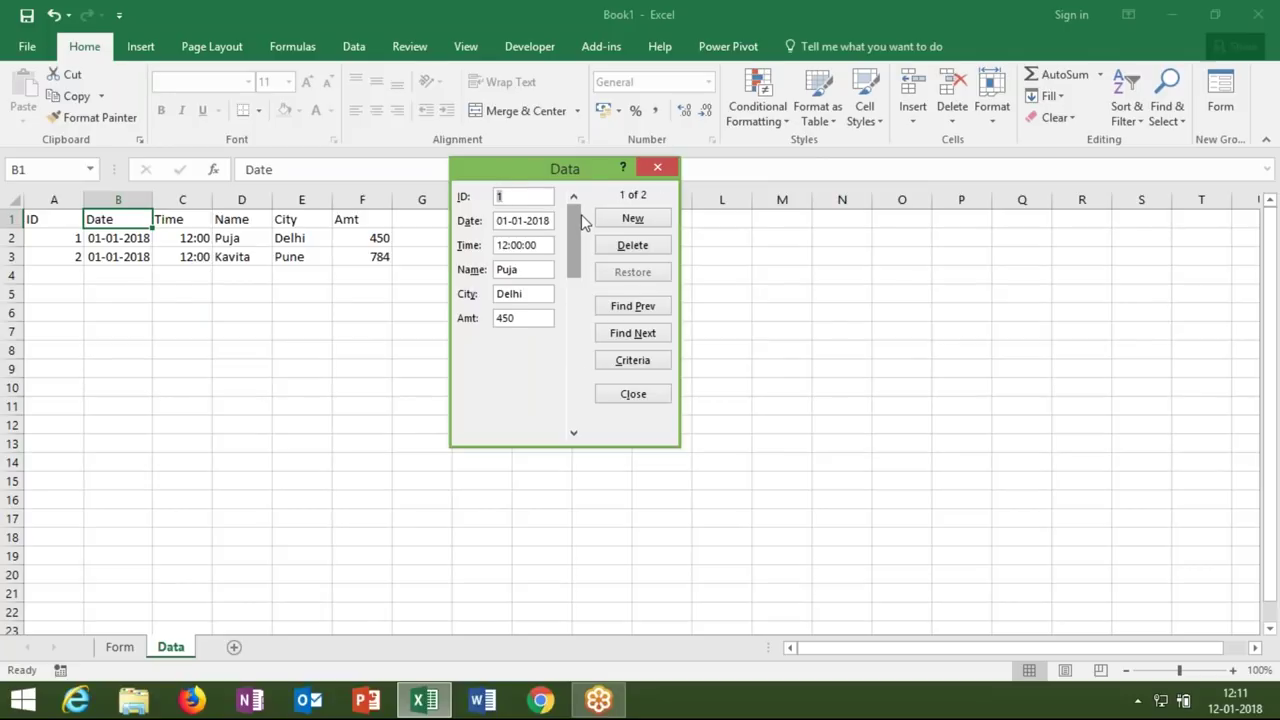
left_click_drag(576, 236, 586, 386)
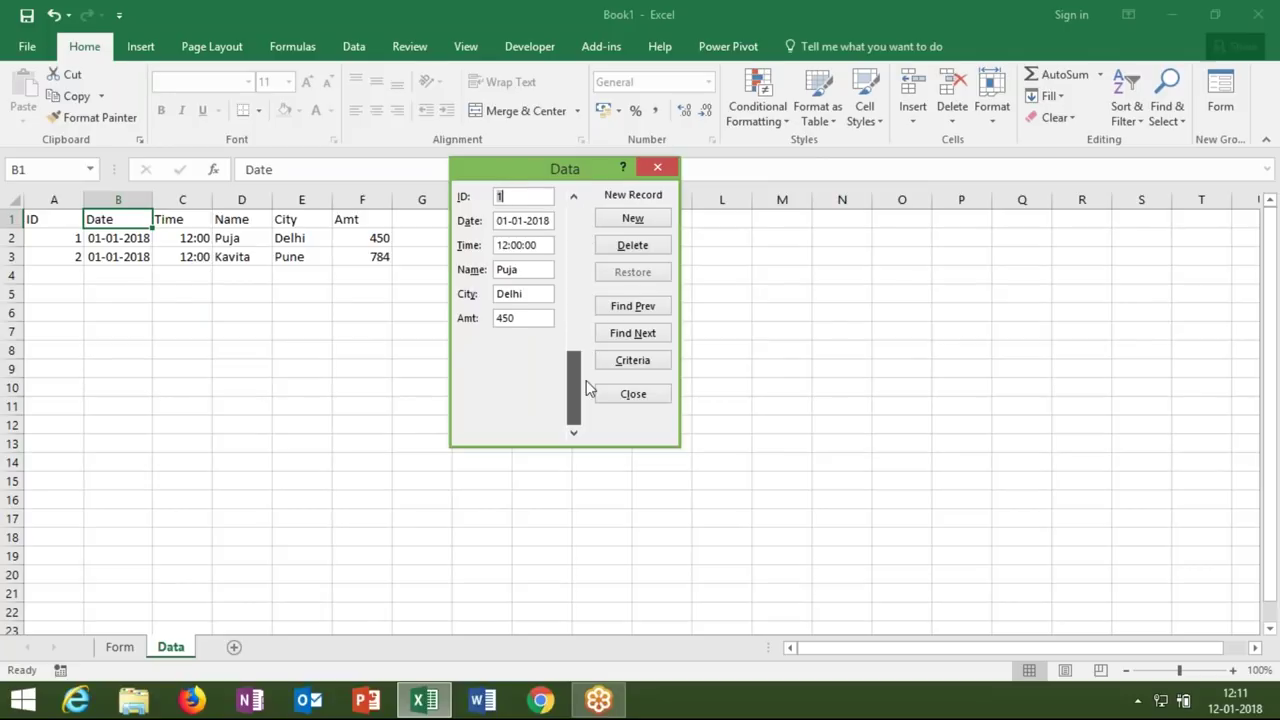
left_click(658, 168)
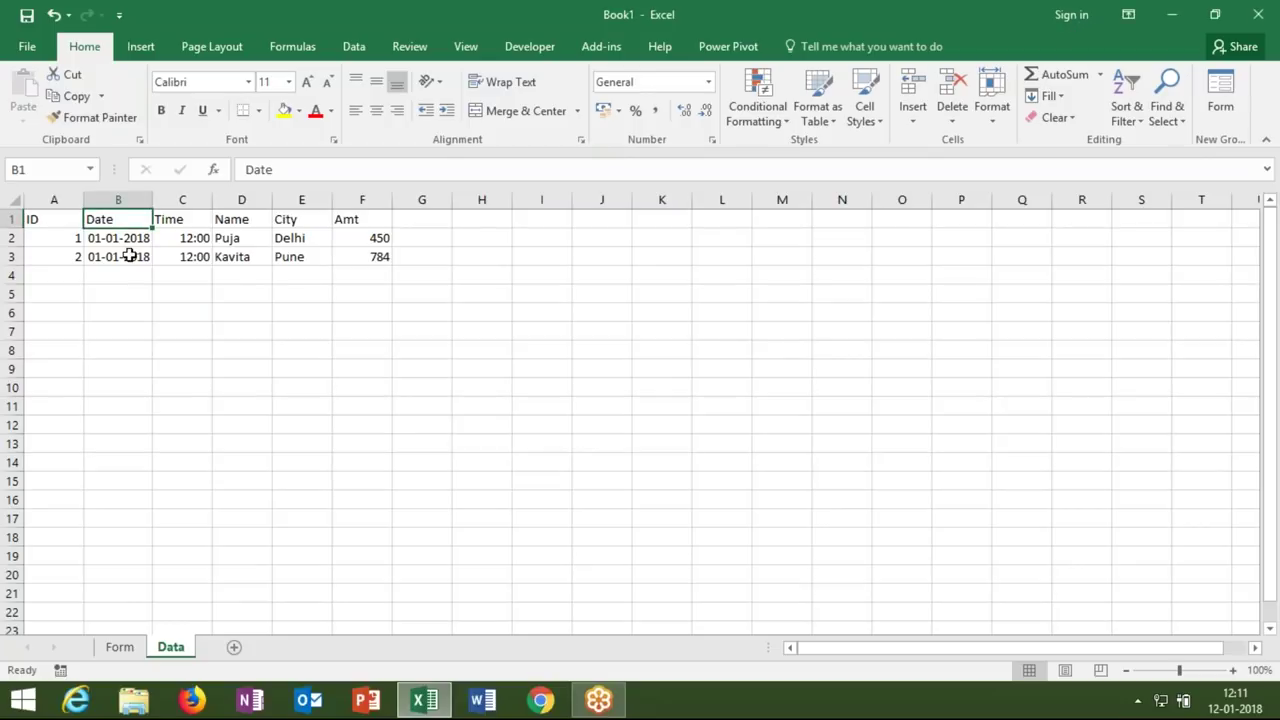
From the Developer tab, open the Visual Basic editor maximized, with the Insert menu open
left_click_drag(195, 257, 92, 259)
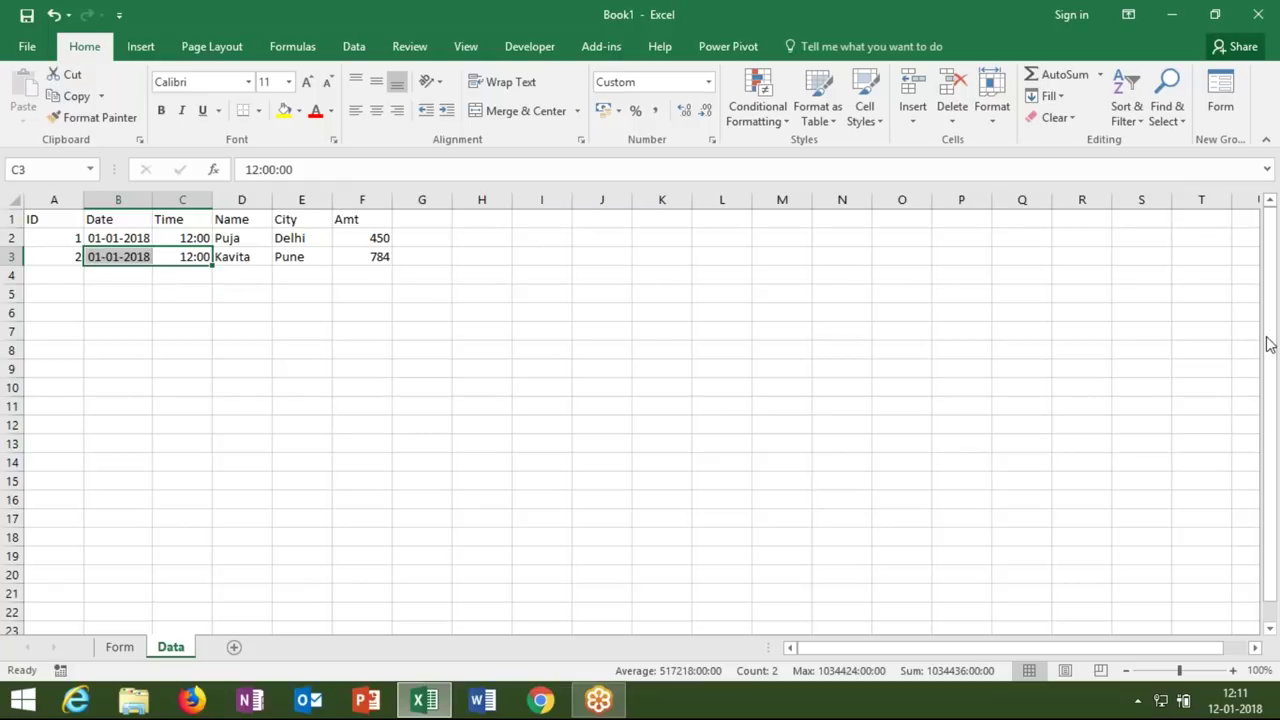
left_click(120, 649)
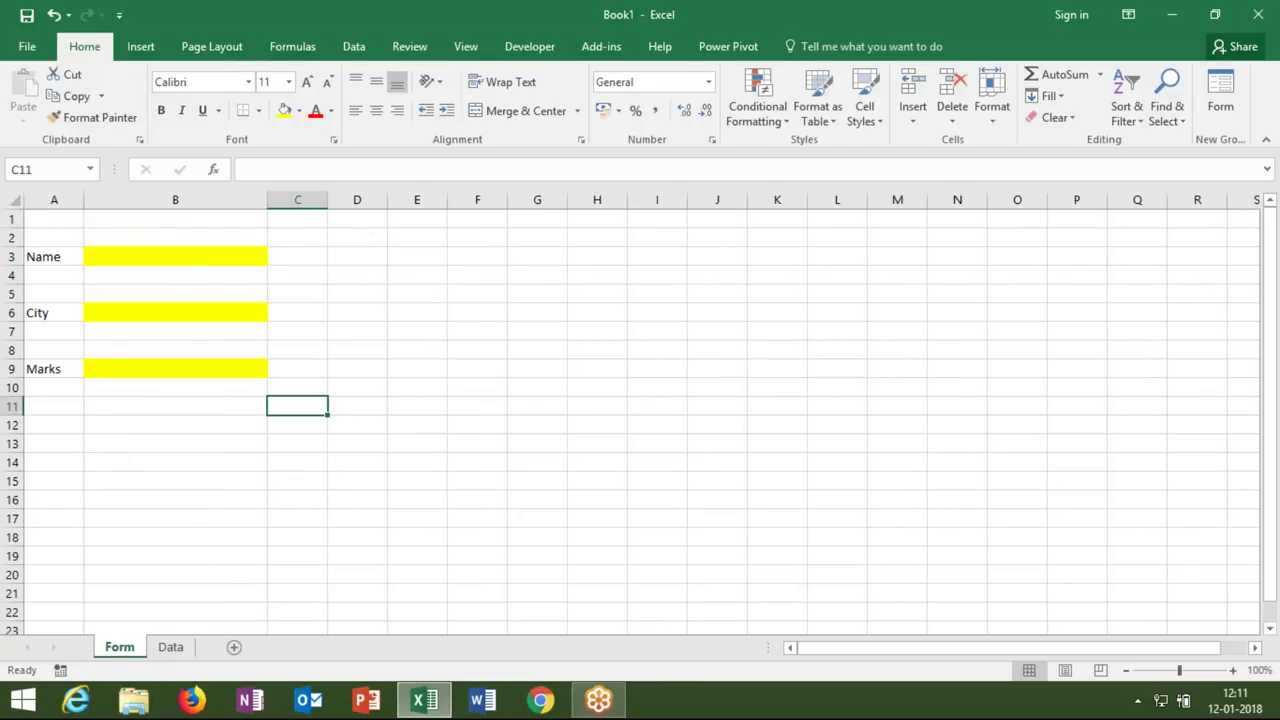
left_click(526, 50)
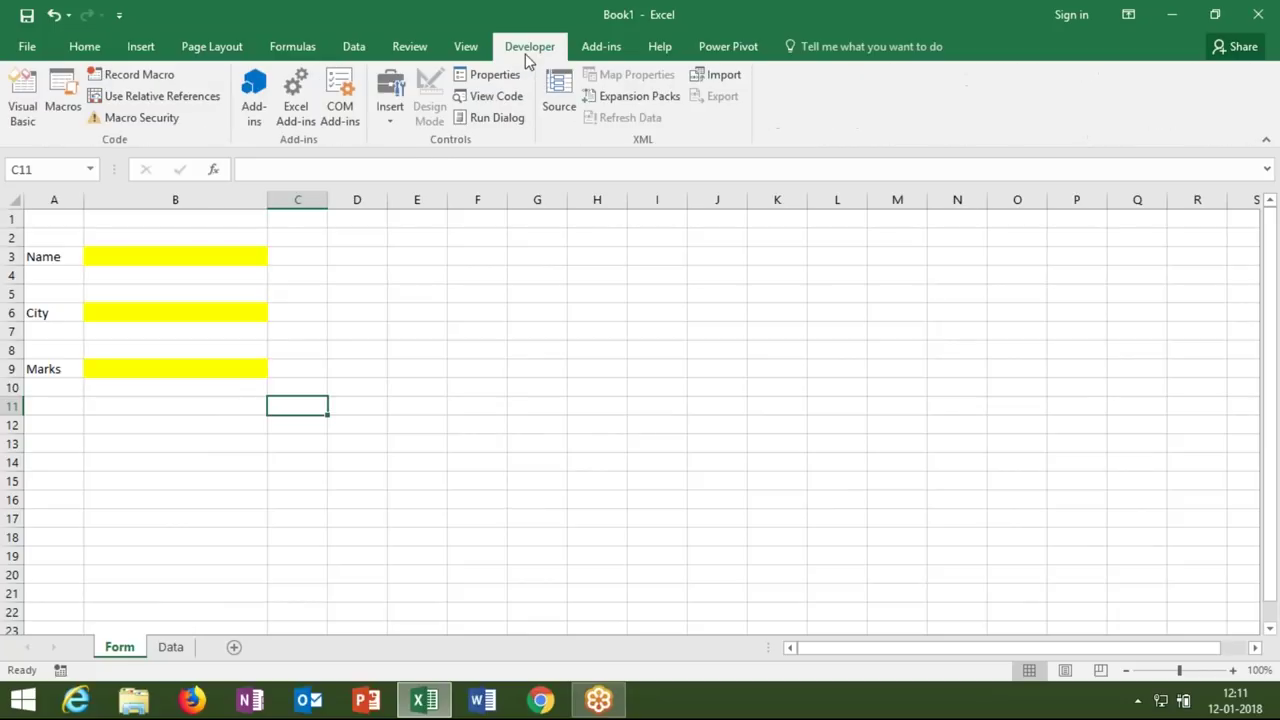
left_click(30, 128)
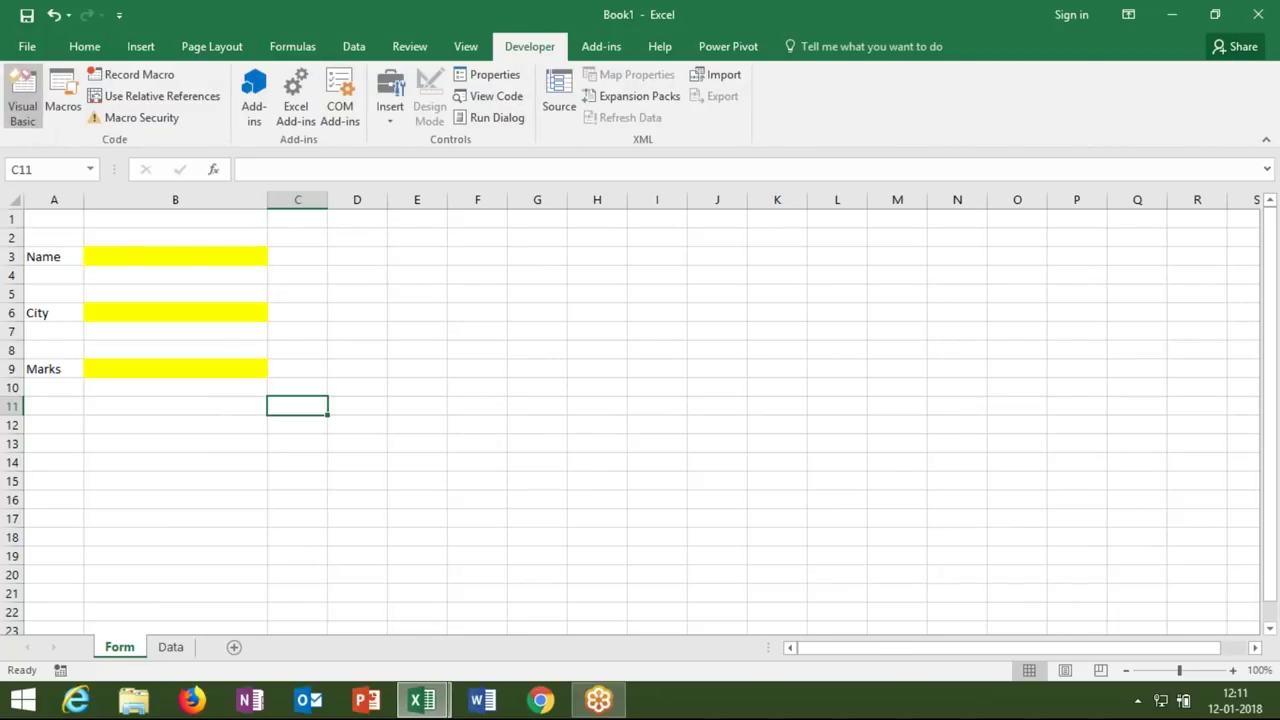
double_click(451, 95)
left_click(134, 33)
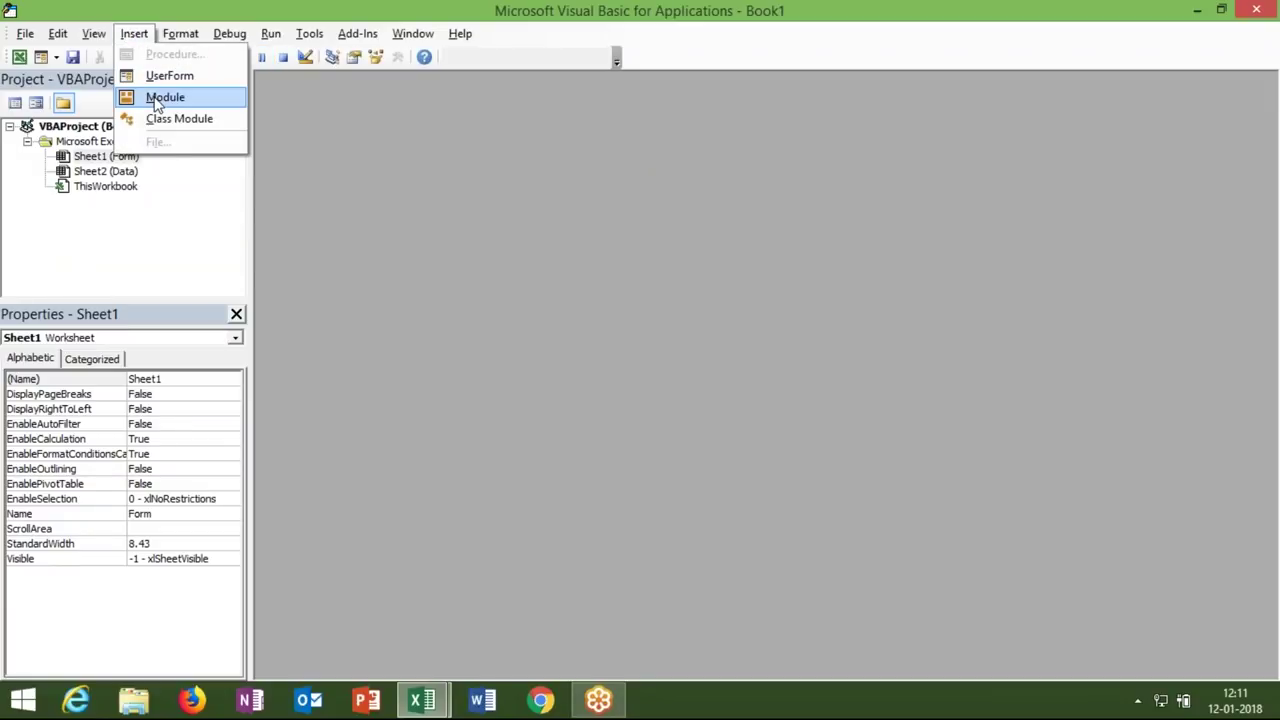
Insert Module1 and write the send macro, starting with Sub send()
left_click(160, 98)
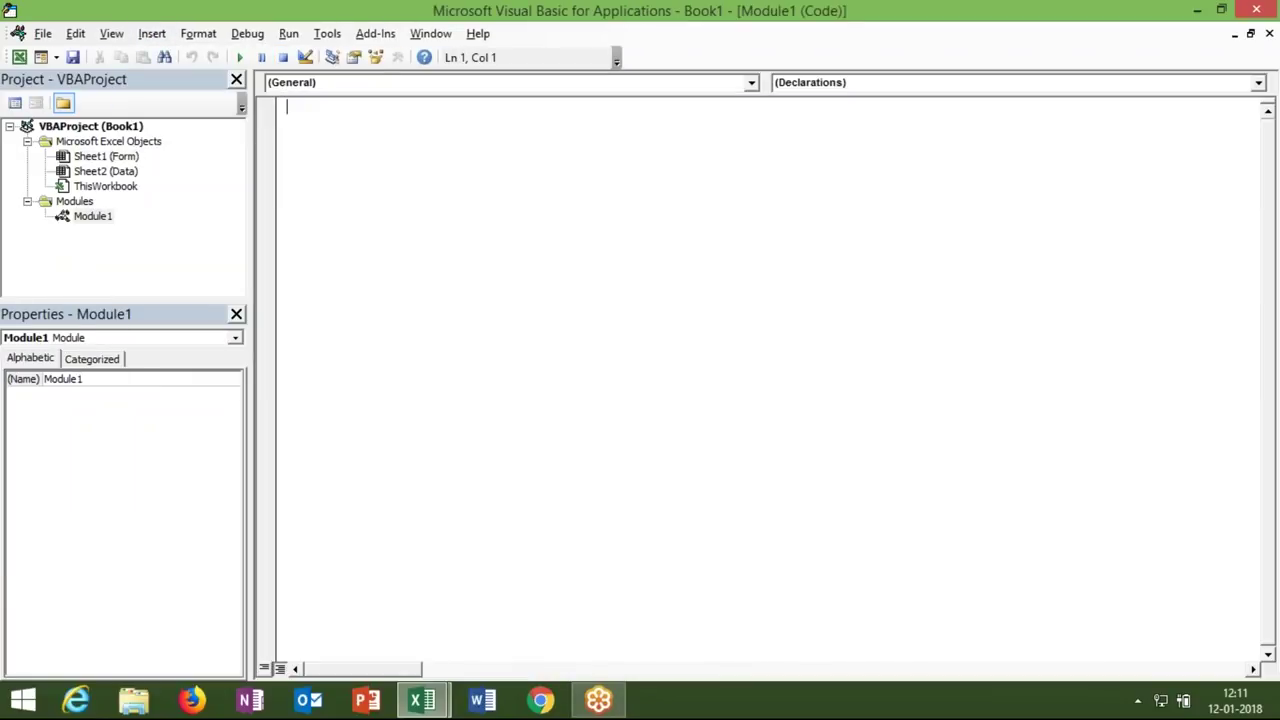
type("sub send")
type("()")
key("Return")
key("Return")
key("Return")
key("Return")
key("Up")
key("Return")
key("Up")
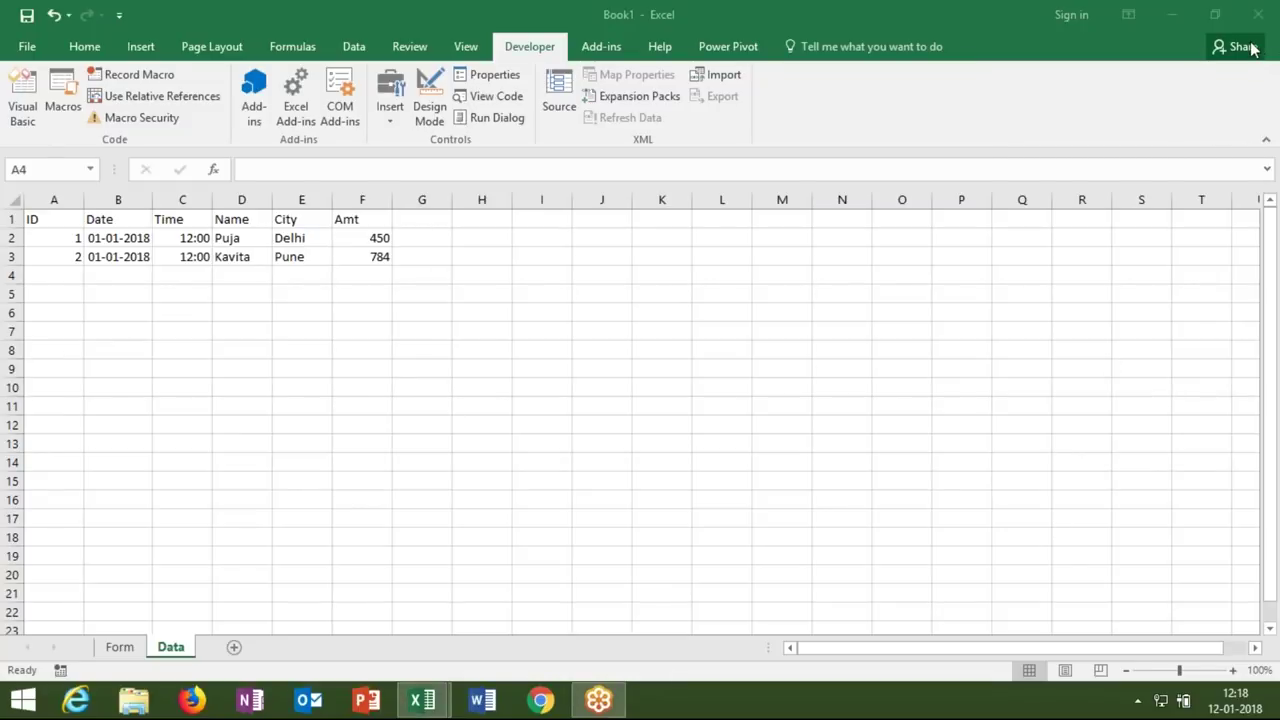
key("alt+F11")
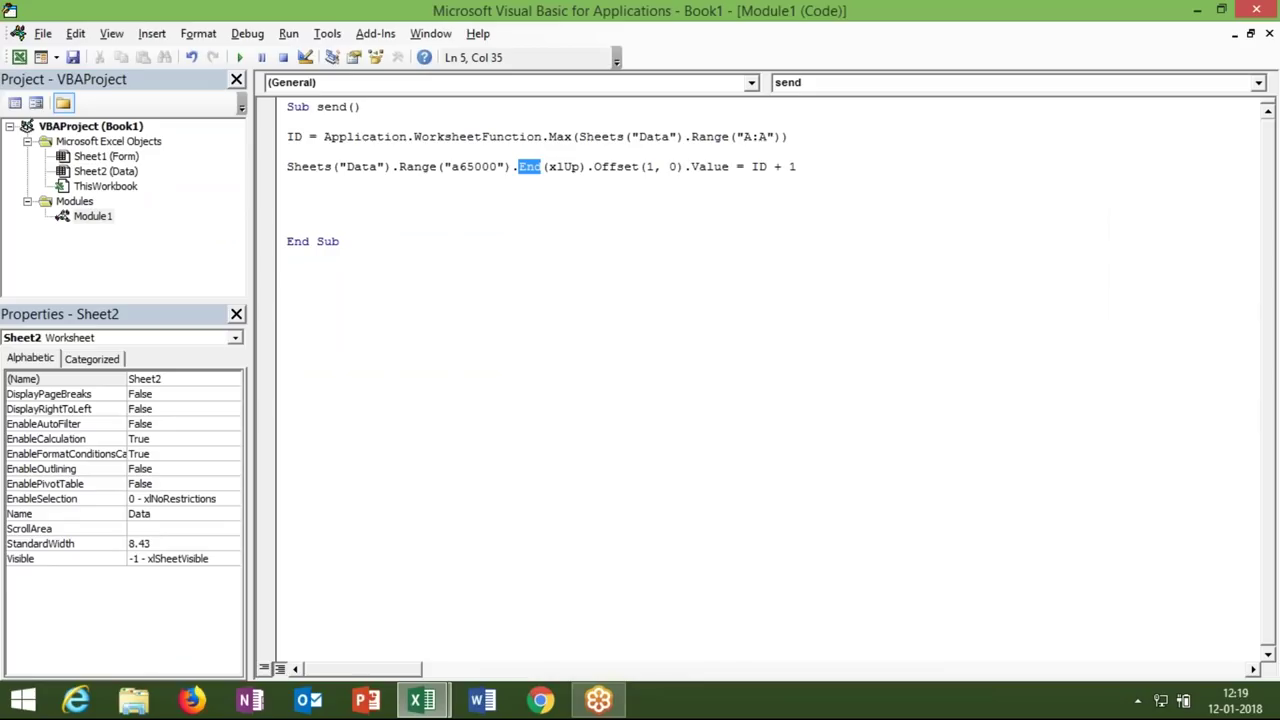
Point out line 5's Data sheet reference, Range and the a65000 starting cell
left_click(322, 166)
left_click(362, 166)
double_click(416, 166)
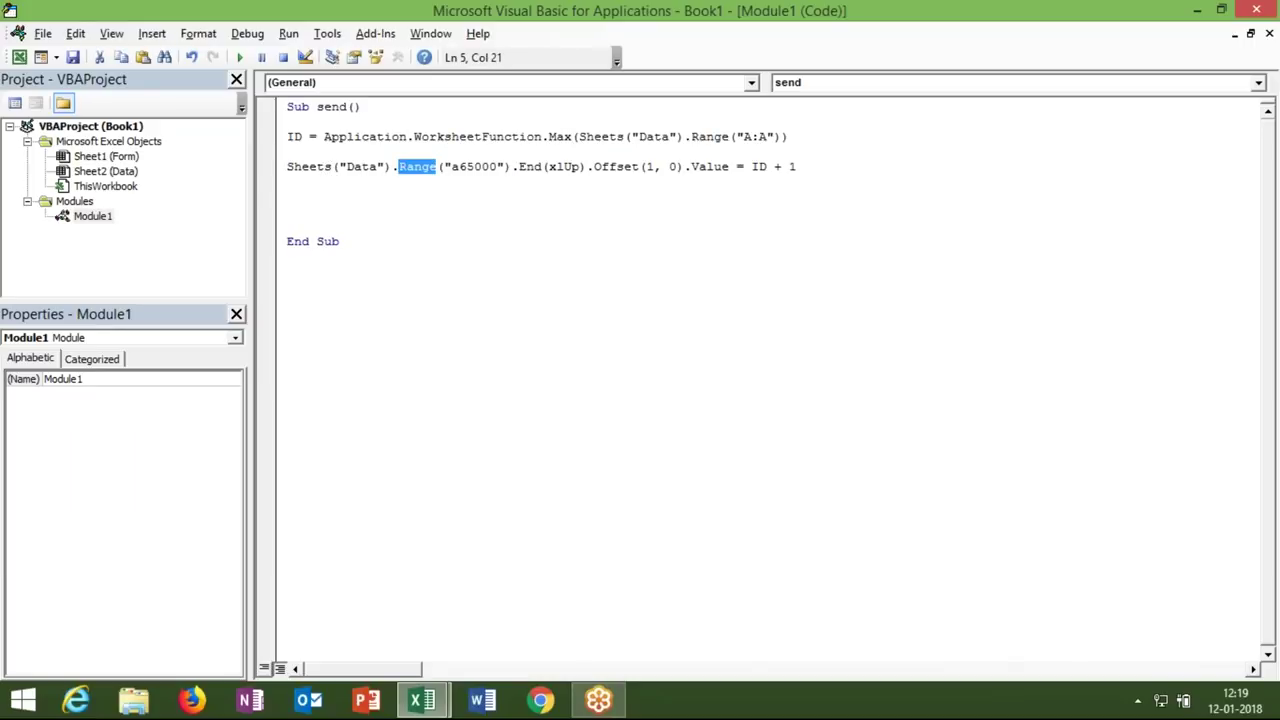
left_click(459, 166)
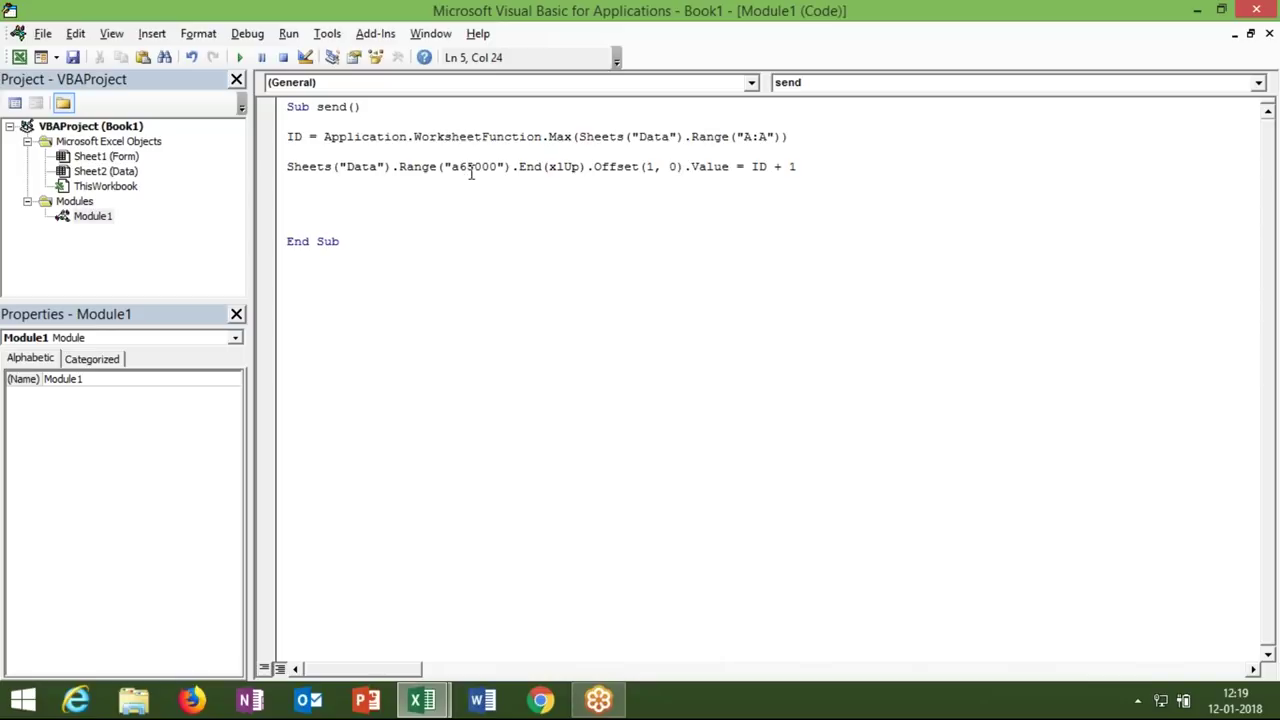
left_click(512, 180)
Explain xlUp, Offset(1, 0), Value, ID + 1 and the WorksheetFunction line, then return to Excel
double_click(580, 167)
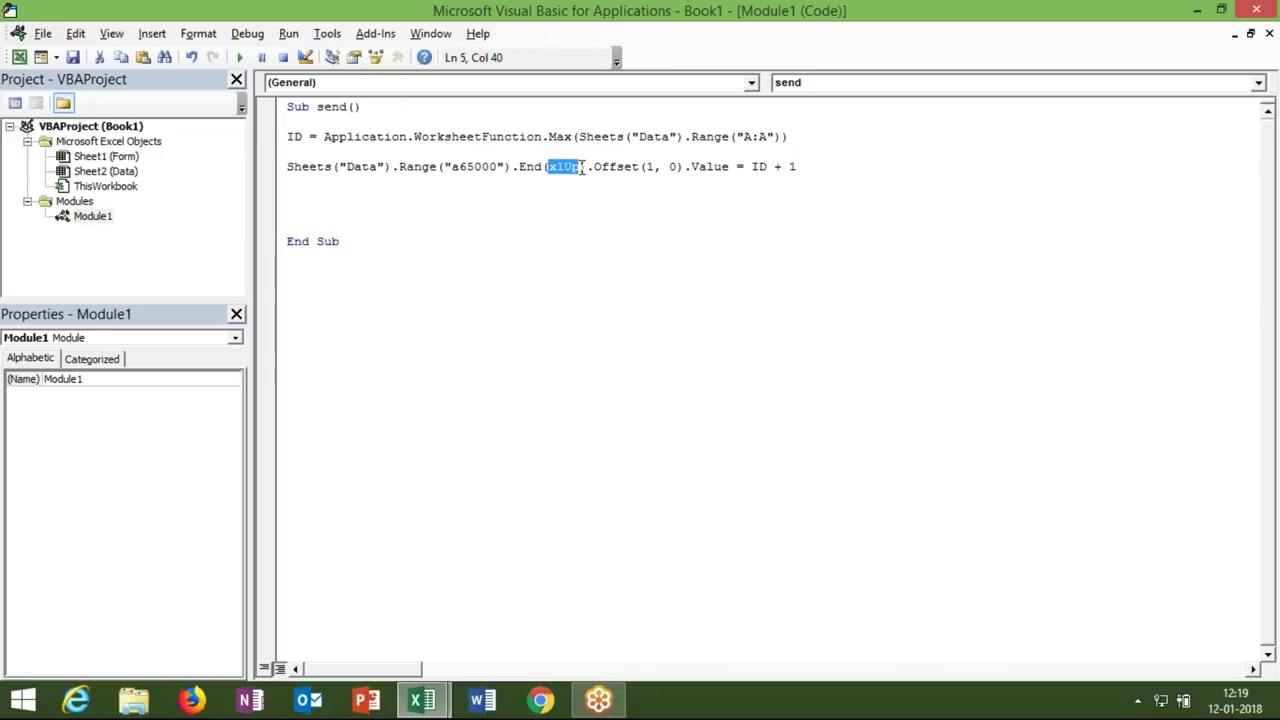
double_click(612, 167)
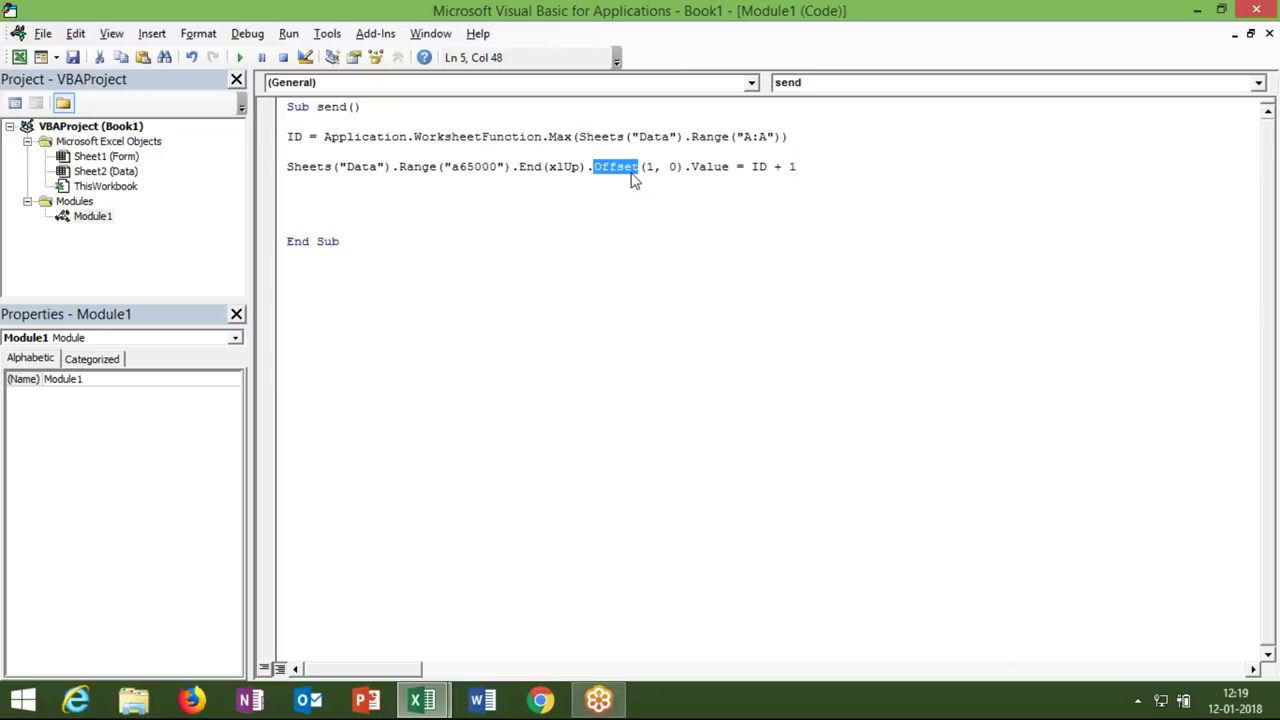
left_click(655, 167)
double_click(710, 167)
left_click(753, 167)
left_click(520, 148)
left_click(521, 138)
left_click(802, 157)
key("alt+F11")
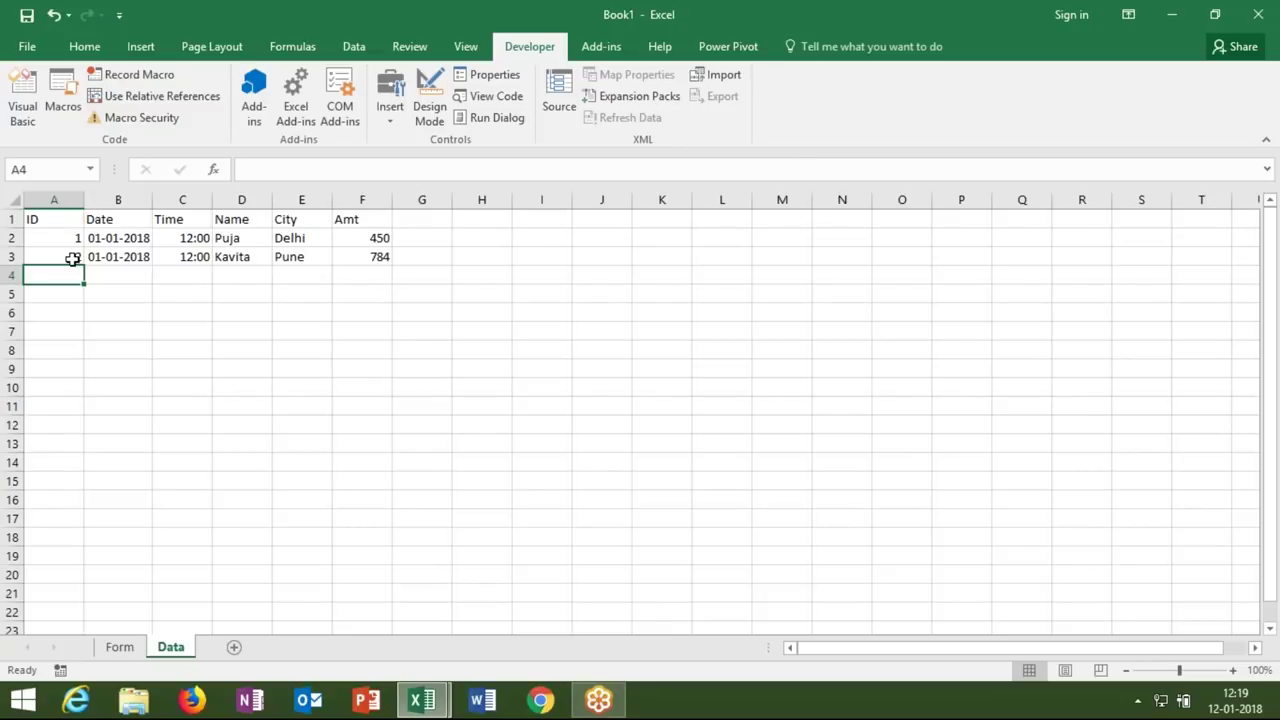
Enter a test value 3 in Data cell A4, then clear it again
type("3")
key("Return")
key("Up")
key("Delete")
key("alt+F11")
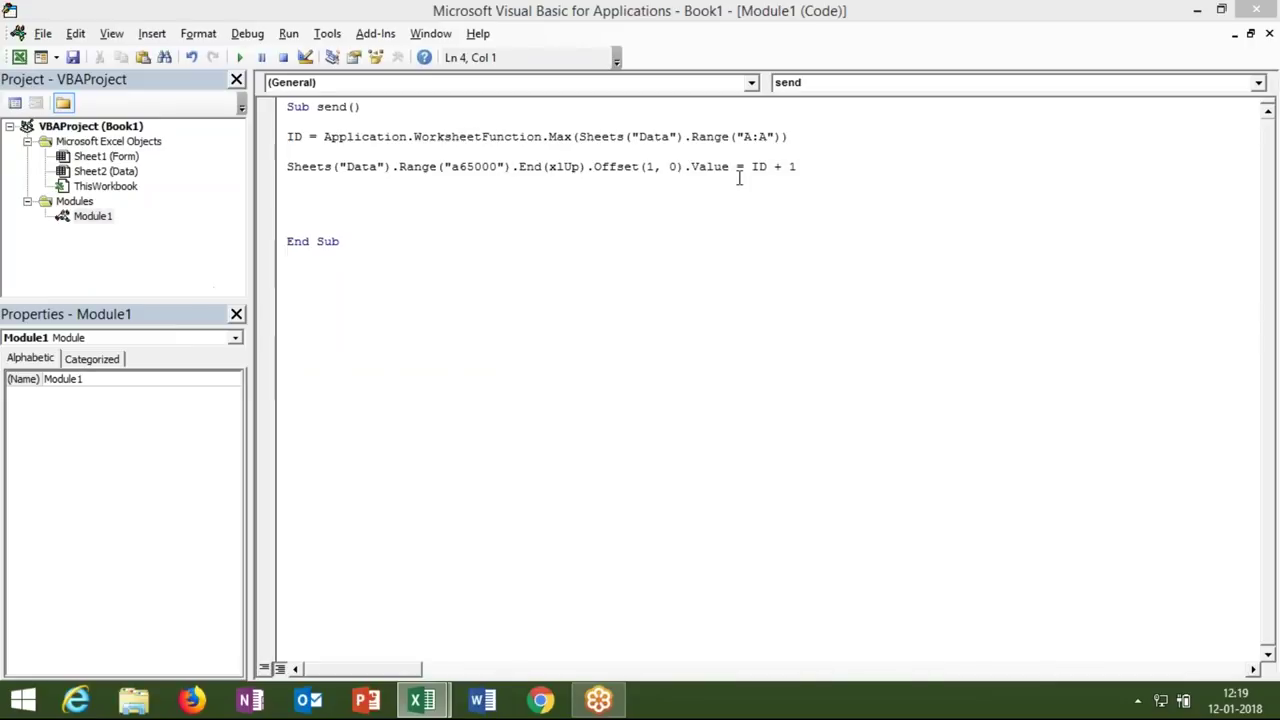
Copy line 5's target-cell expression onto line 6 and change its Offset to (0, 1)
left_click_drag(729, 167, 288, 170)
key("ctrl+c")
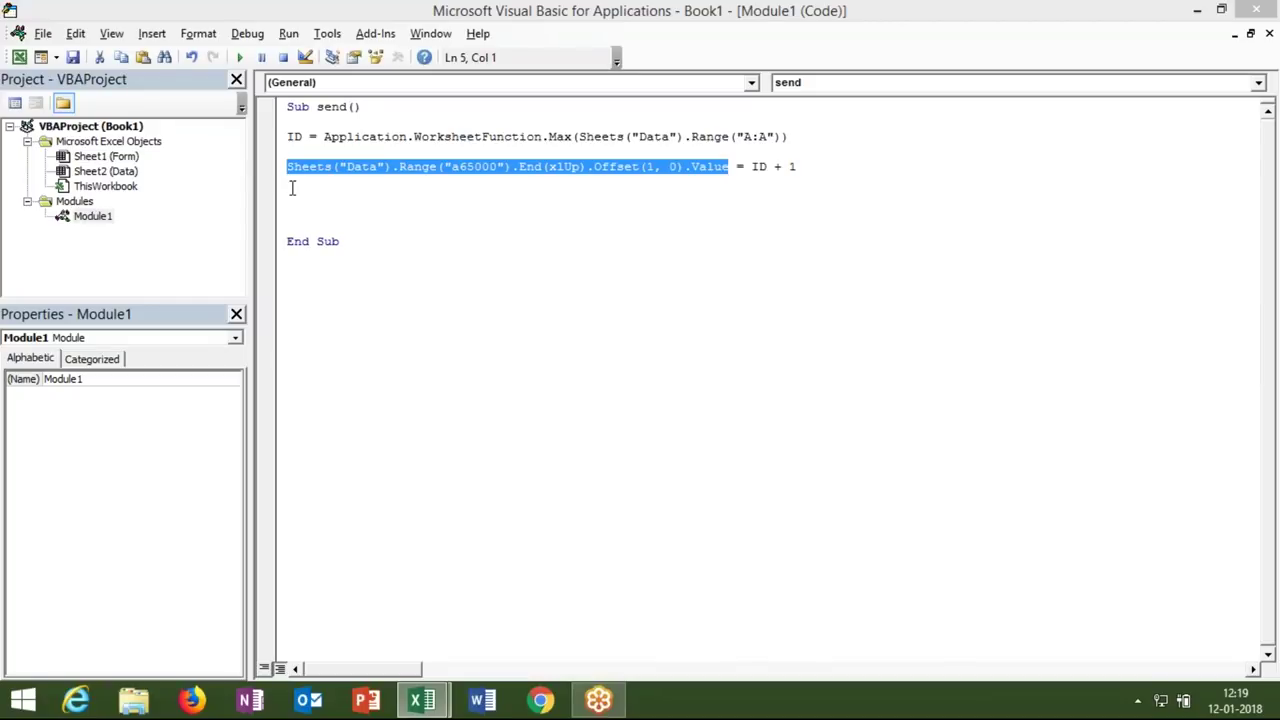
left_click(290, 184)
key("ctrl+v")
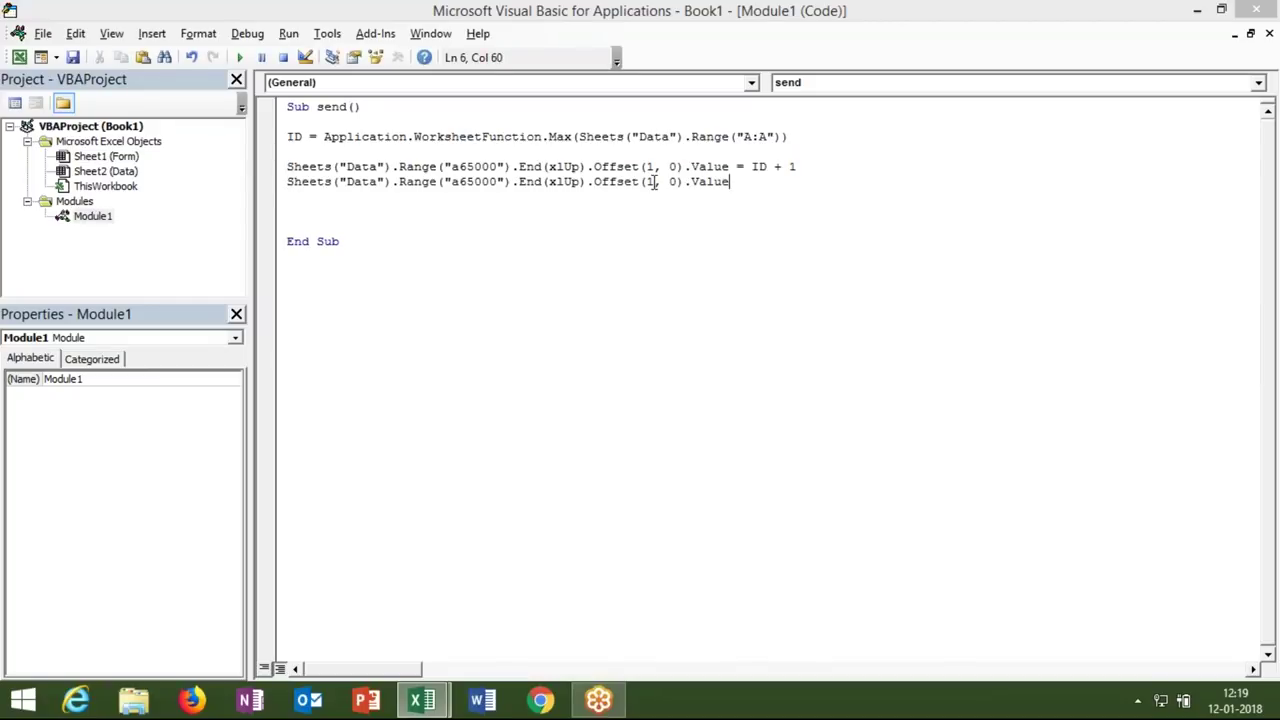
key("BackSpace")
type("0")
left_click(675, 183)
key("BackSpace")
type("1")
left_click(766, 194)
Enter the test ID 3 in cell A4 of the Data sheet
key("alt+Tab")
type("3")
left_click(38, 482)
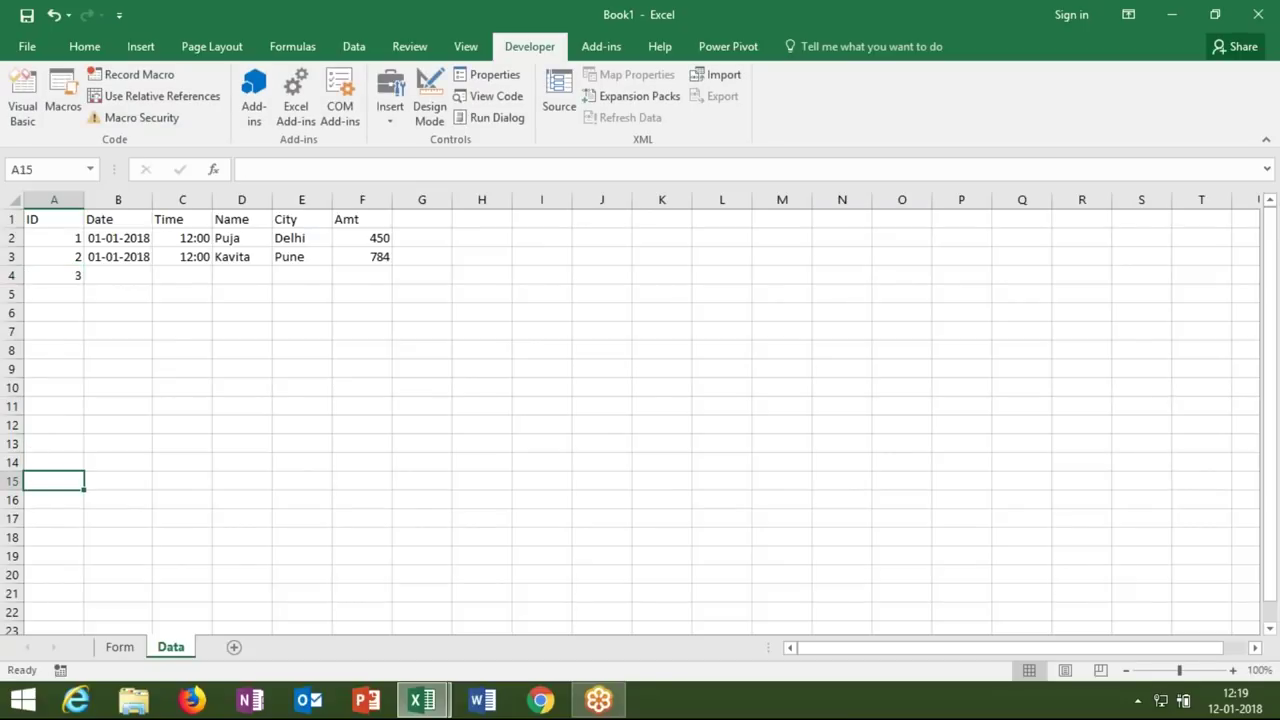
left_click(53, 275)
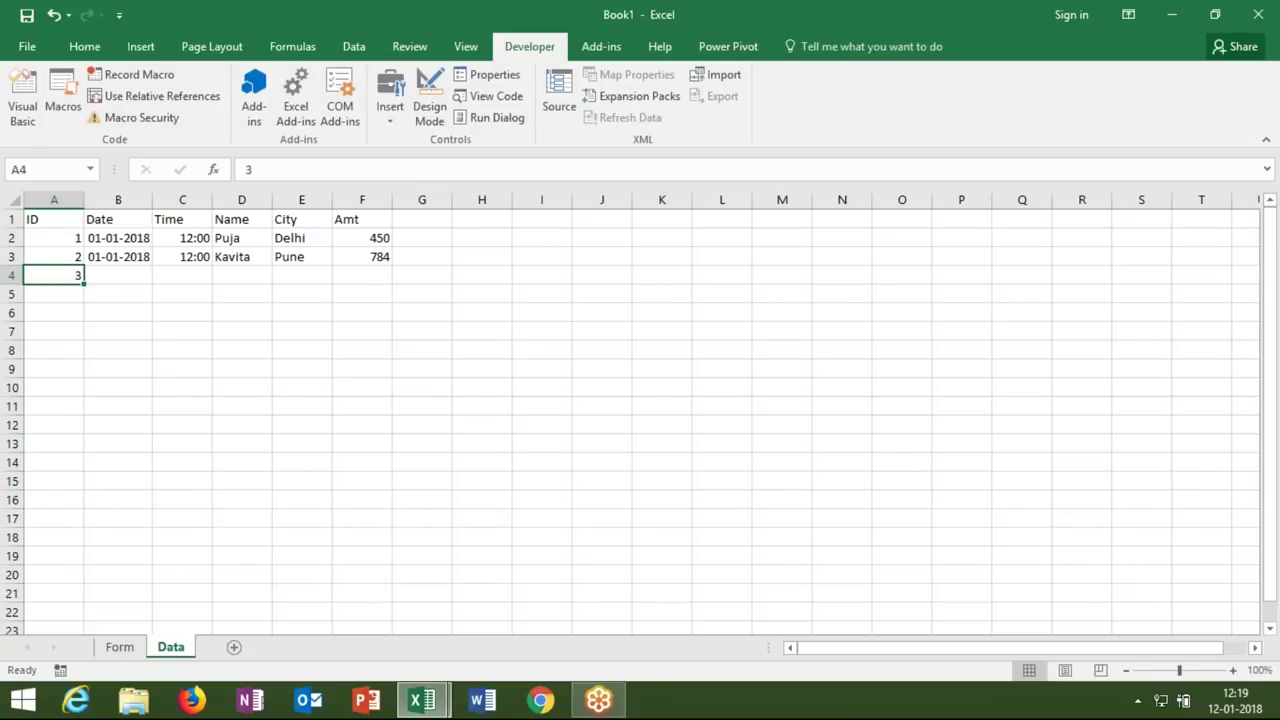
key("alt+Tab")
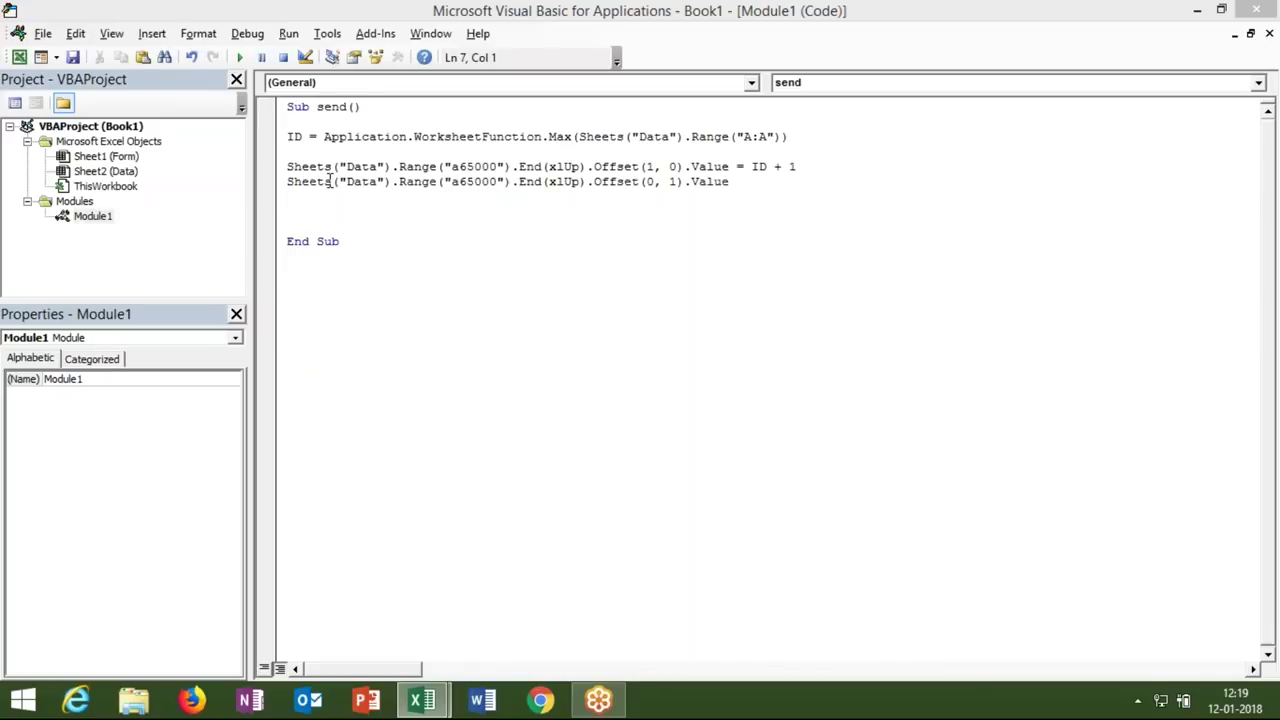
Trace line 6's Sheets, a65000 and End(xlUp) parts to the last ID in A4
double_click(330, 178)
left_click(360, 181)
left_click(453, 182)
left_click(543, 182)
double_click(550, 182)
key("alt+Tab")
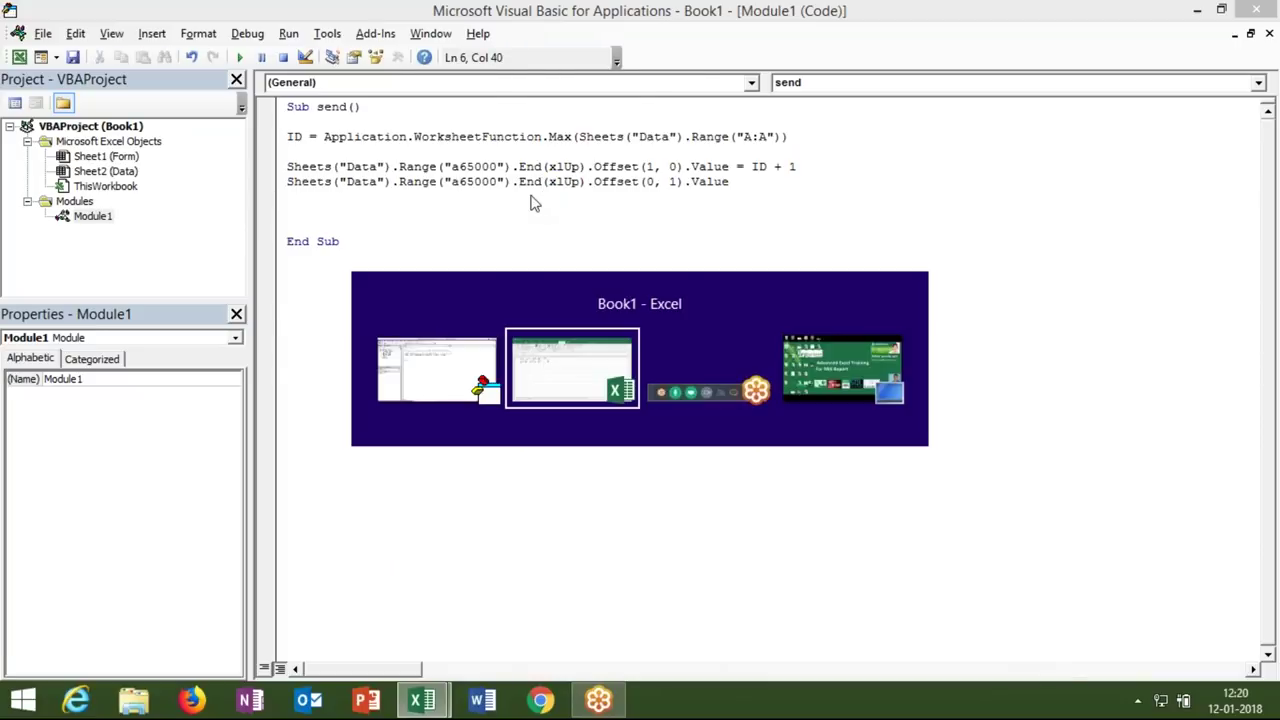
left_click(54, 575)
left_click(54, 350)
left_click(54, 275)
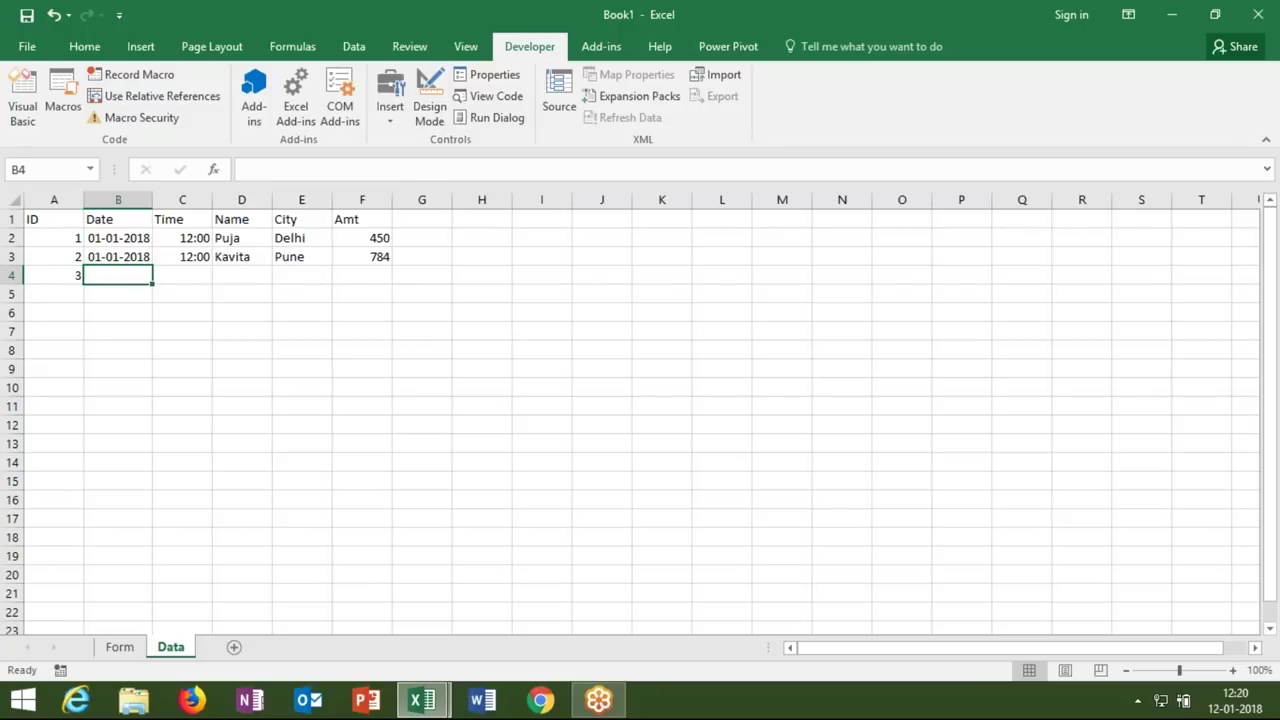
key("alt+Tab")
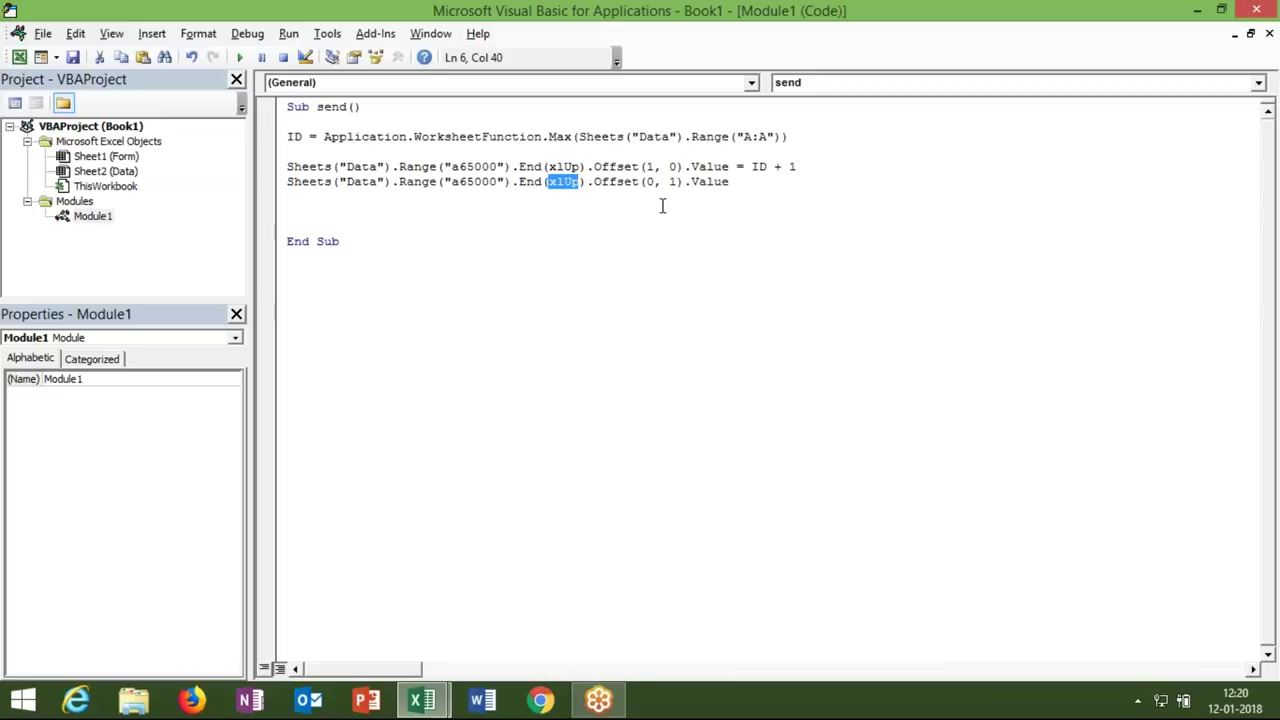
Complete line 6 so the cell at Offset(0, 1) gets .Value = Date
double_click(649, 182)
double_click(673, 182)
left_click(741, 190)
double_click(741, 183)
left_click(741, 183)
type("=date")
left_click(734, 225)
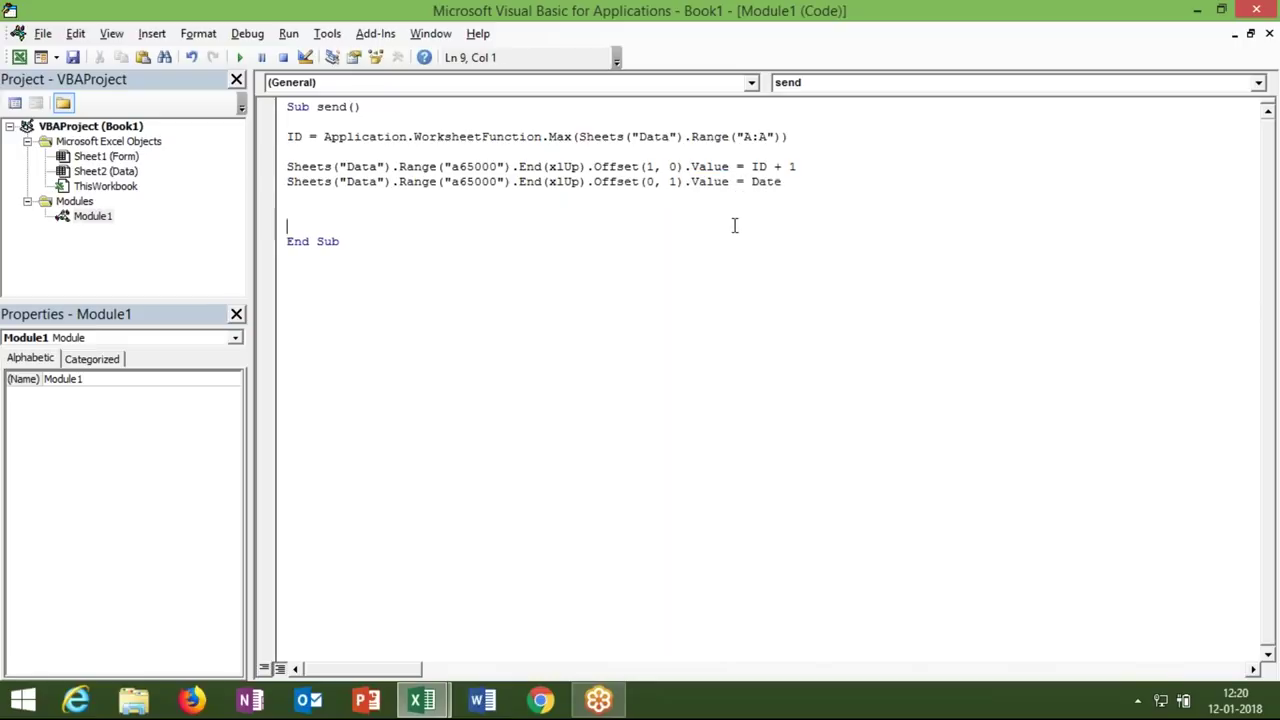
Enter a test =TODAY() formula in cell I2
key("alt+F11")
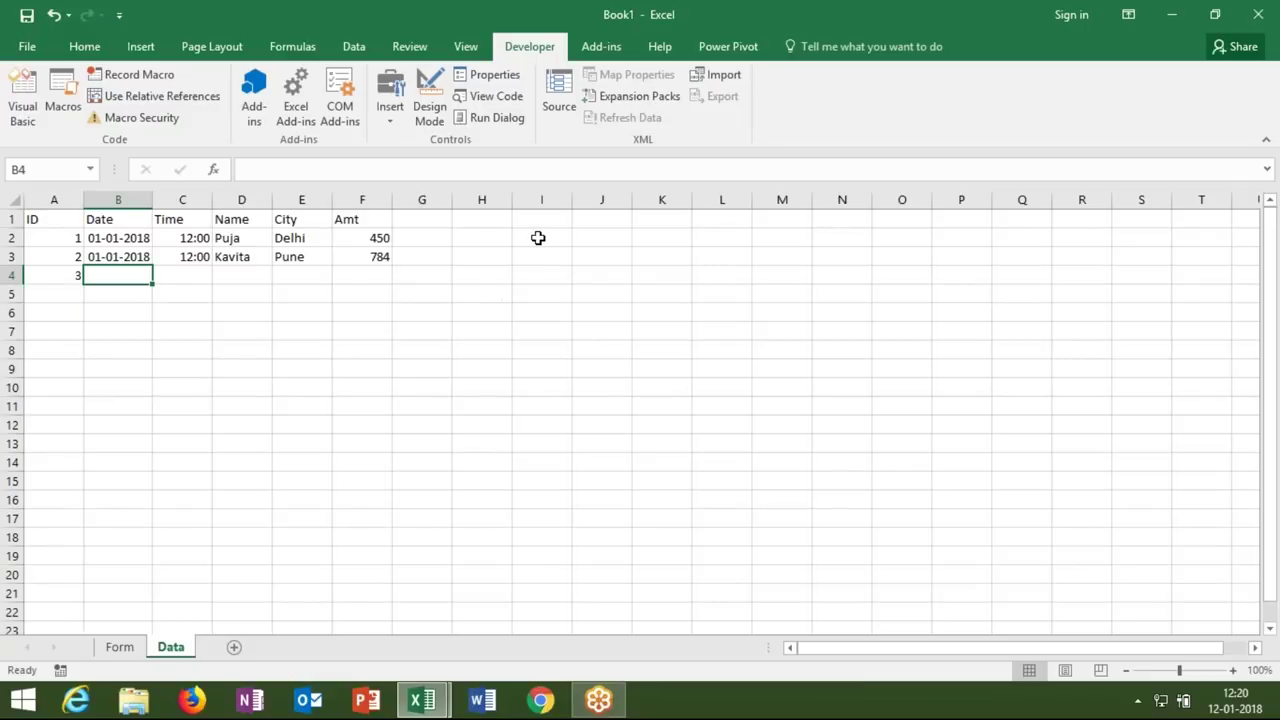
left_click(538, 237)
type("=")
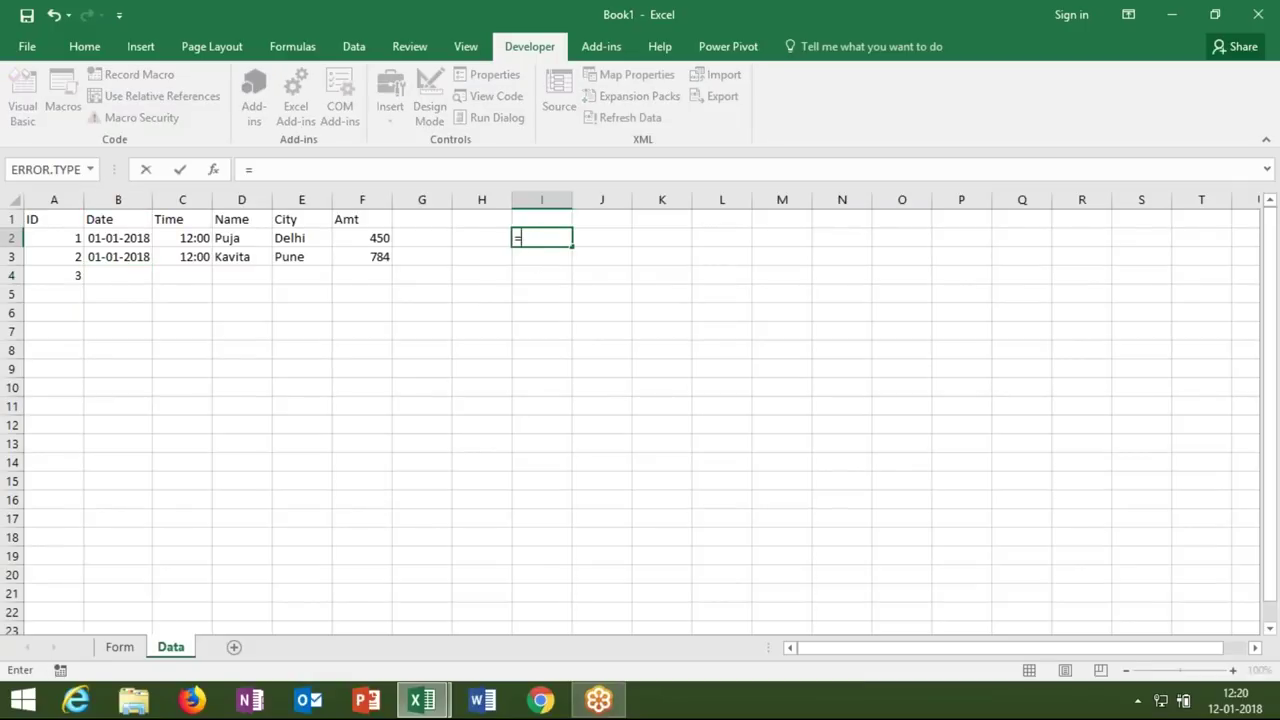
type("TODAY(")
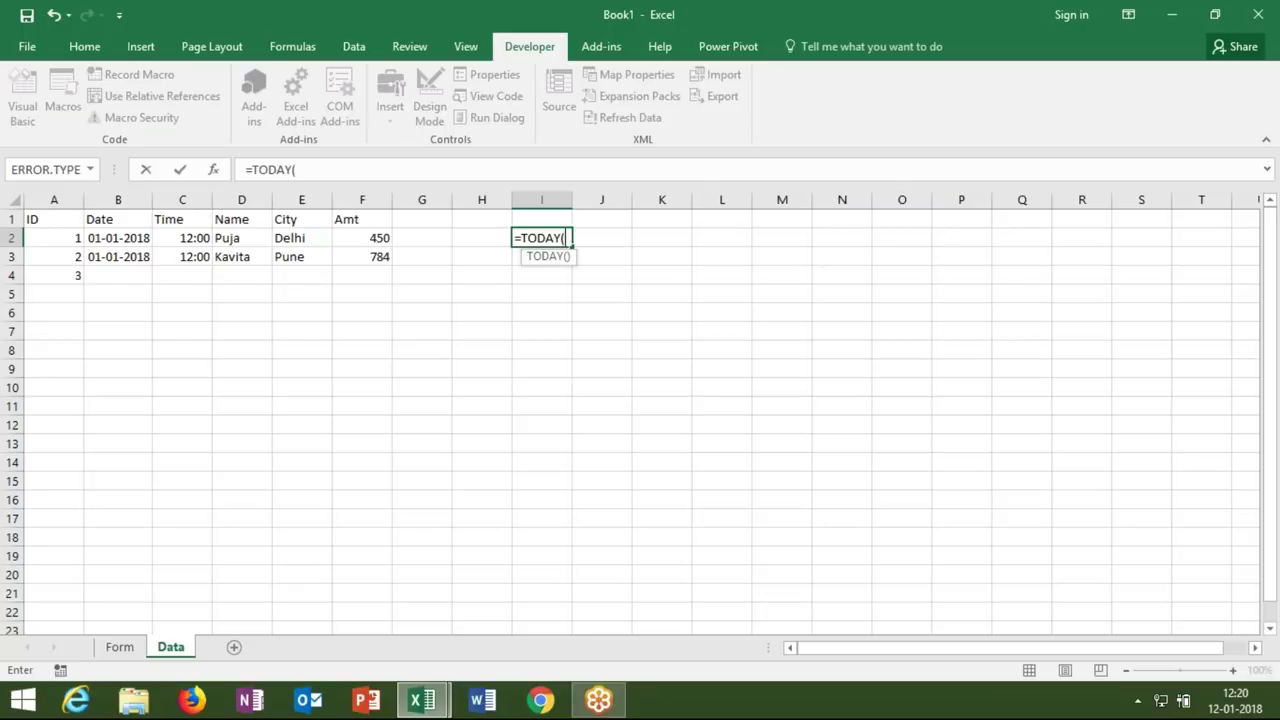
type(")")
key("Return")
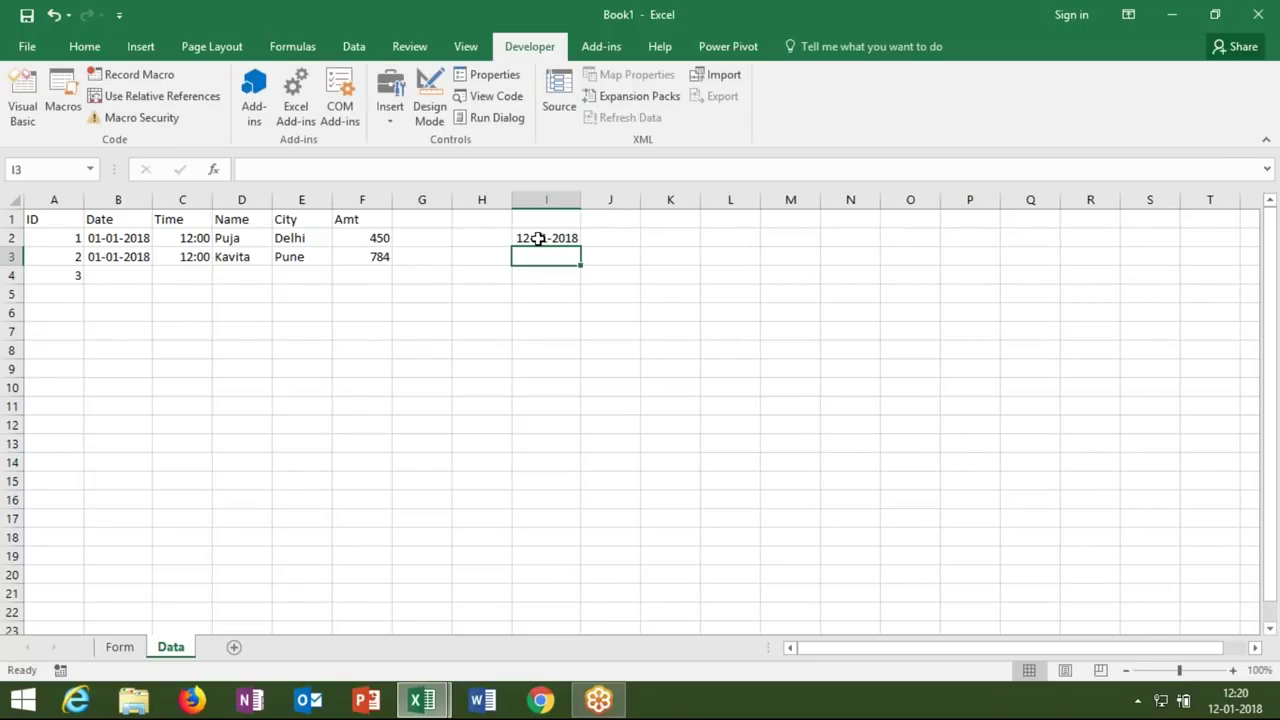
double_click(538, 238)
key("Escape")
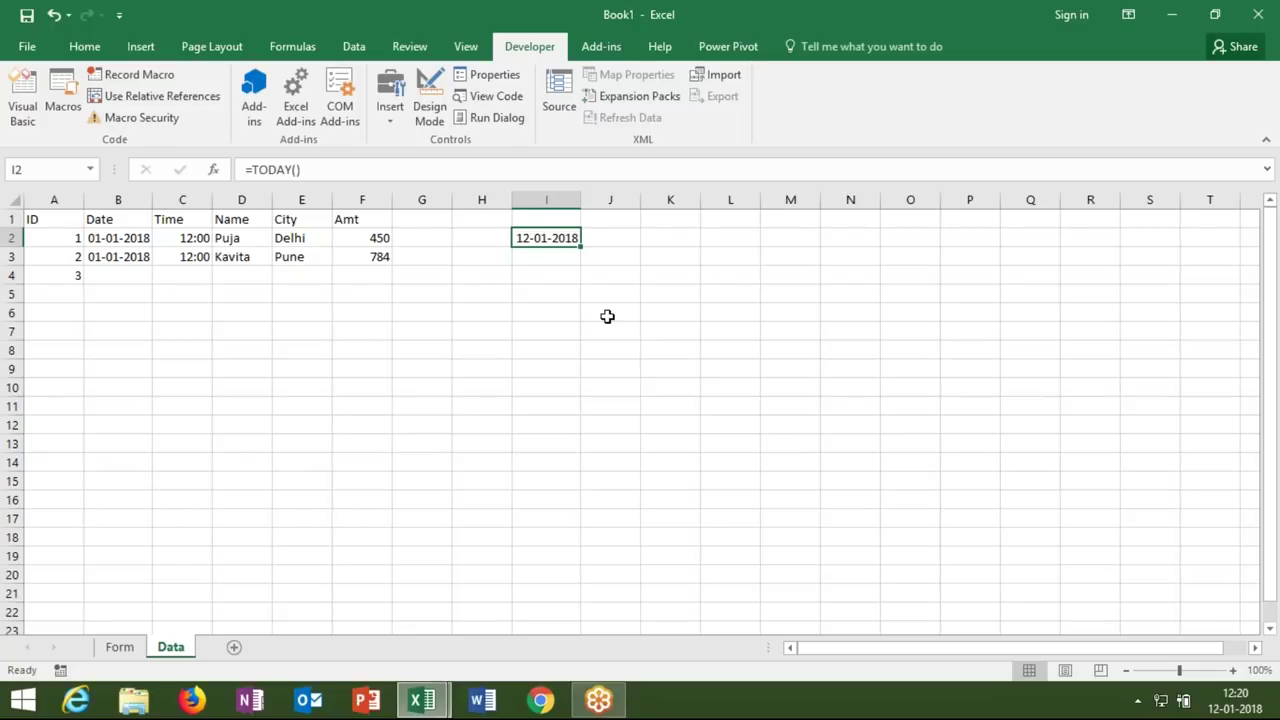
Compare the Date code with the date in B3, then delete the I2 test date
key("alt+F11")
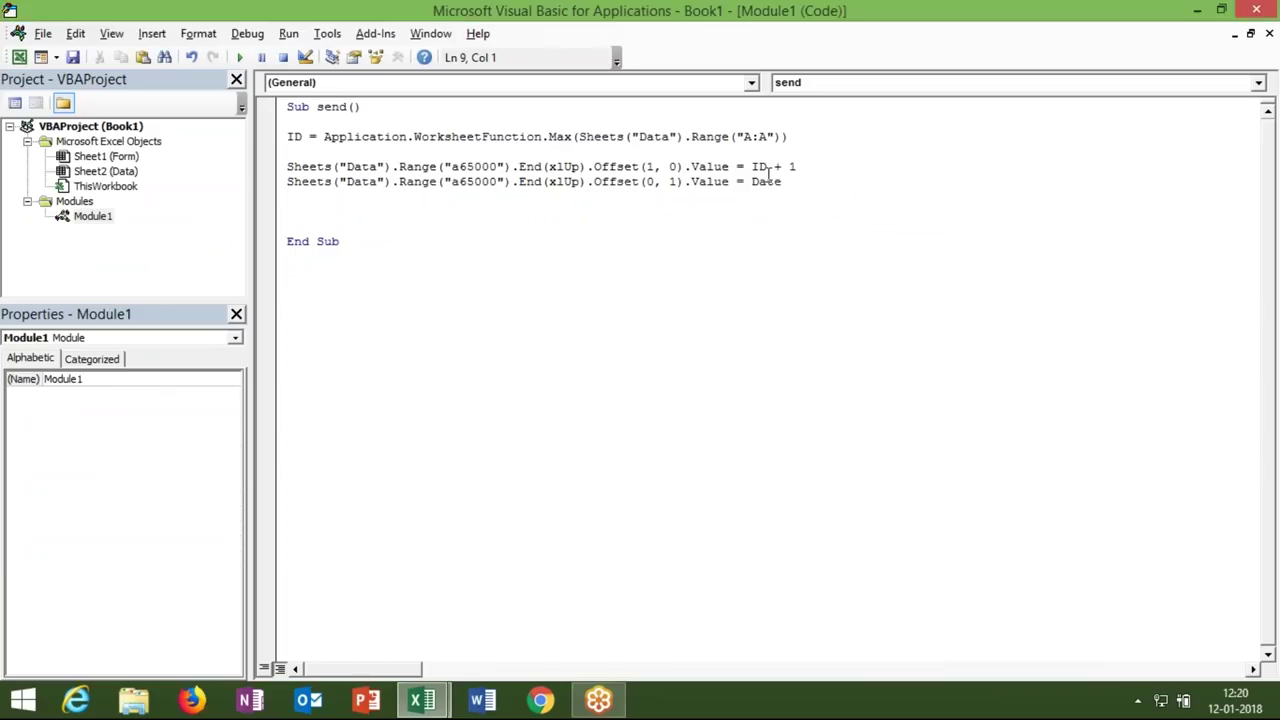
double_click(765, 181)
key("alt+F11")
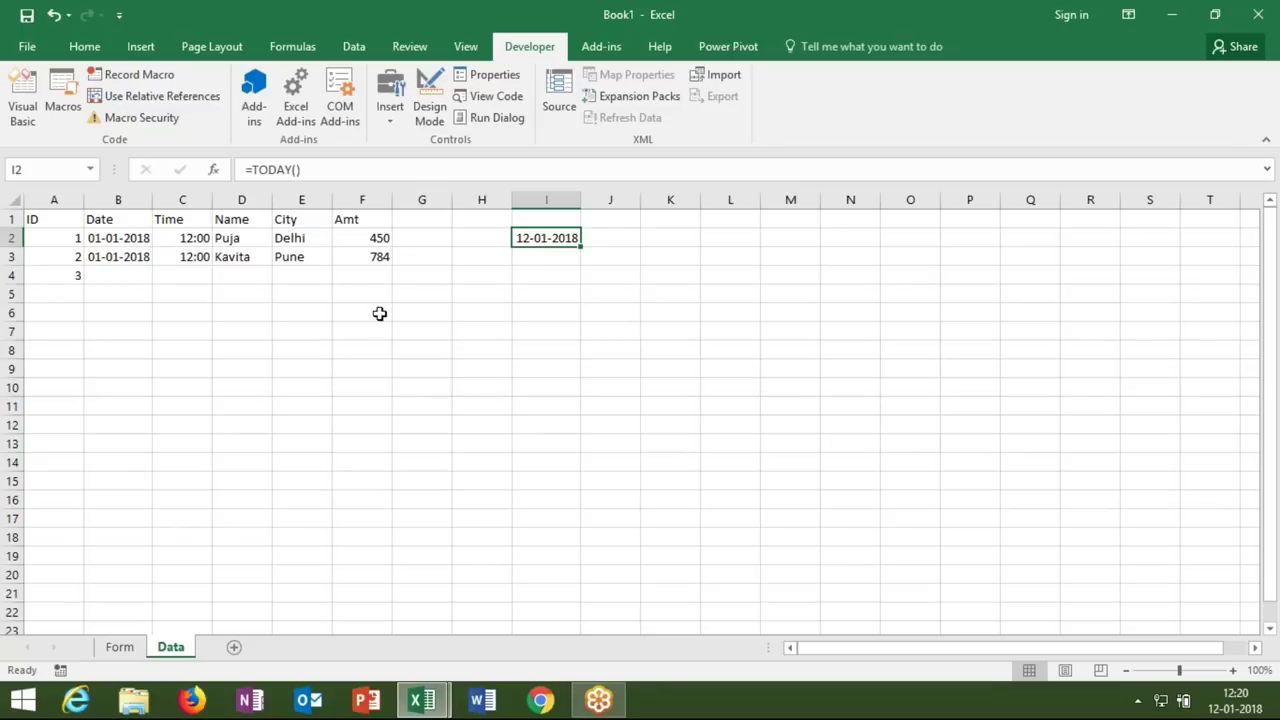
left_click(150, 262)
key("alt+F11")
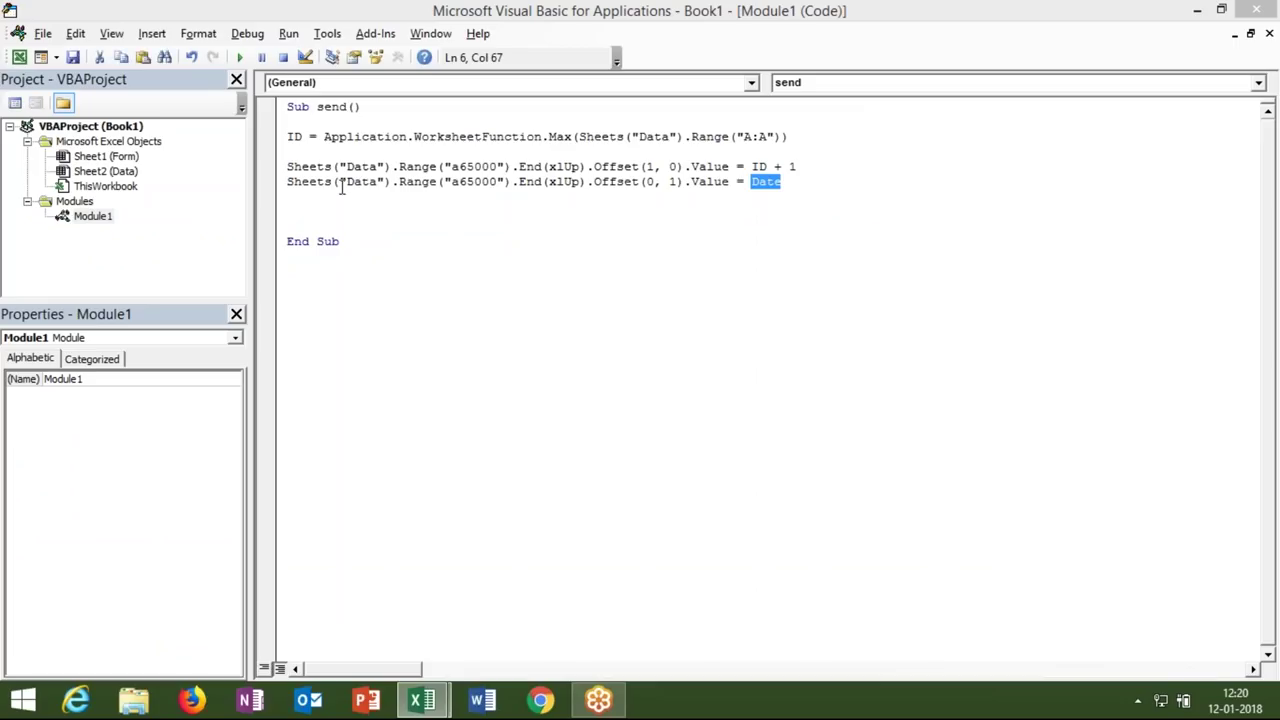
key("alt+F11")
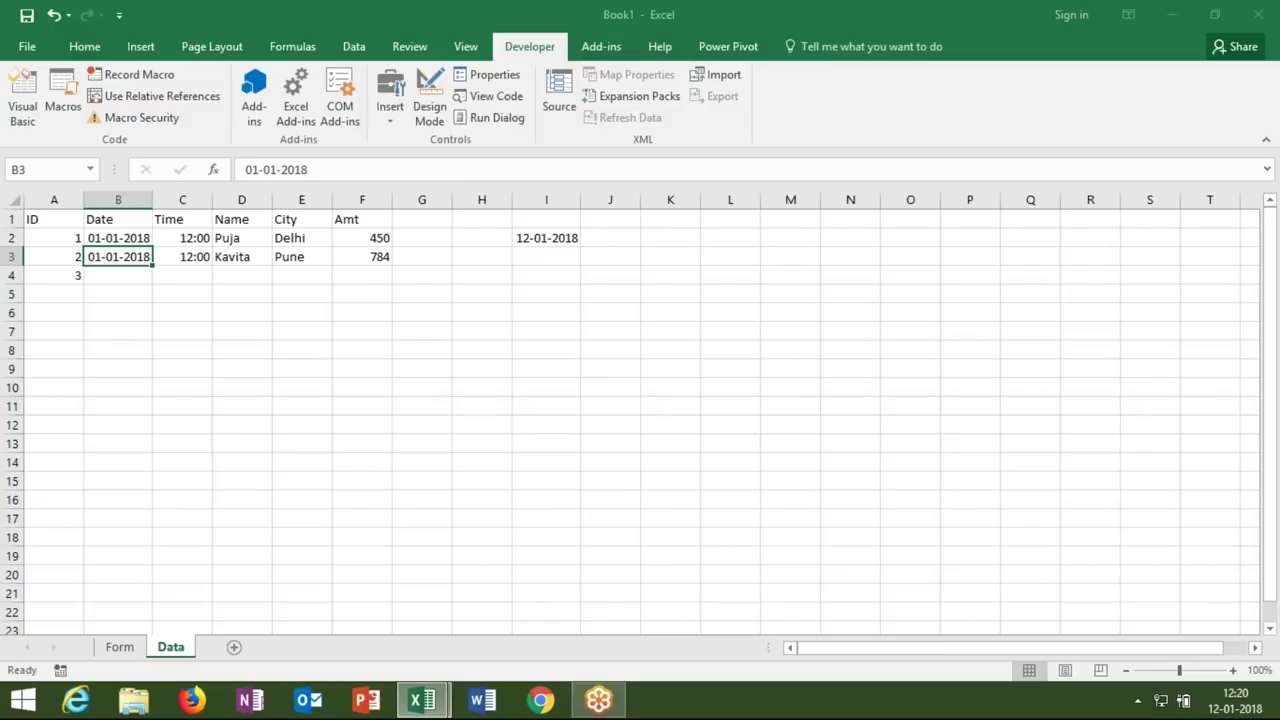
left_click(531, 240)
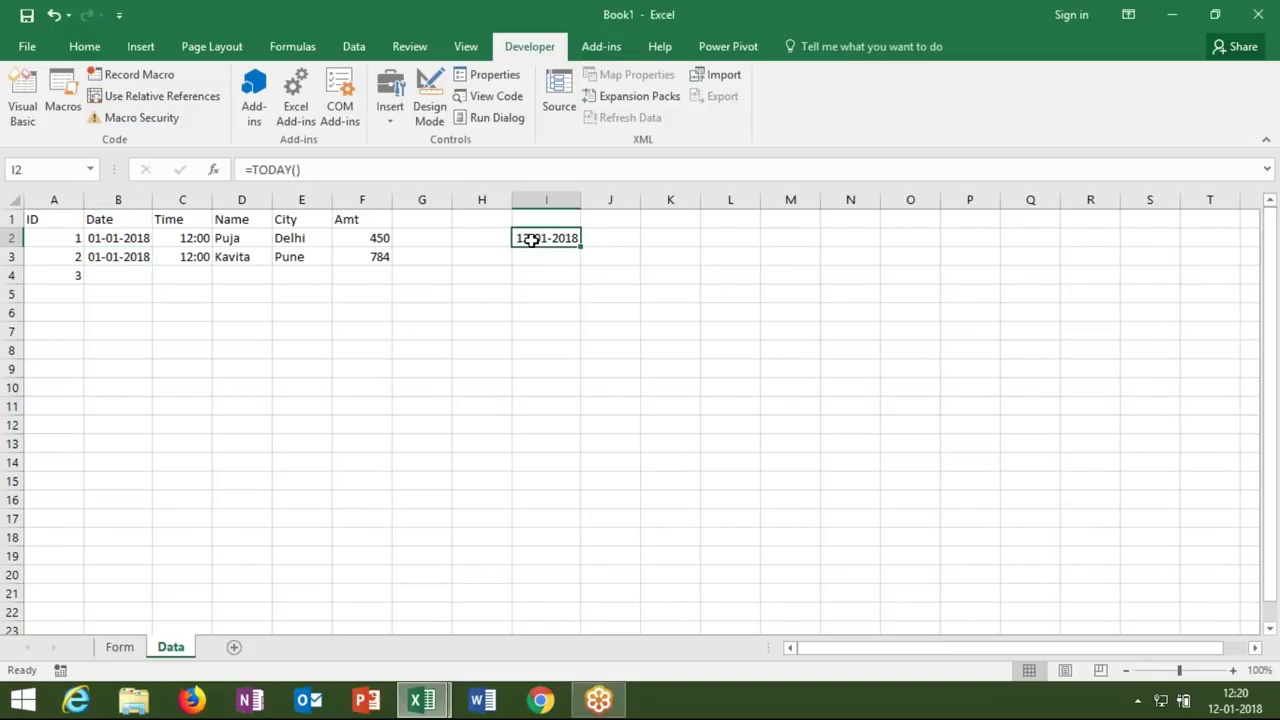
key("Delete")
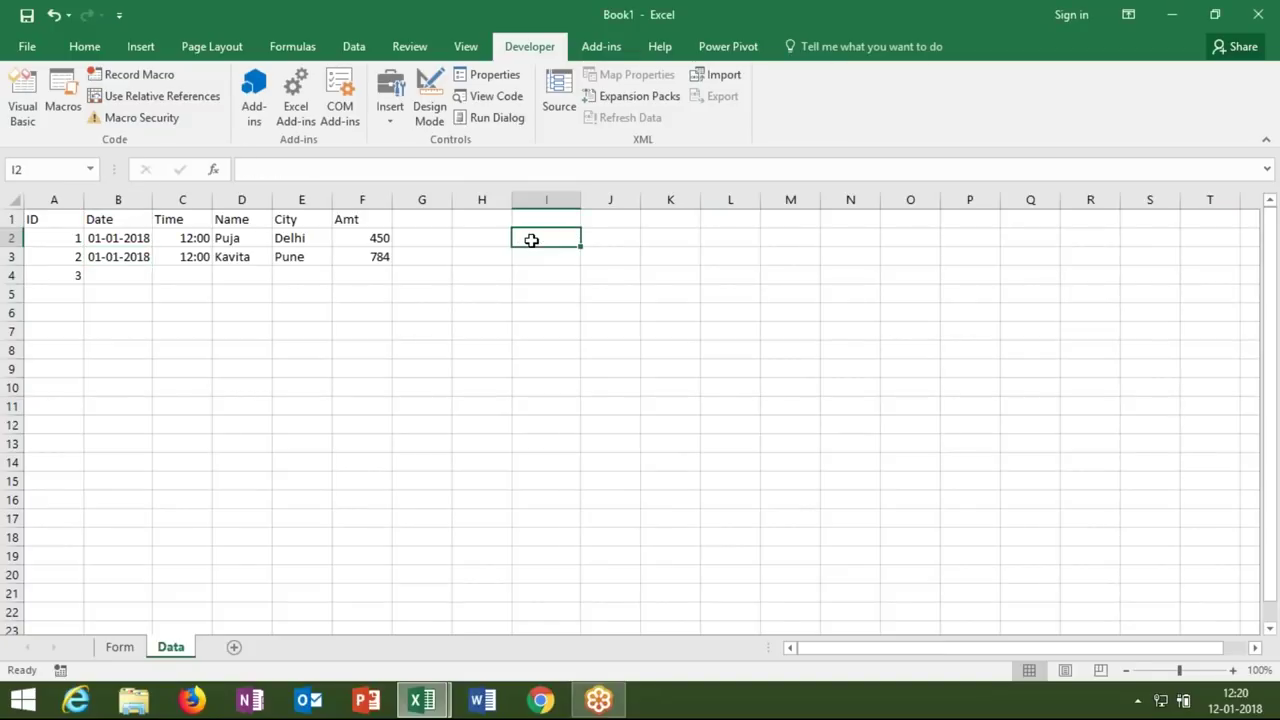
key("alt+F11")
Paste line 6's cell target onto line 7 with its Offset changed to (0, 2)
left_click(468, 214)
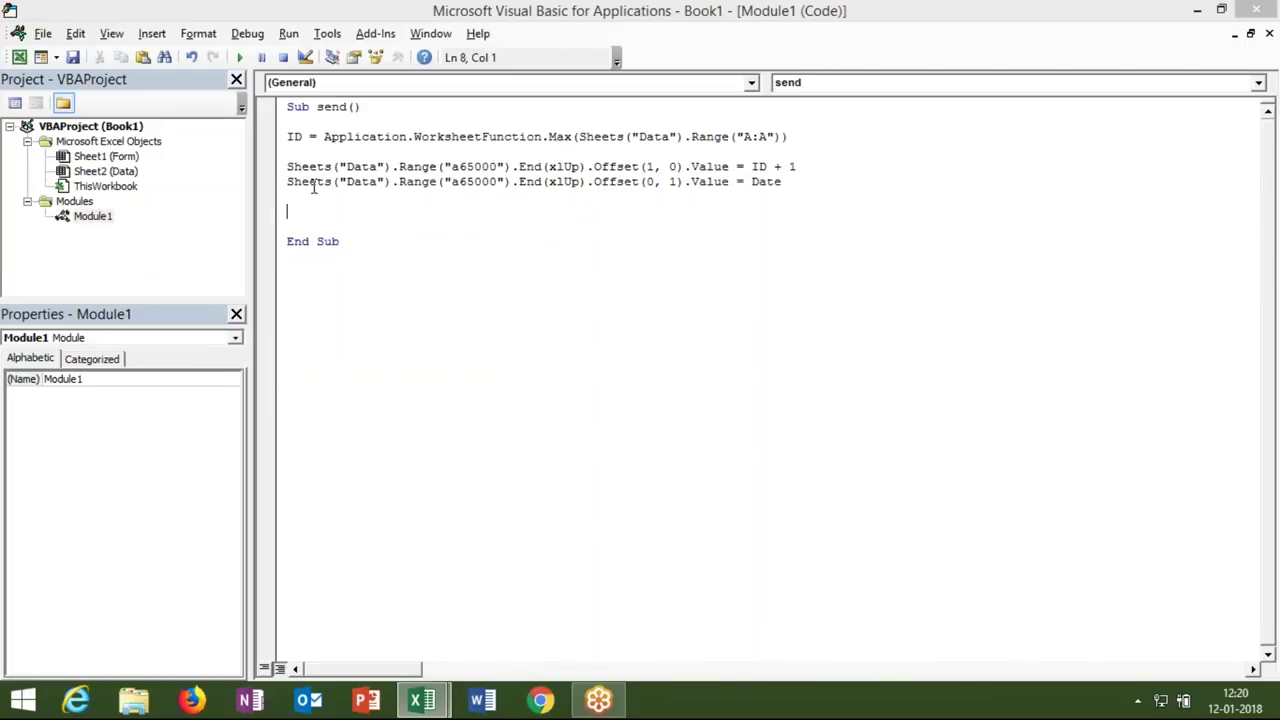
left_click_drag(289, 184, 735, 180)
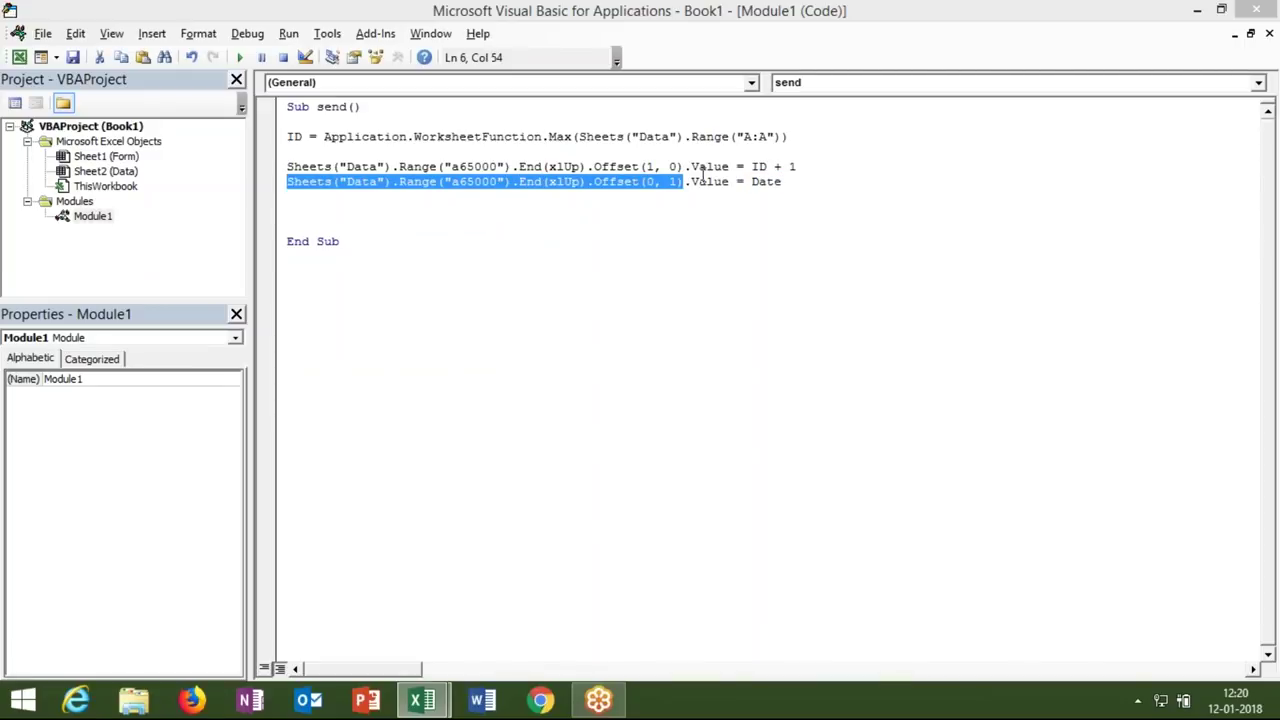
left_click(508, 183)
left_click(366, 201)
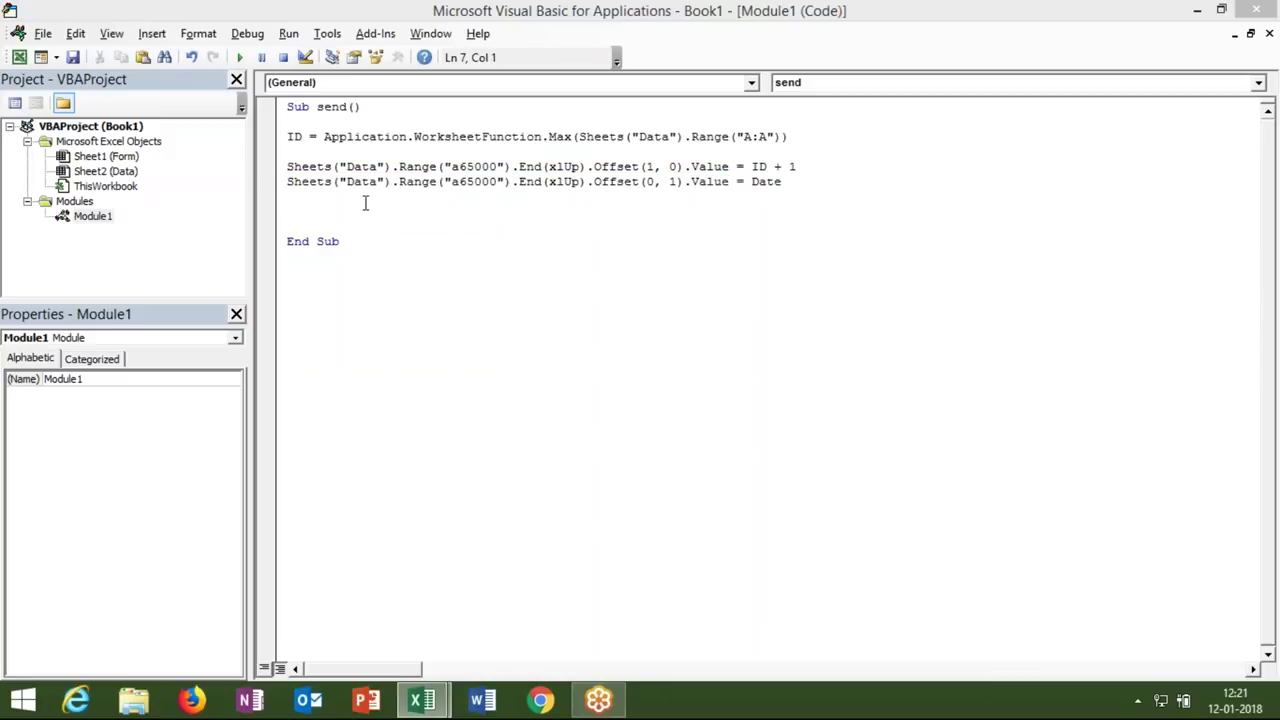
type("Sheets(\"Data\").Range(\"a65000\").End(xlUp).Offset(0, 1).Value")
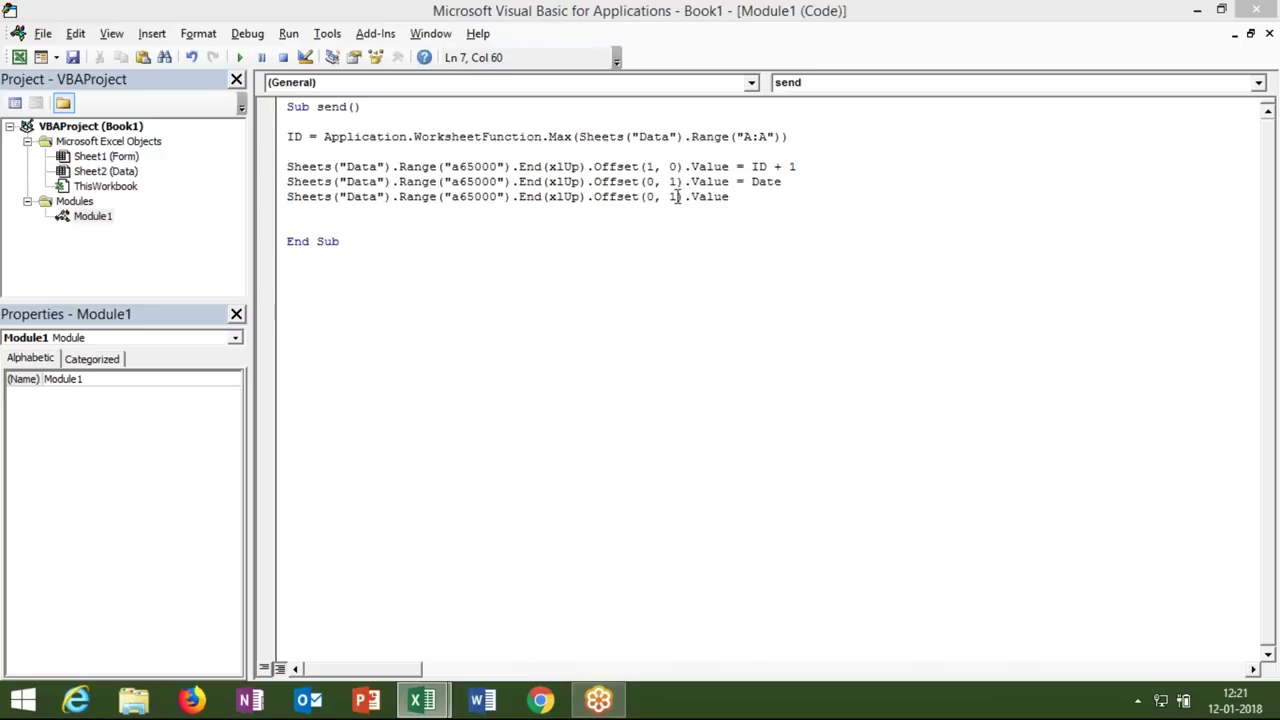
left_click(676, 196)
key("BackSpace")
type("2")
Finish line 7 as .Value = Format(Now, "HH:MM:SS")
left_click(762, 197)
type("=")
type("format(")
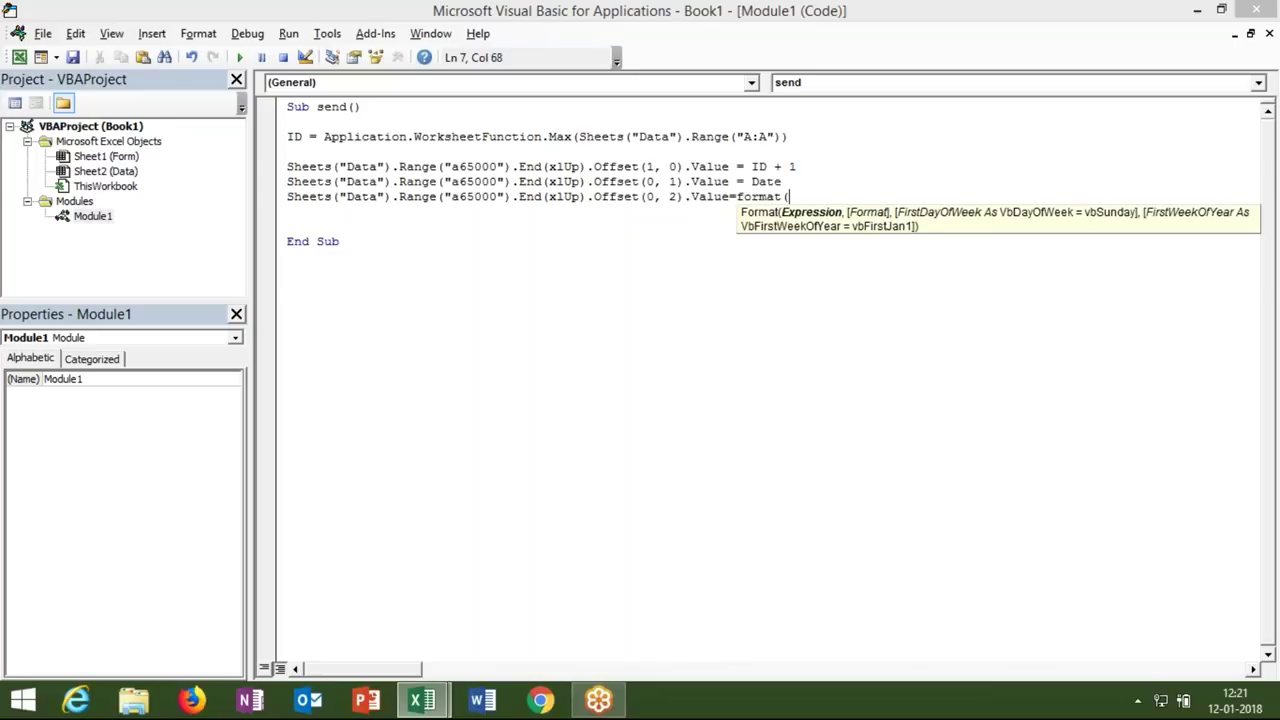
type("now,")
type("\"DD")
key("BackSpace")
key("BackSpace")
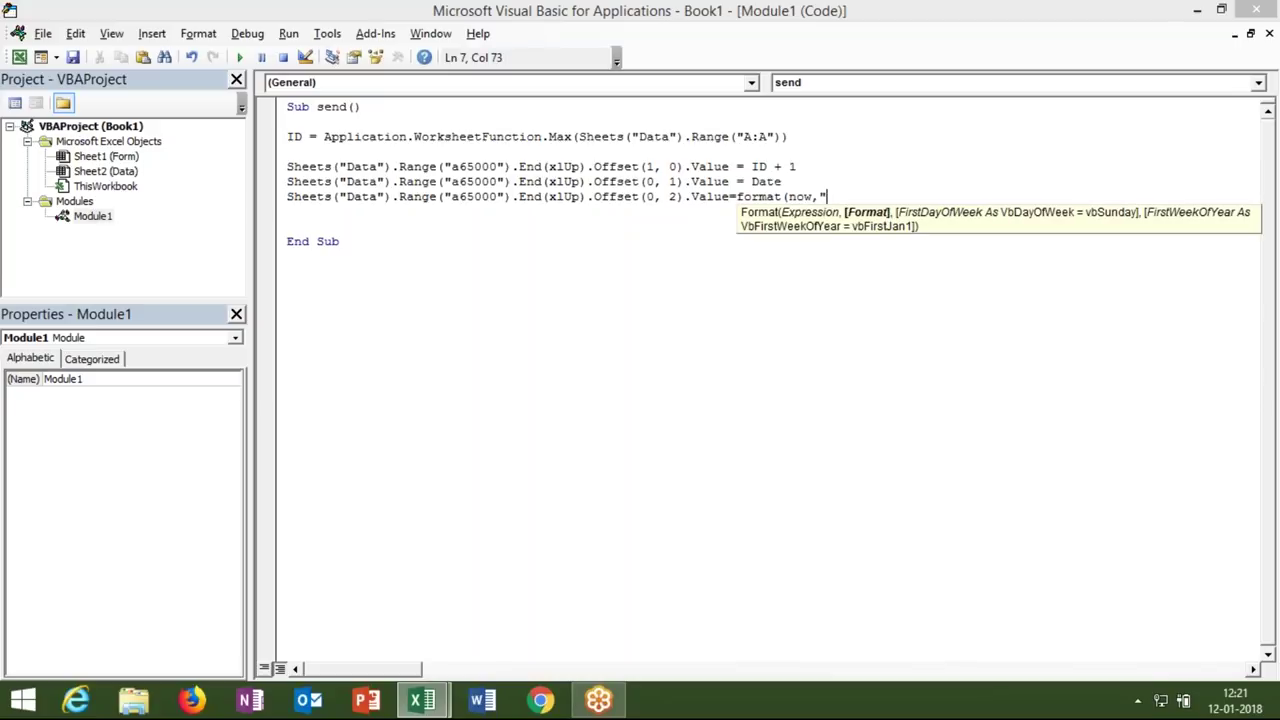
type("HH")
type(":MM")
type(":SS\")")
left_click(754, 243)
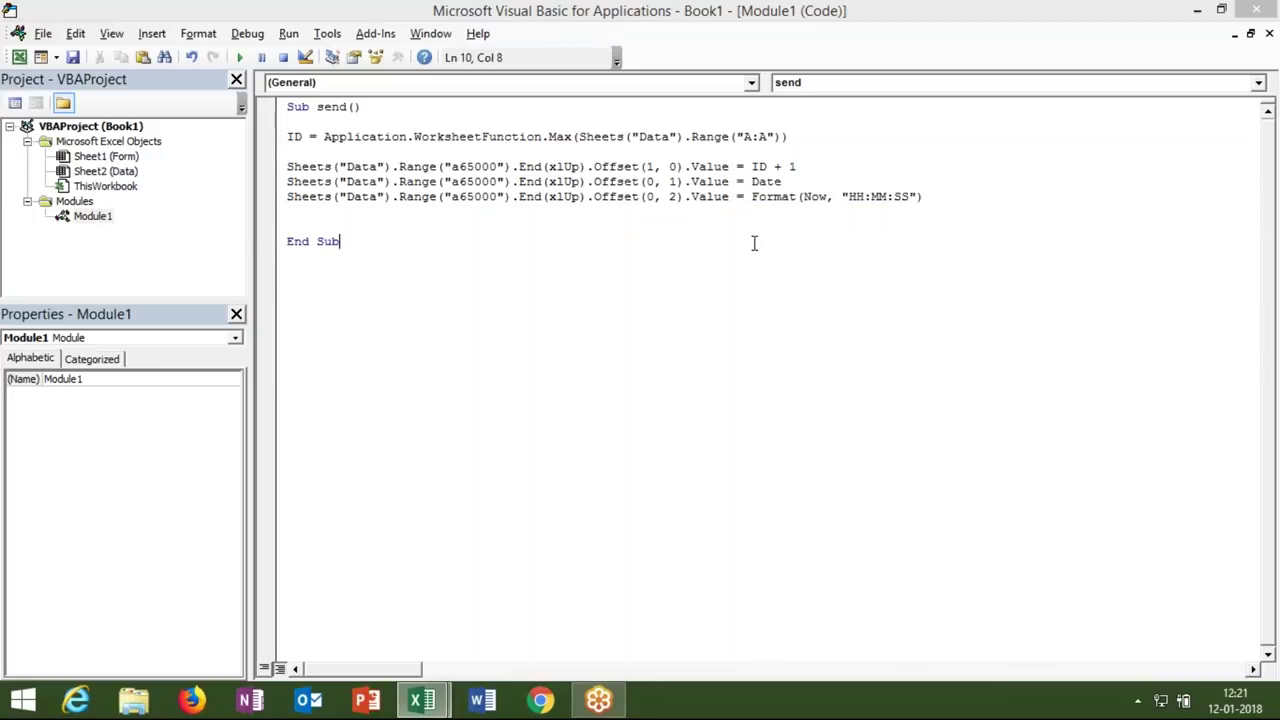
key("alt+F11")
left_click(487, 293)
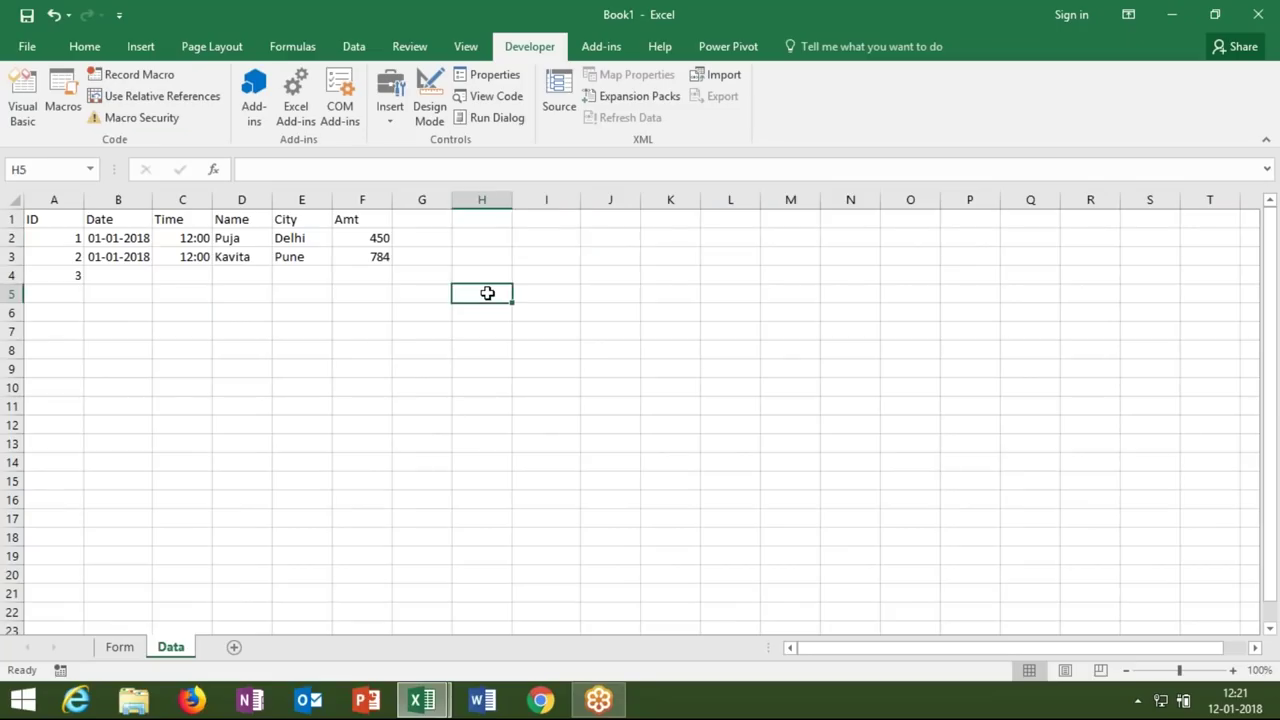
Enter =NOW() in cell H5
type("=now")
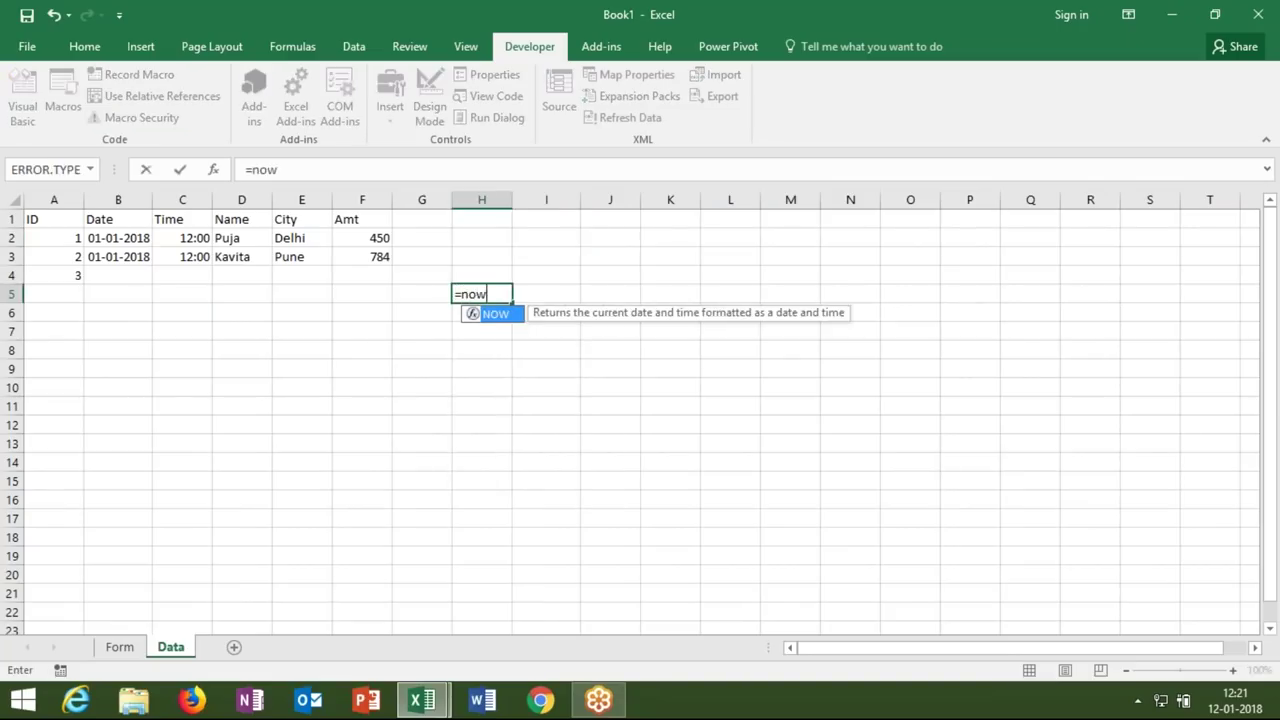
key("Tab")
type(")")
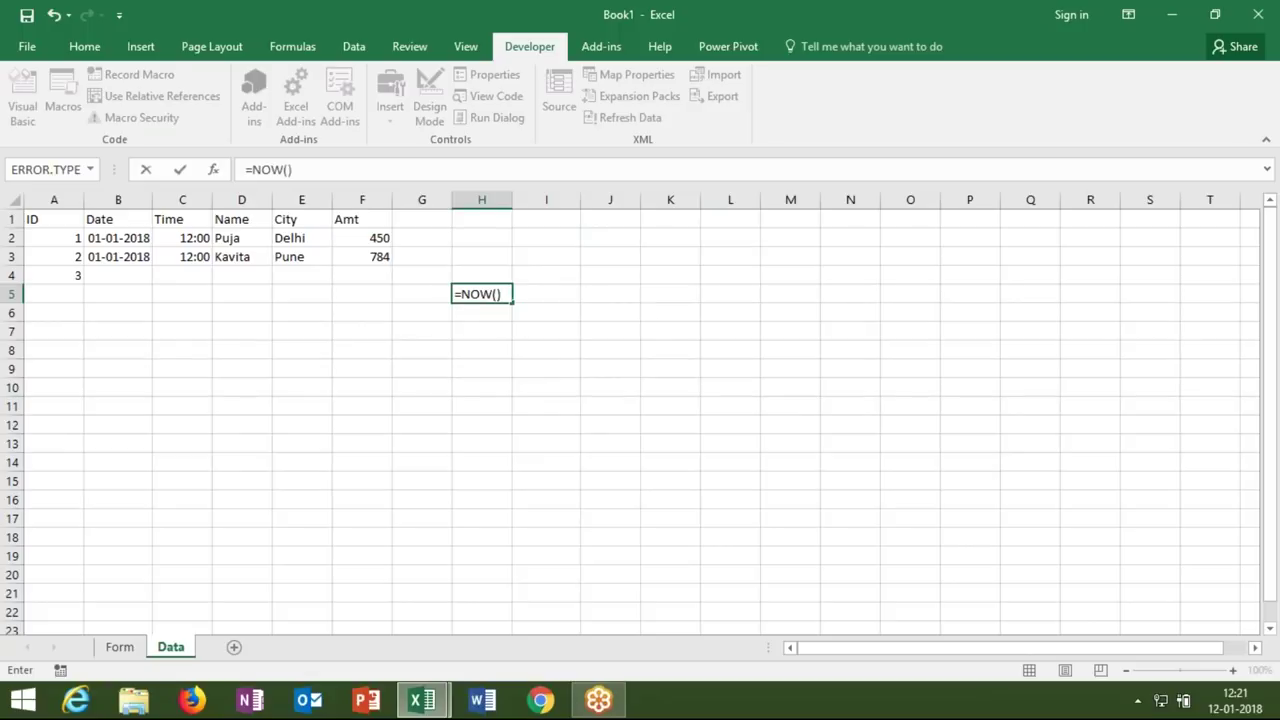
key("Return")
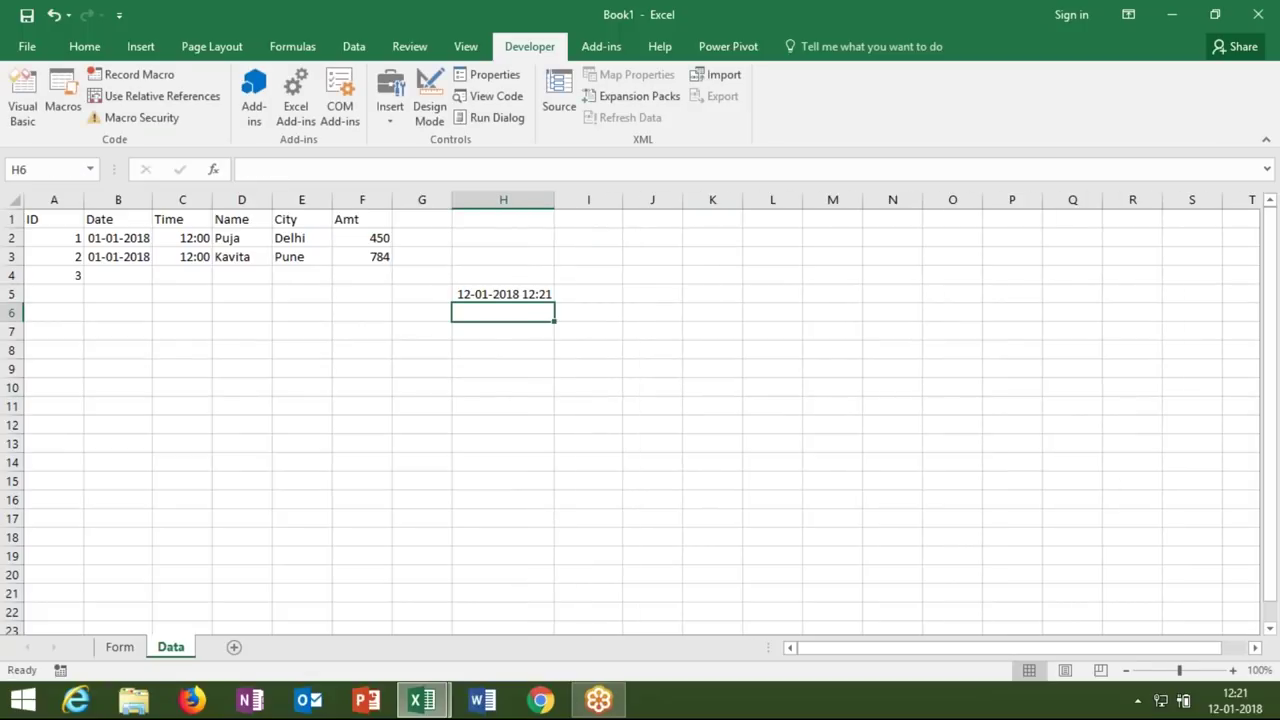
Enter =TEXT(H5,"HH:MM:SS") in H6 so it shows 12:21:48
type("=tex")
key("Tab")
key("Up")
type(",")
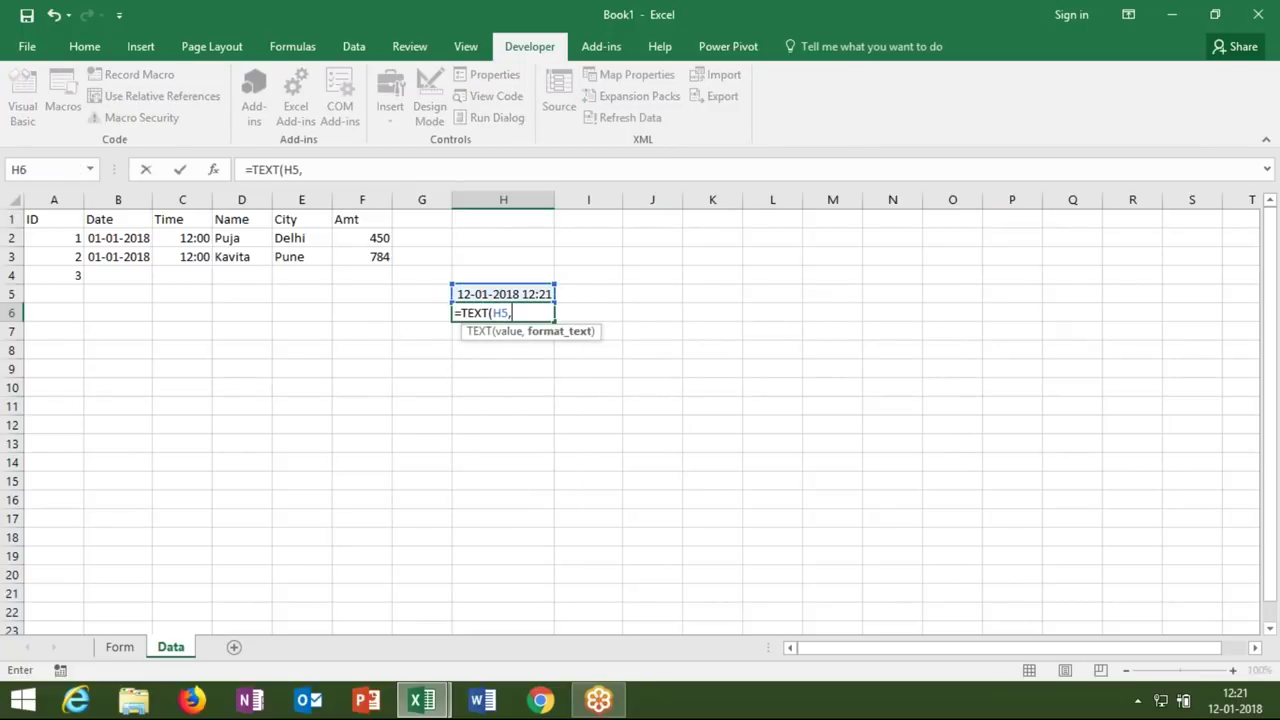
type("\"HH:MM")
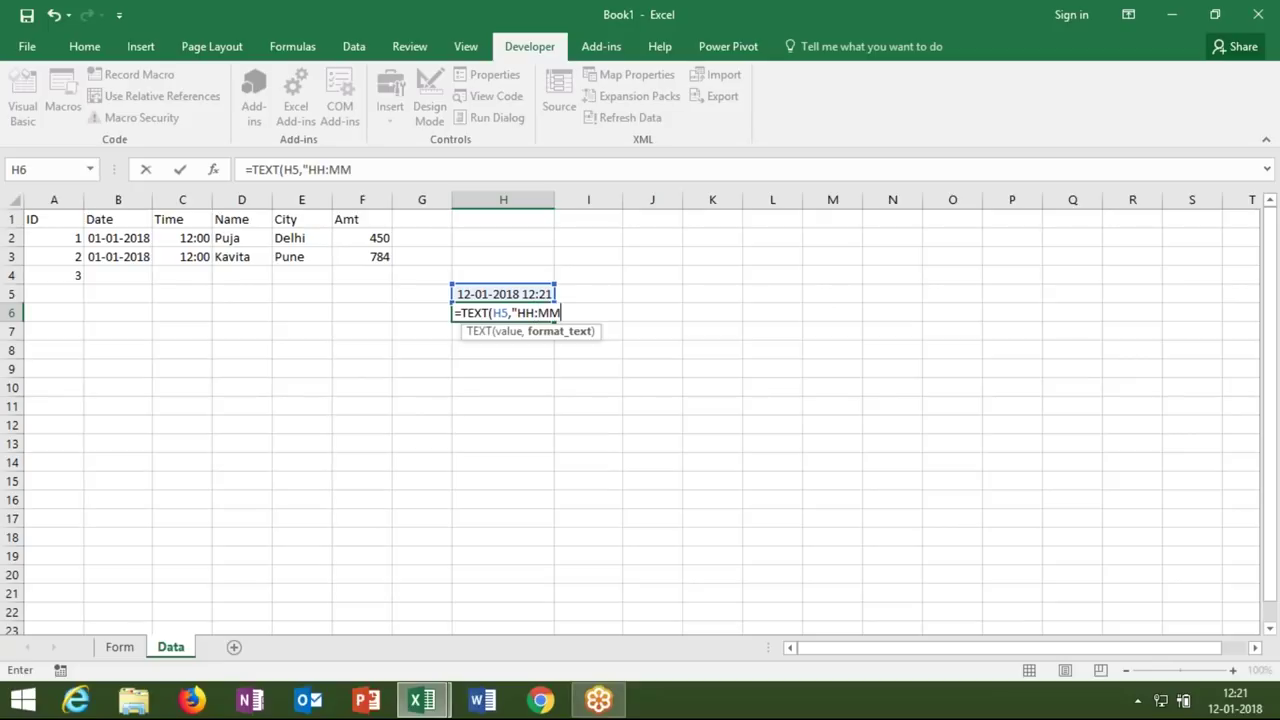
type(":SS\")")
key("Return")
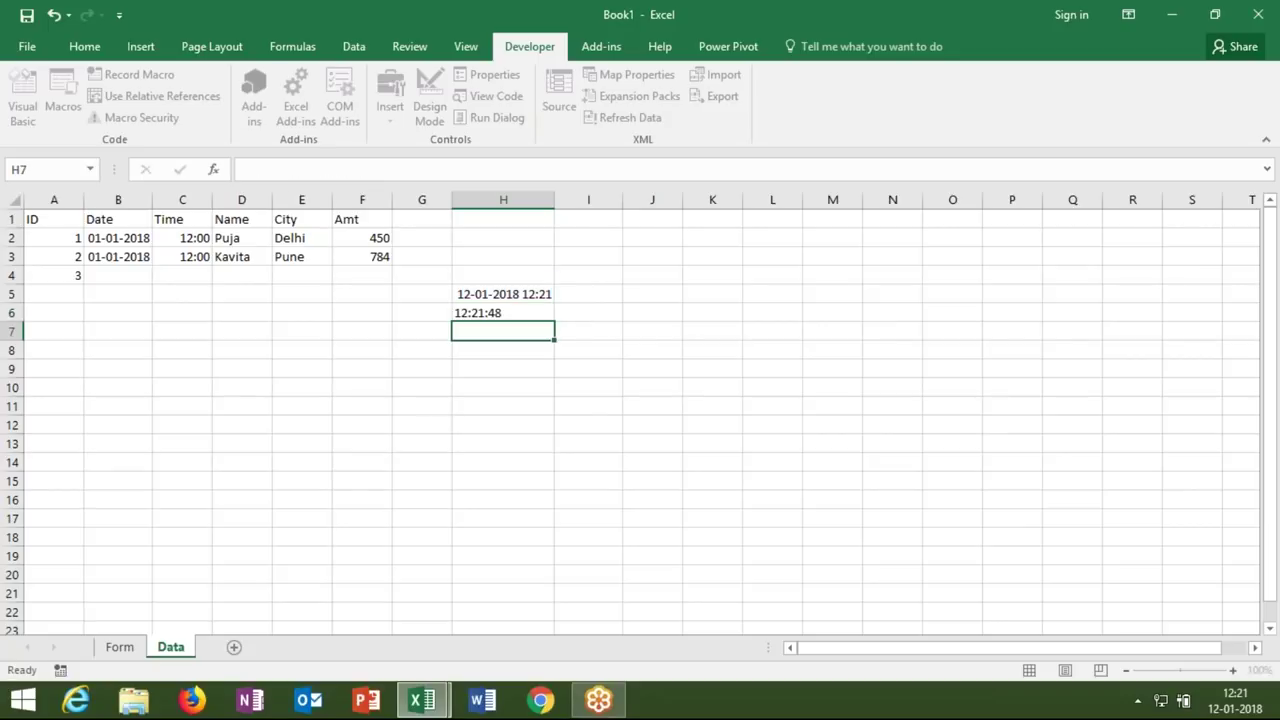
left_click(503, 313)
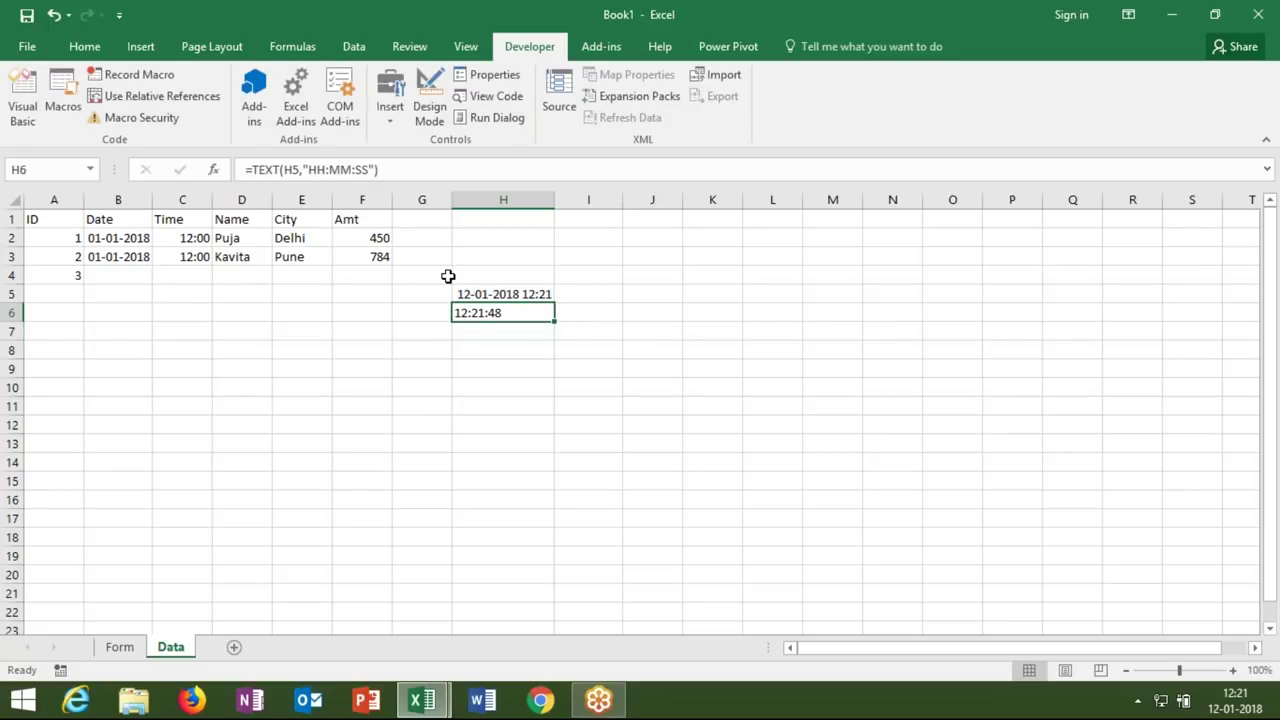
Compare the TEXT formula with line 7's Format function in the macro
key("alt+F11")
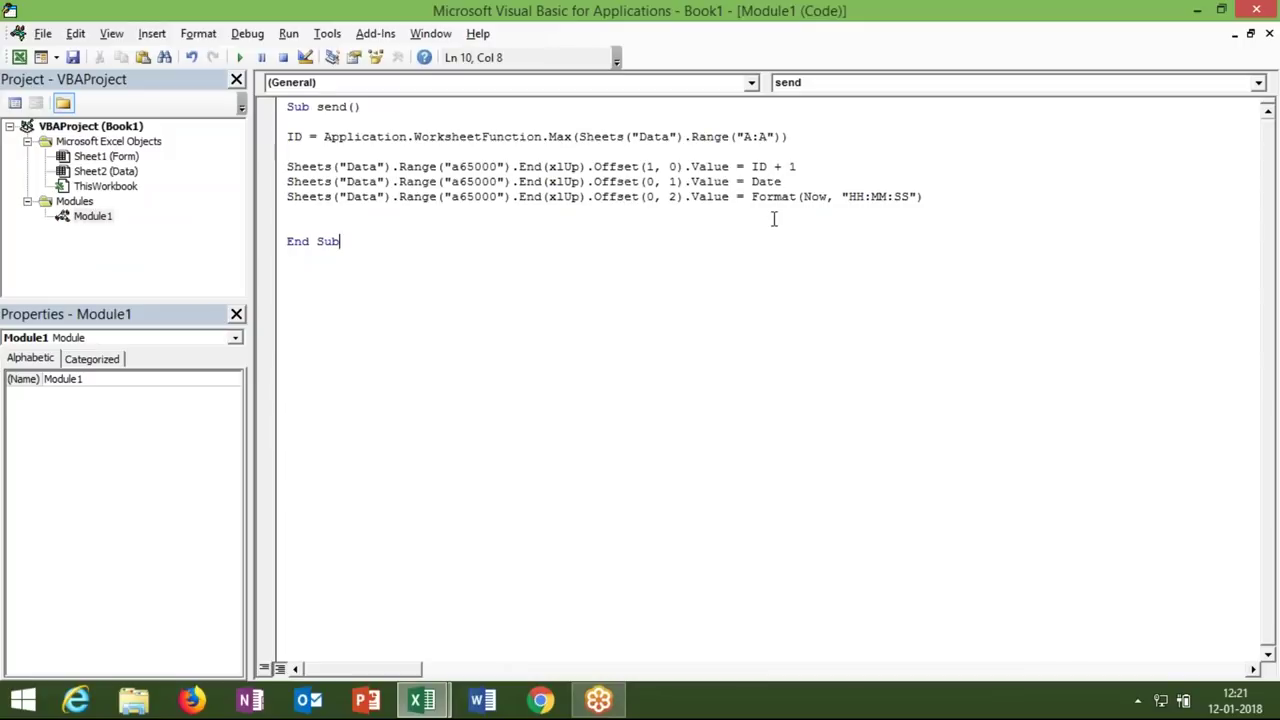
double_click(773, 196)
left_click(362, 218)
key("alt+F11")
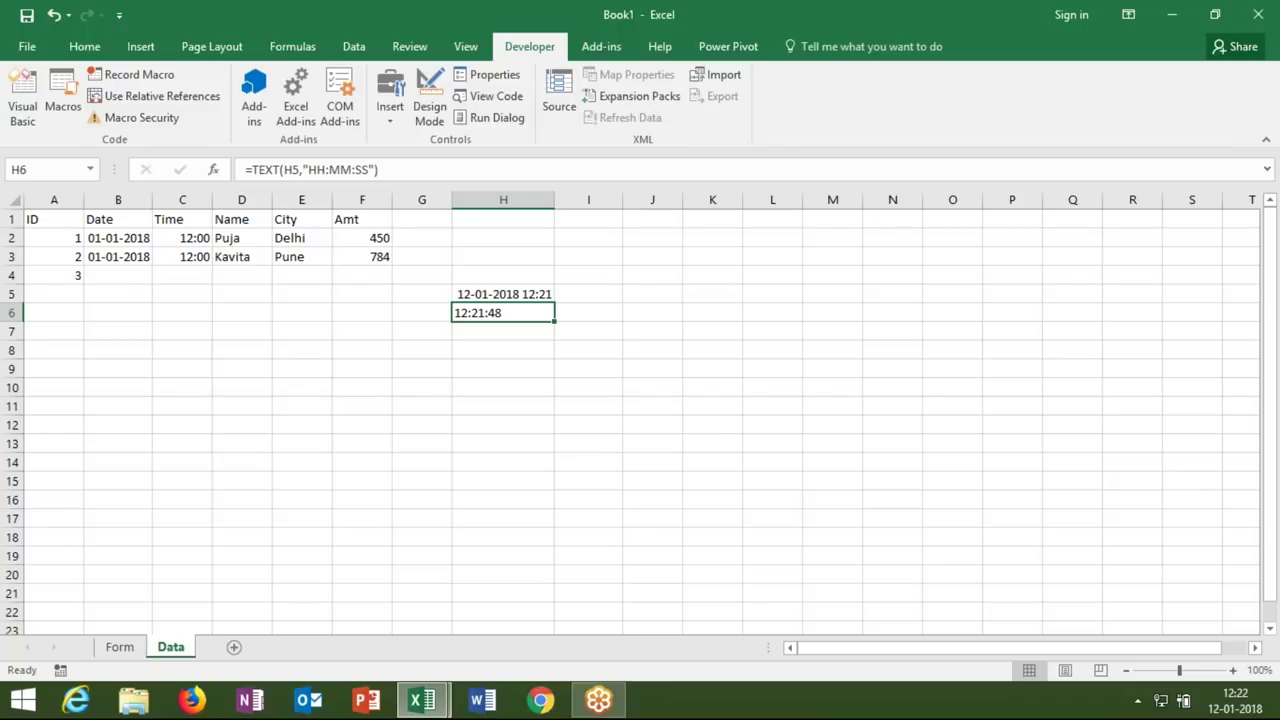
left_click(503, 294)
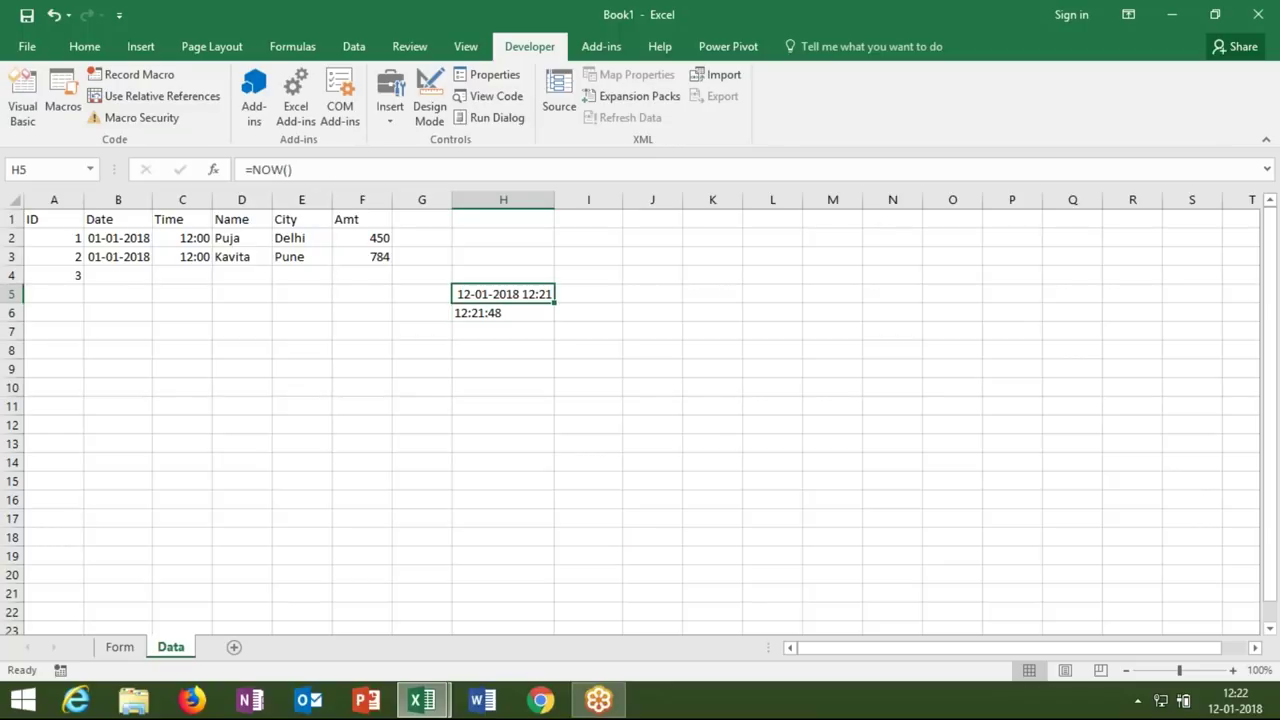
Clear the H5:H6 test formulas from the Data sheet
key("shift+Down")
key("Delete")
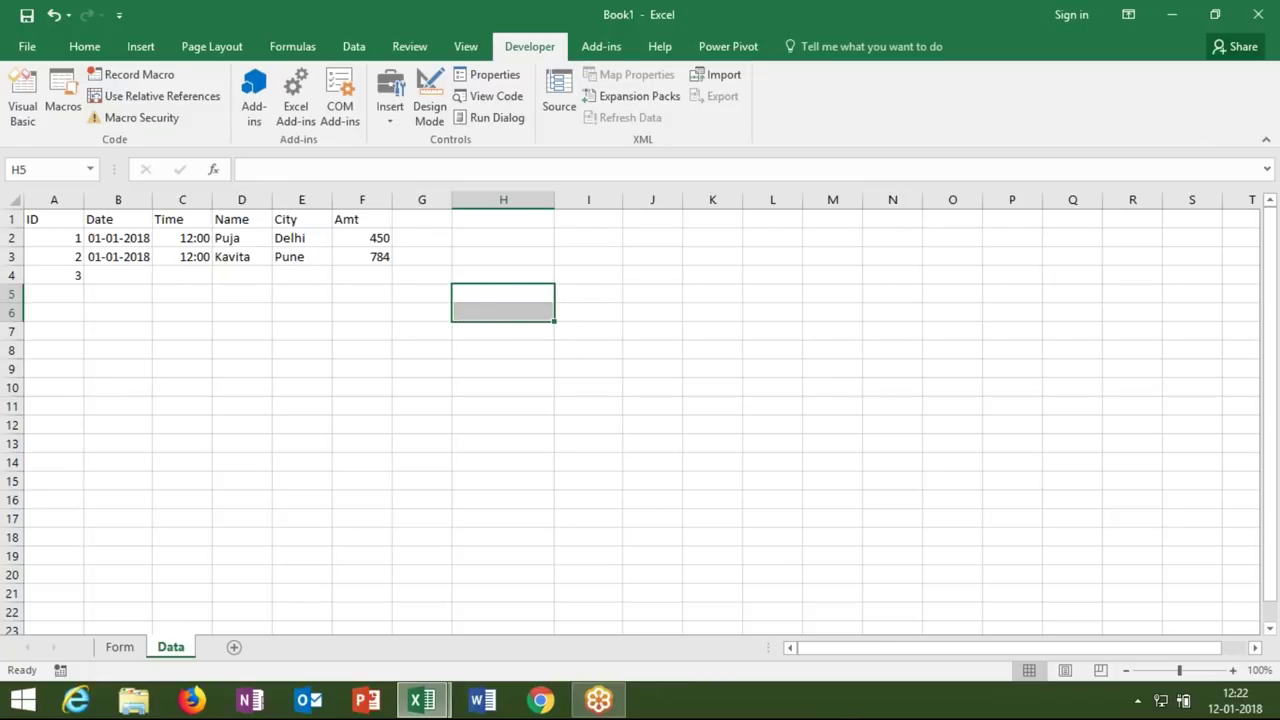
key("alt+F11")
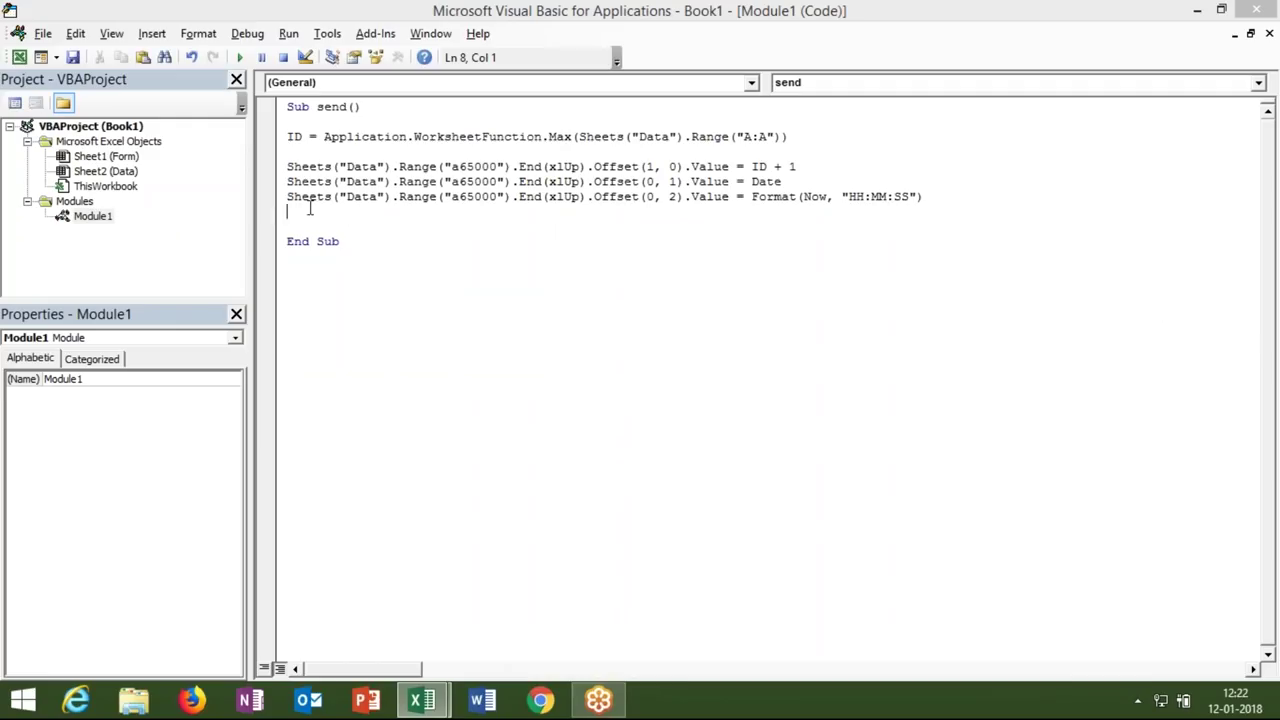
Write line 8 assigning Range("B3").Value to the cell at Offset(0, 3)
type("Sheets(\"Data\").Range(\"a65000\").End(xlUp).Offset(0, 1).Value")
left_click(670, 211)
key("Delete")
type("3")
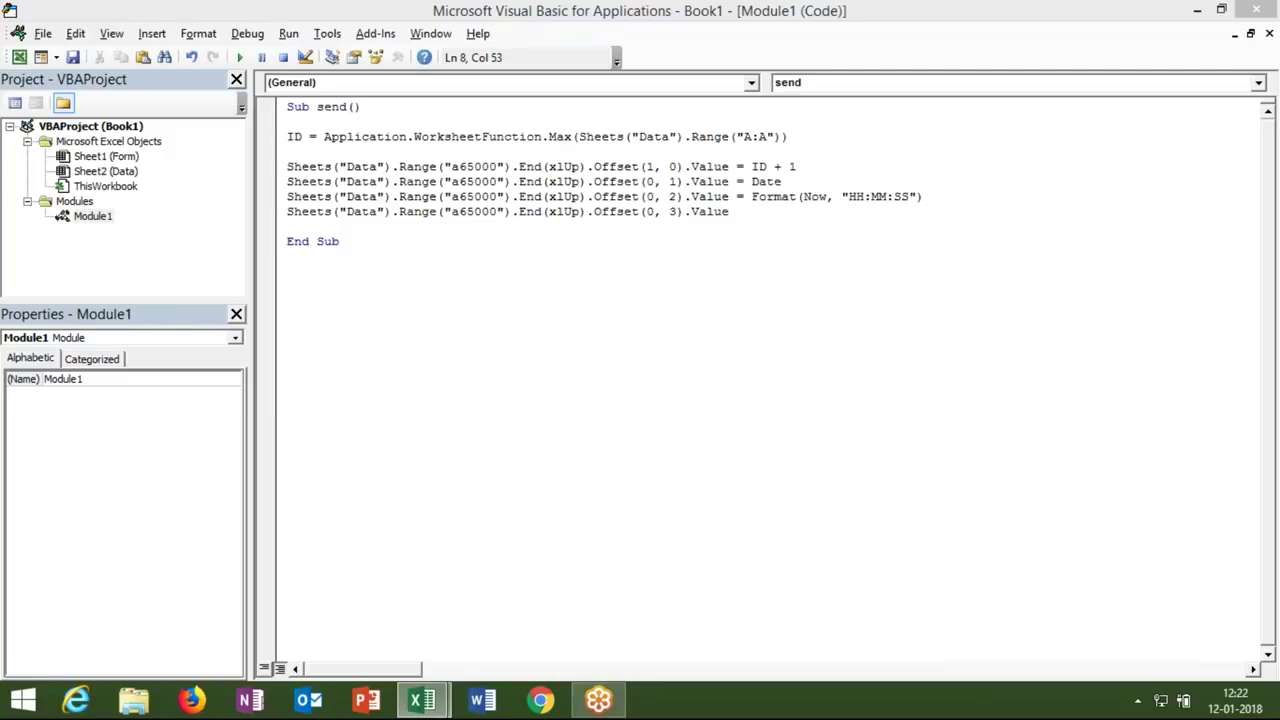
left_click(742, 211)
type("=")
key("alt+F11")
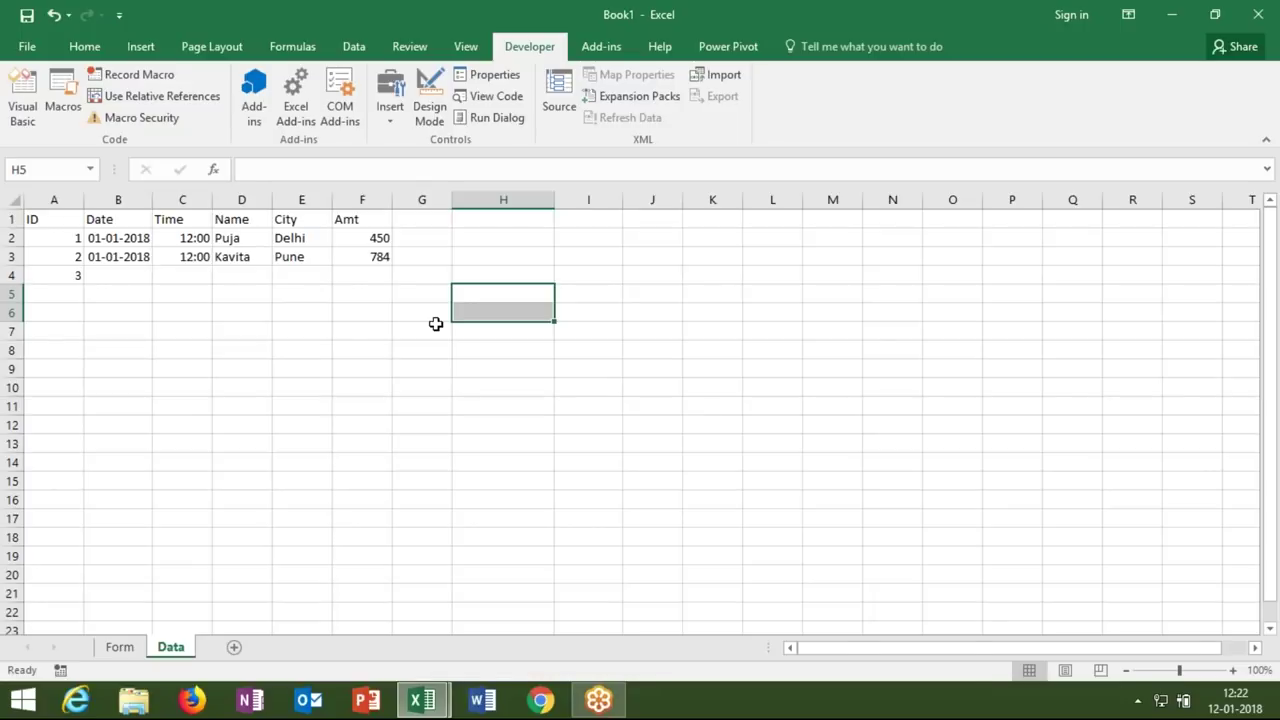
left_click(118, 648)
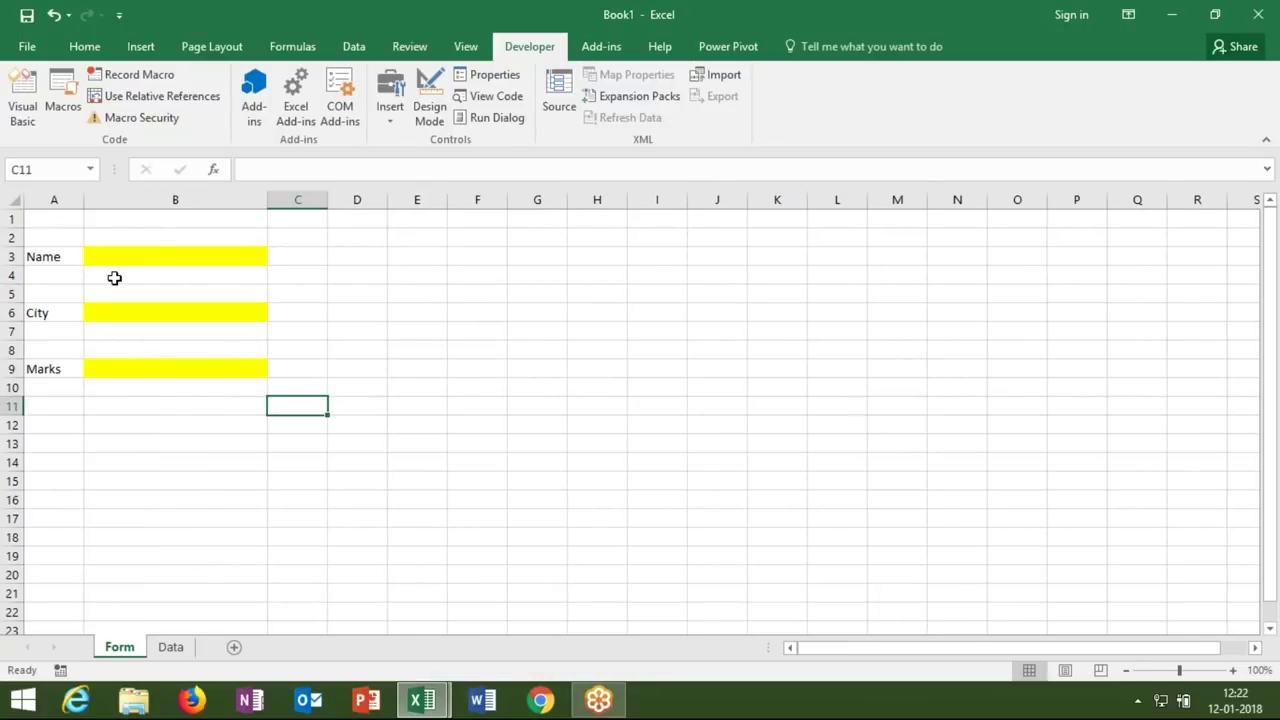
key("alt+F11")
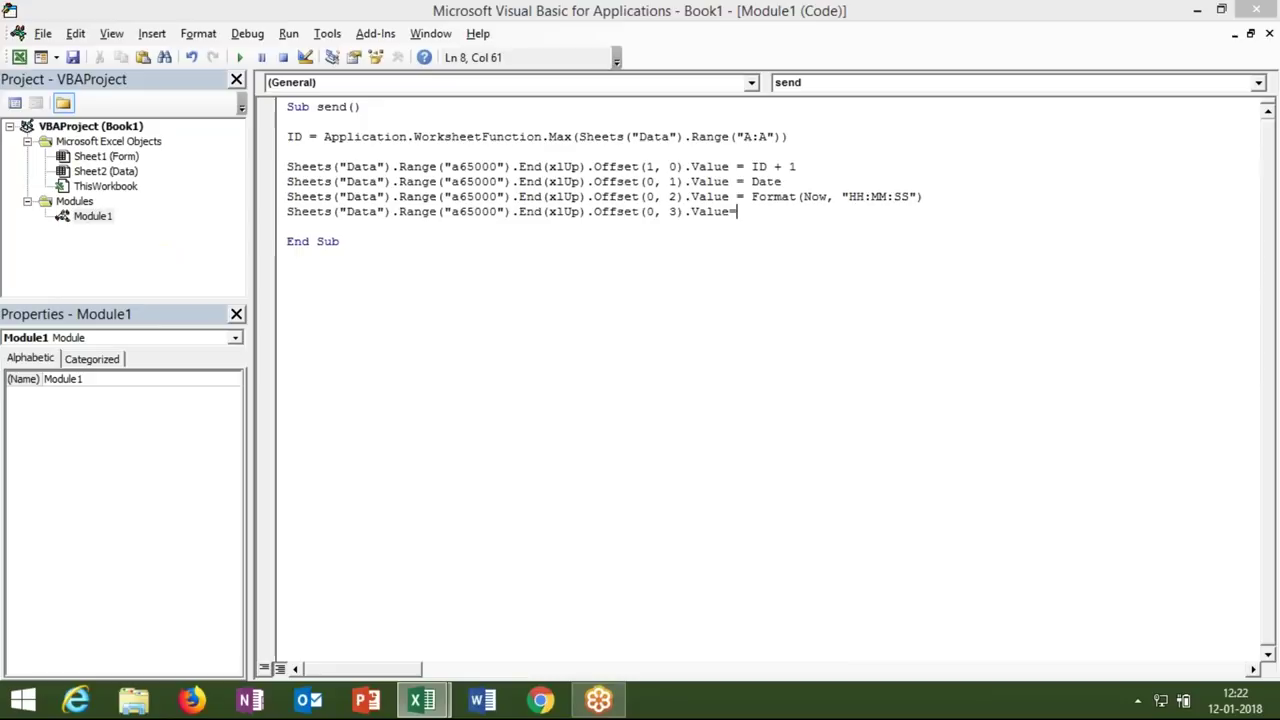
type("range")
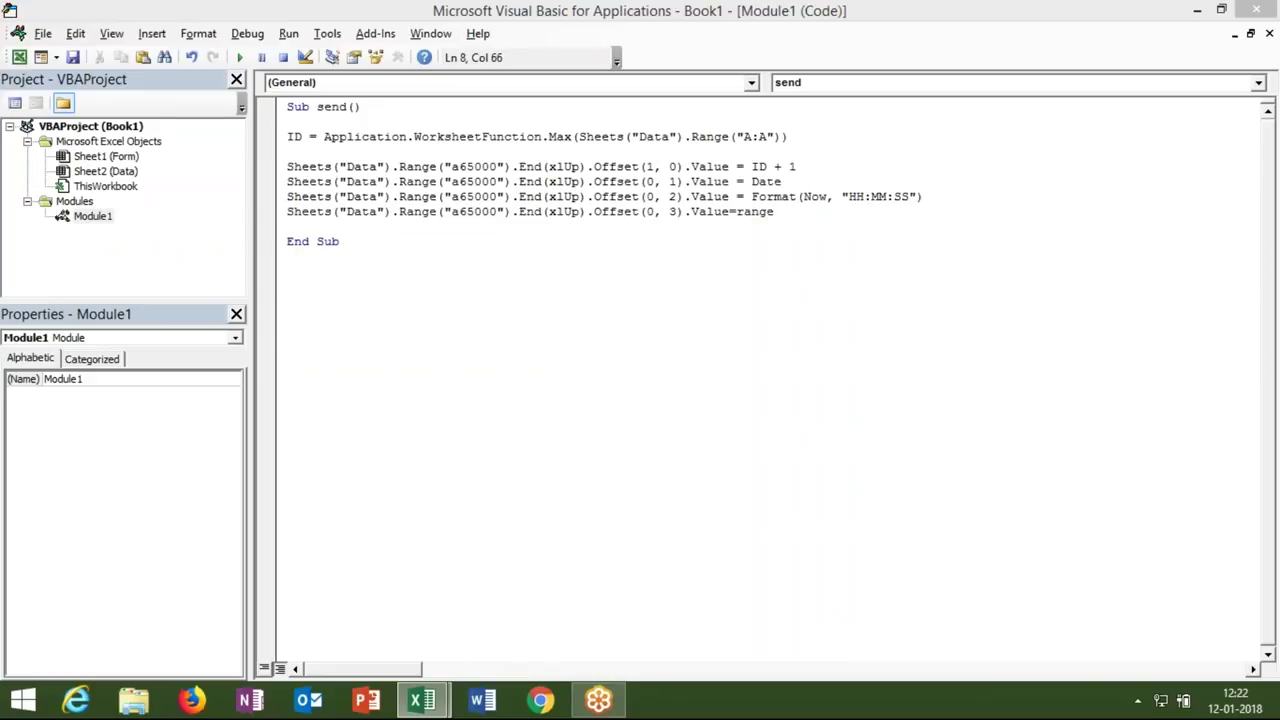
type("(\"B3")
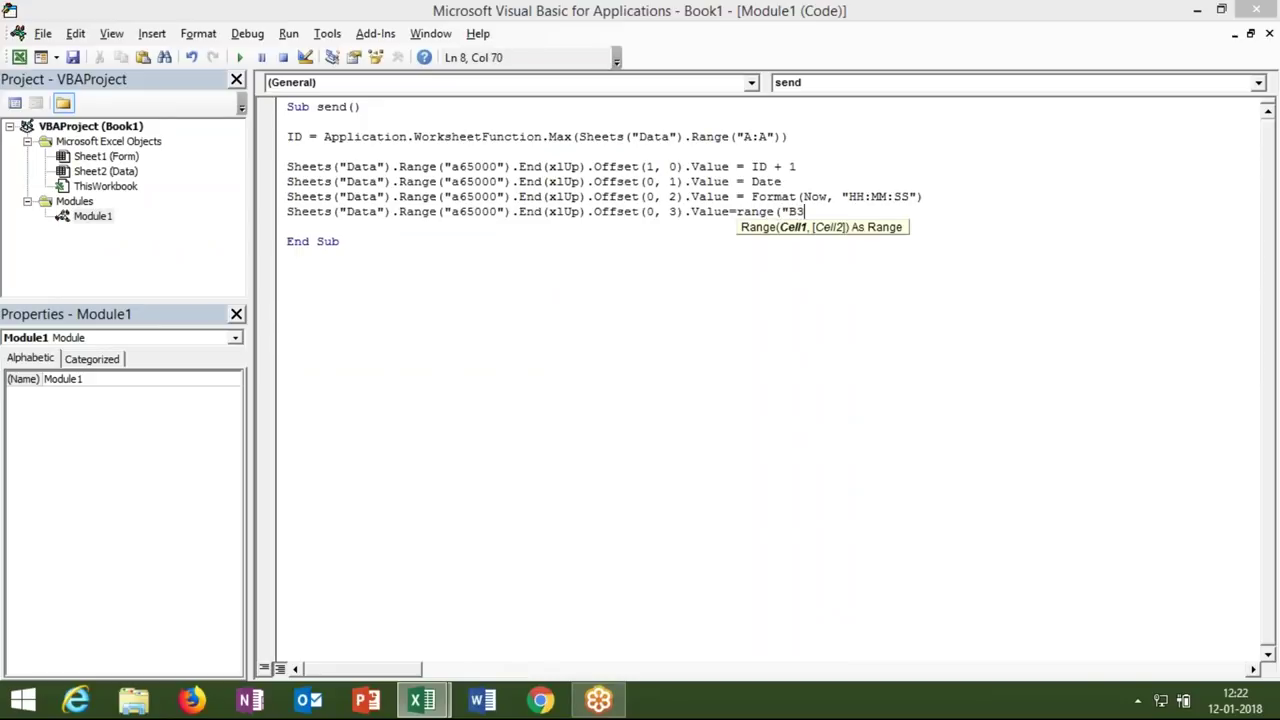
type("\").")
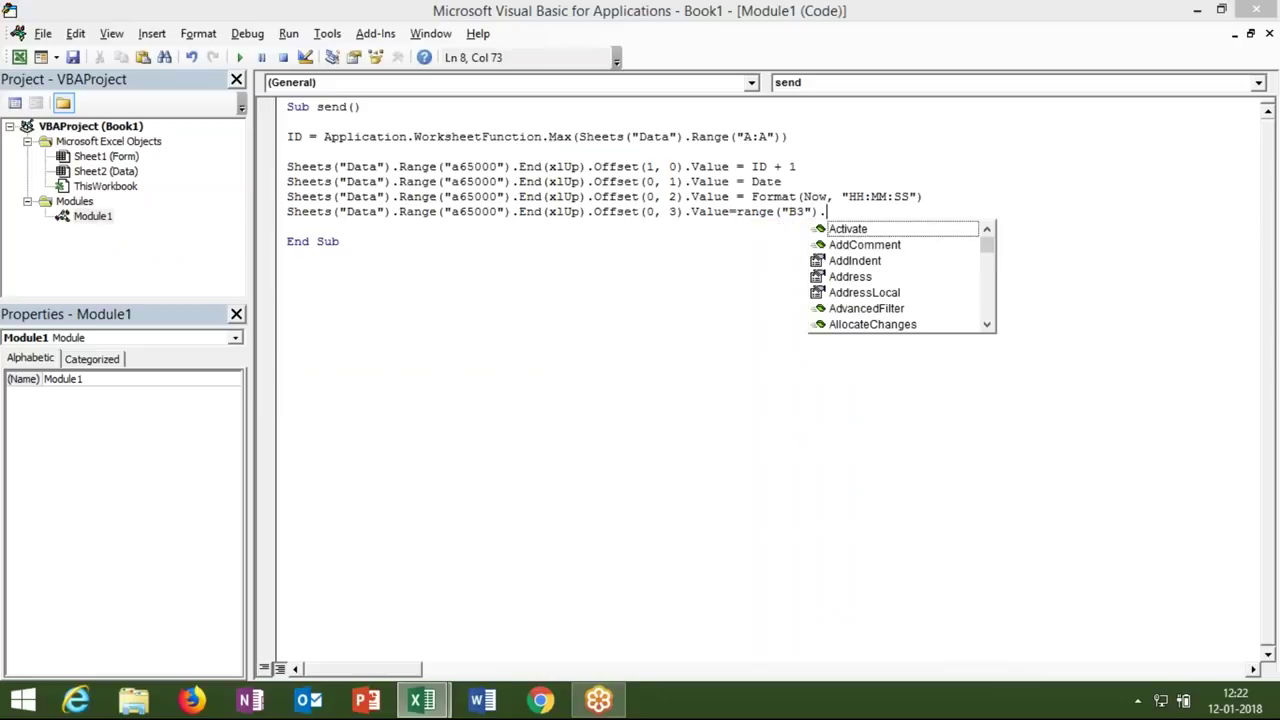
type("va")
key("Tab")
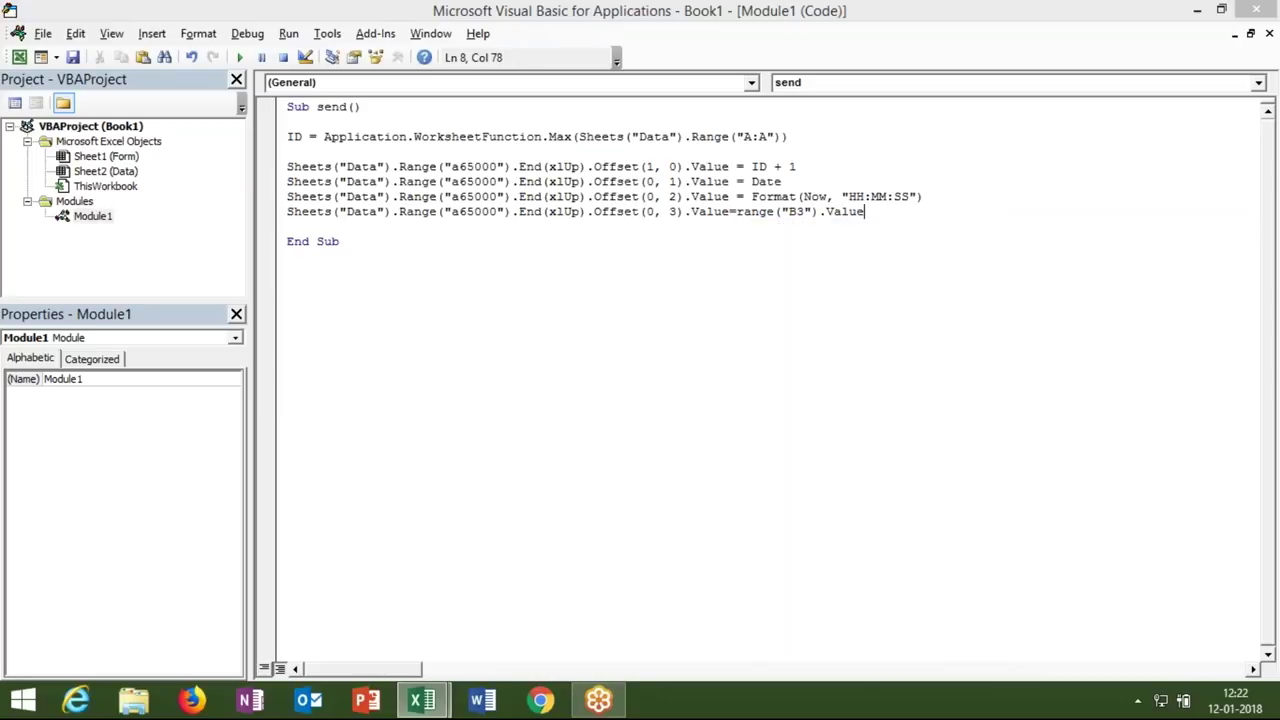
key("Return")
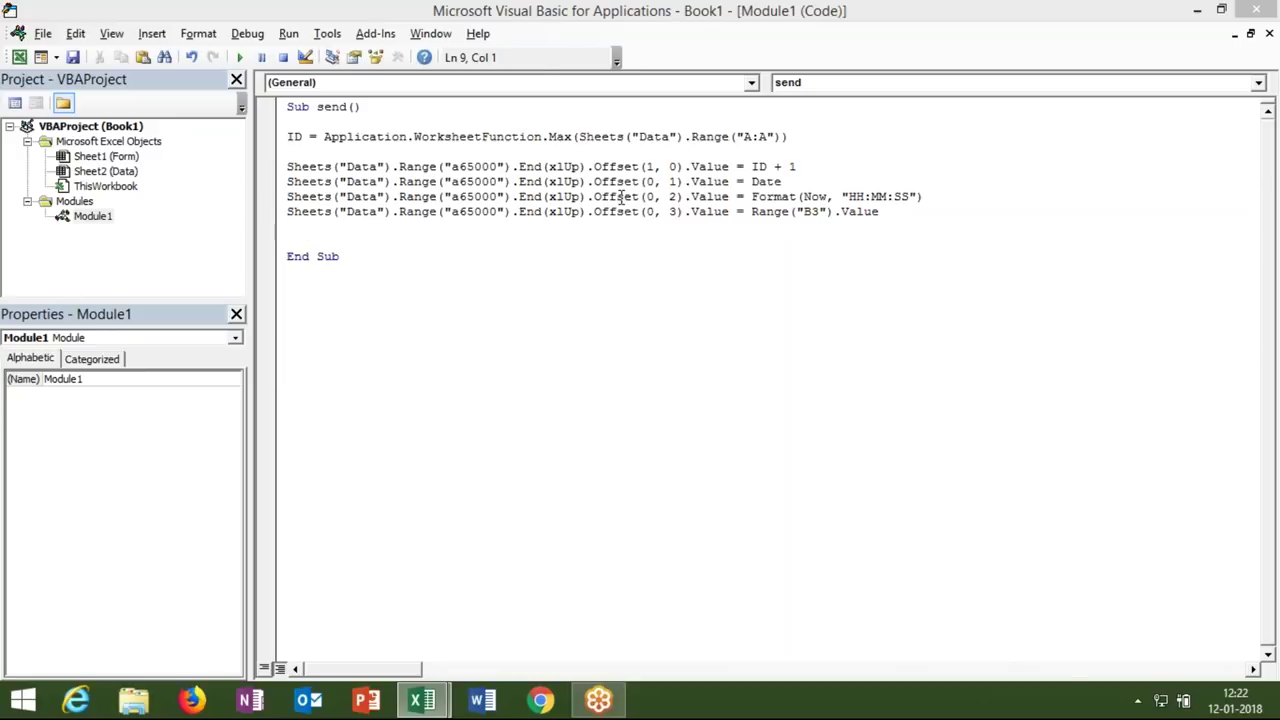
Duplicate the B3 line as Offset(0, 4) = Range("B6").Value
key("alt+F11")
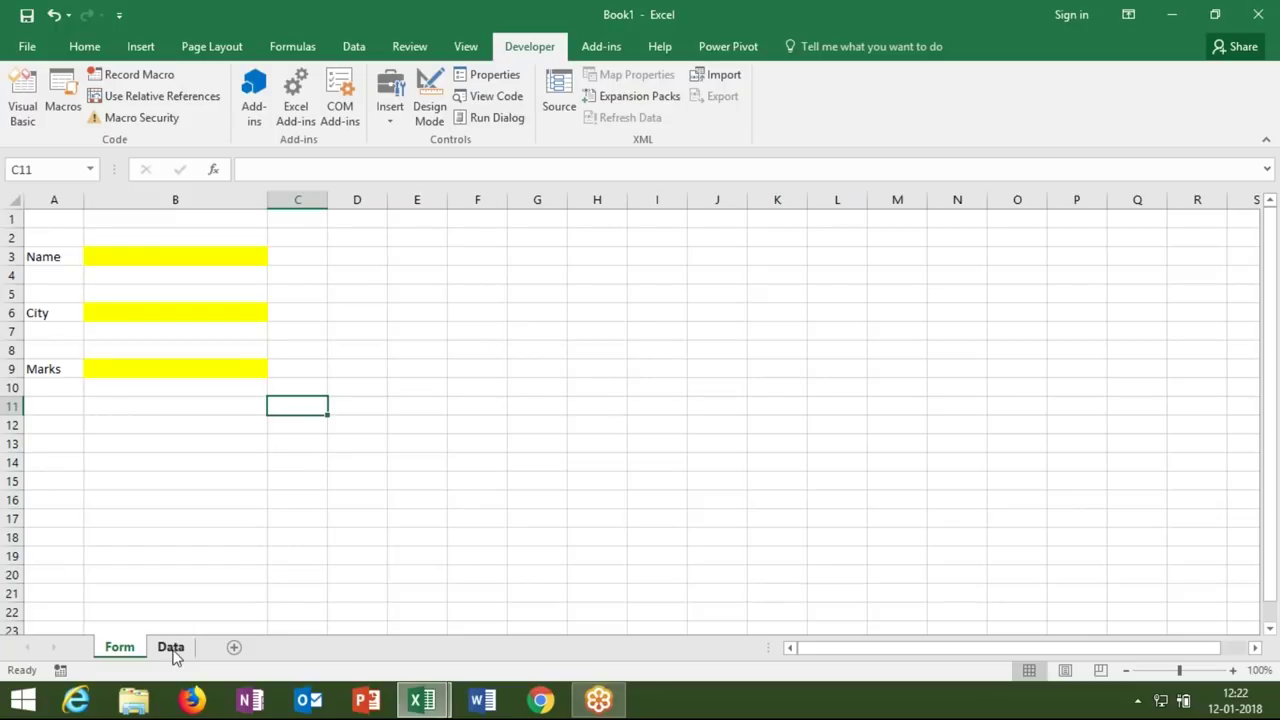
left_click(134, 494)
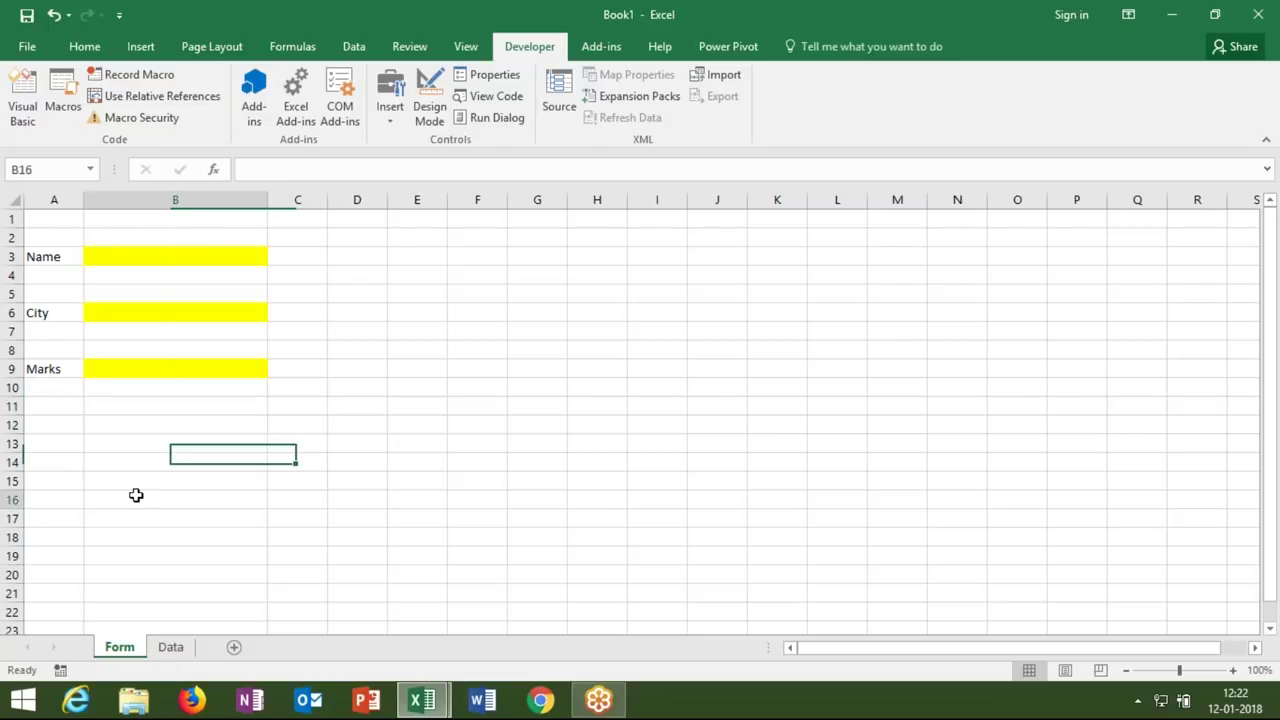
key("alt+F11")
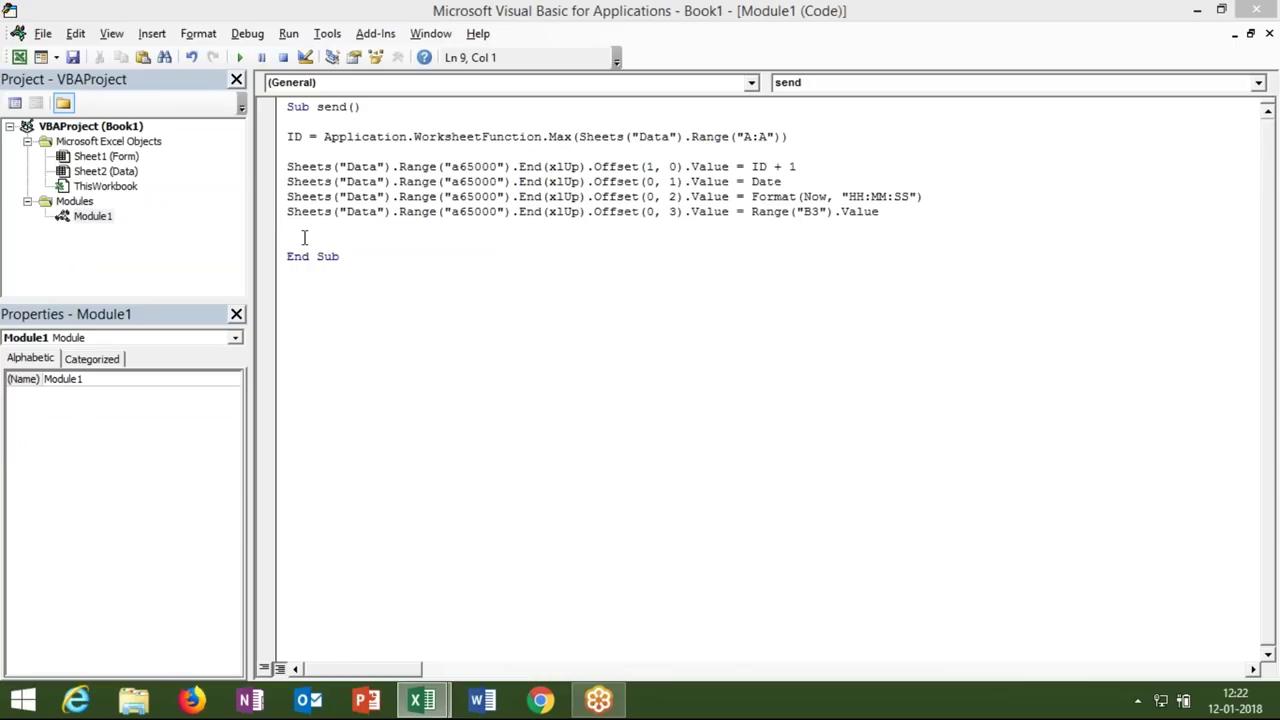
key("shift+Up")
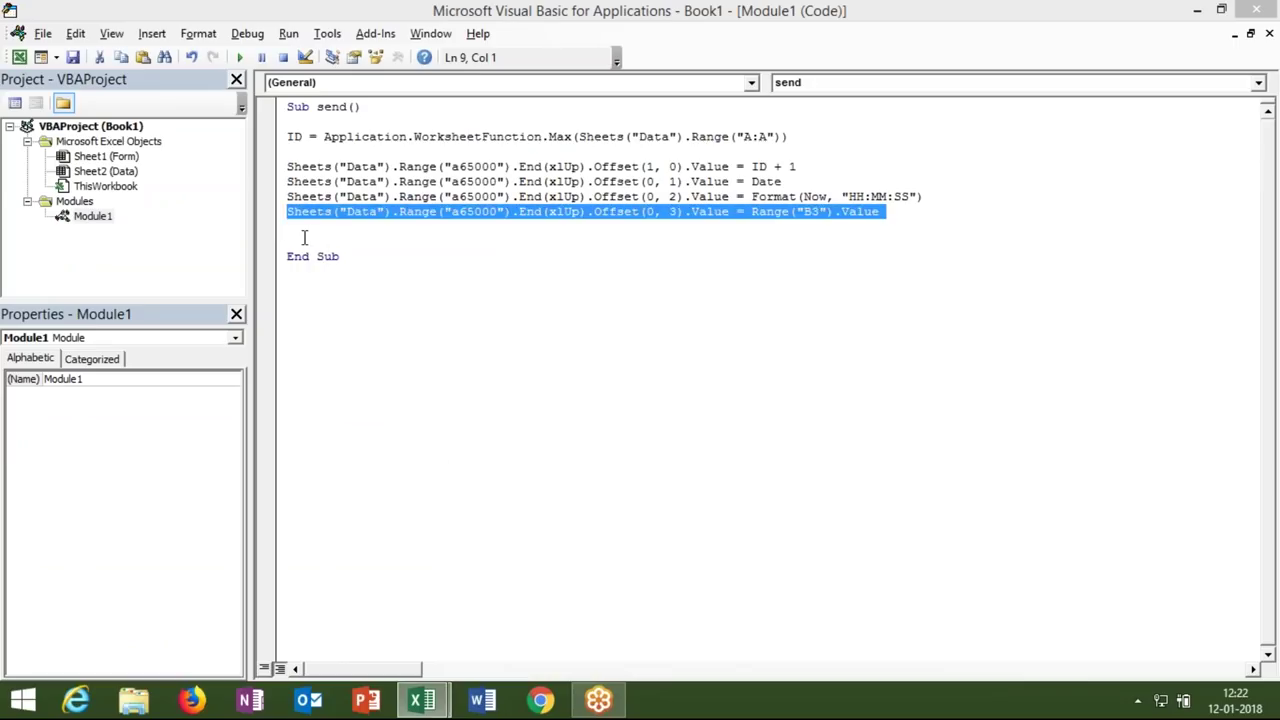
key("ctrl+c")
key("Down")
key("ctrl+v")
left_click(677, 228)
key("BackSpace")
type("4")
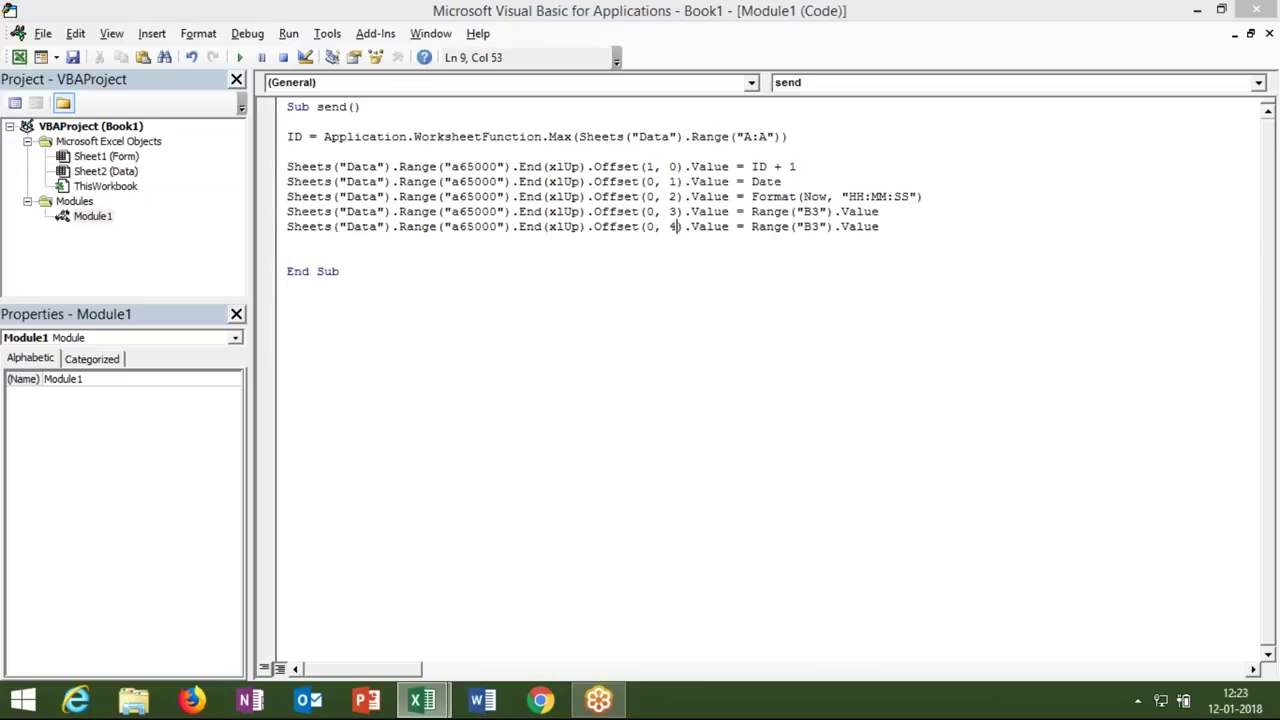
left_click(826, 226)
type("\\")
key("BackSpace")
key("BackSpace")
type("6")
Add a third copy with Offset(0, 5) = Range("B9").Value
left_click(504, 259)
key("Up")
key("ctrl+v")
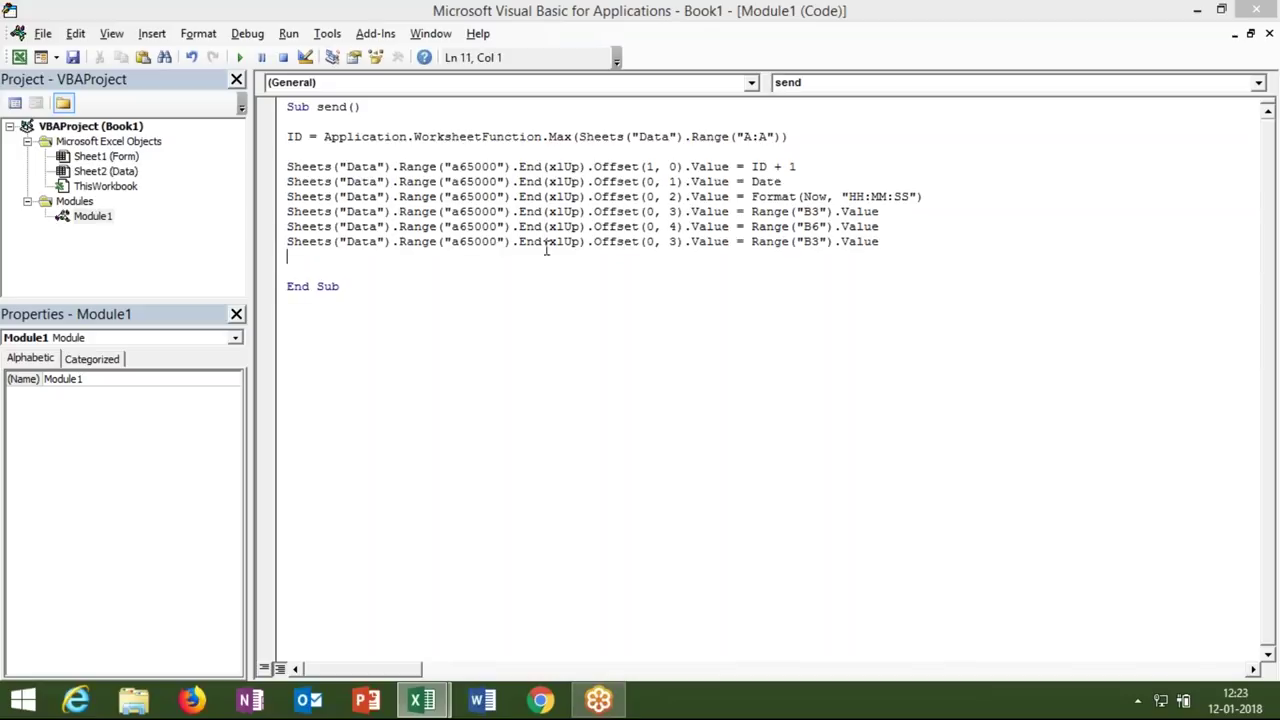
left_click(677, 241)
key("BackSpace")
type("6")
key("BackSpace")
type("5")
left_click(821, 241)
key("BackSpace")
type("9")
left_click(674, 263)
Check the send macro name and return to the Excel workbook
key("alt+F11")
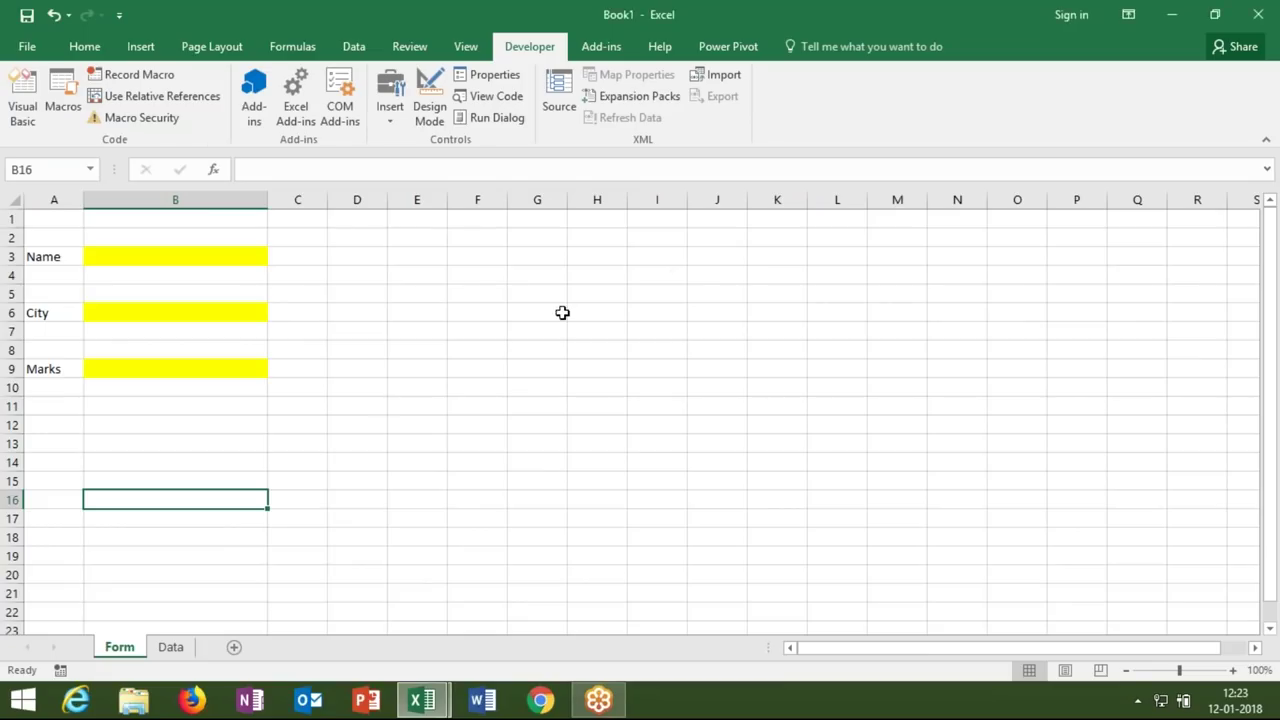
key("alt+F11")
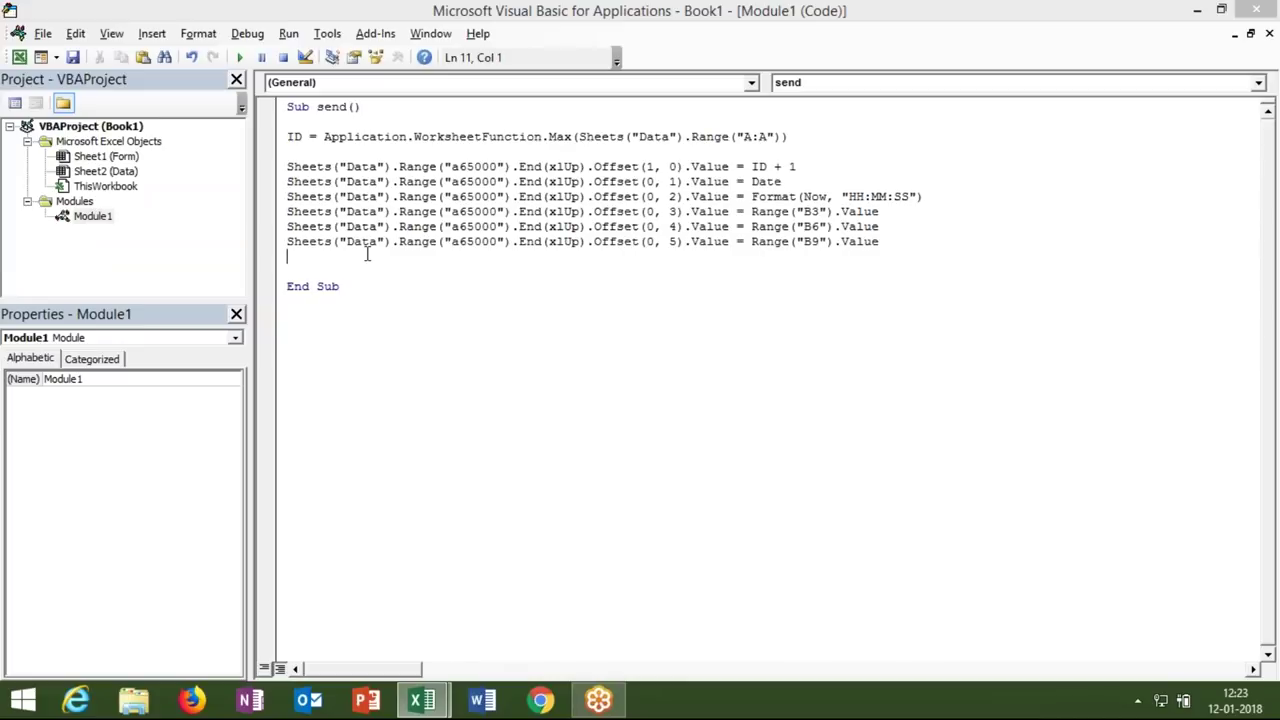
left_click(331, 106)
double_click(331, 106)
key("alt+Tab")
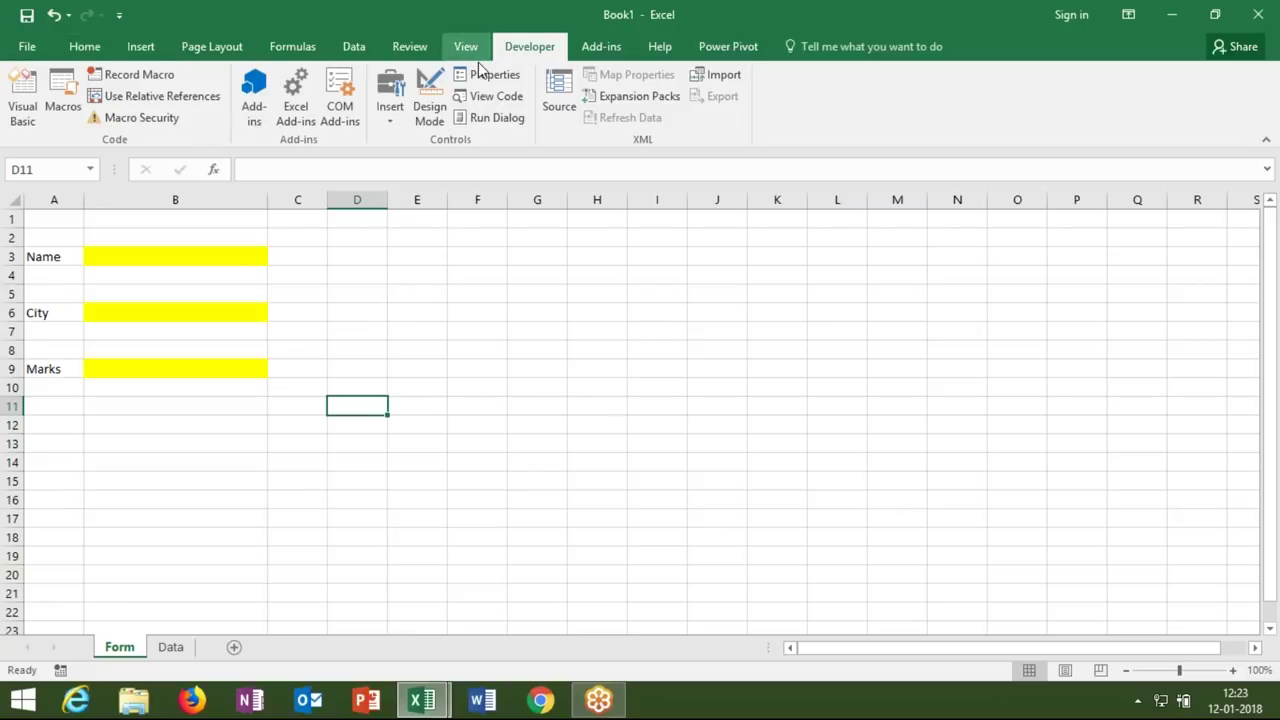
Draw a Form Control button over D11:D12 and assign it the send macro
left_click(405, 118)
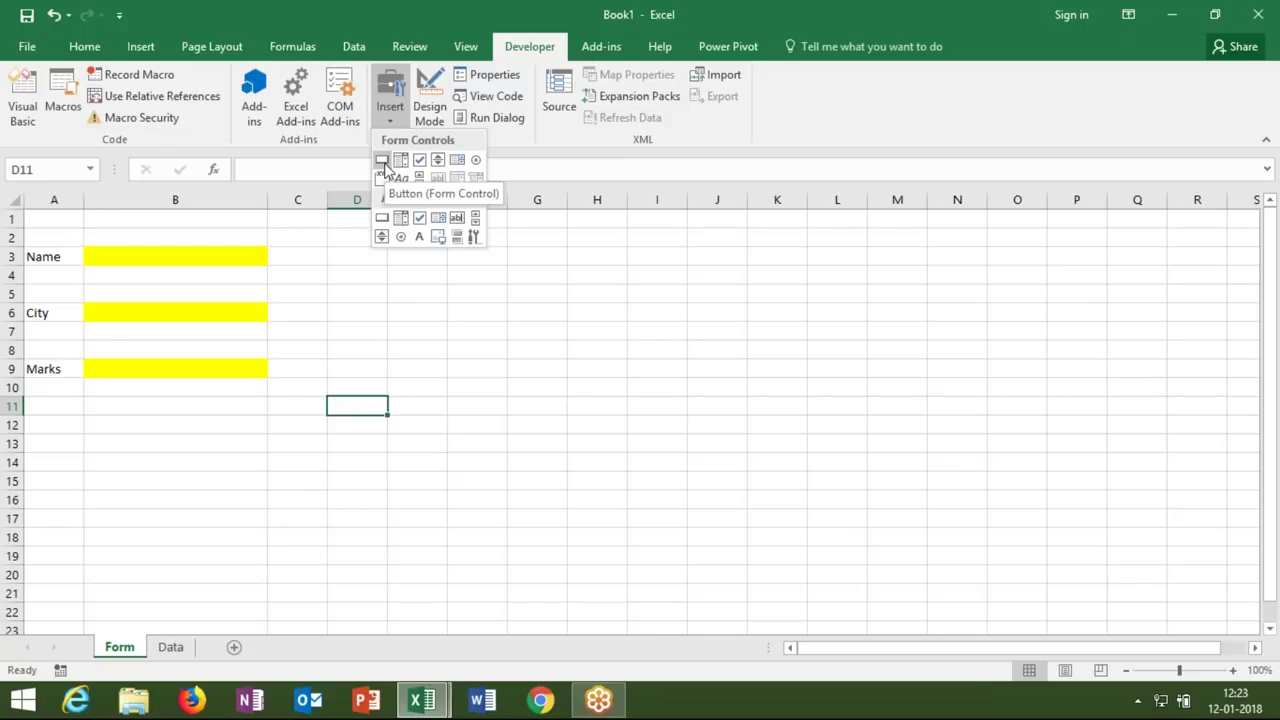
left_click(382, 162)
mouse_move(304, 393)
left_mouse_down()
mouse_move(403, 437)
mouse_move(432, 432)
left_mouse_up()
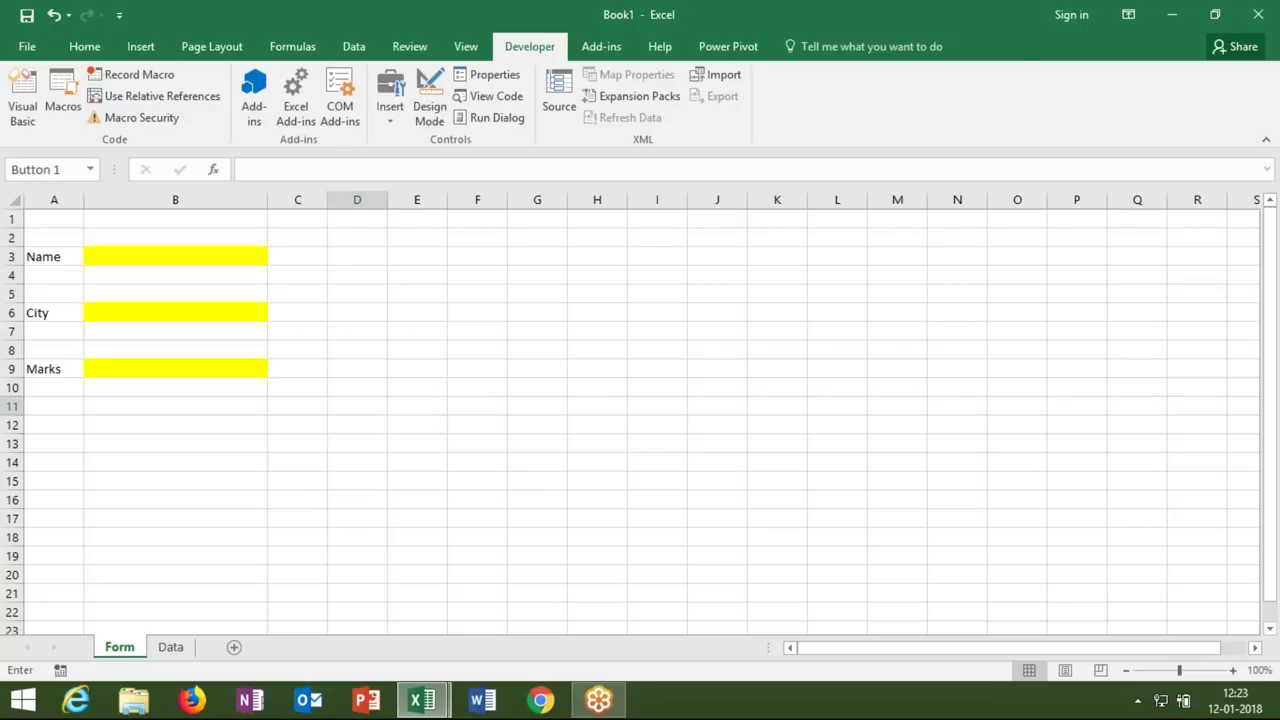
left_click(432, 207)
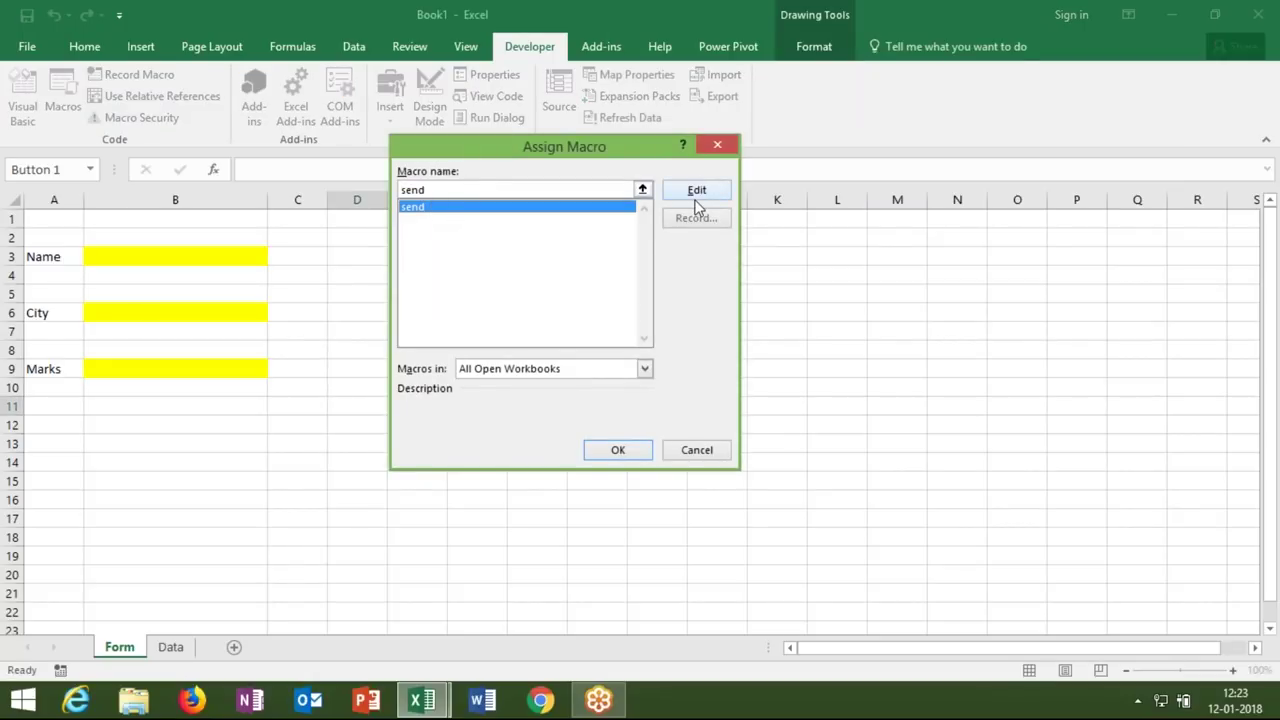
left_click(634, 460)
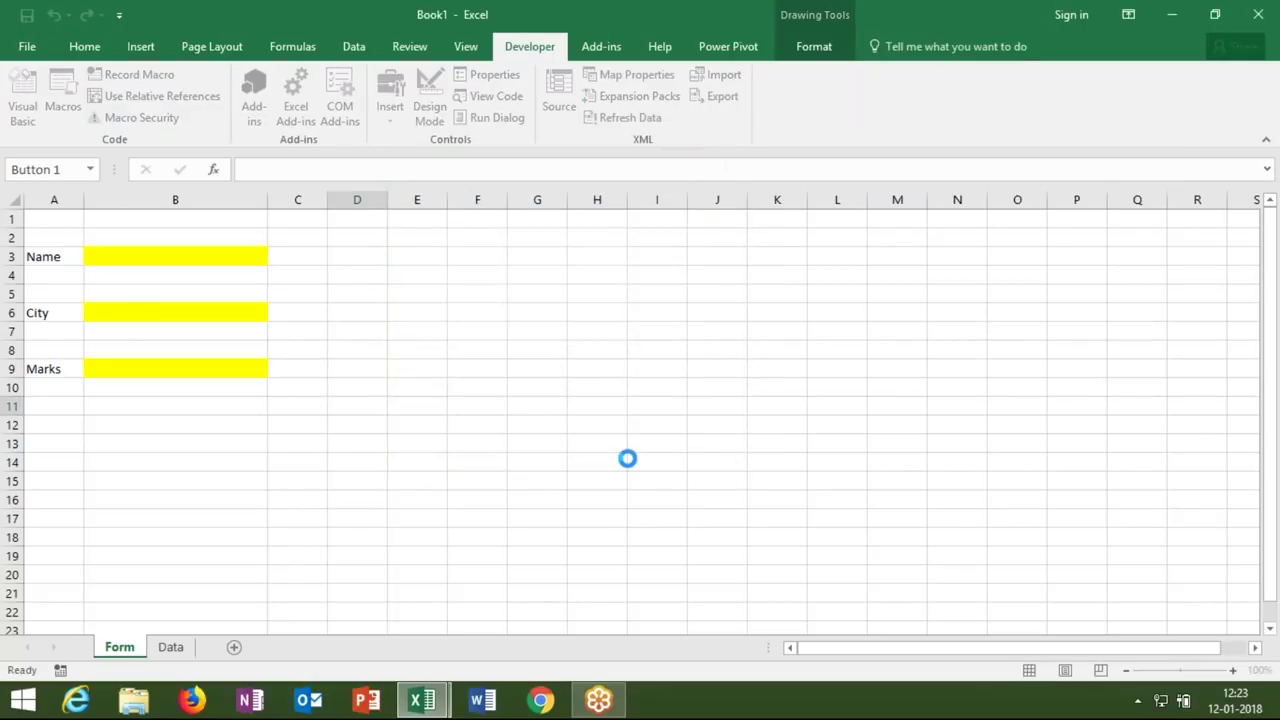
Rename the button's caption from Button 1 to Save
left_click(392, 410)
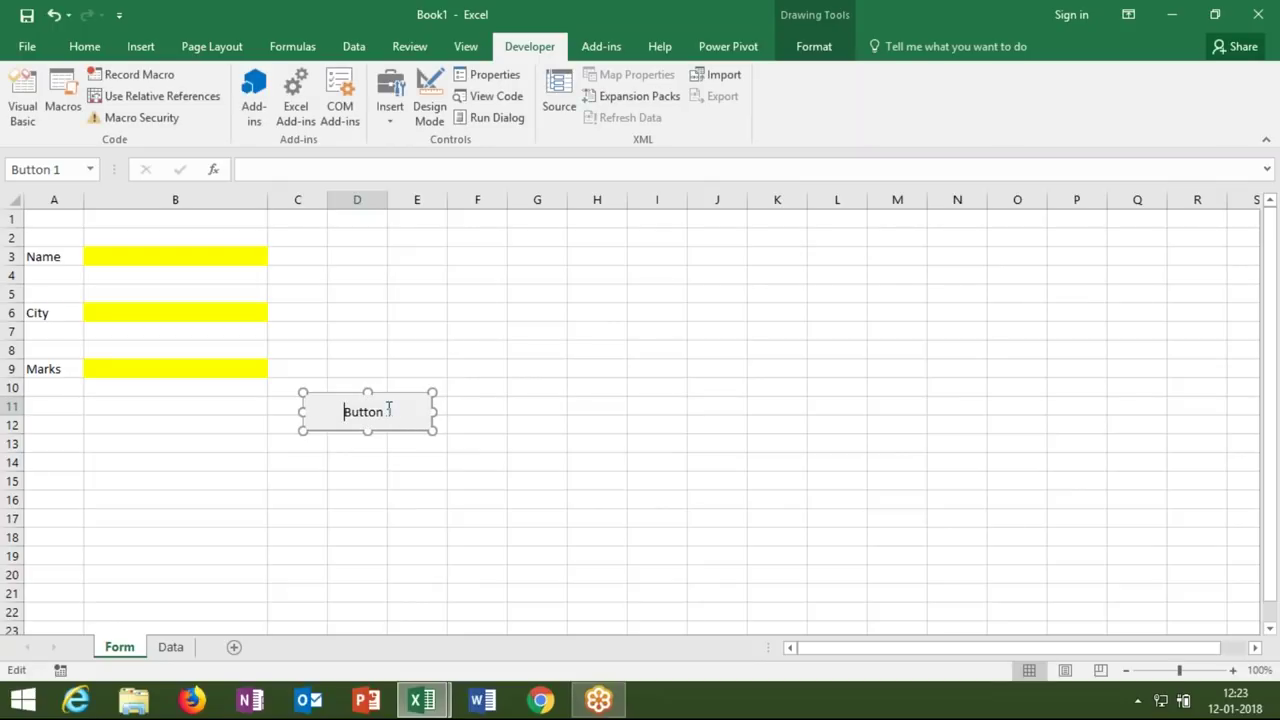
key("ctrl+a")
key("BackSpace")
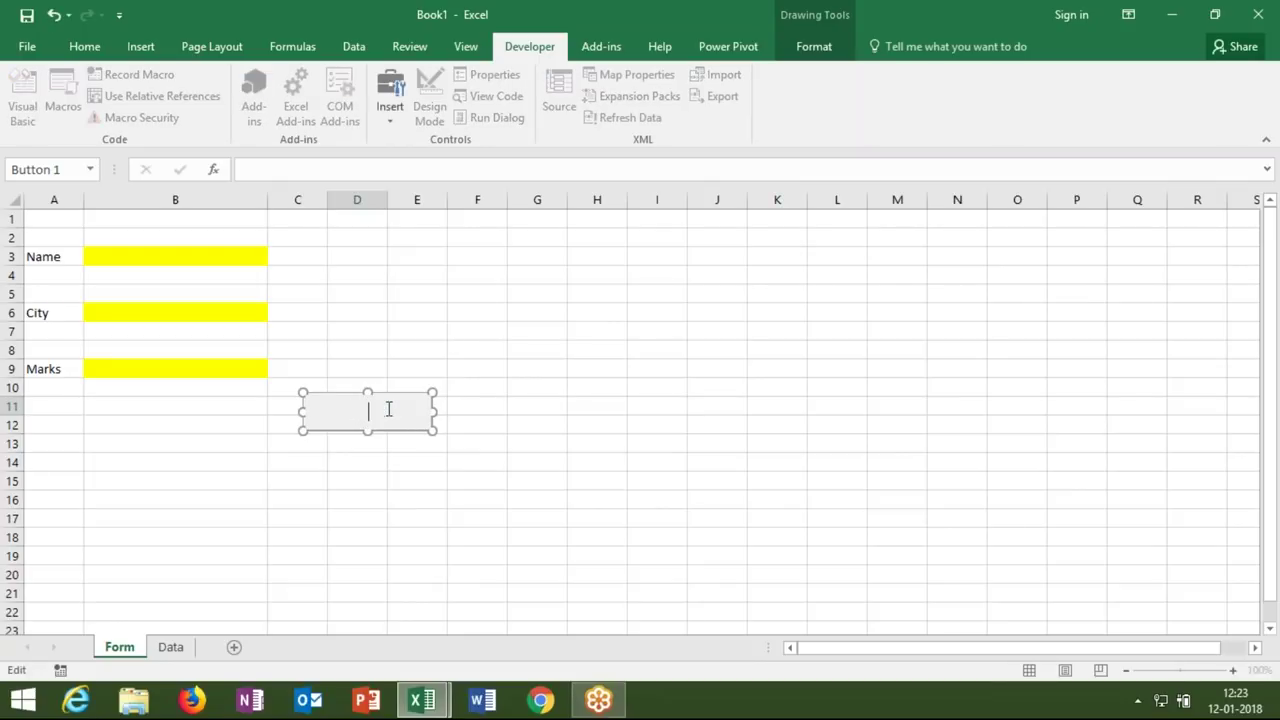
type("Save")
left_click(357, 461)
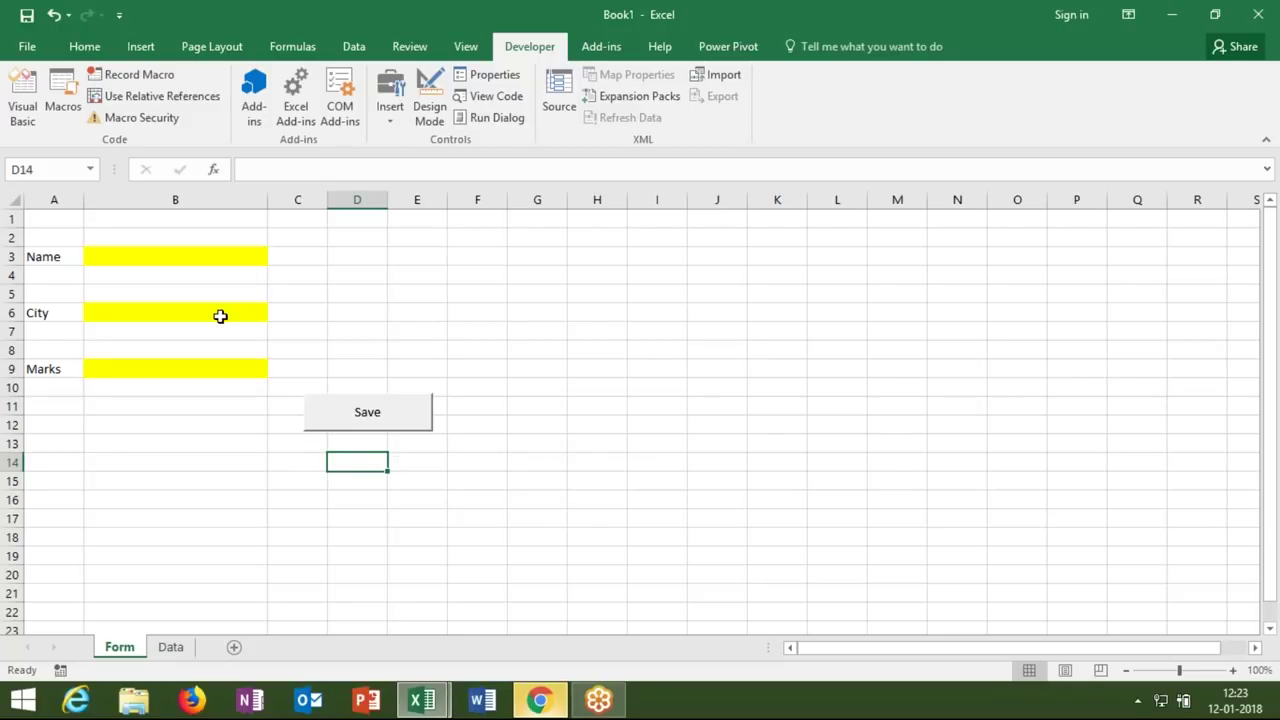
Enter a name in B3 and the city Jaipur in B6 on the Form sheet
left_click(192, 258)
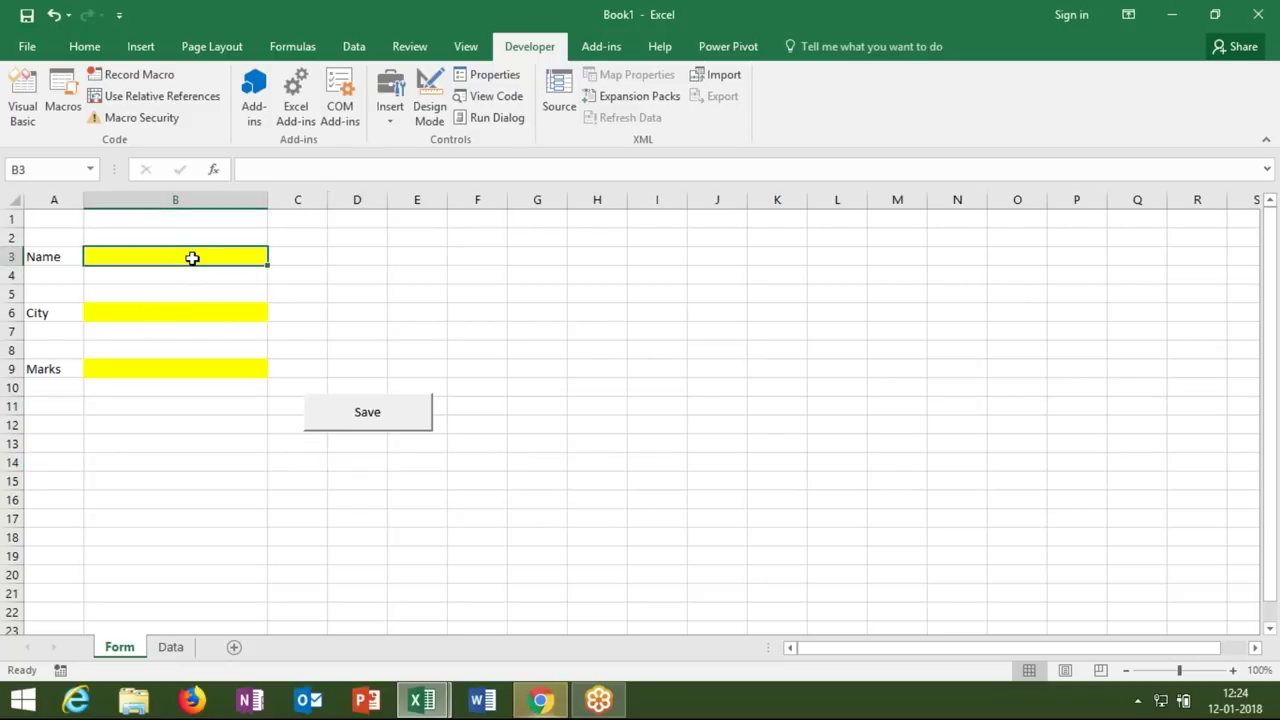
key("F2")
type("Neetu")
left_click(162, 317)
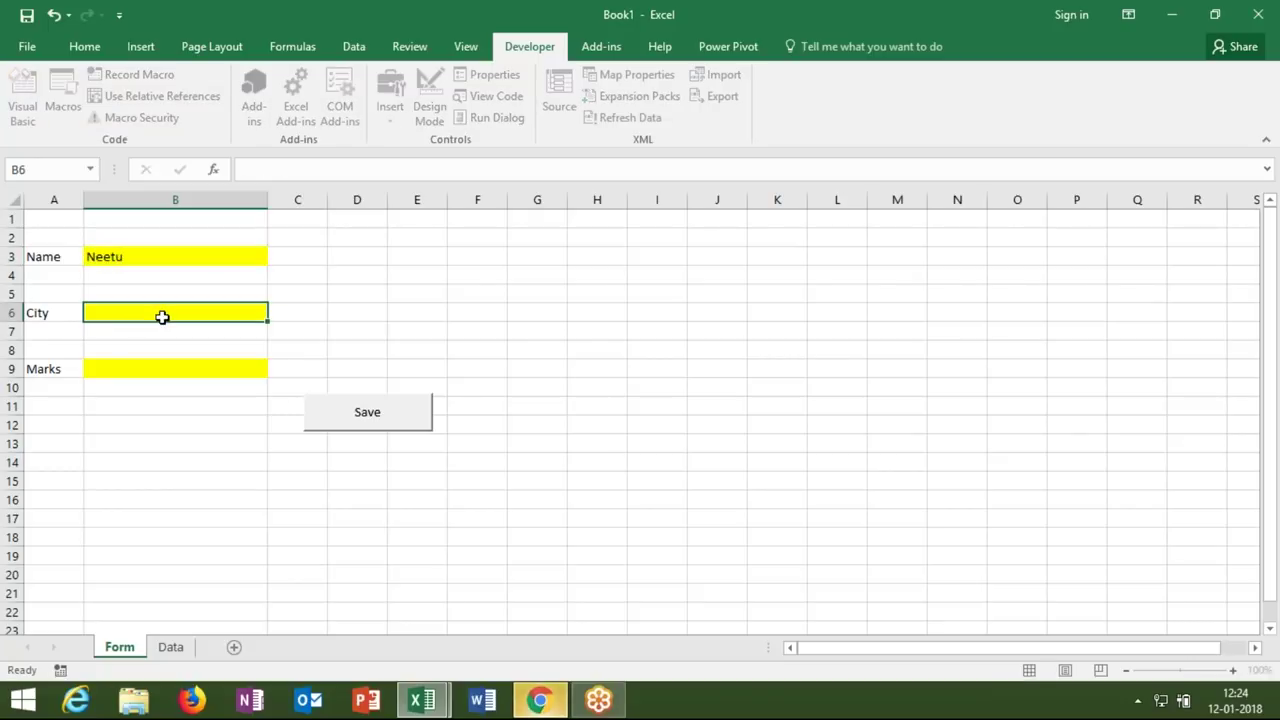
type("D")
key("BackSpace")
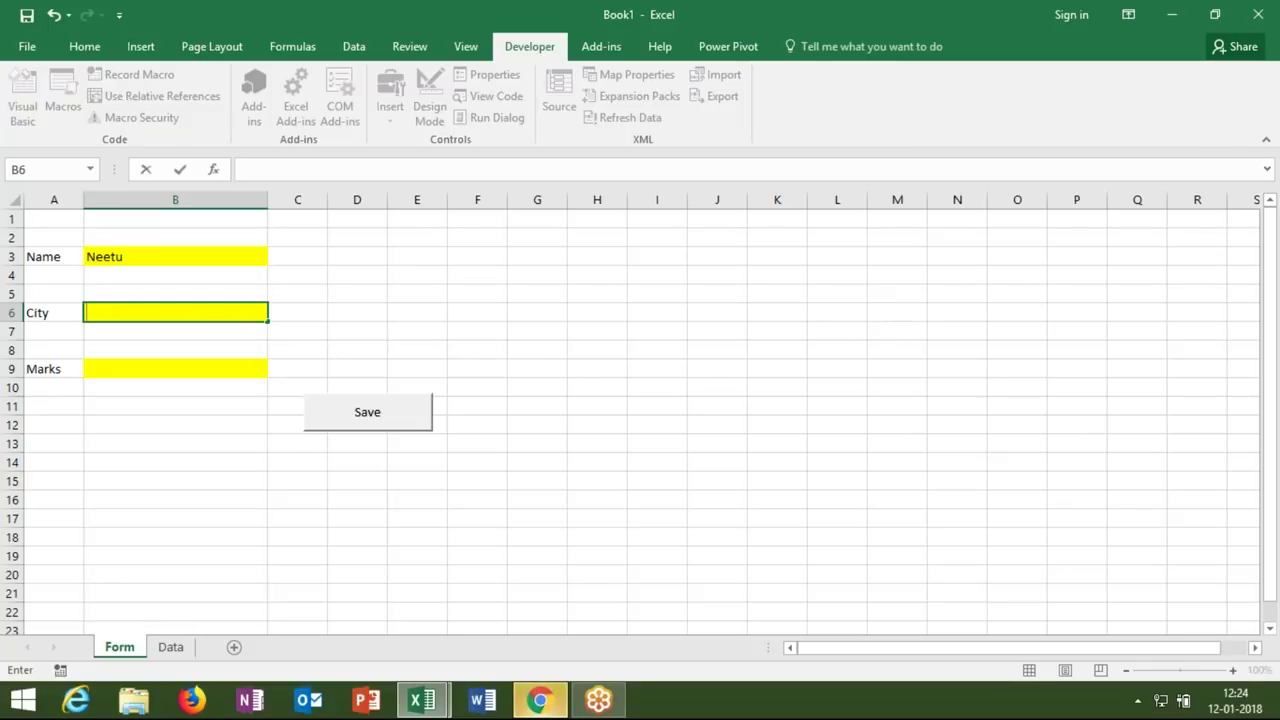
type("Jaipu")
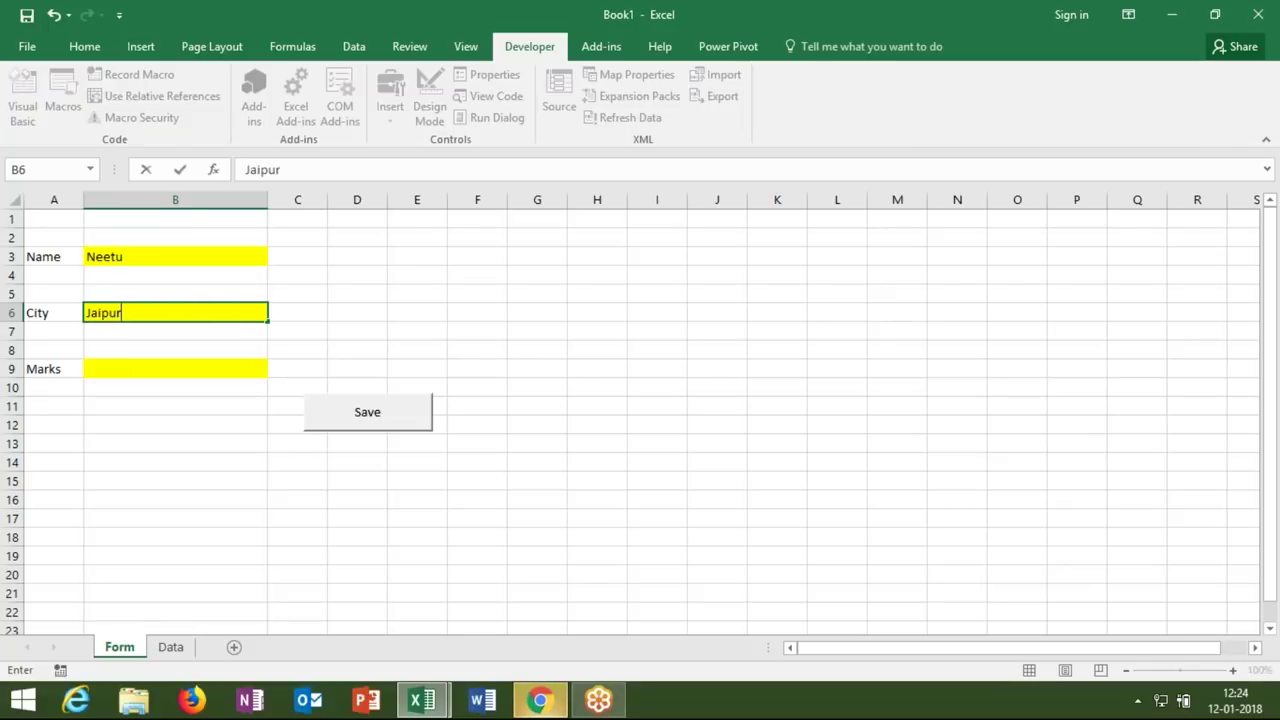
type("r")
key("Tab")
Enter marks 784 in B9, save the entry, and view the new ID 4 row on Data
left_click(138, 362)
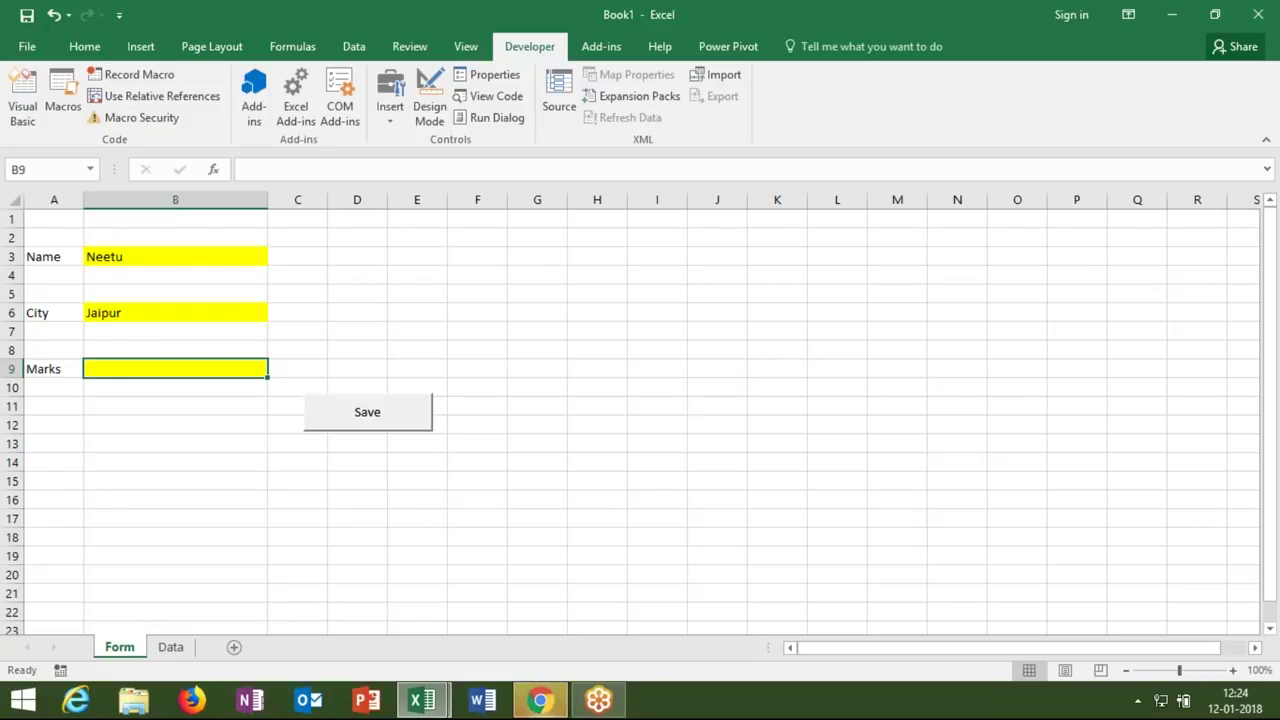
type("784")
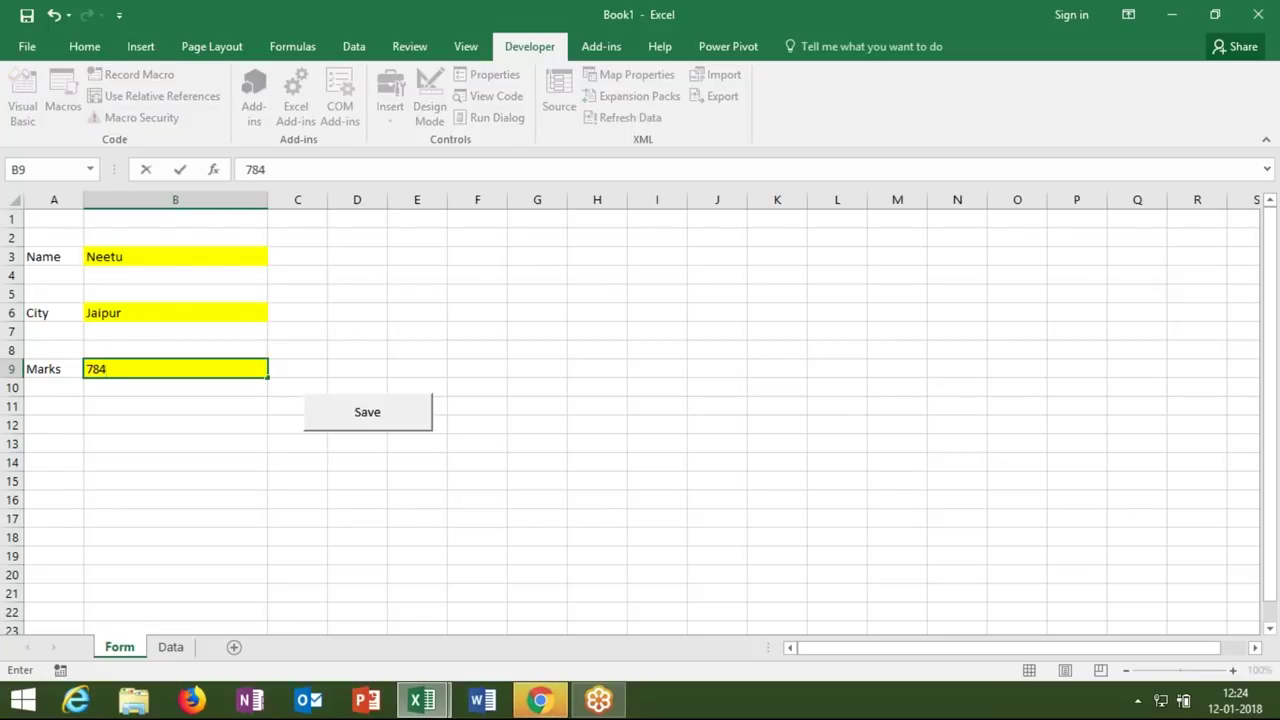
left_click(149, 402)
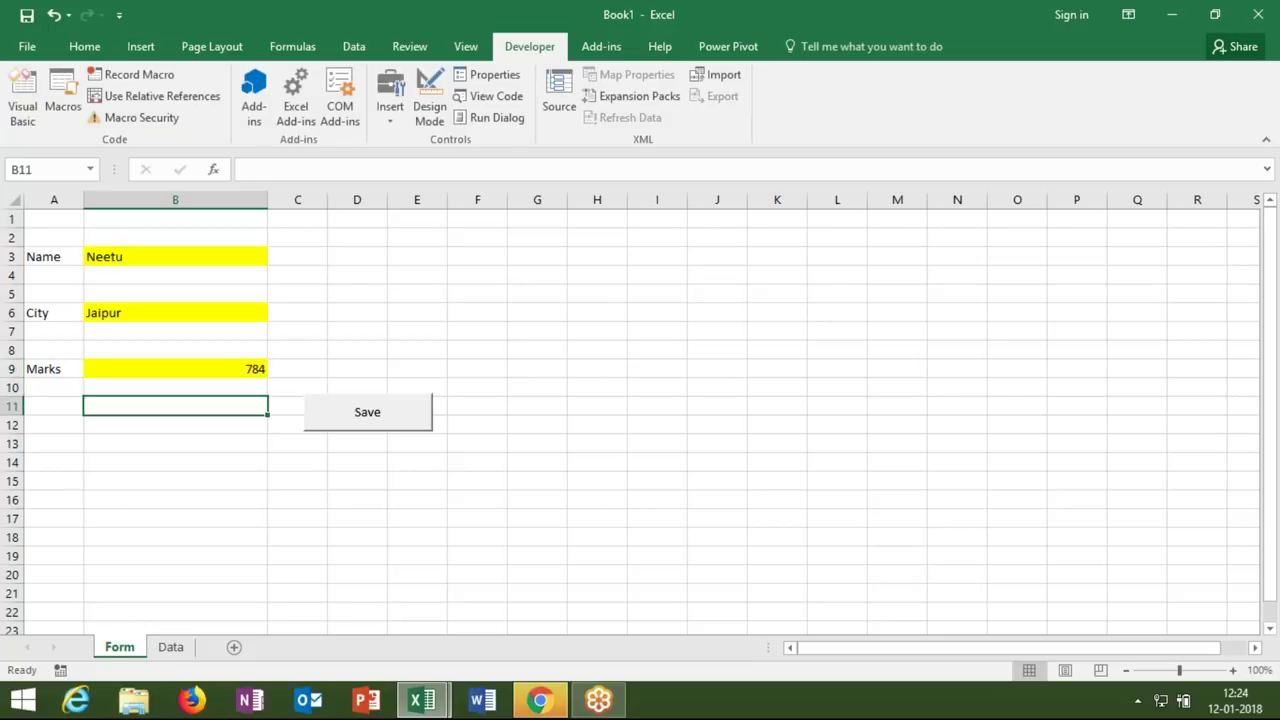
left_click(330, 422)
left_click(170, 647)
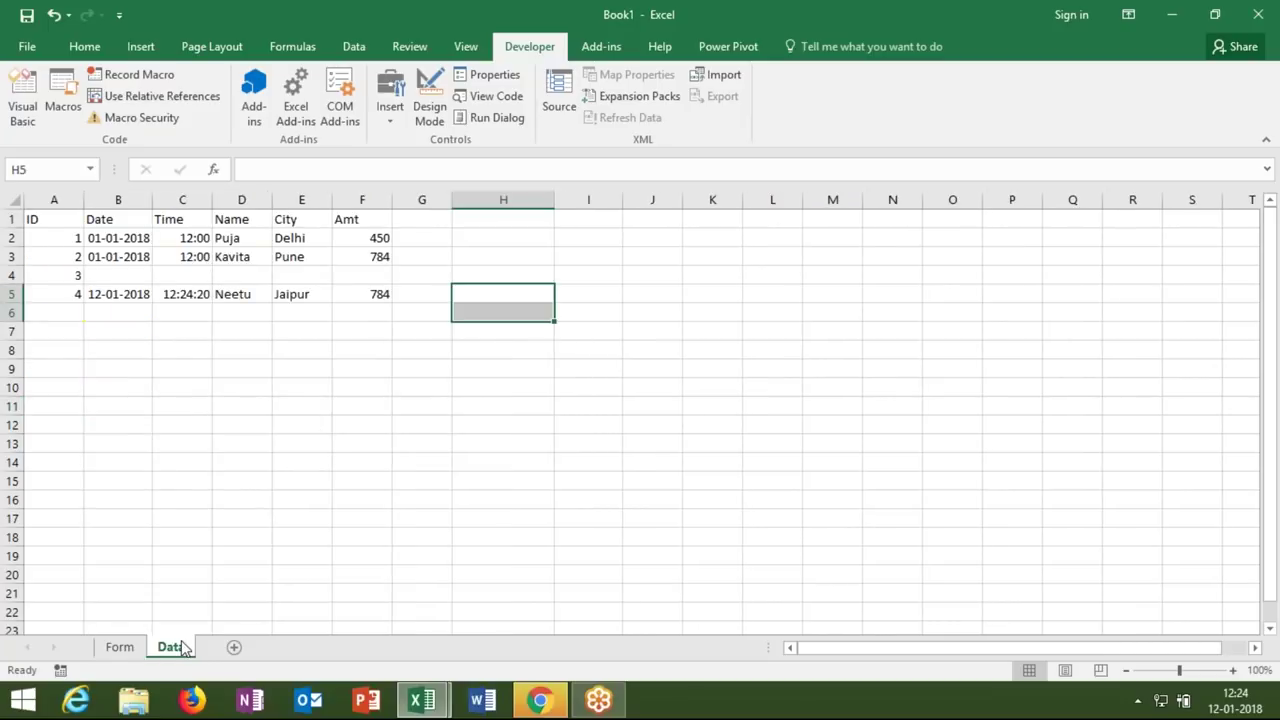
Back on the Form sheet, relabel the A9 field from Marks to Amt
left_click(292, 316)
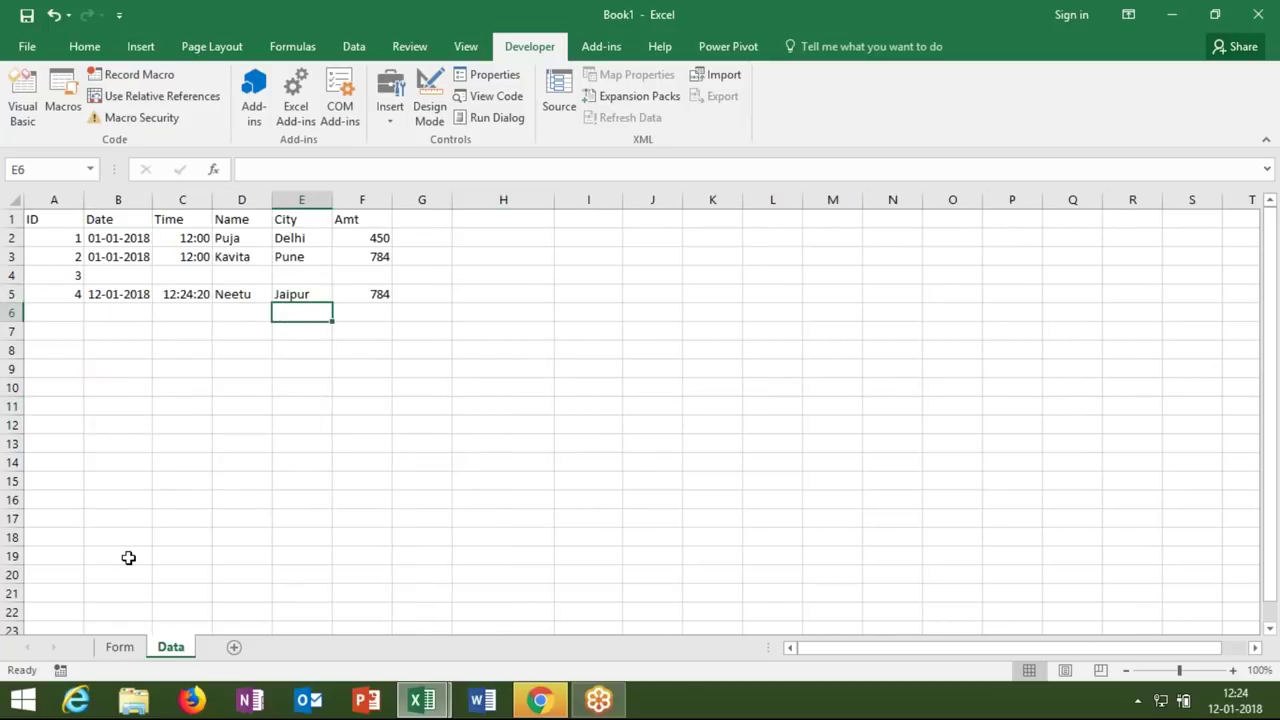
left_click(120, 647)
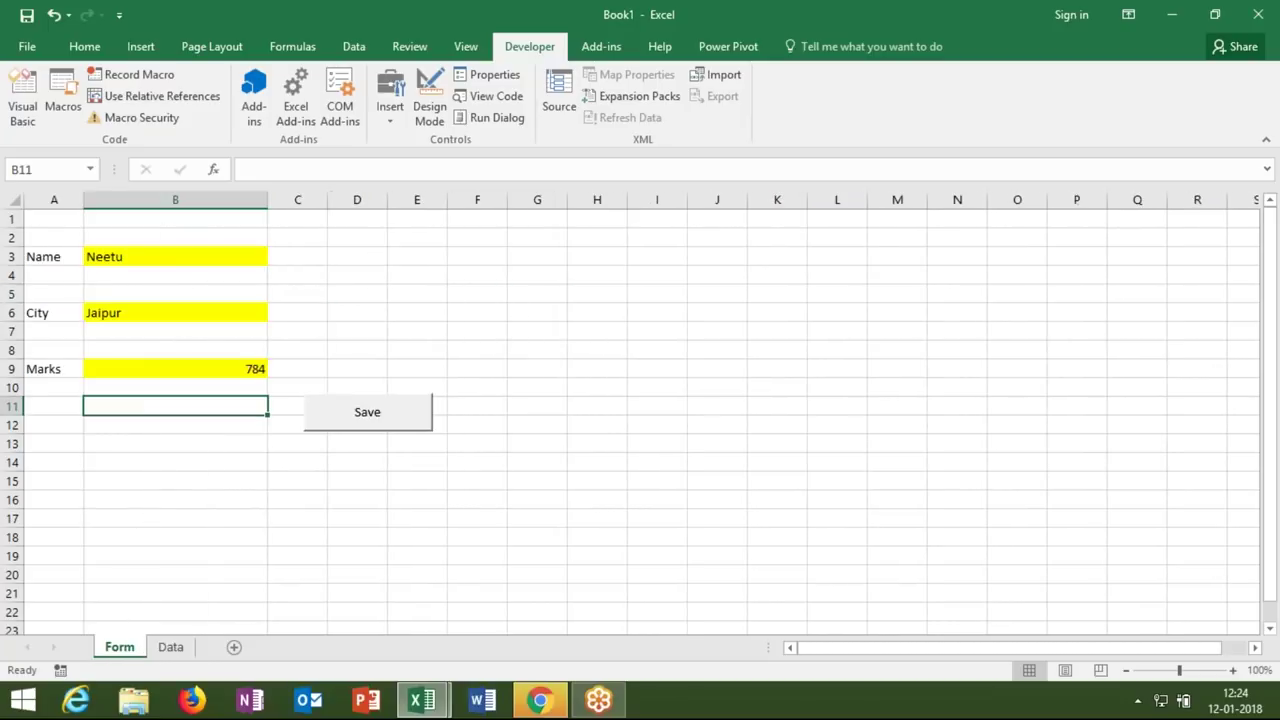
left_click(54, 370)
type("Amt")
left_click(79, 408)
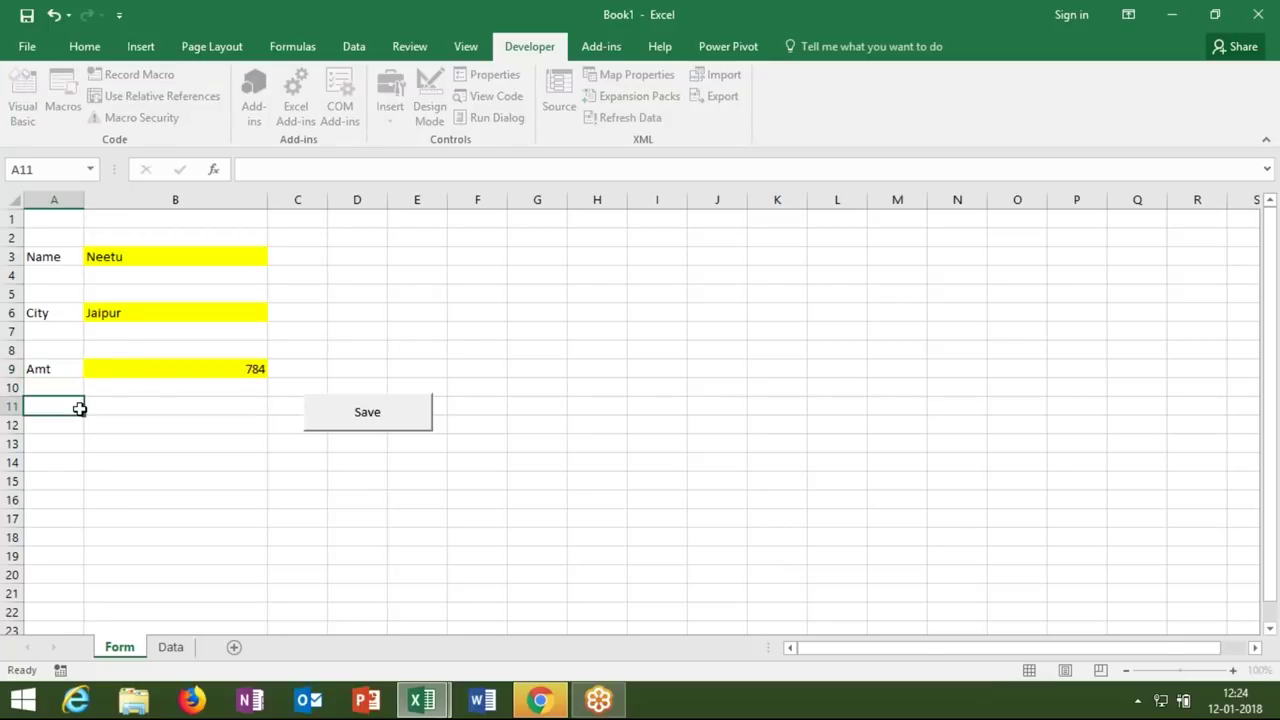
Check the B3, B6 and B9 input cells, then return to the send macro's code
left_click(149, 257)
left_click(148, 316)
left_click(172, 387)
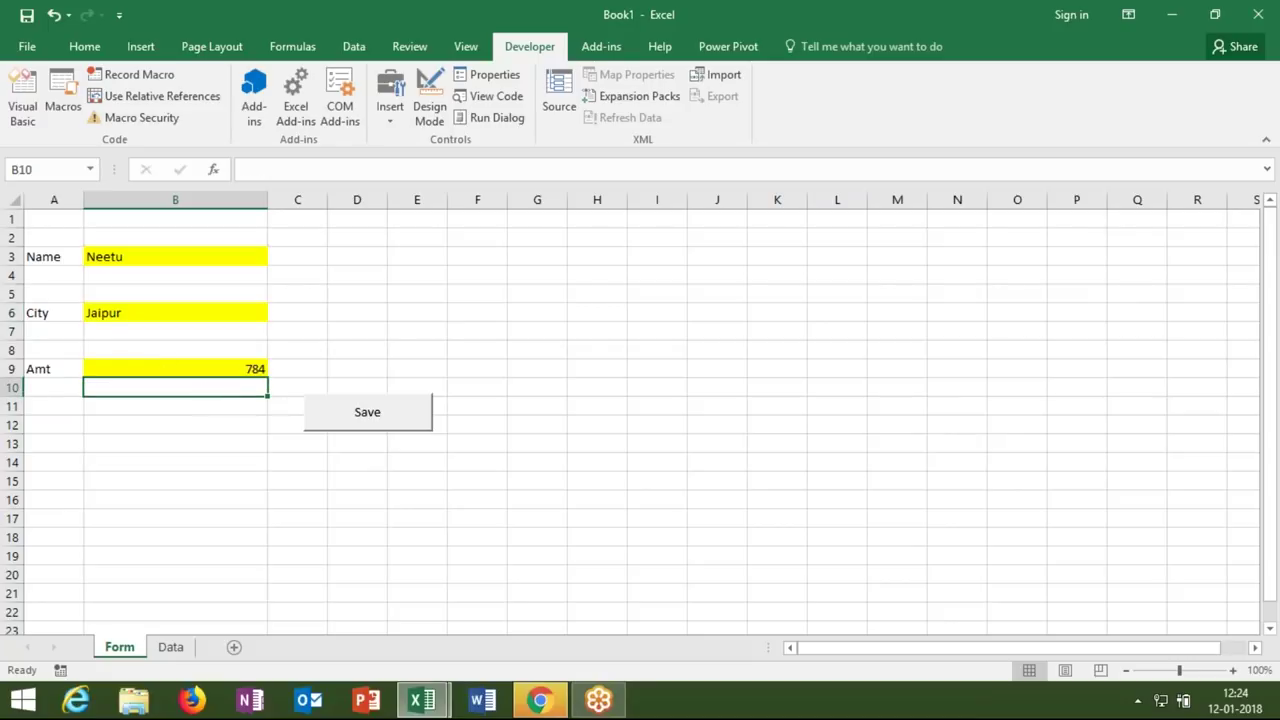
key("Up")
left_click(223, 254)
left_click(215, 318)
left_click(220, 368)
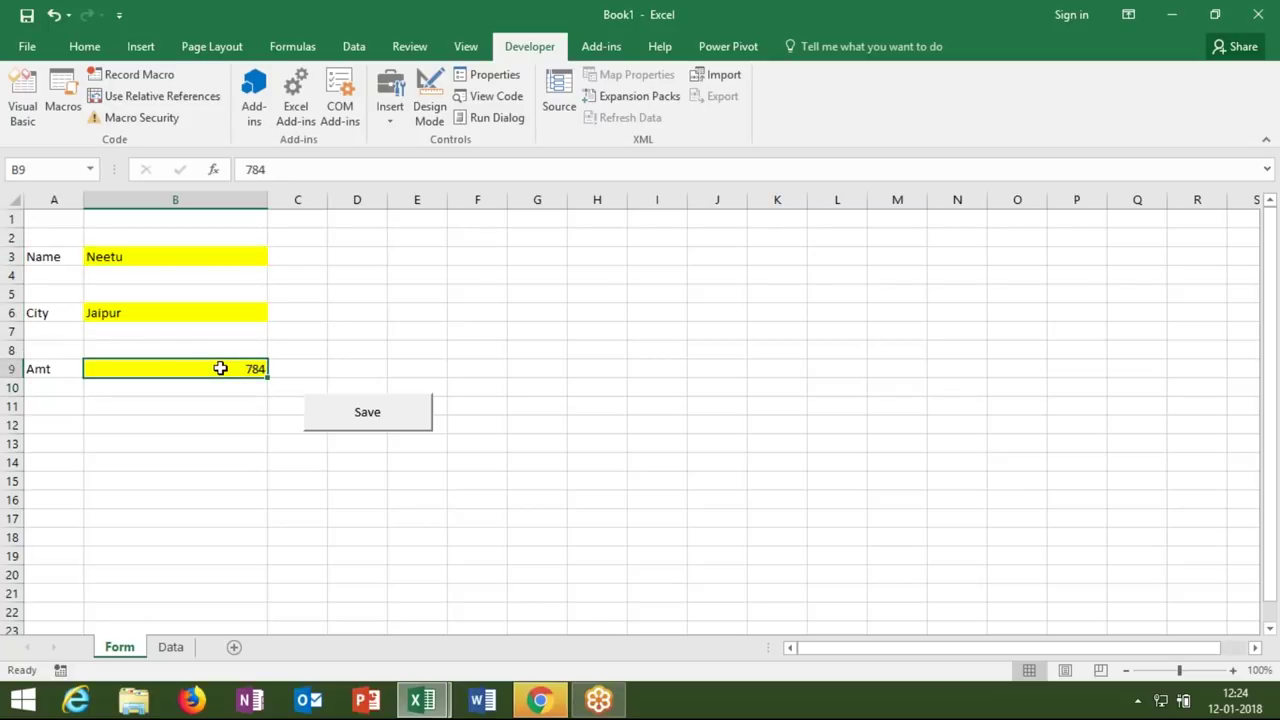
key("alt+Tab")
left_click(304, 268)
Add a MsgBox "Your Data have been saved" line before End Sub, briefly toggling a breakpoint on it
key("Return")
key("Return")
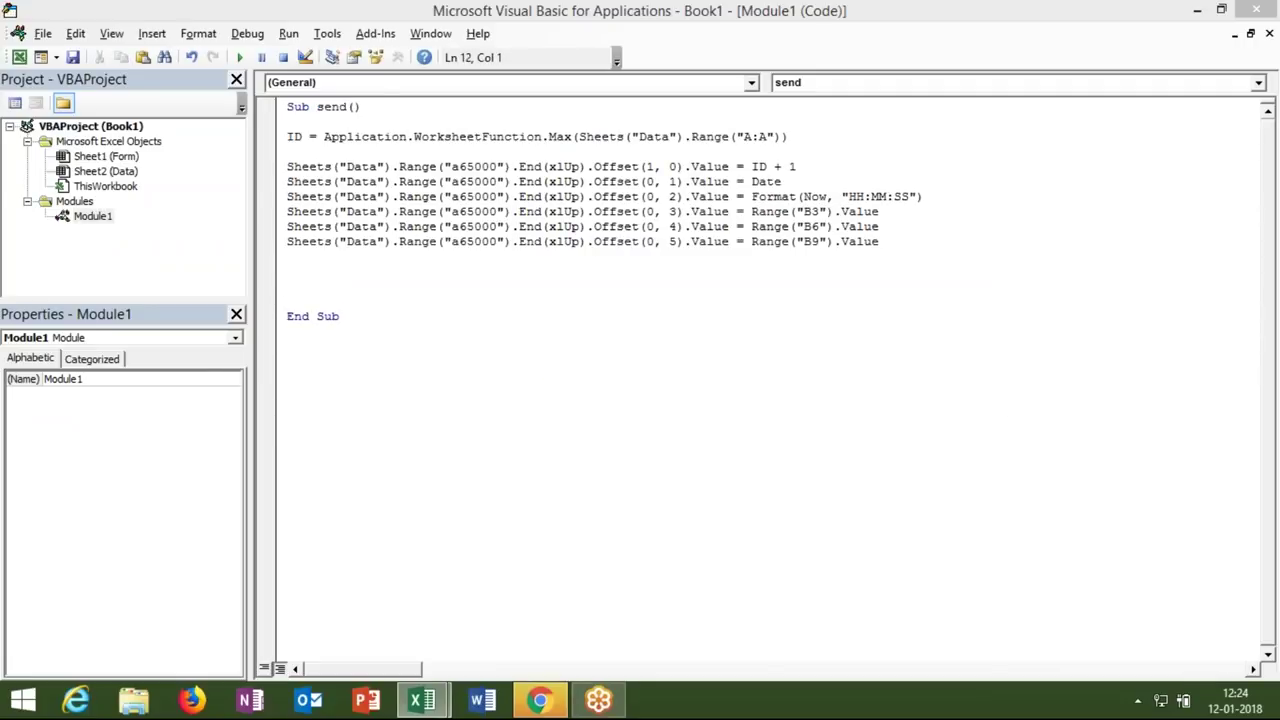
type("msg")
type("box \"Ypu")
key("BackSpace")
key("BackSpace")
type("our ")
type("Dat")
key("BackSpace")
type("ta ")
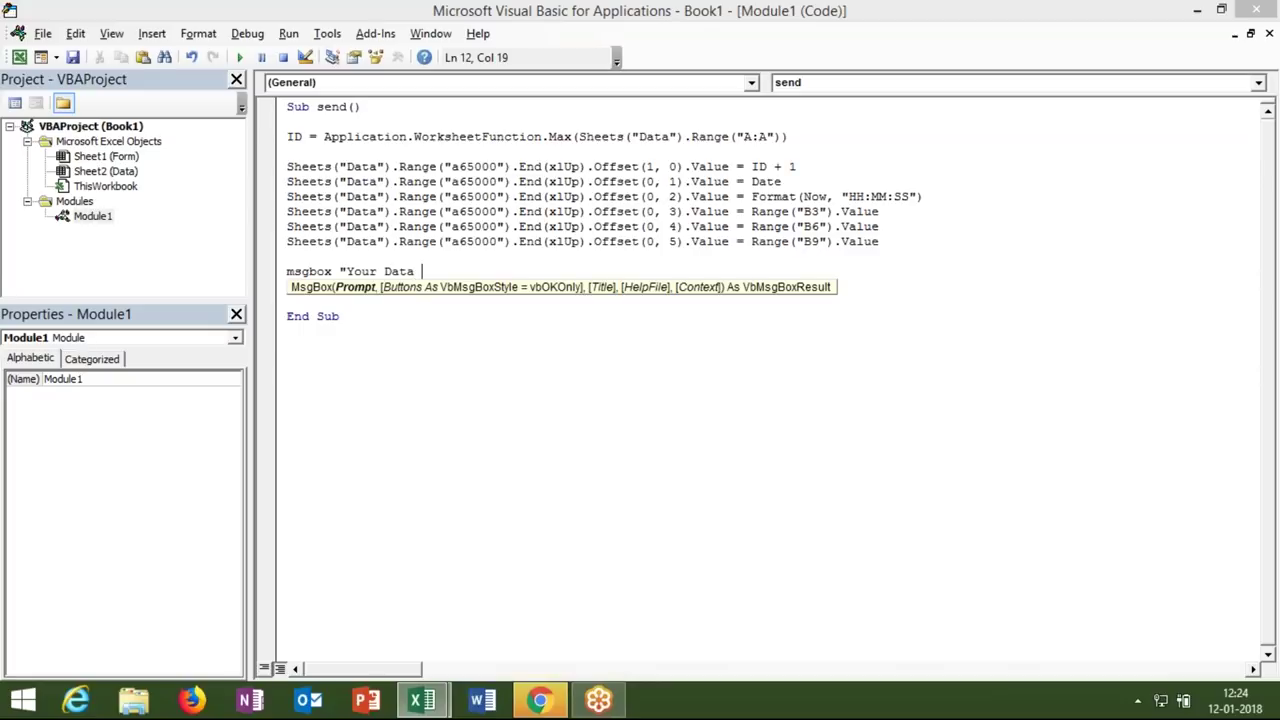
type("have been saved\"")
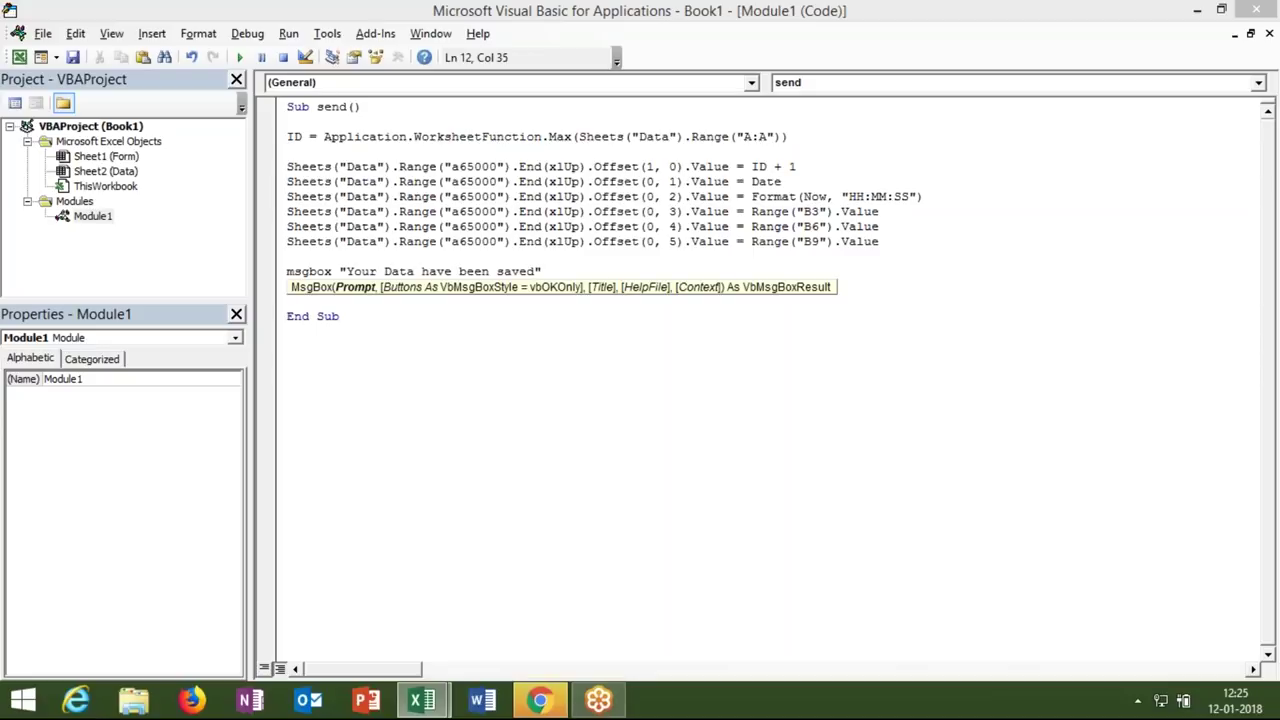
left_click(351, 316)
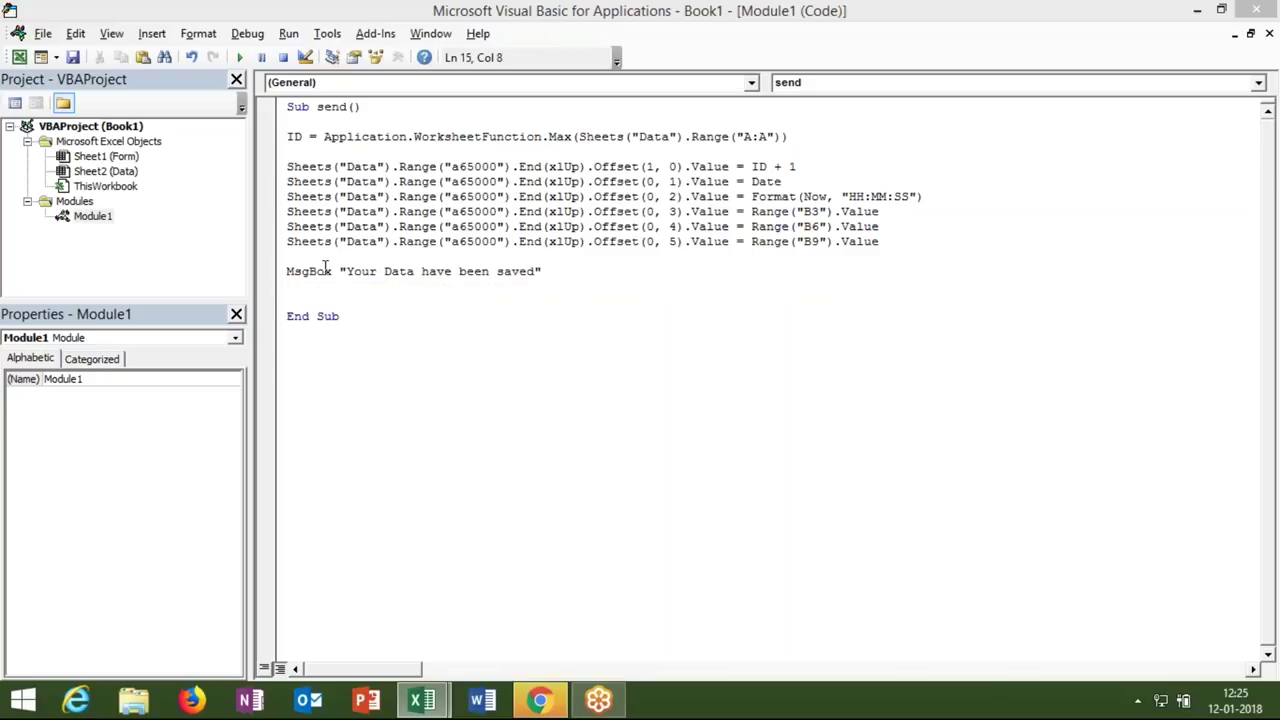
left_click(265, 271)
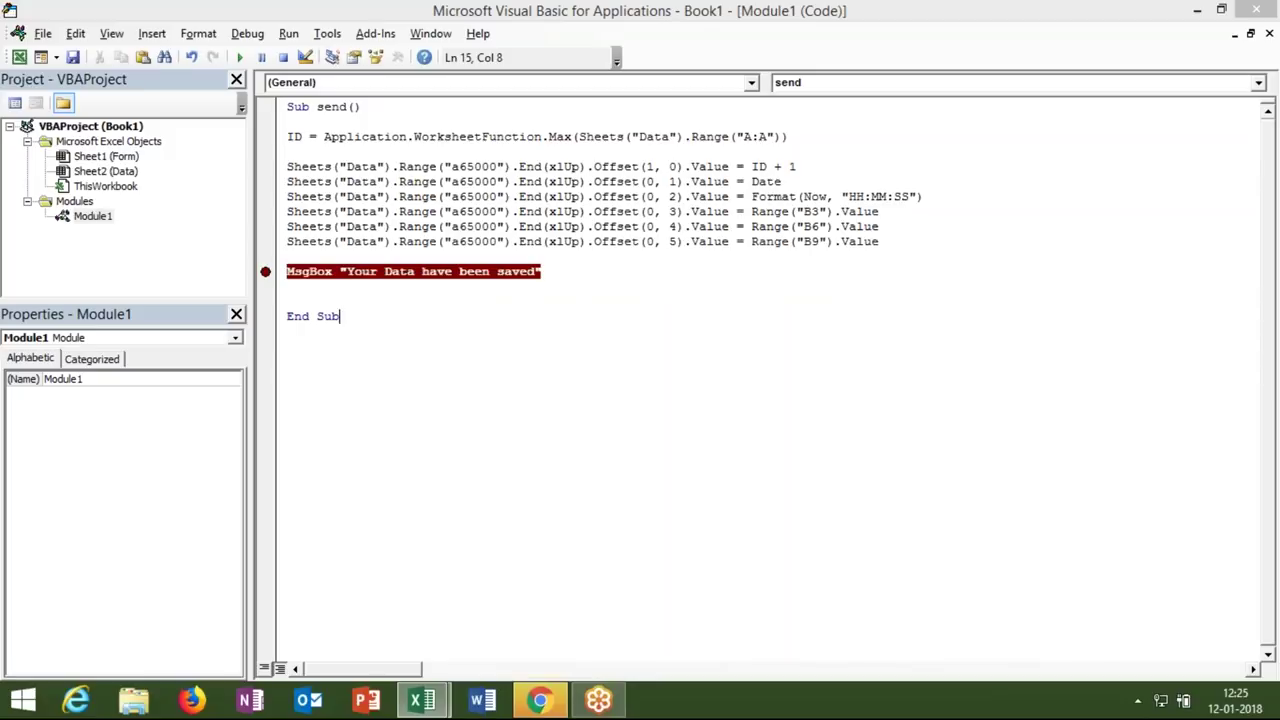
left_click(272, 278)
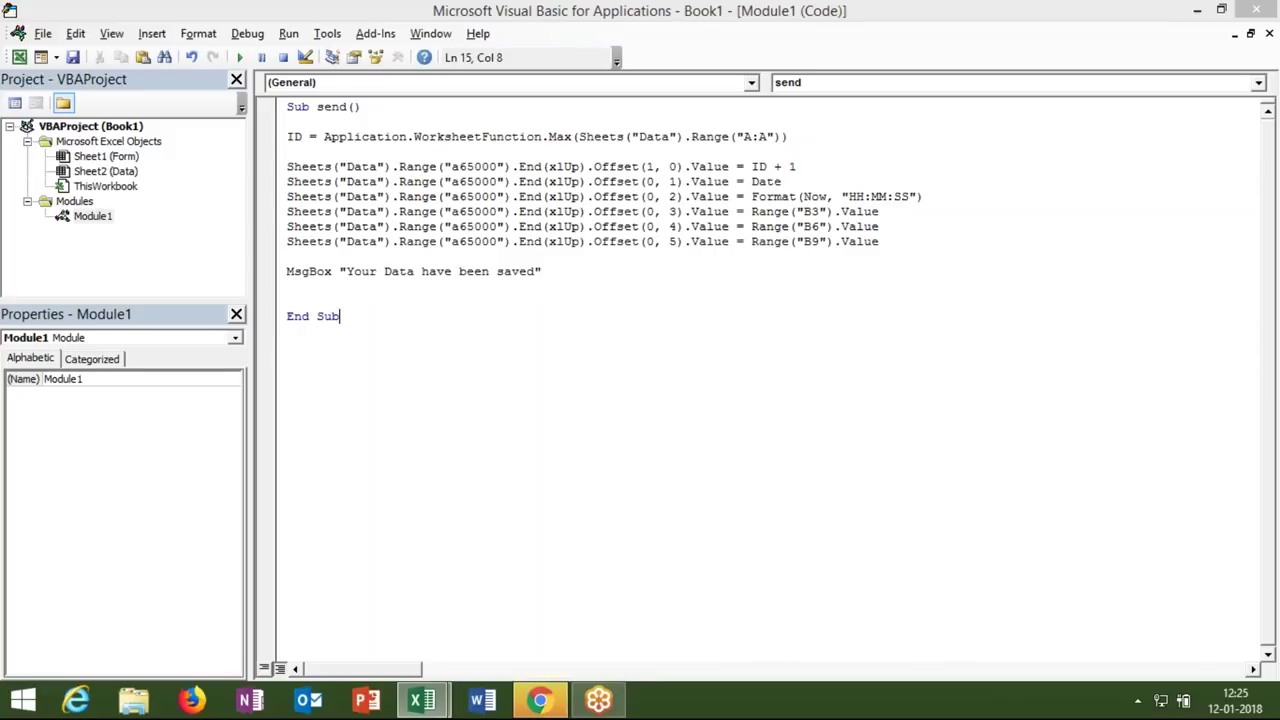
Toggle breakpoints on and off the ID, Sheets, Date and time-stamp lines
left_click(266, 137)
left_click(266, 137)
left_click(276, 167)
left_click(276, 167)
left_click(274, 186)
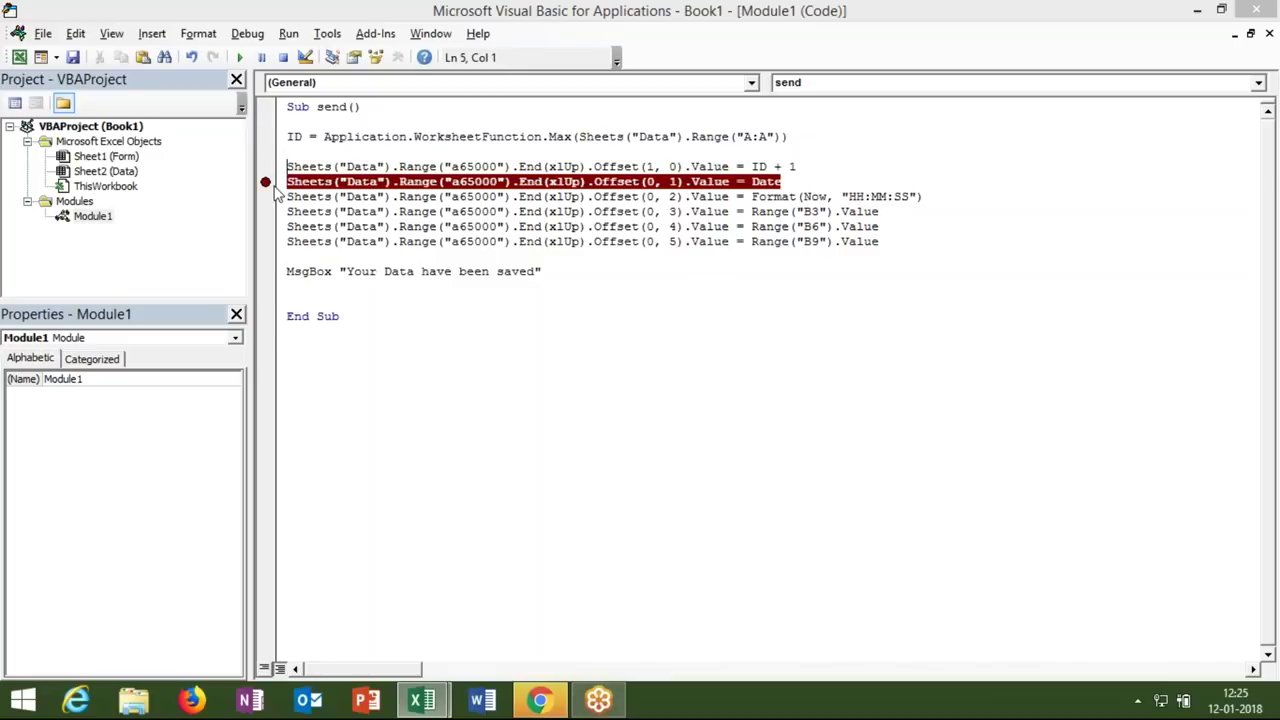
left_click(274, 186)
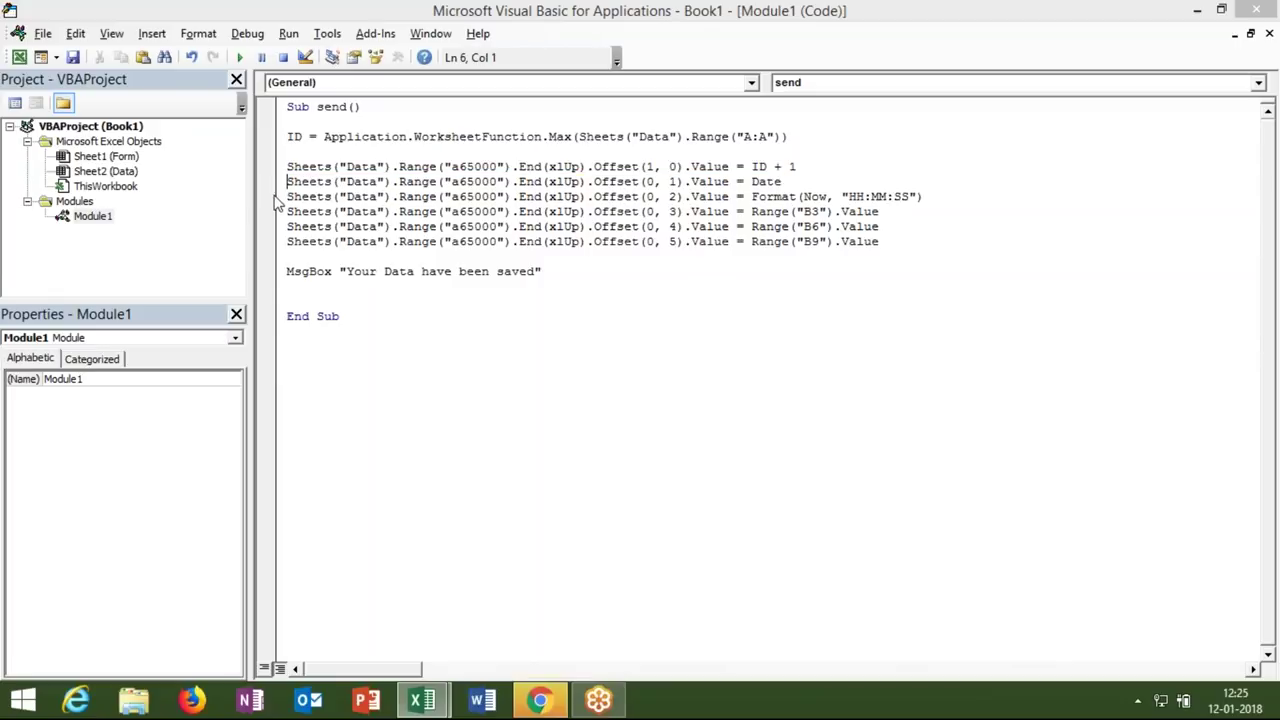
left_click(277, 198)
left_click(277, 198)
left_click(277, 211)
Toggle breakpoints on the B3, B6 and B9 lines, then clear them all
left_click(277, 211)
left_click(277, 226)
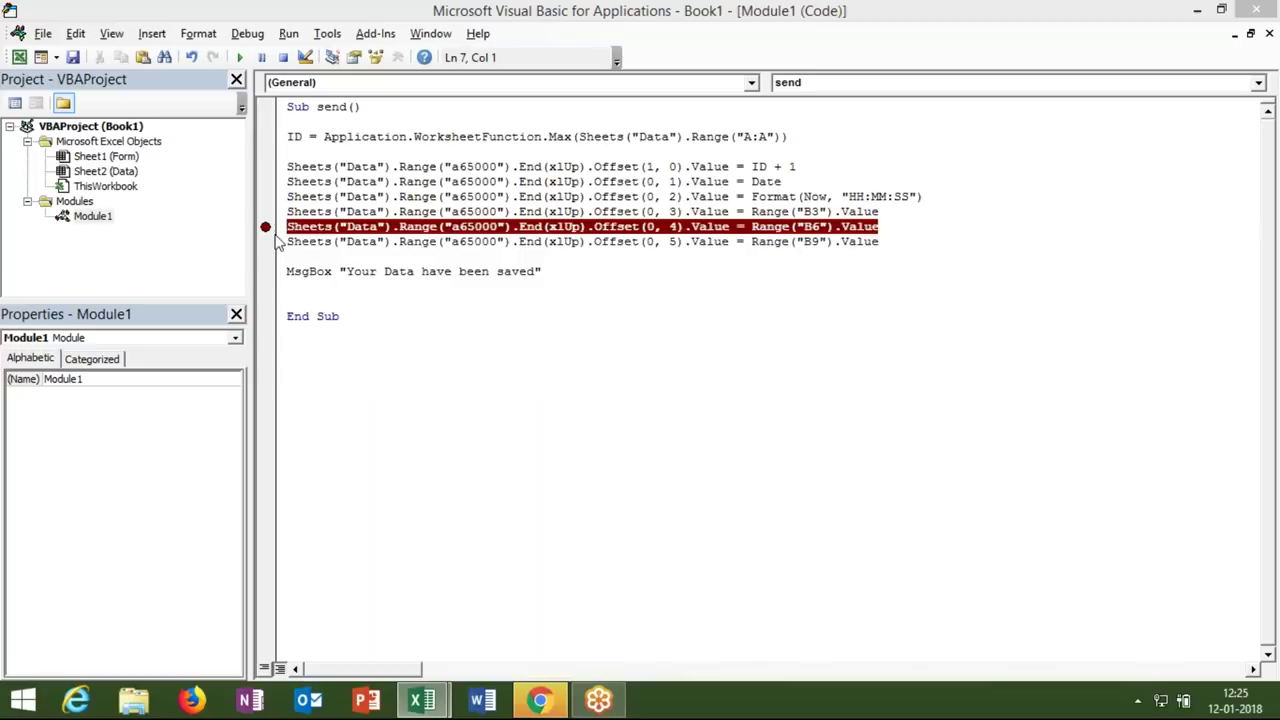
left_click(277, 241)
left_click(277, 226)
left_click(277, 241)
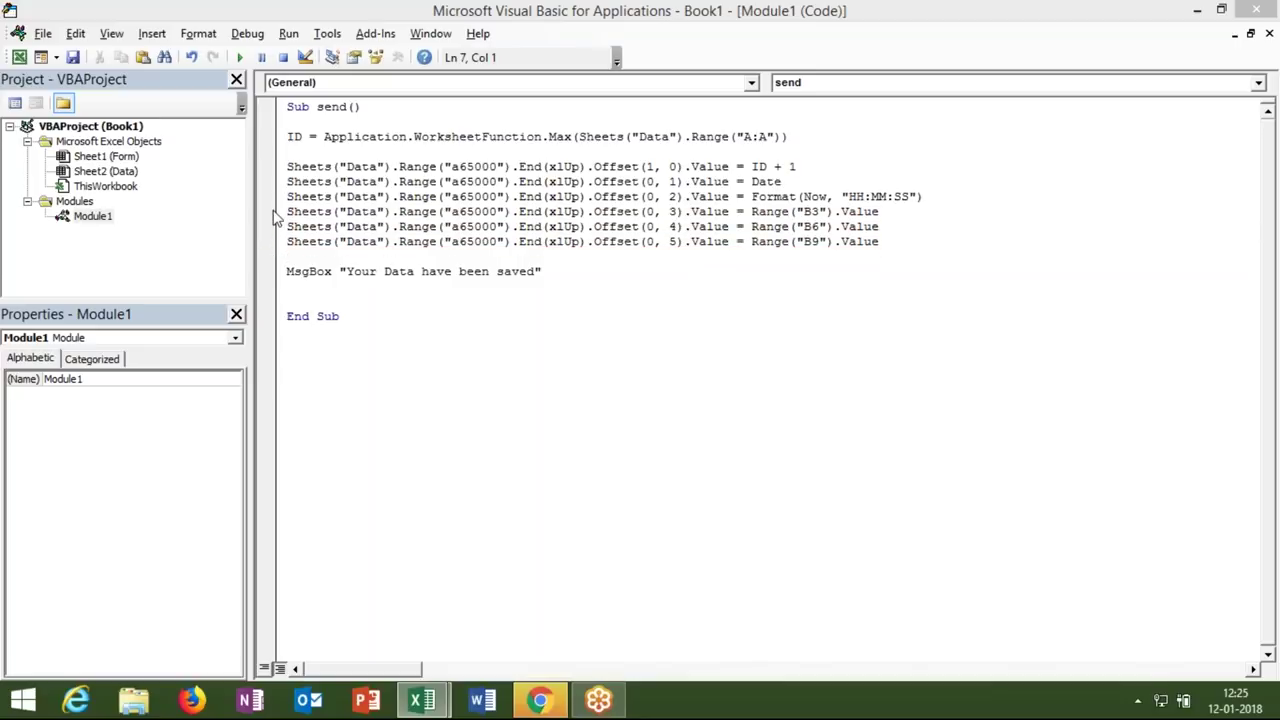
left_click(277, 211)
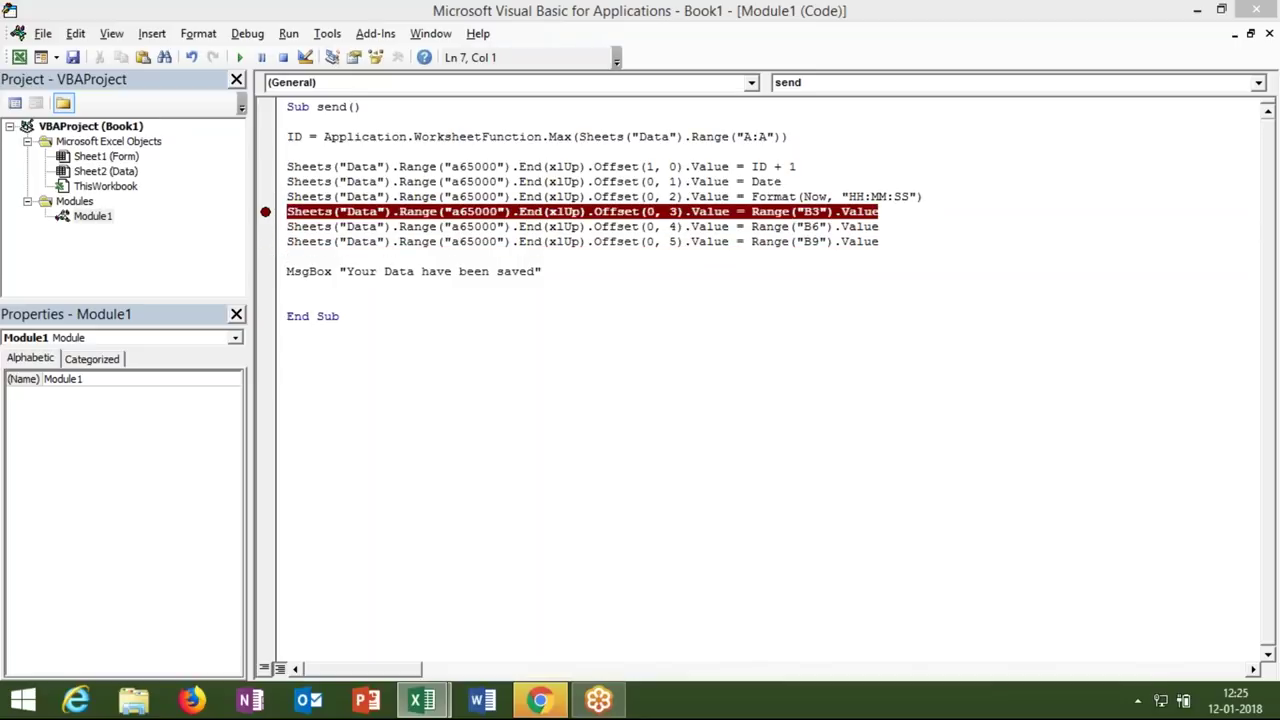
left_click_drag(287, 228, 513, 293)
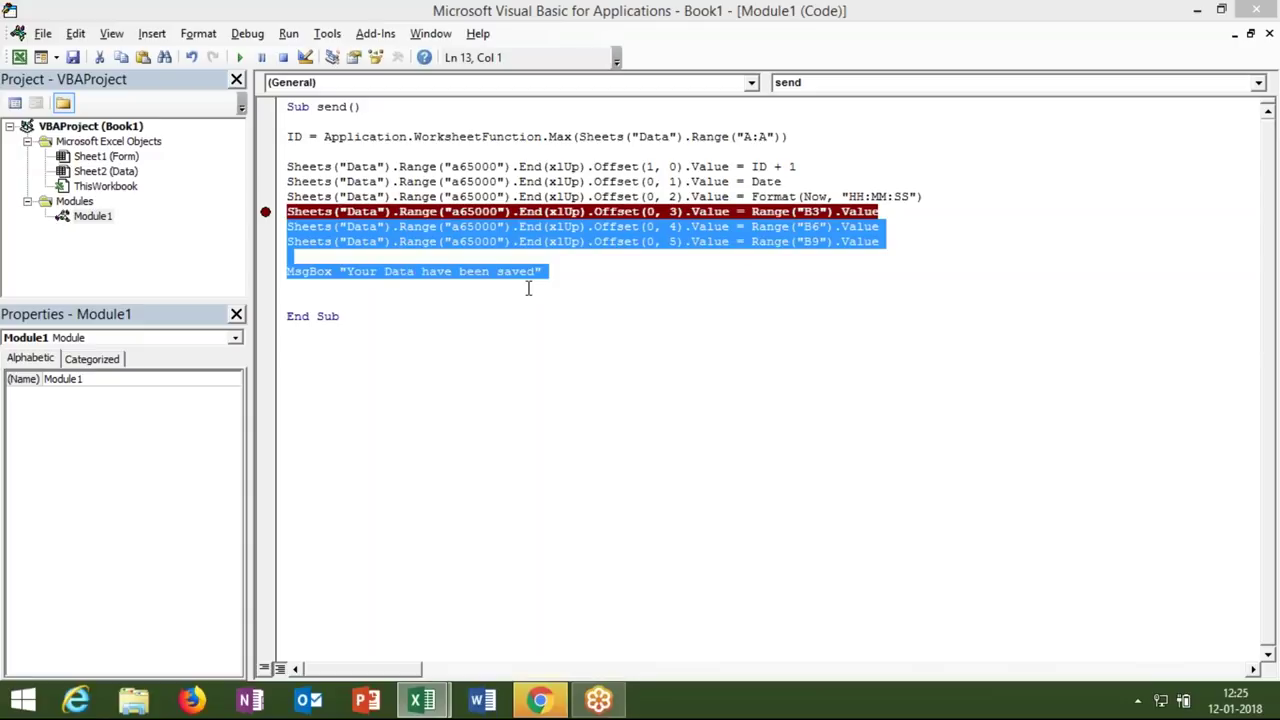
left_click(431, 255)
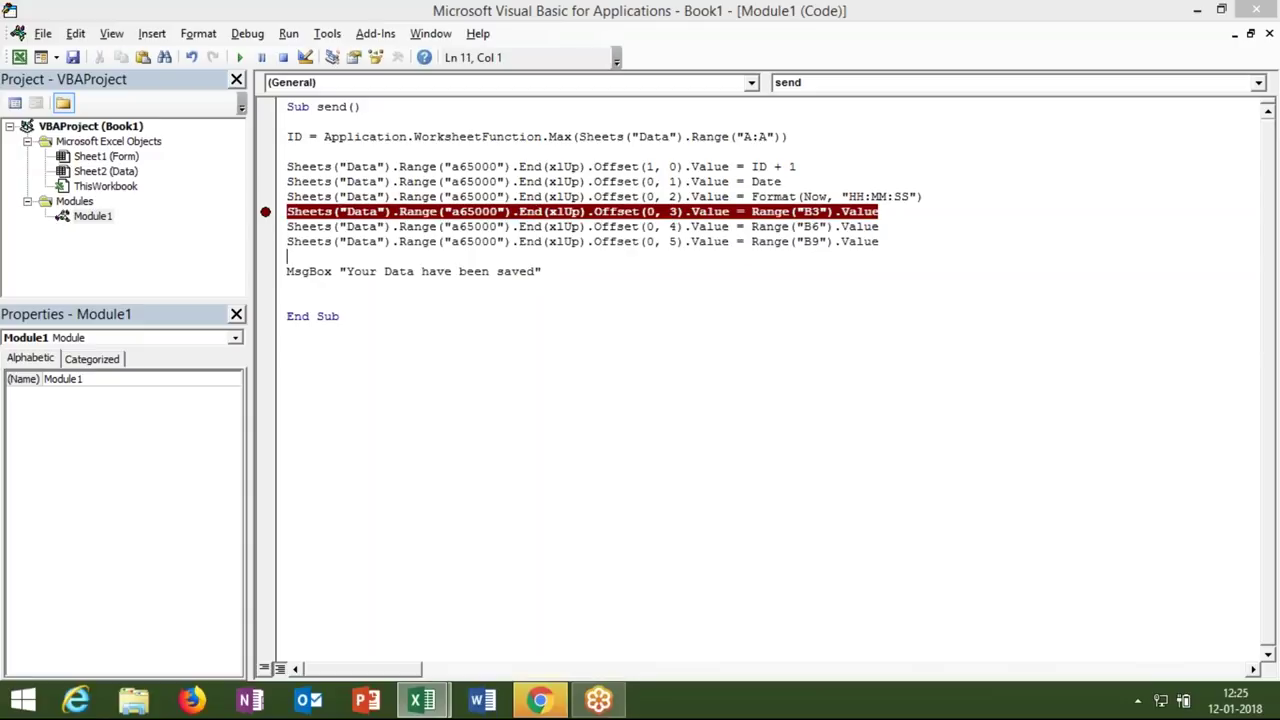
left_click(265, 214)
Start a Range("b3,b6,b9").cl statement on a new line below the MsgBox
left_click(314, 298)
key("alt+F11")
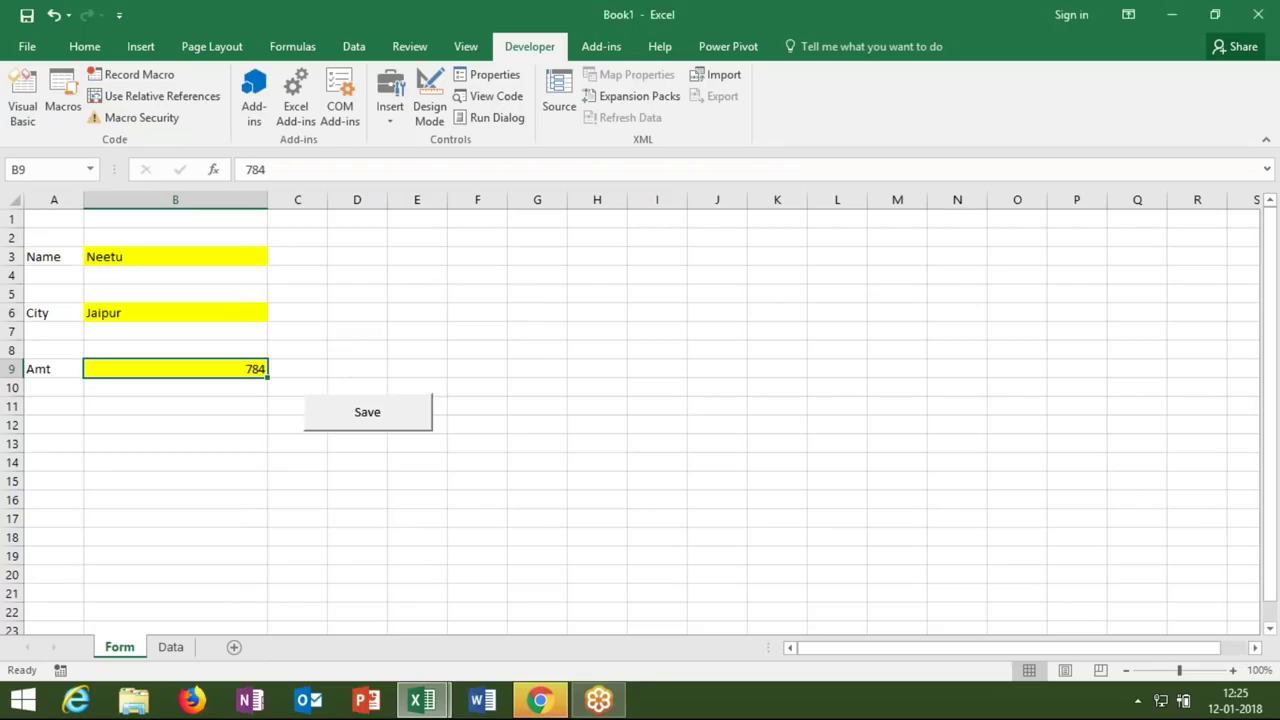
key("alt+F11")
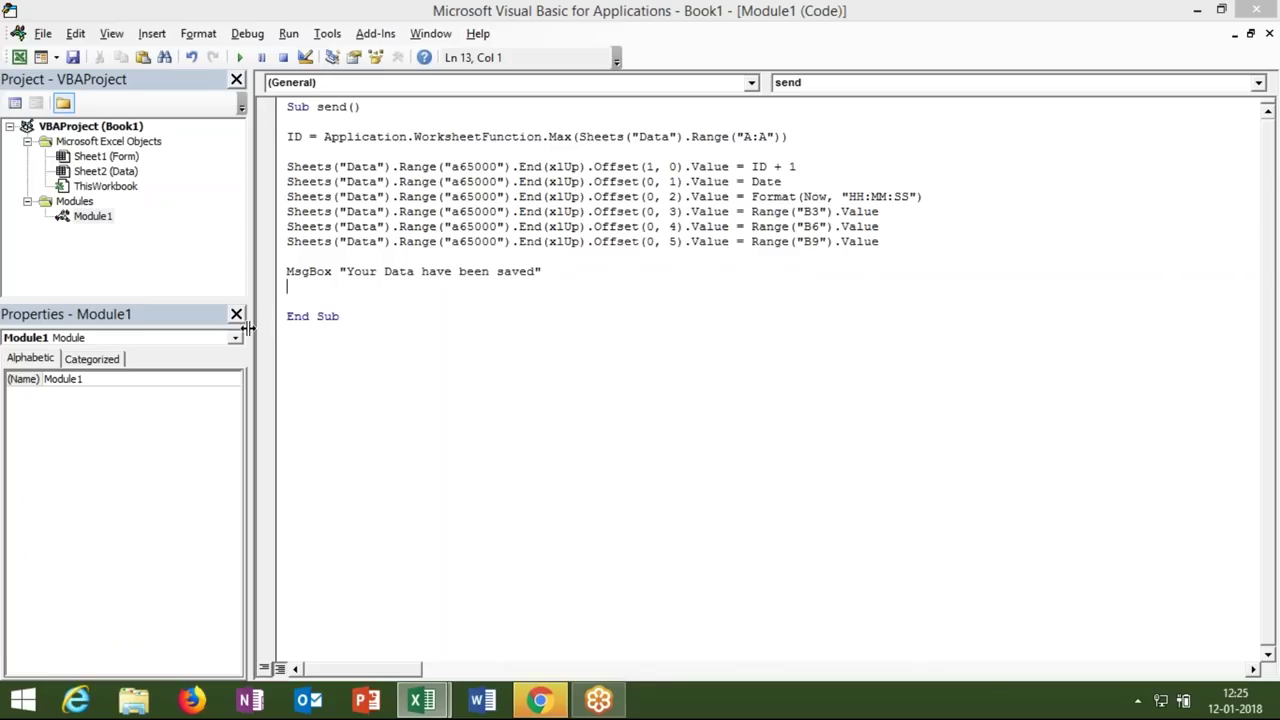
type("range")
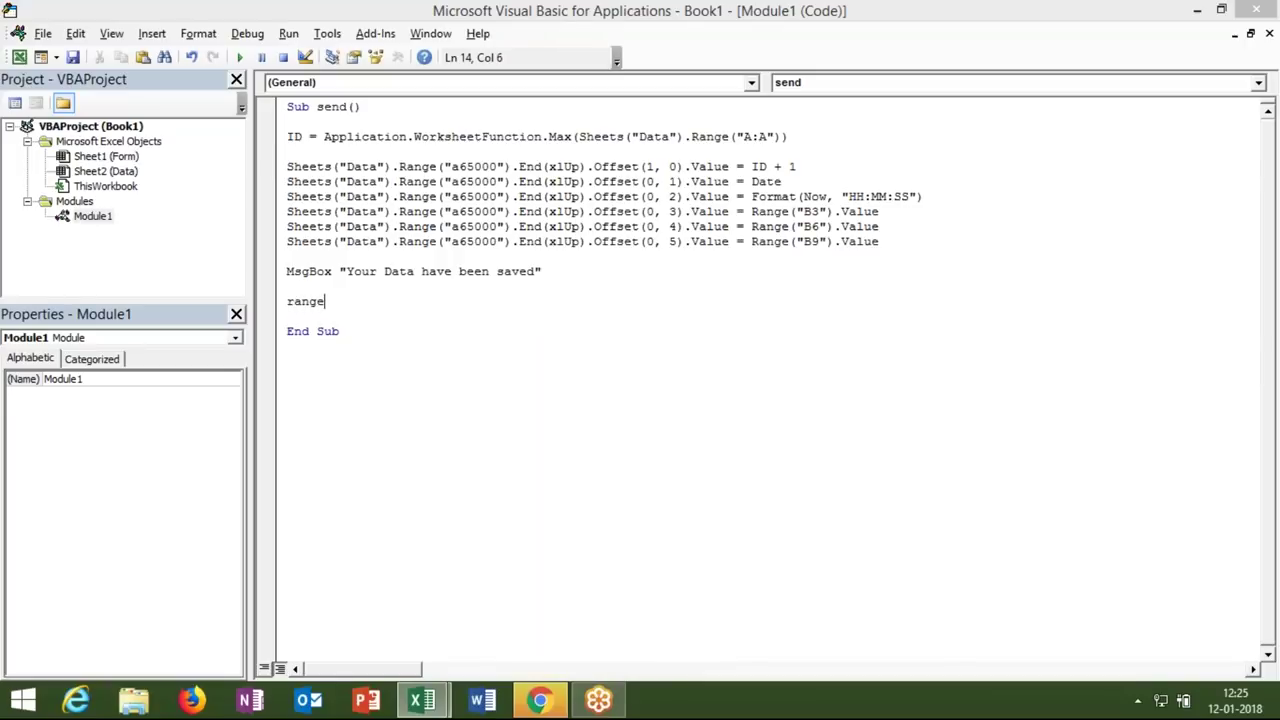
type("(\"")
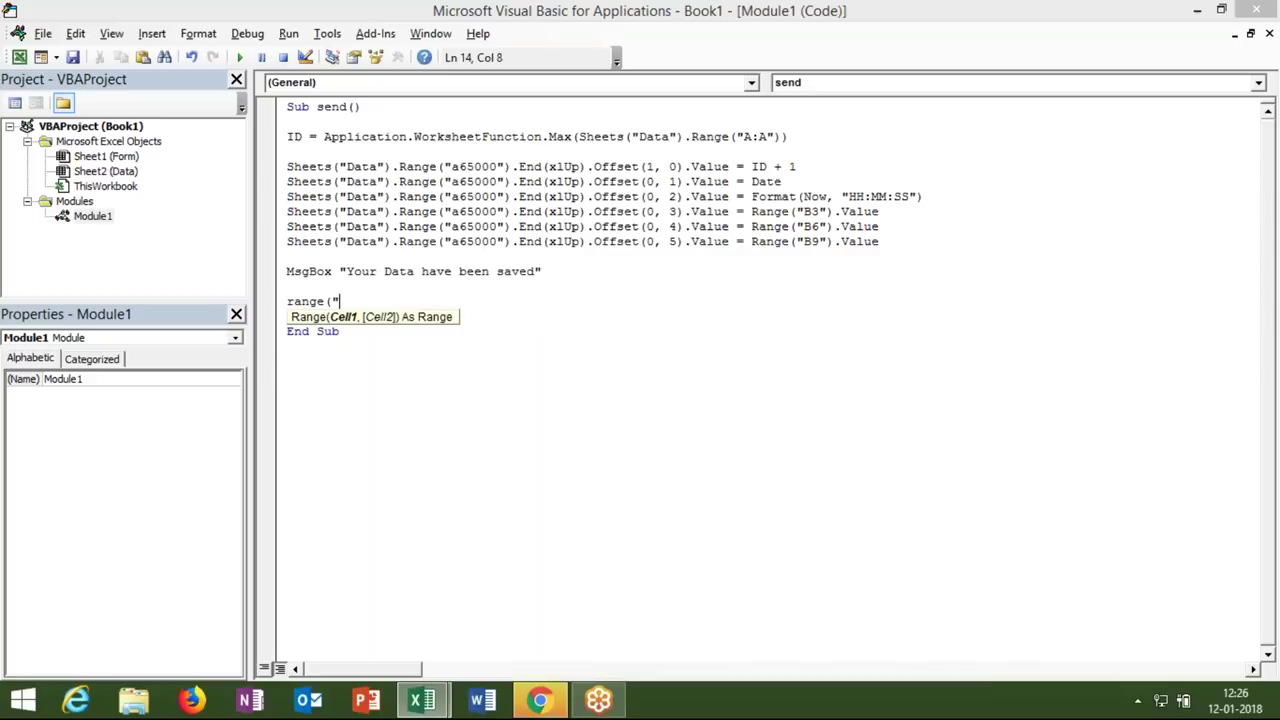
type("b3,b6,")
type("b9\"")
type(").")
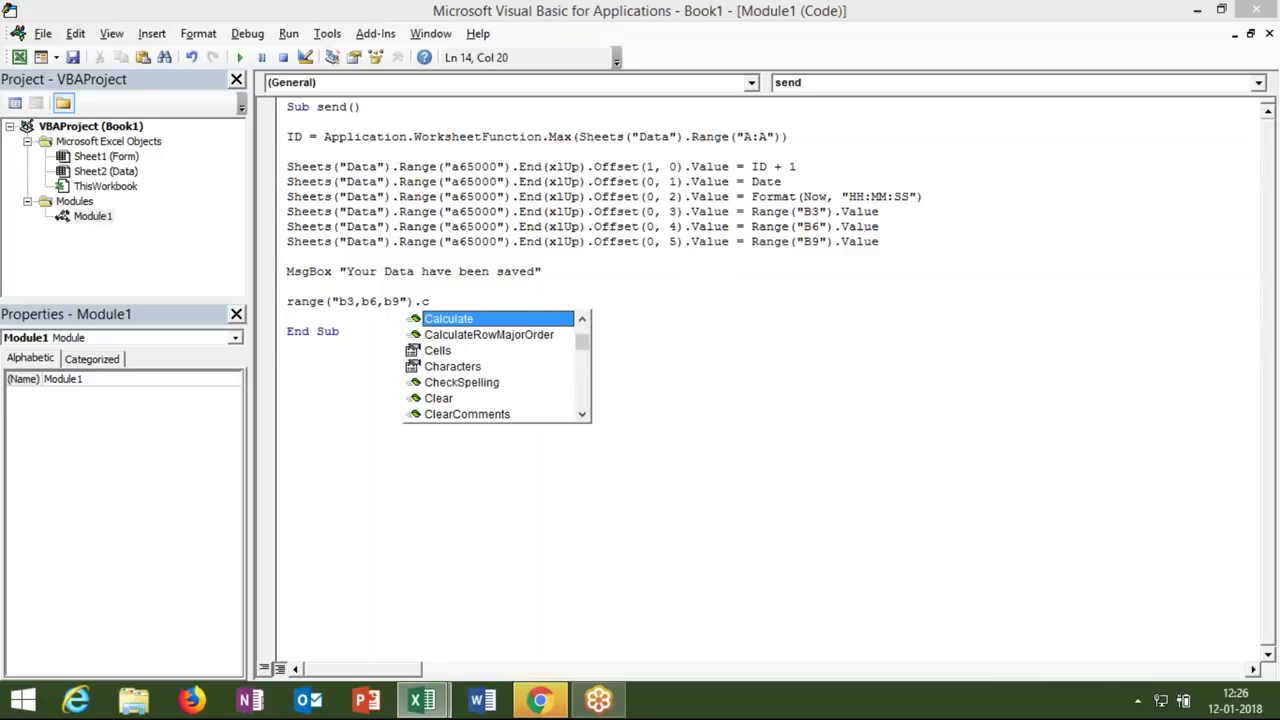
type("cl")
Complete the line as Range("b3,b6,b9").ClearContents and switch back to Excel's Form sheet
key("Down")
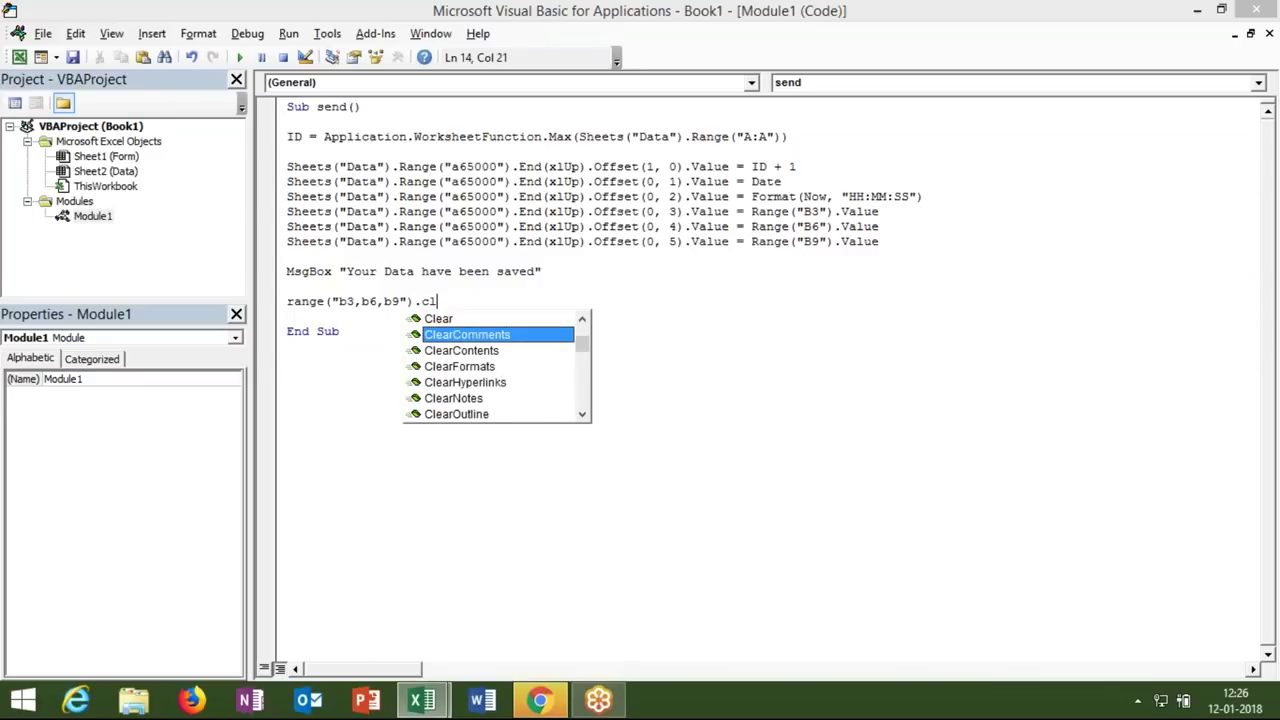
key("Down")
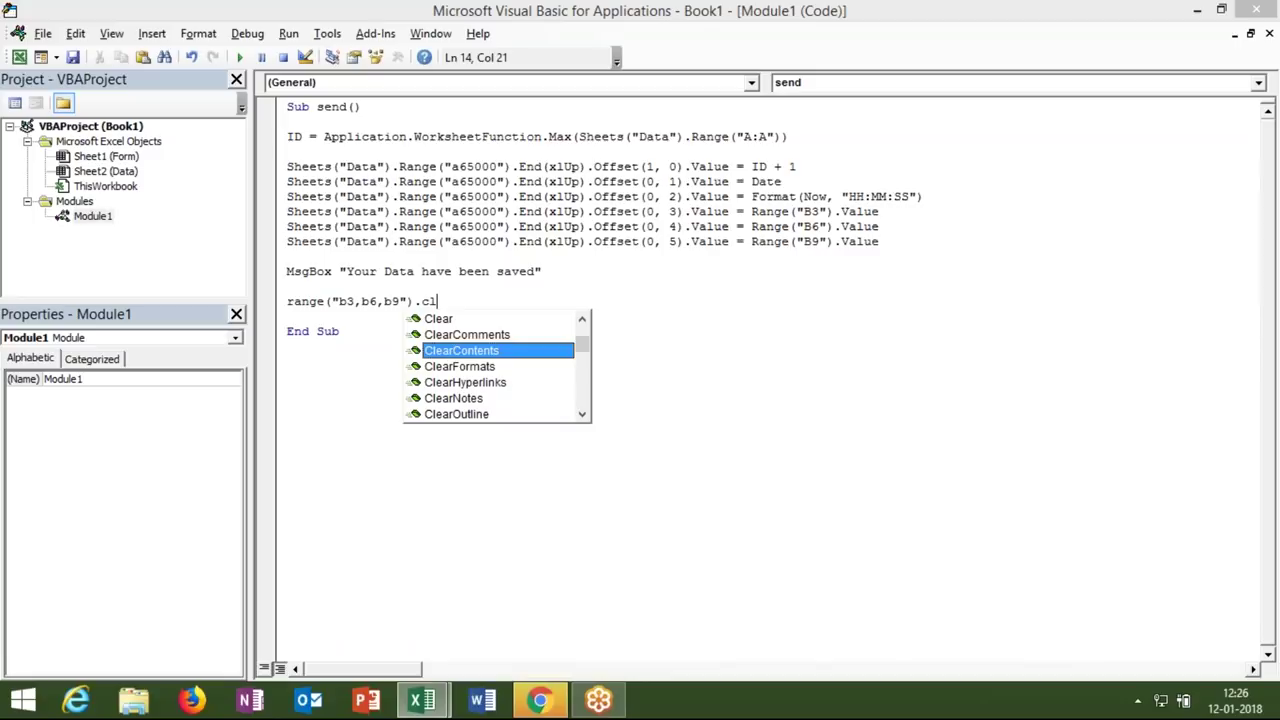
key("Tab")
left_click(304, 318)
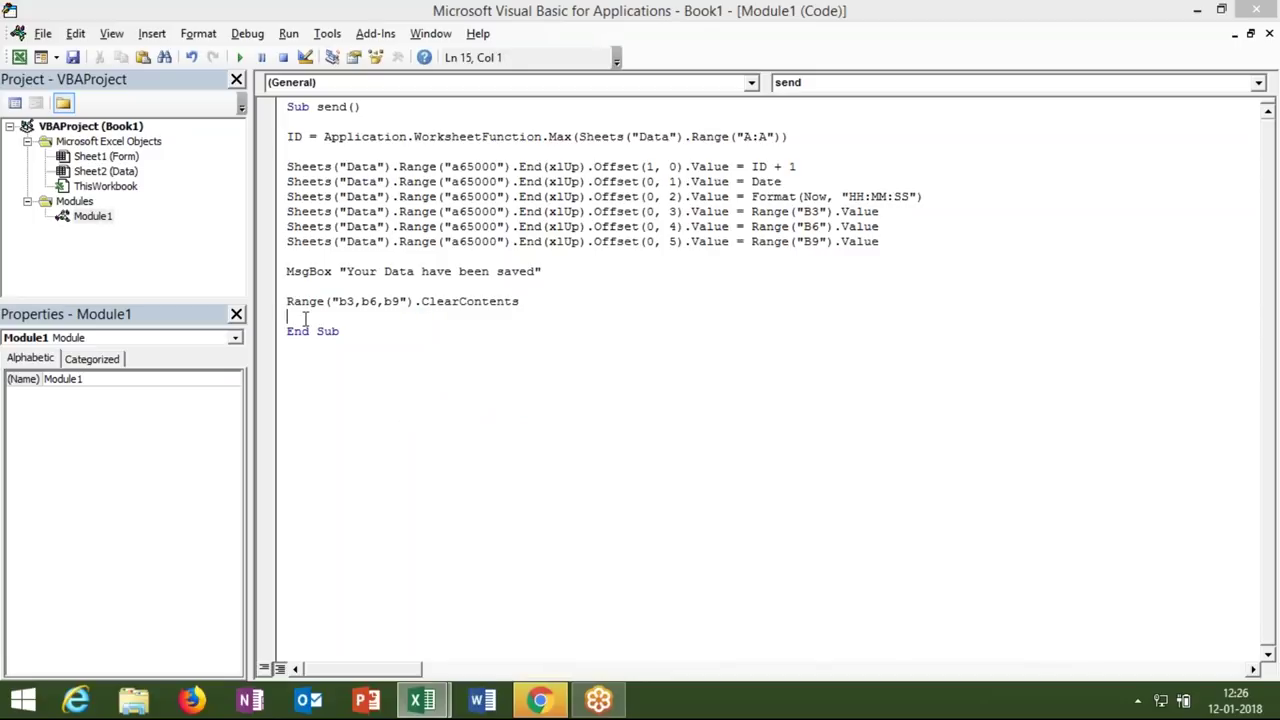
key("alt+F11")
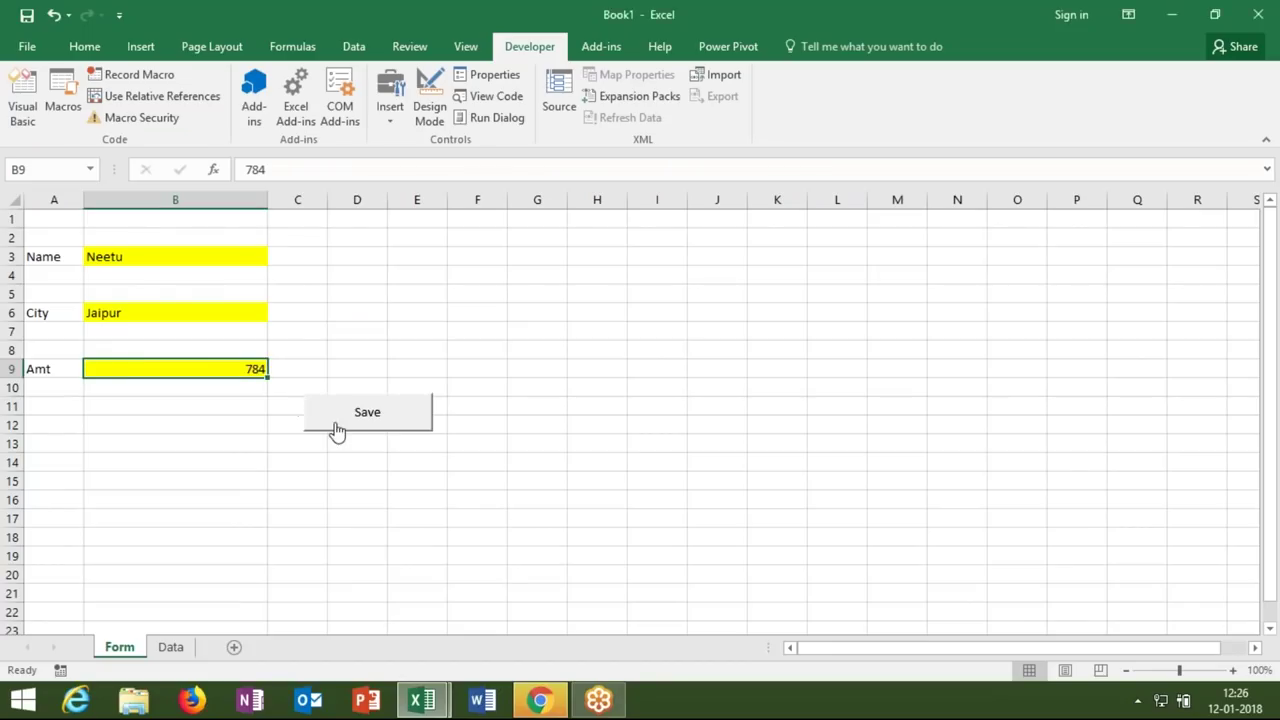
Run the Save macro, dismiss its confirmation, and check the new row on the Data sheet
left_click(337, 430)
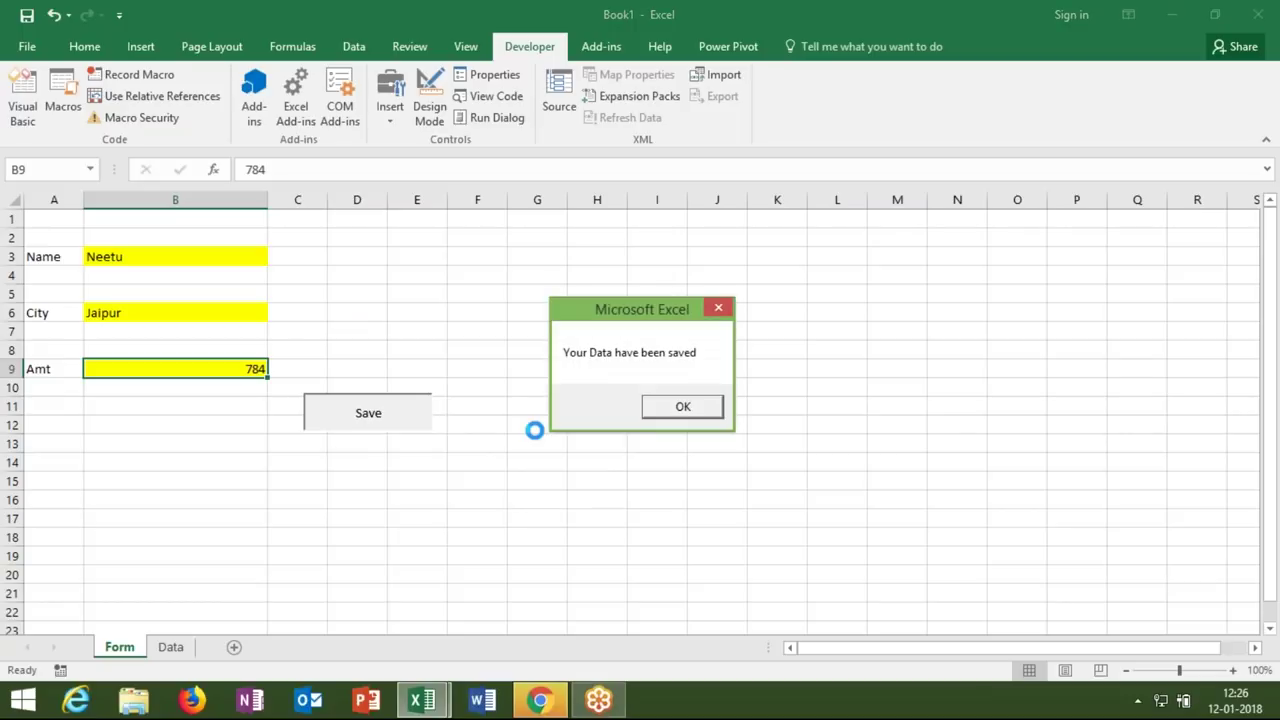
left_click(688, 416)
left_click(170, 647)
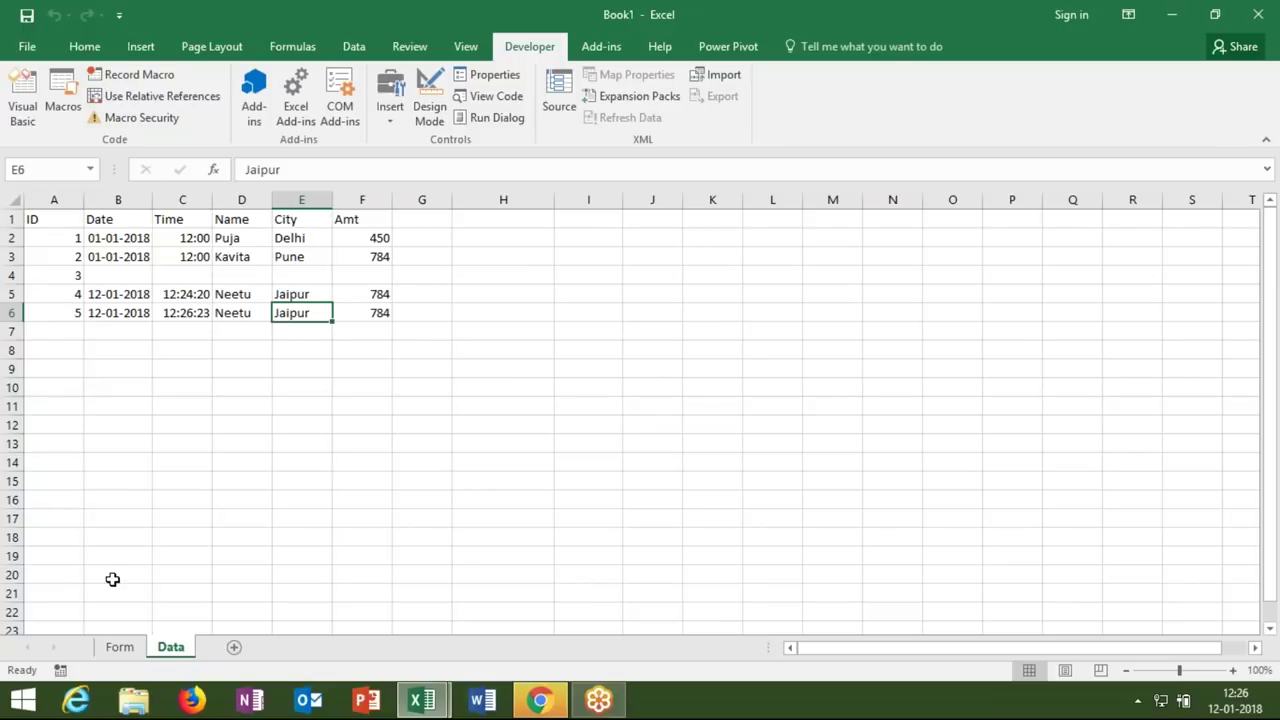
left_click(119, 647)
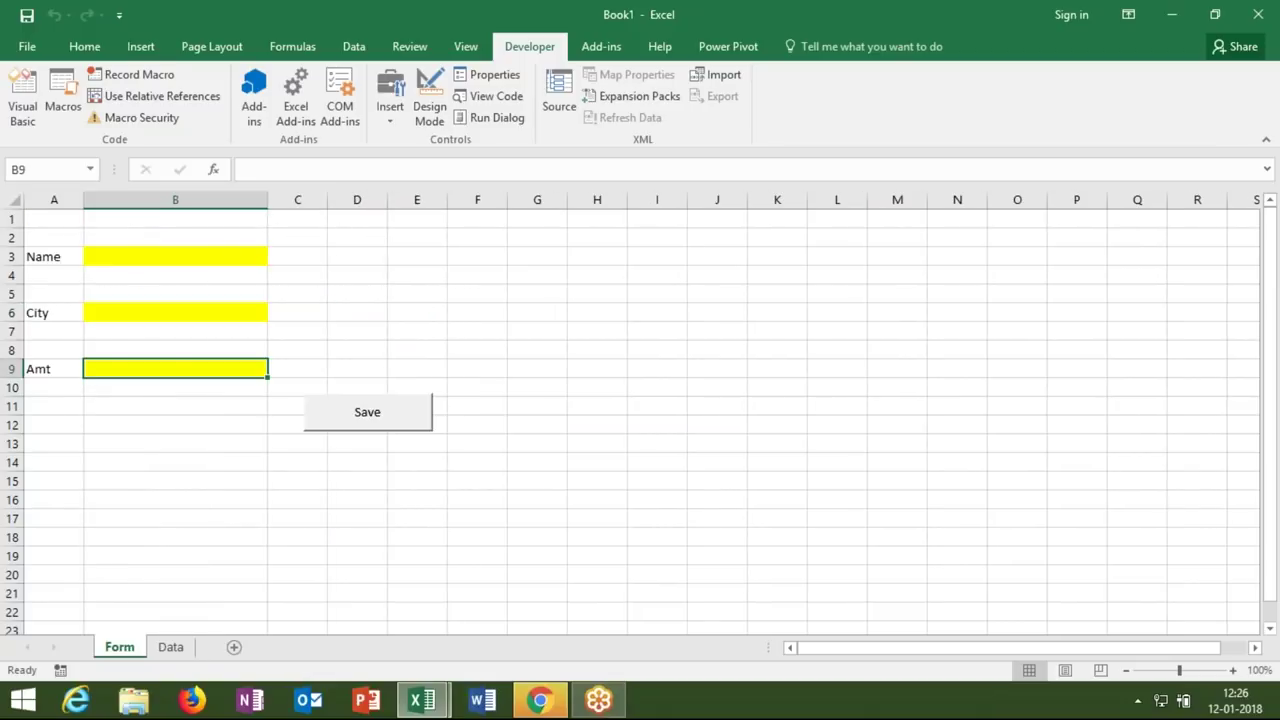
On the Form sheet, Ctrl-select the B3, B6 and B9 input cells together
left_click(141, 255)
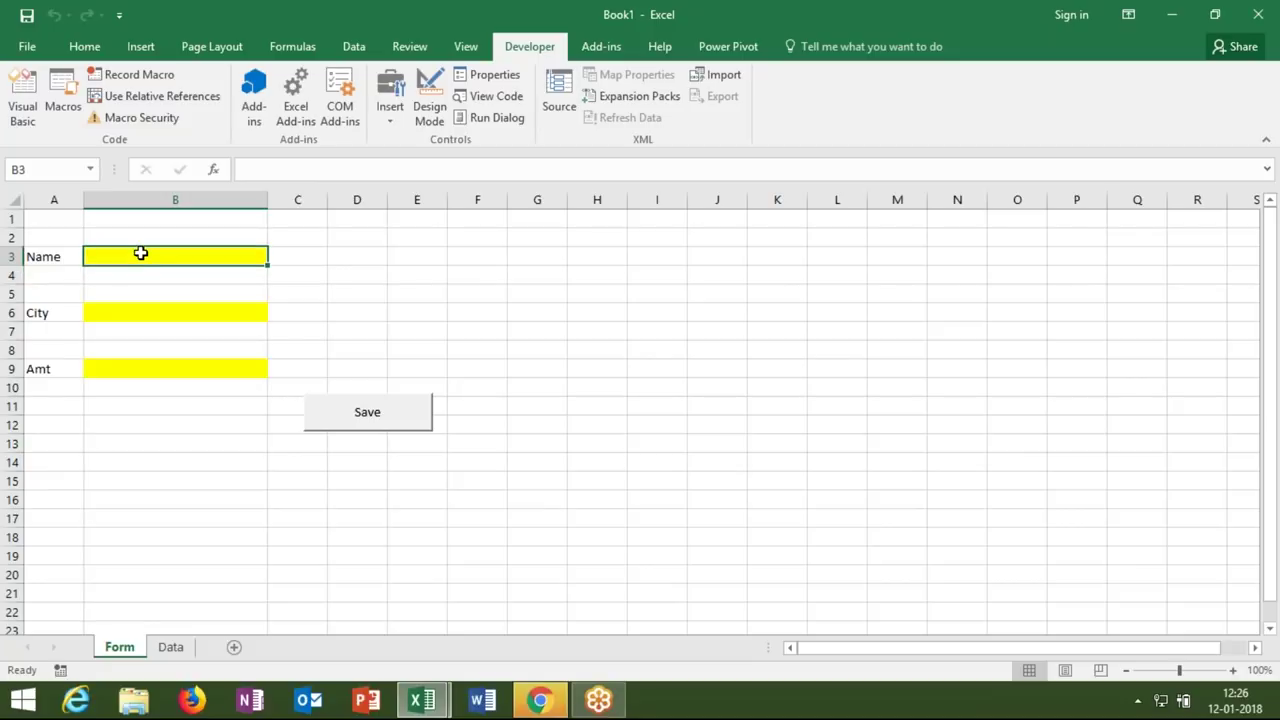
key("Return")
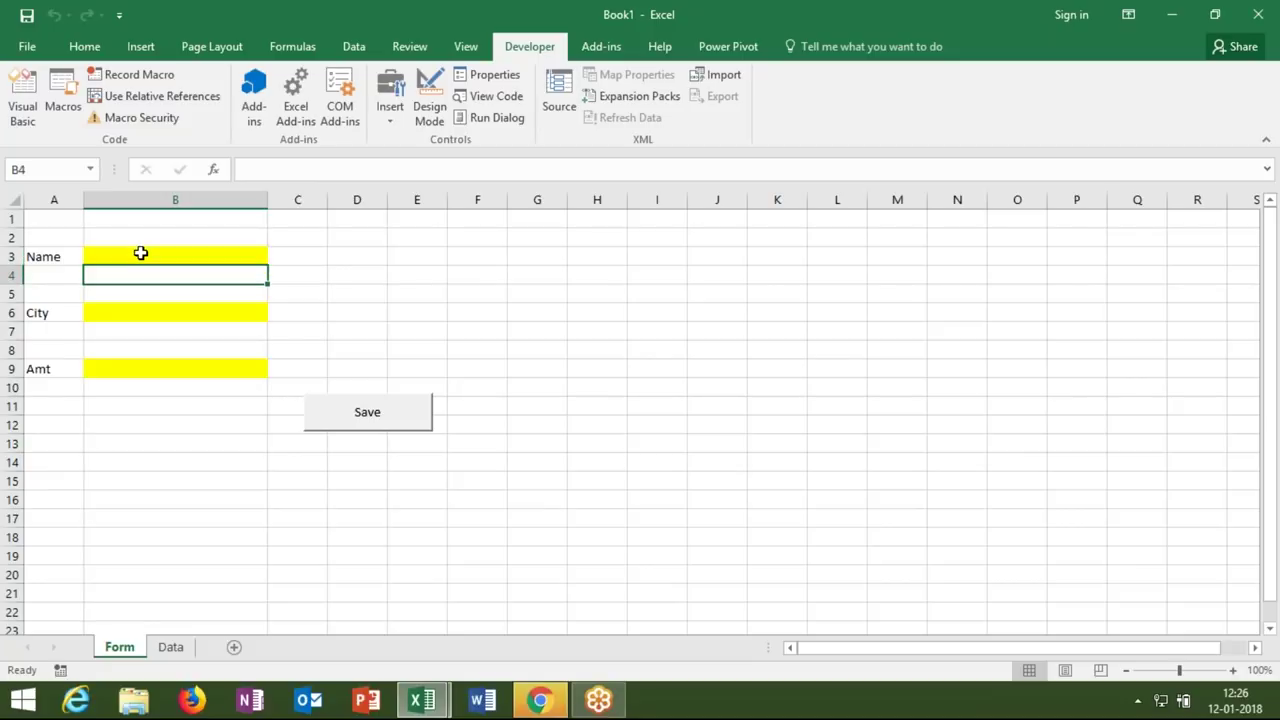
left_click(279, 250)
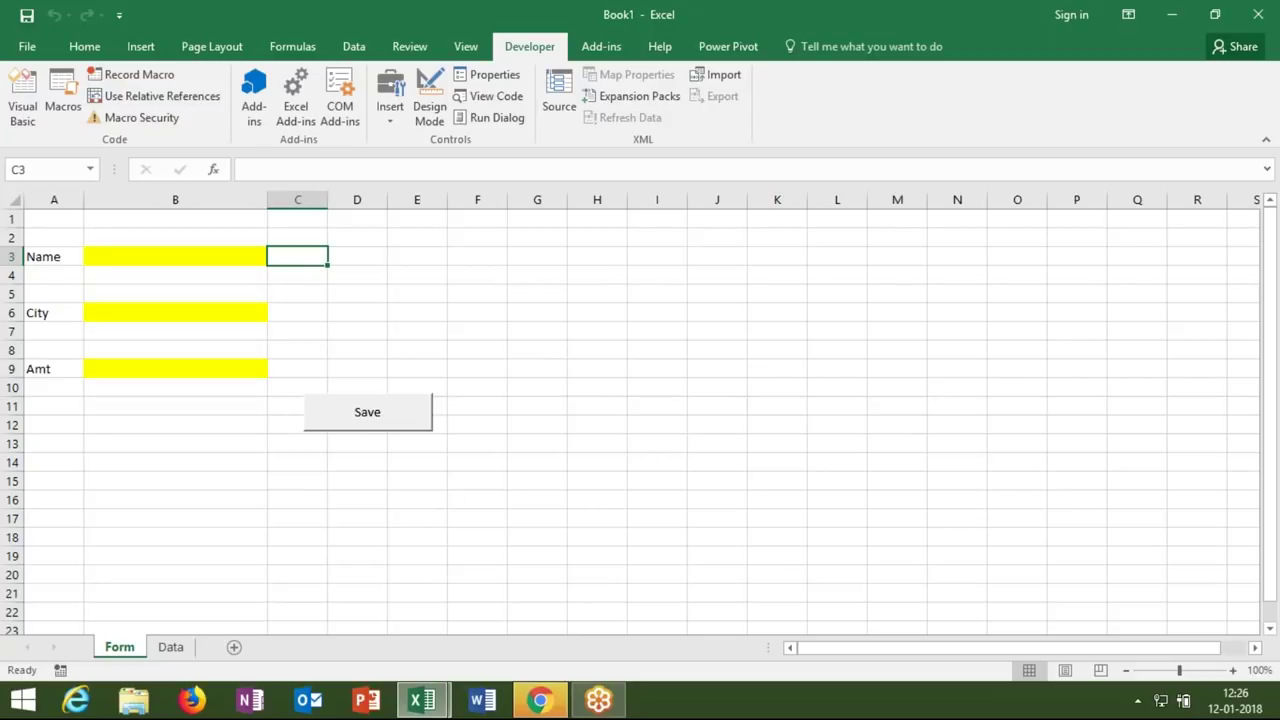
left_click(231, 255)
left_click(210, 313)
left_click(194, 370)
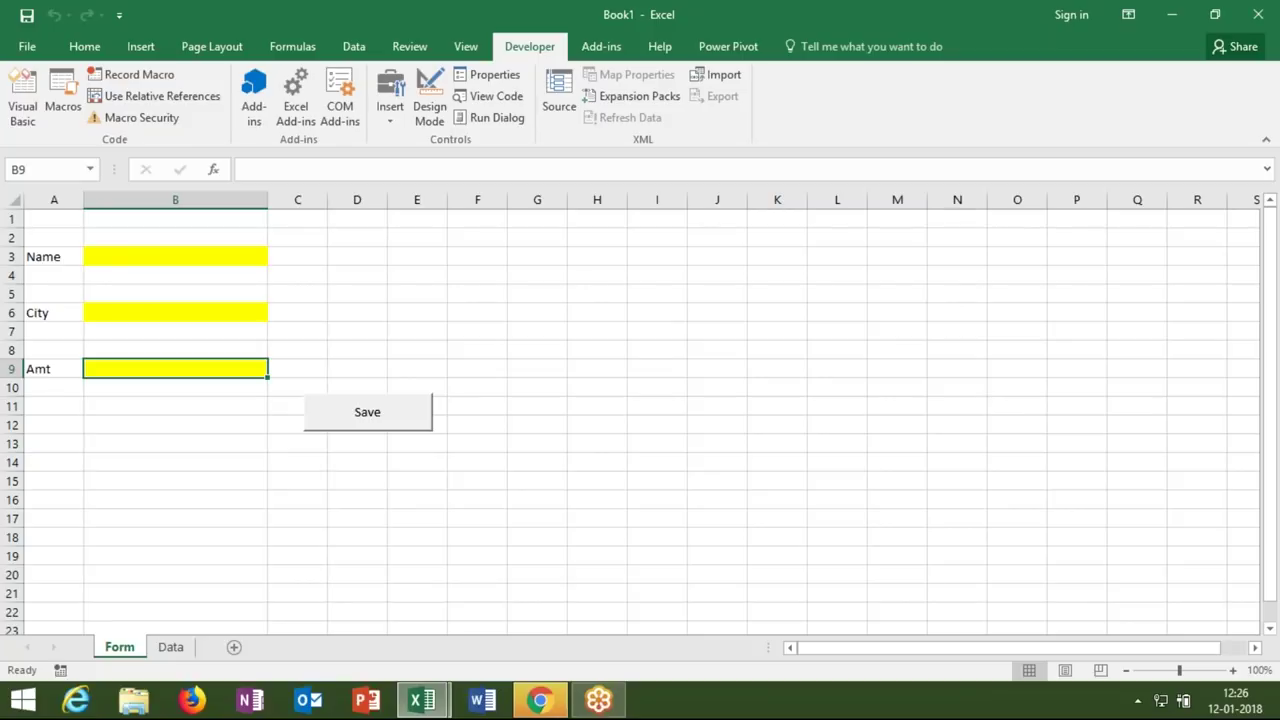
left_click(189, 256)
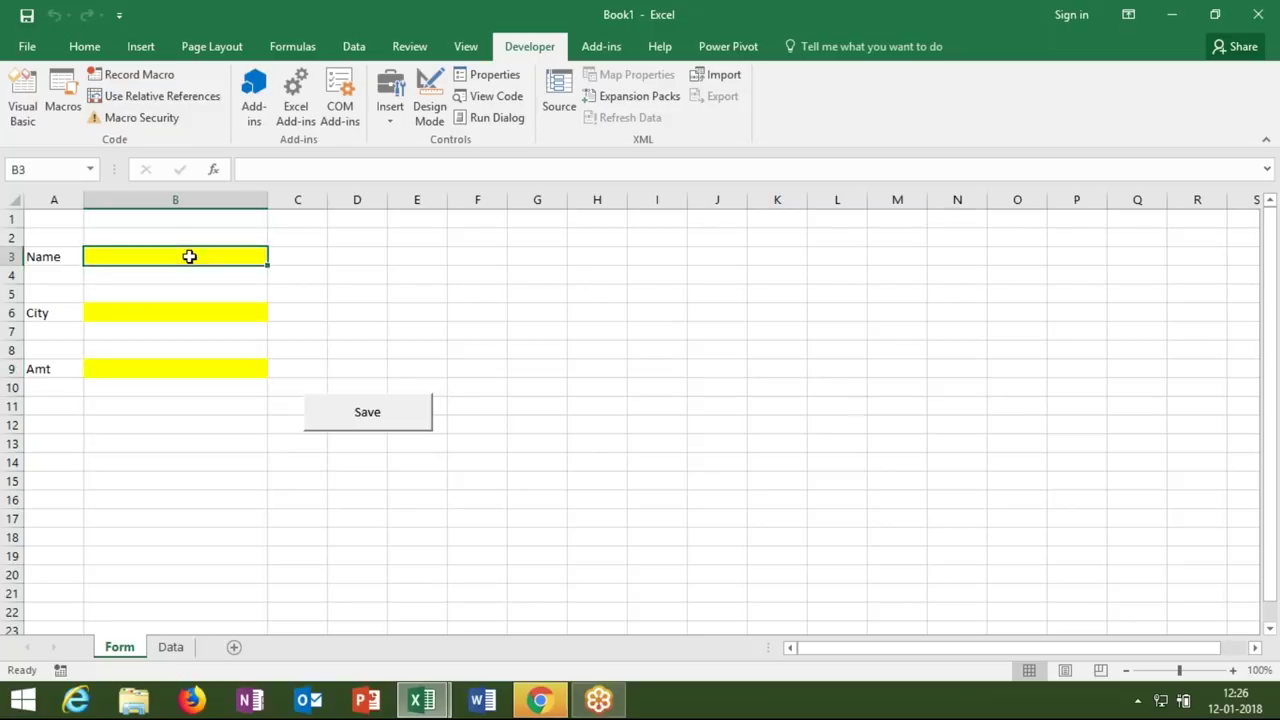
left_click(180, 311)
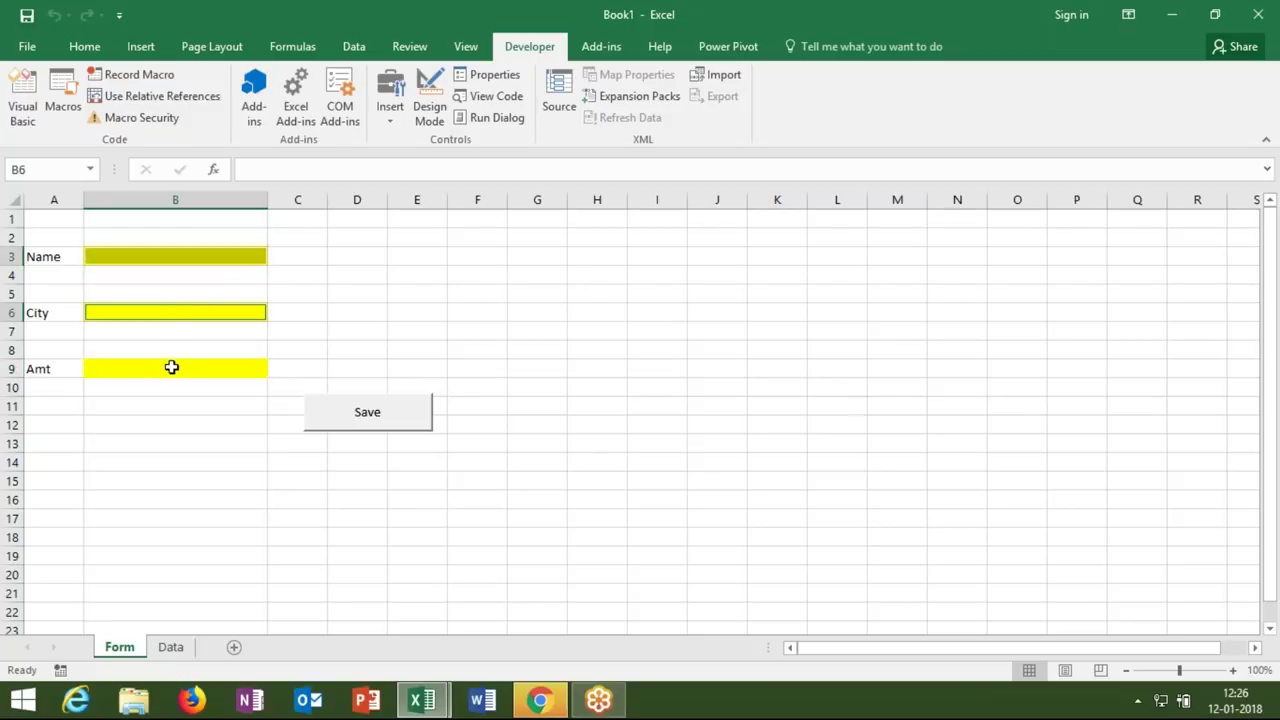
left_click(172, 368)
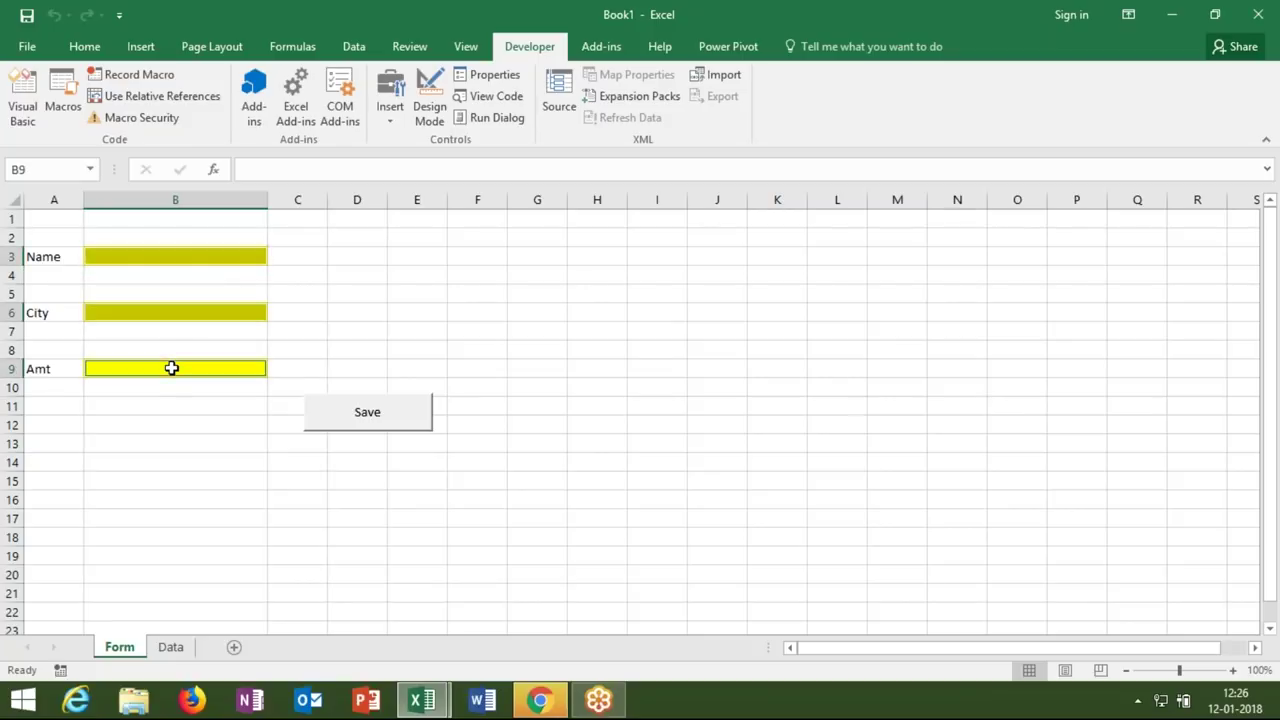
Open the Form sheet's Protect Sheet dialog and cancel it for now
right_click(119, 648)
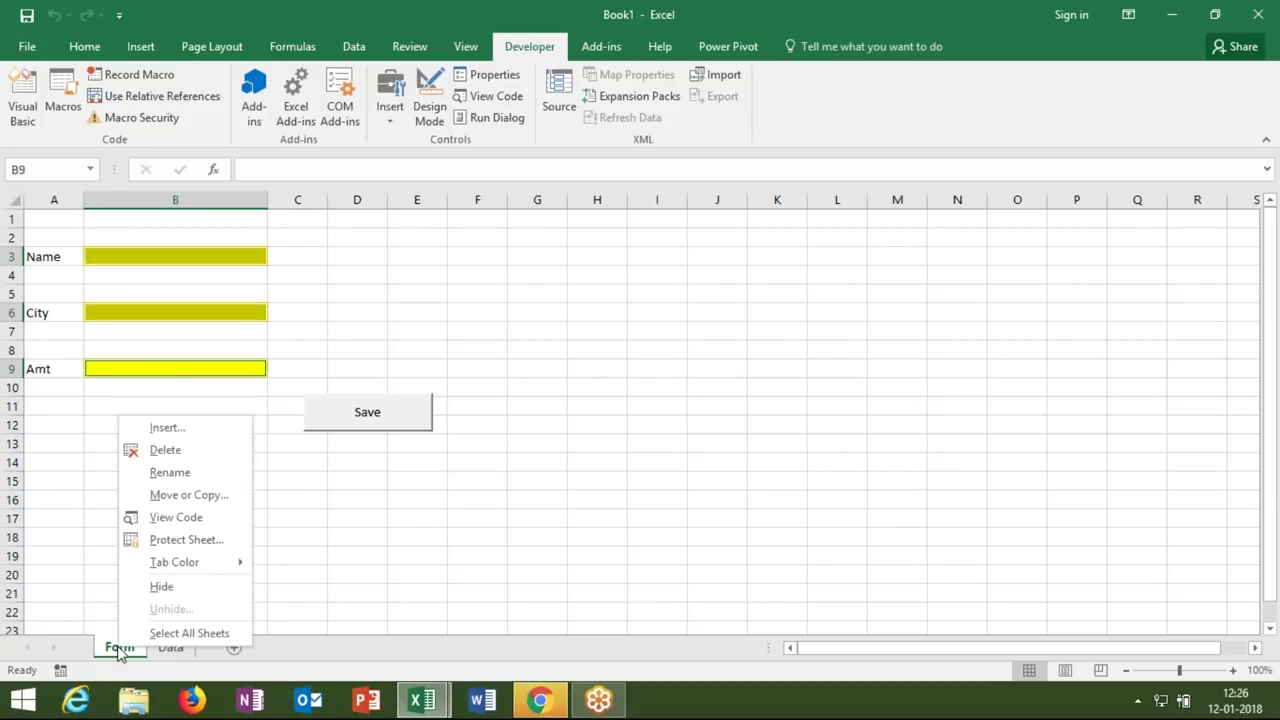
left_click(154, 542)
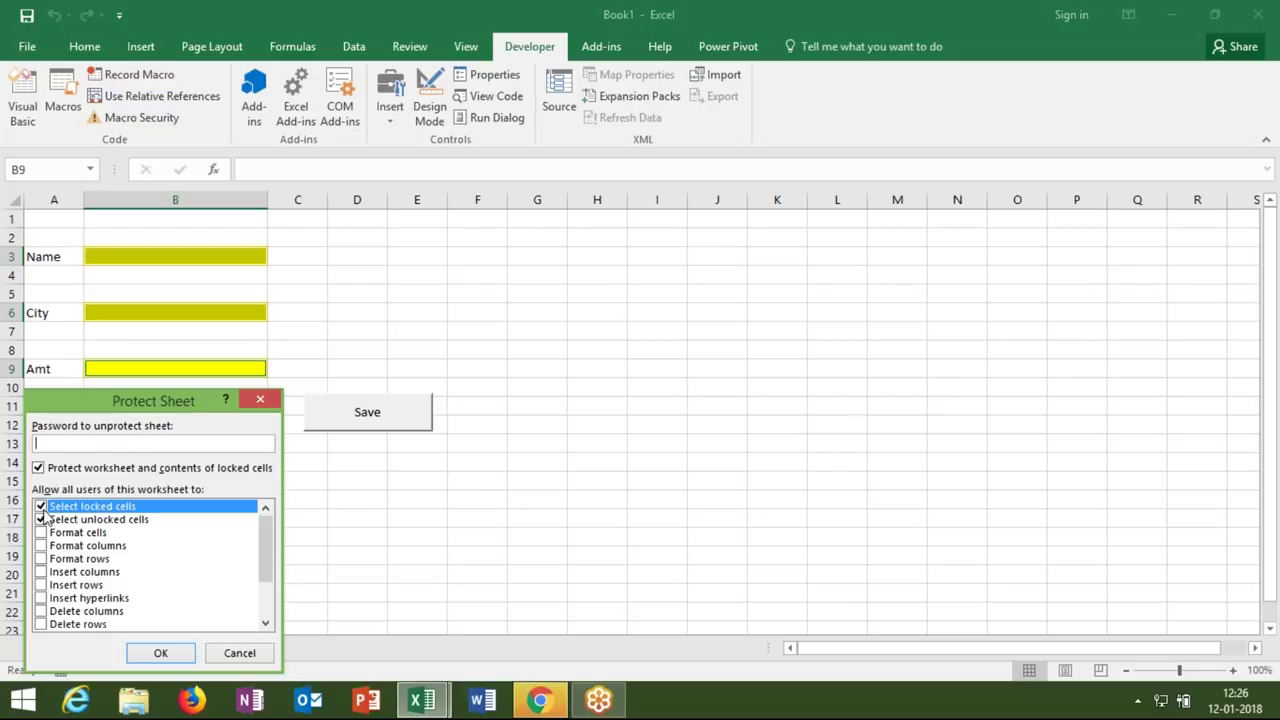
key("Return")
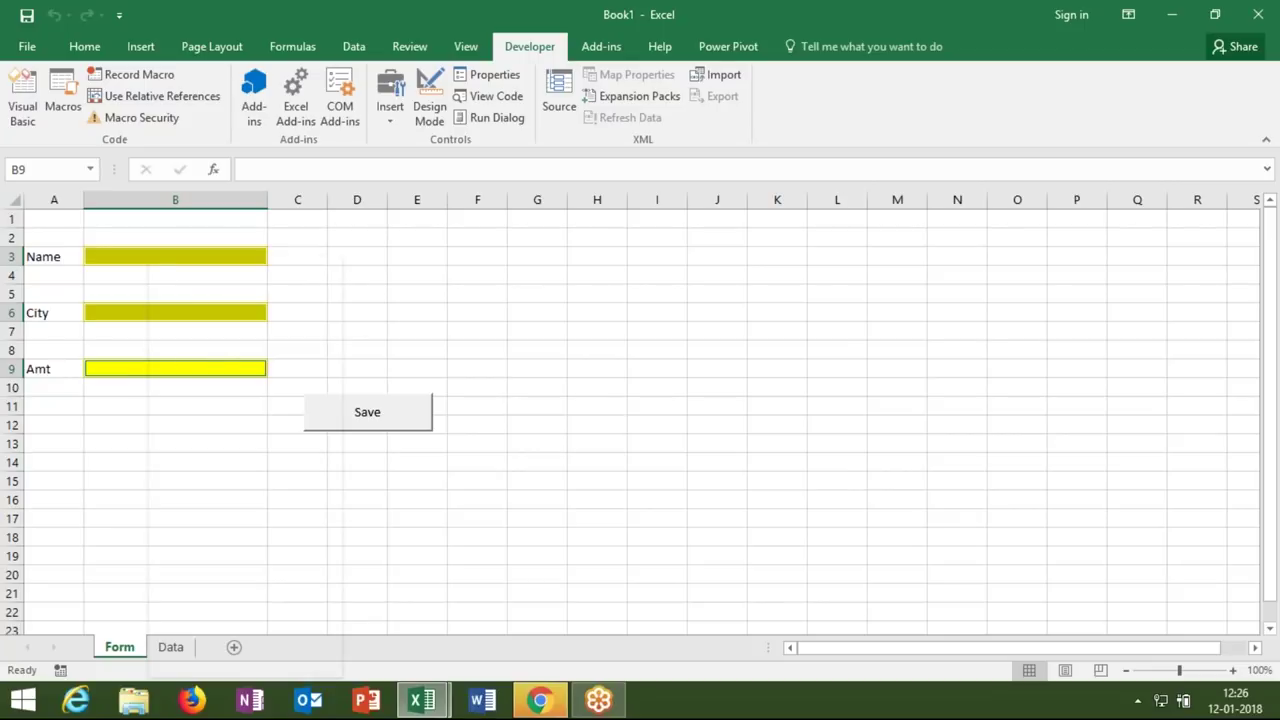
Clear the Locked option in Format Cells Protection for the selected input cells
right_click(148, 365)
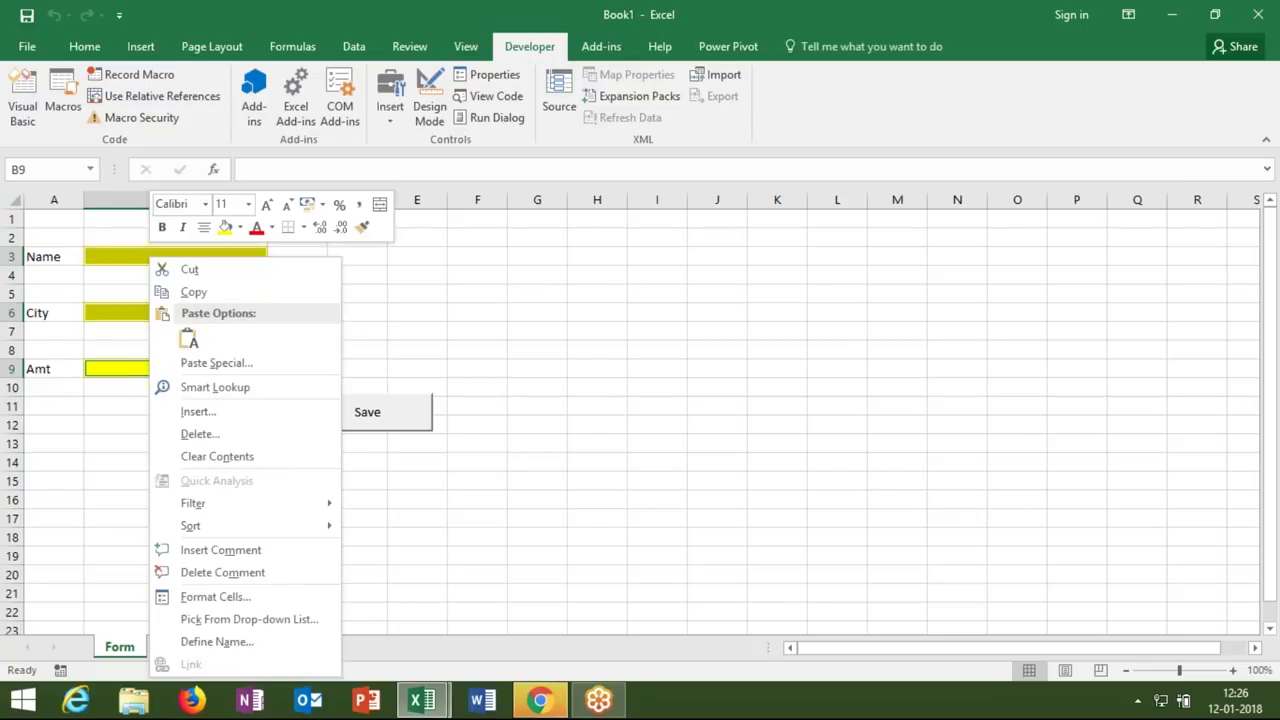
left_click(210, 596)
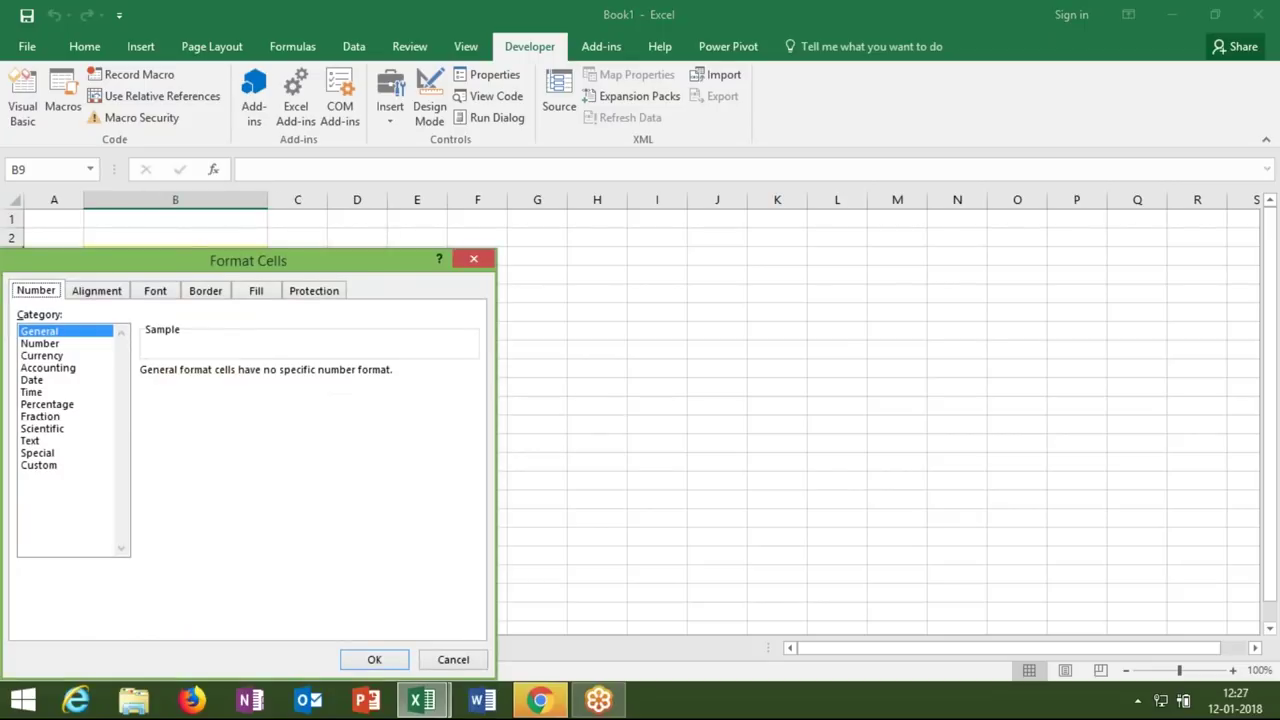
left_click(308, 292)
left_click(23, 316)
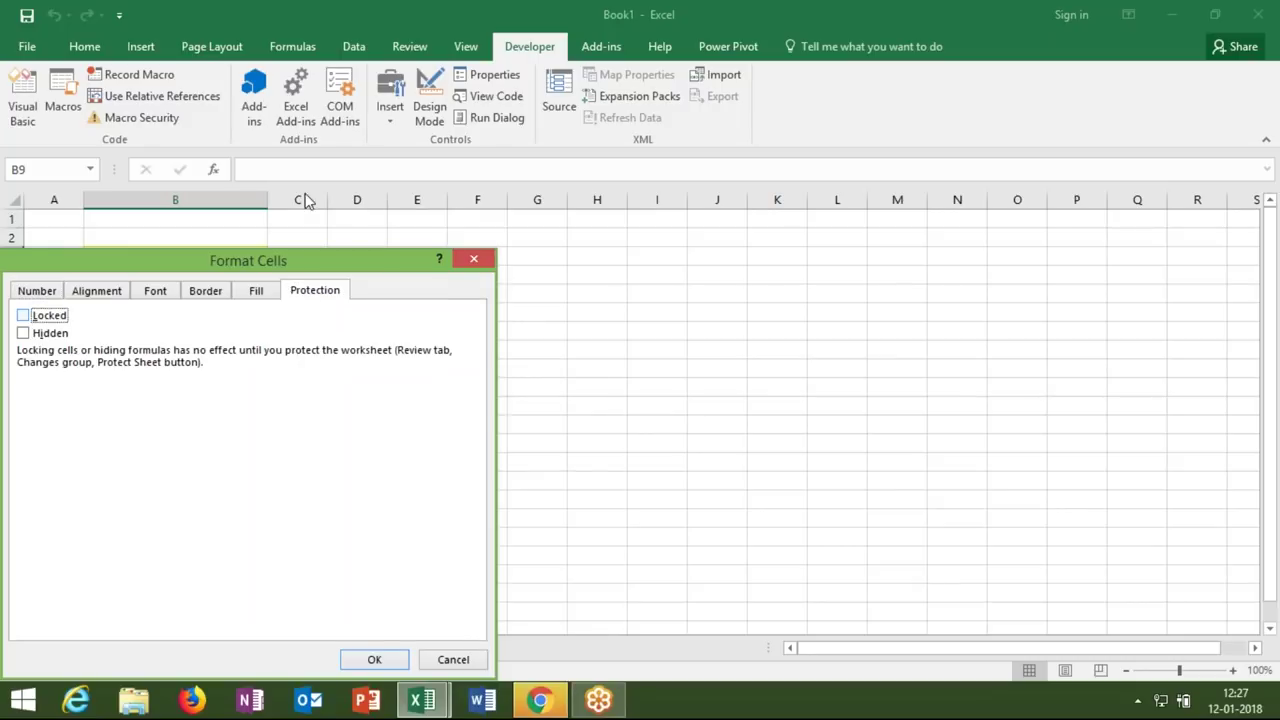
left_click(1080, 22)
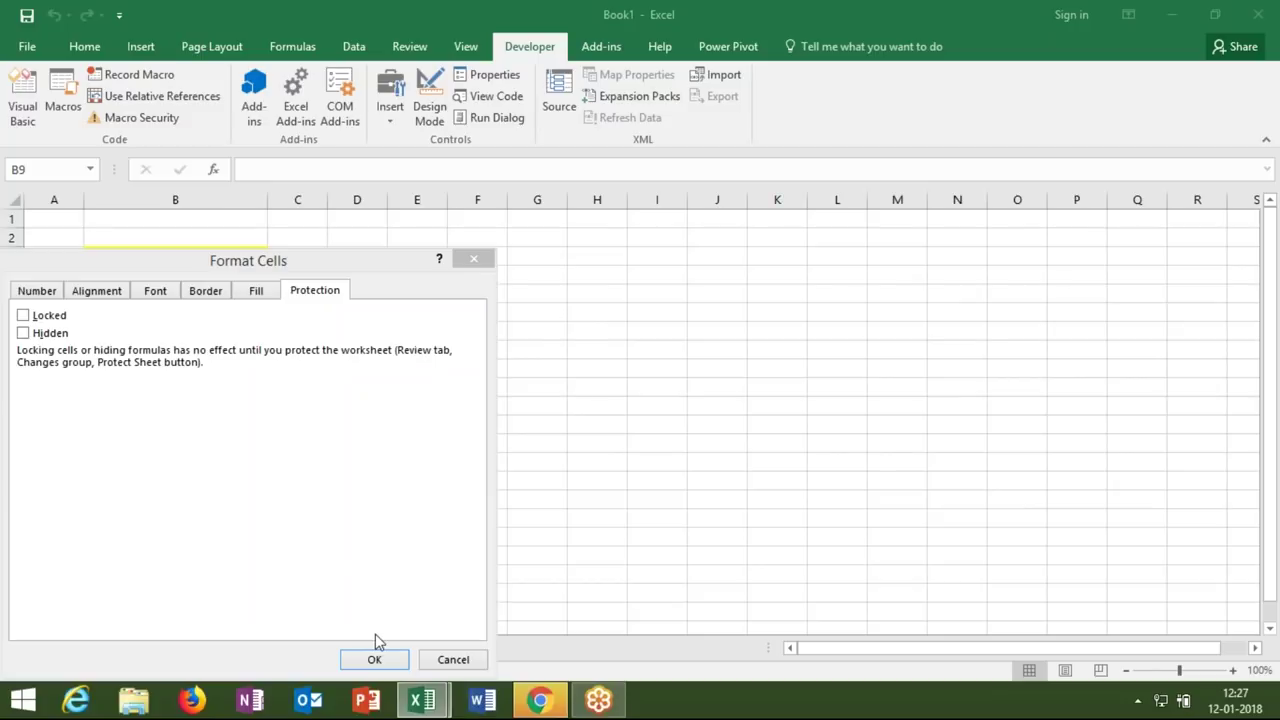
left_click(376, 660)
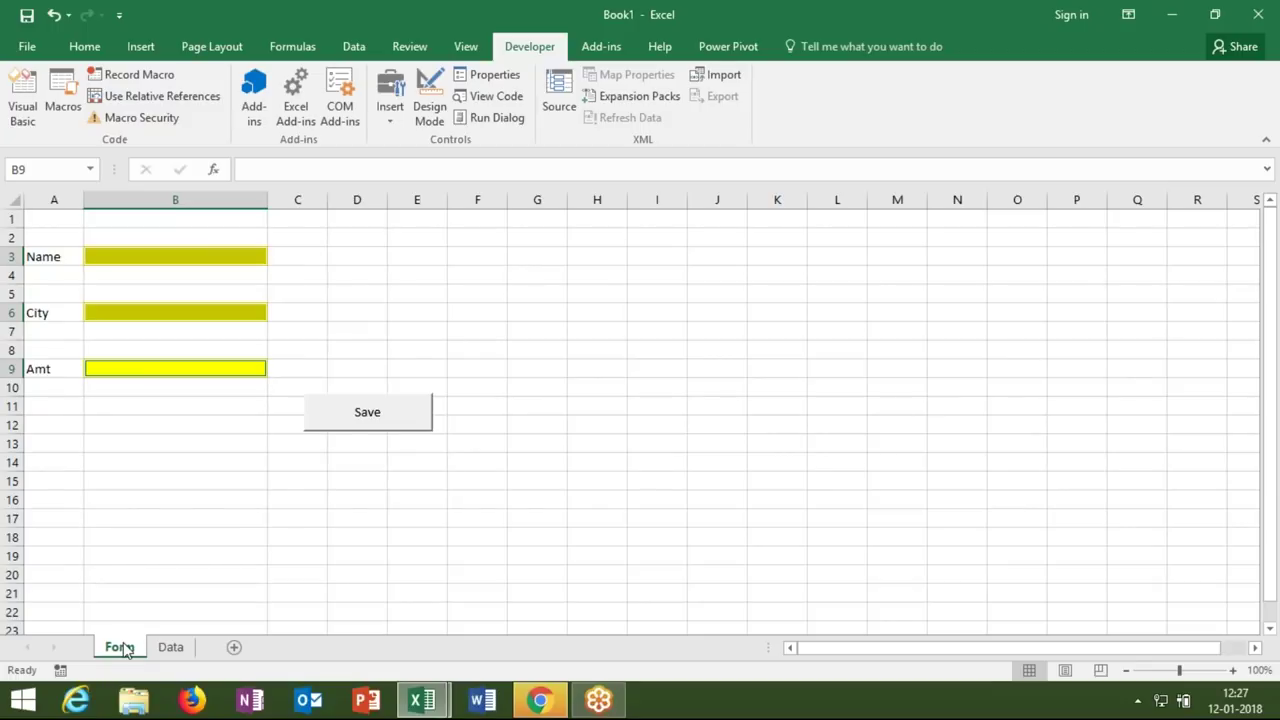
Protect the Form sheet, allowing users to select only unlocked cells
right_click(126, 652)
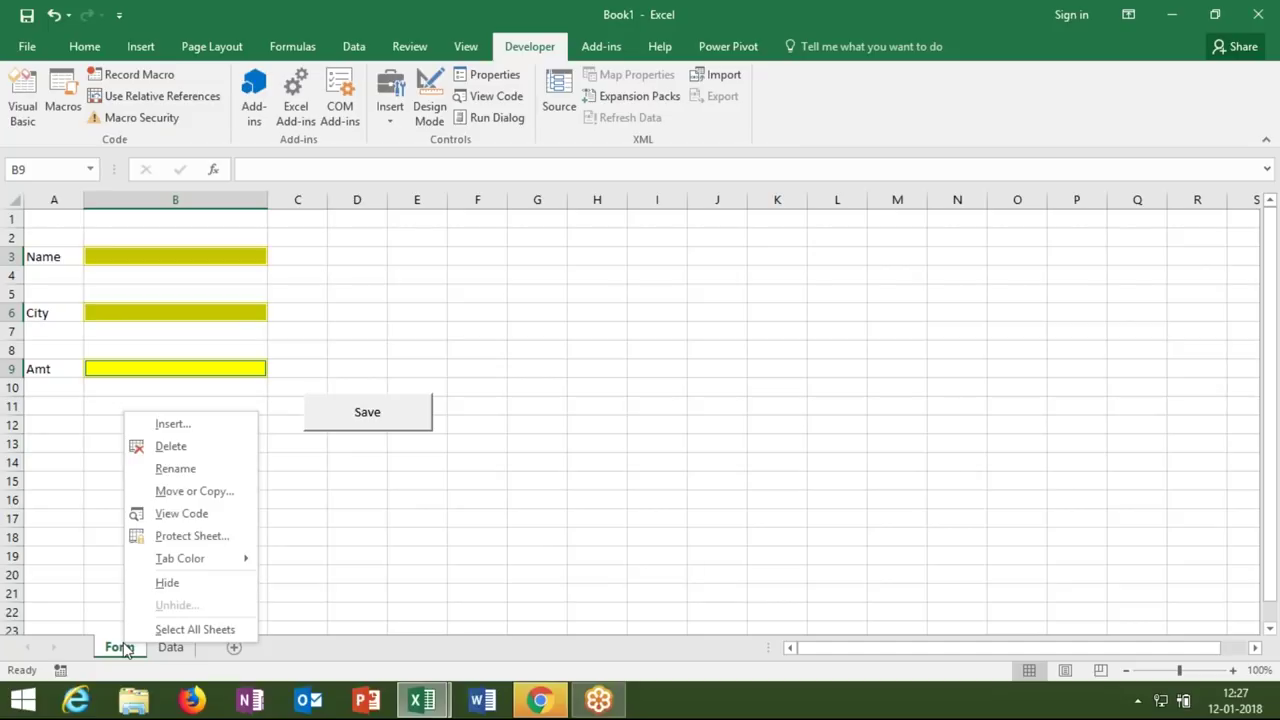
left_click(167, 537)
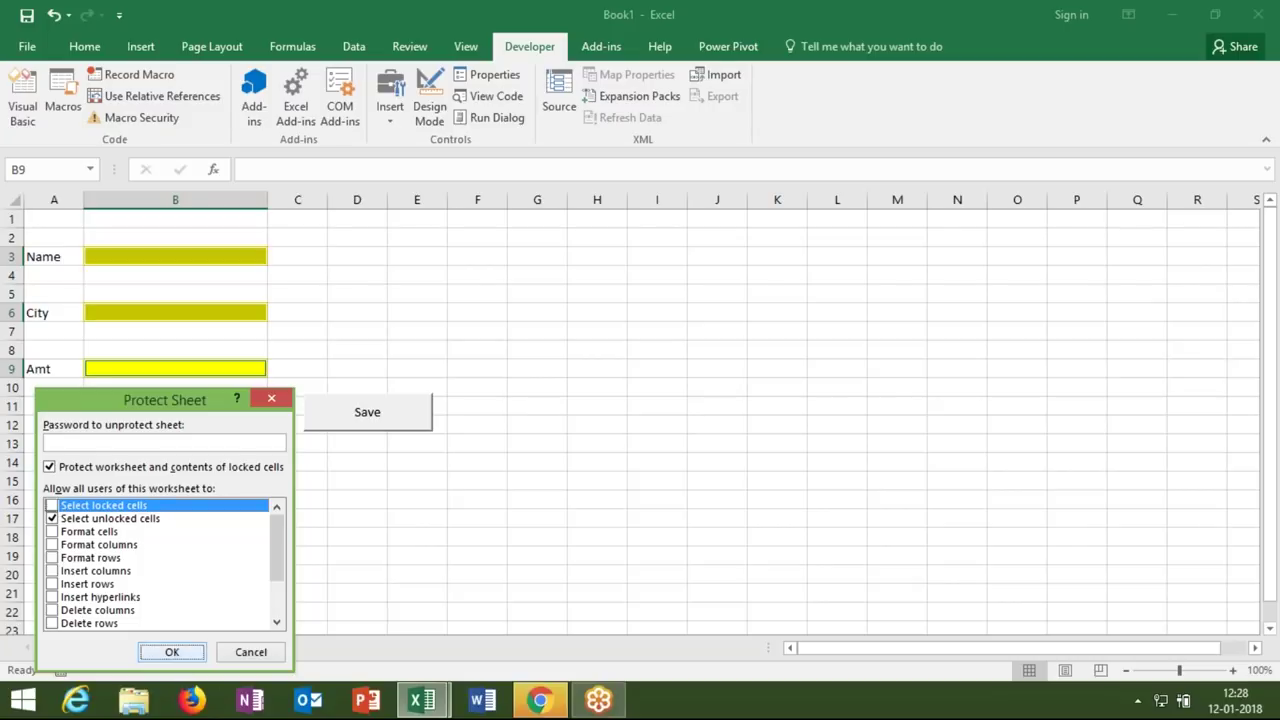
left_click(172, 651)
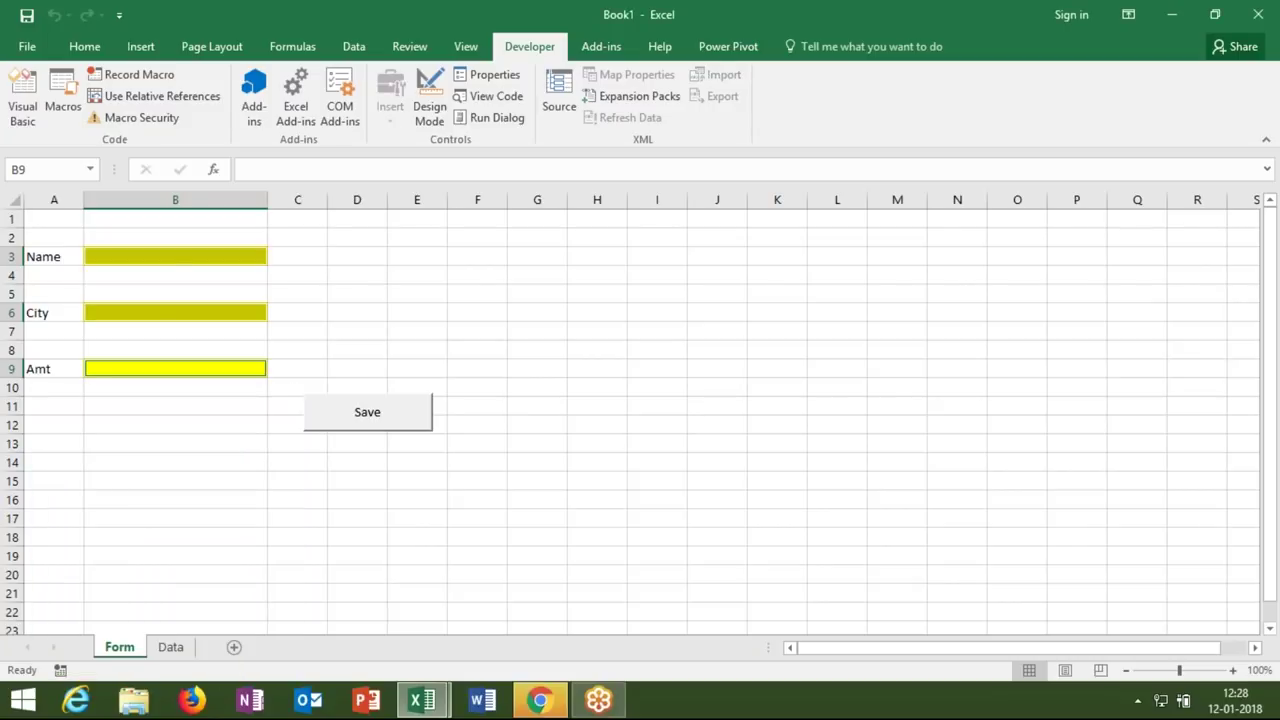
Enter a name, city pune and amount 784, save the entry, and dismiss the confirmation
left_click(166, 250)
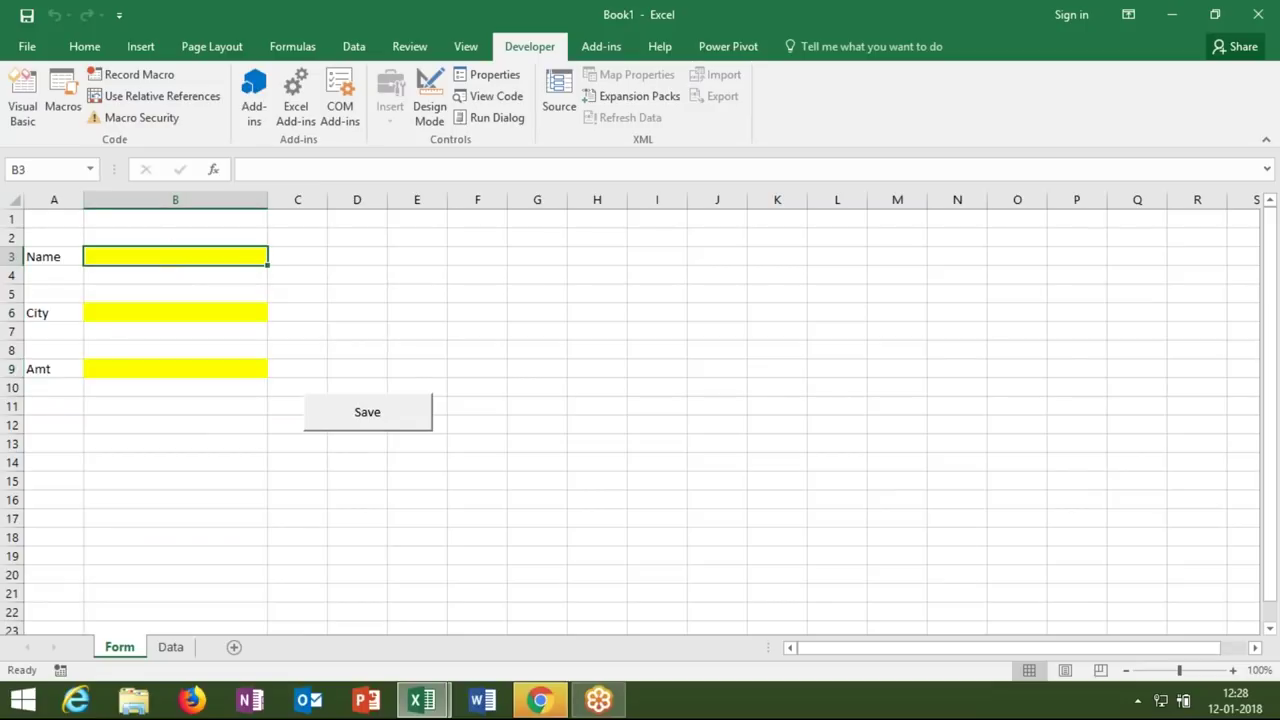
type("Om")
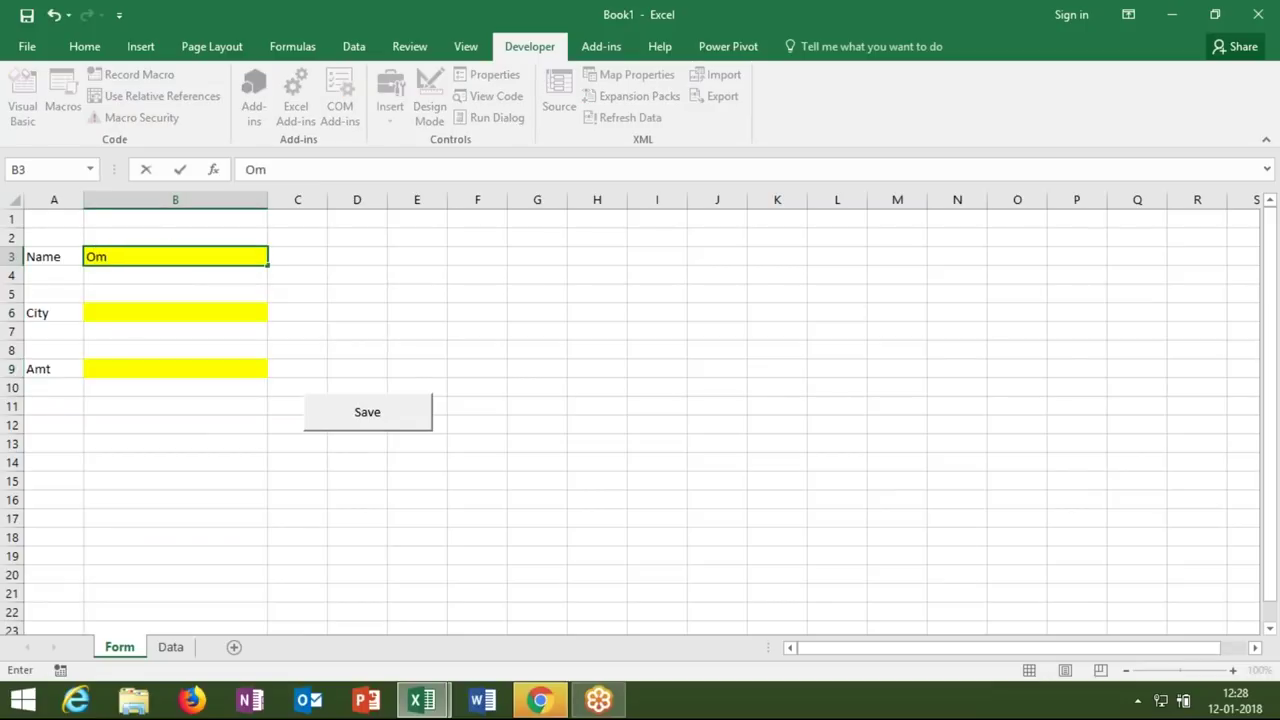
key("Return")
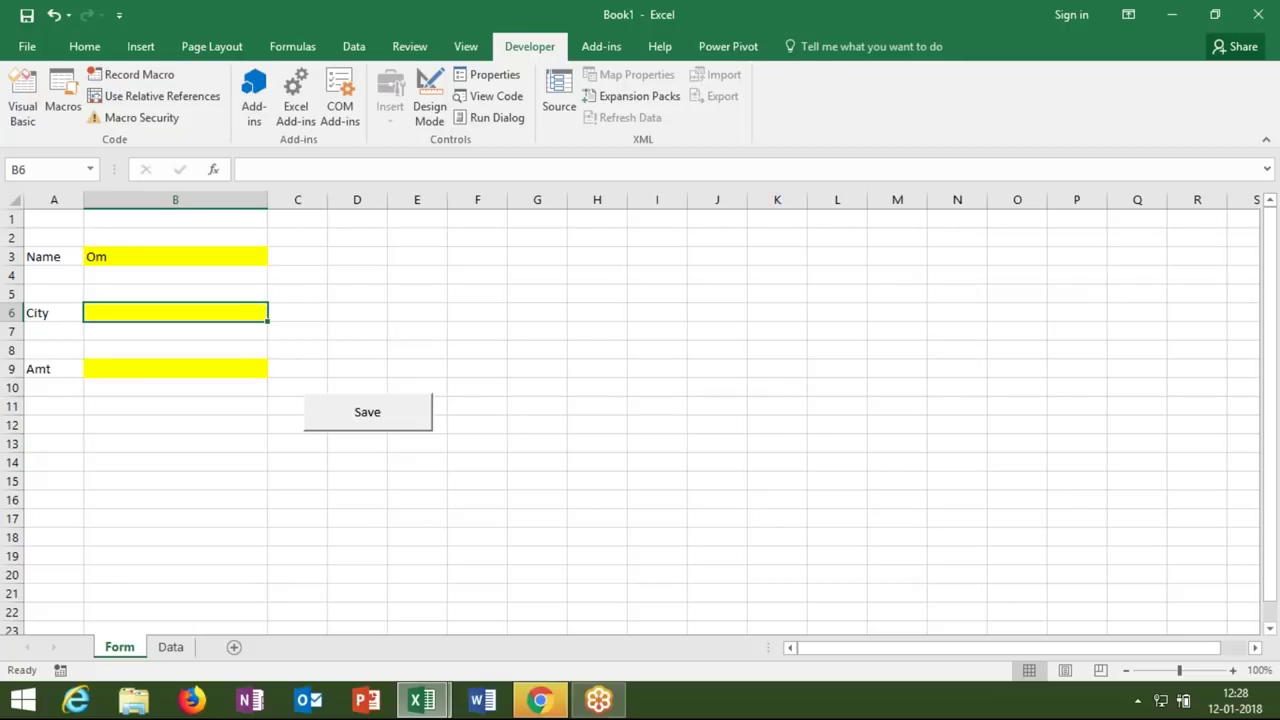
type("pune")
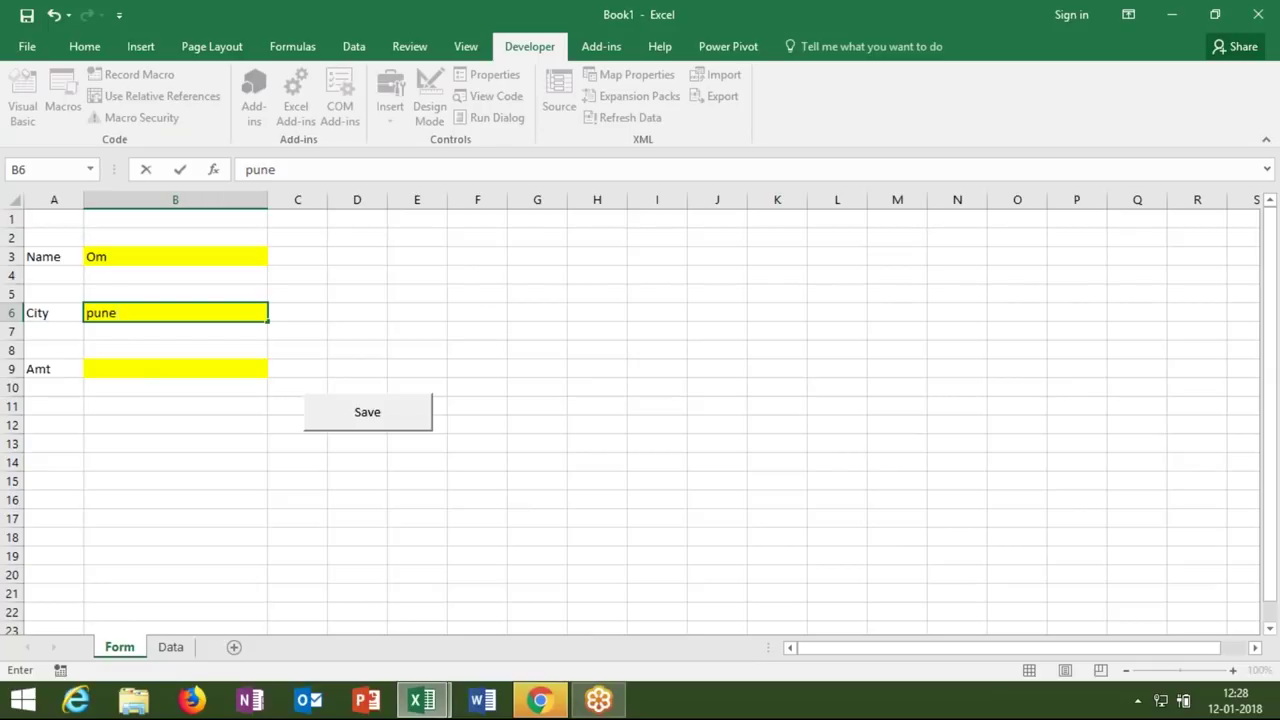
key("Return")
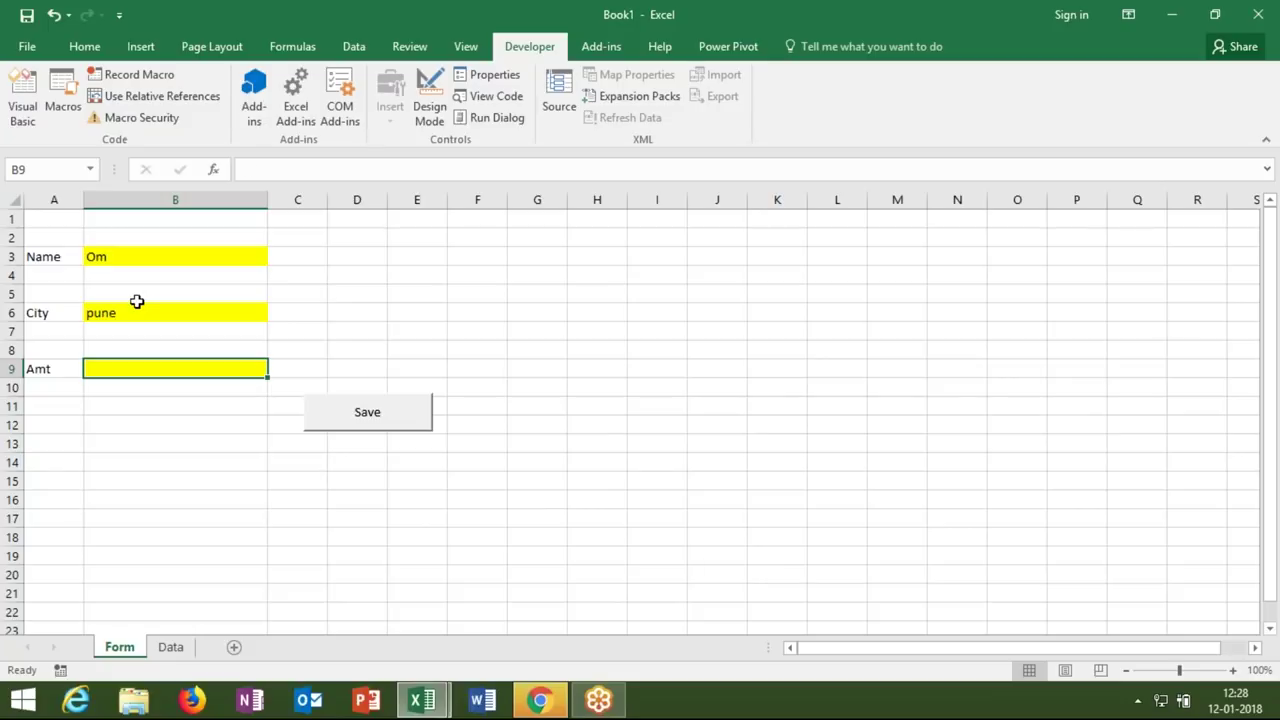
type("784")
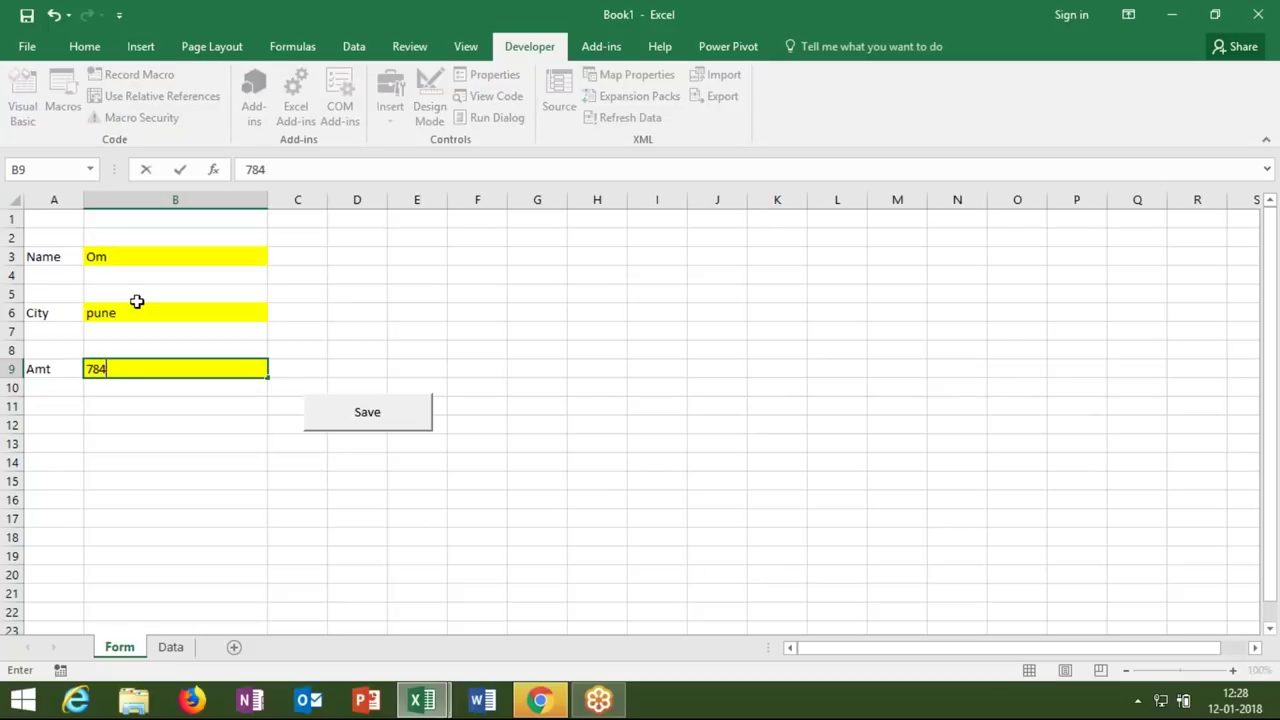
key("Return")
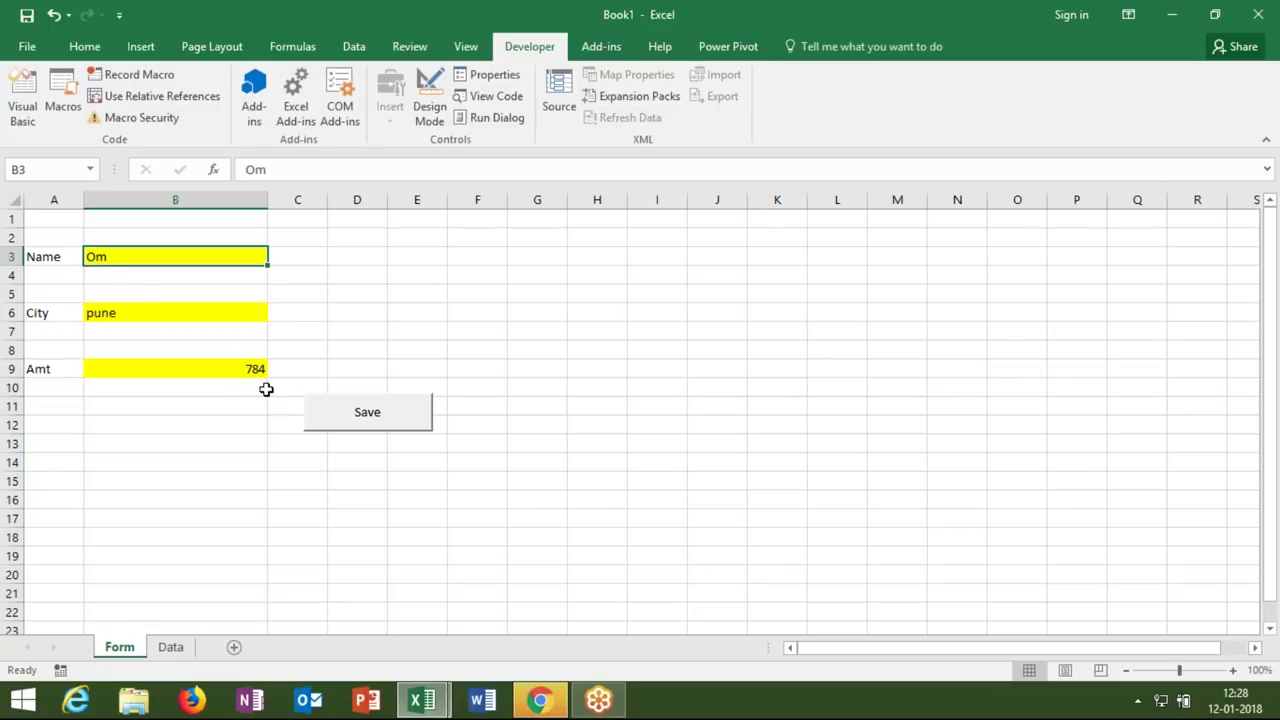
key("Tab")
key("Tab")
key("Tab")
left_click(350, 410)
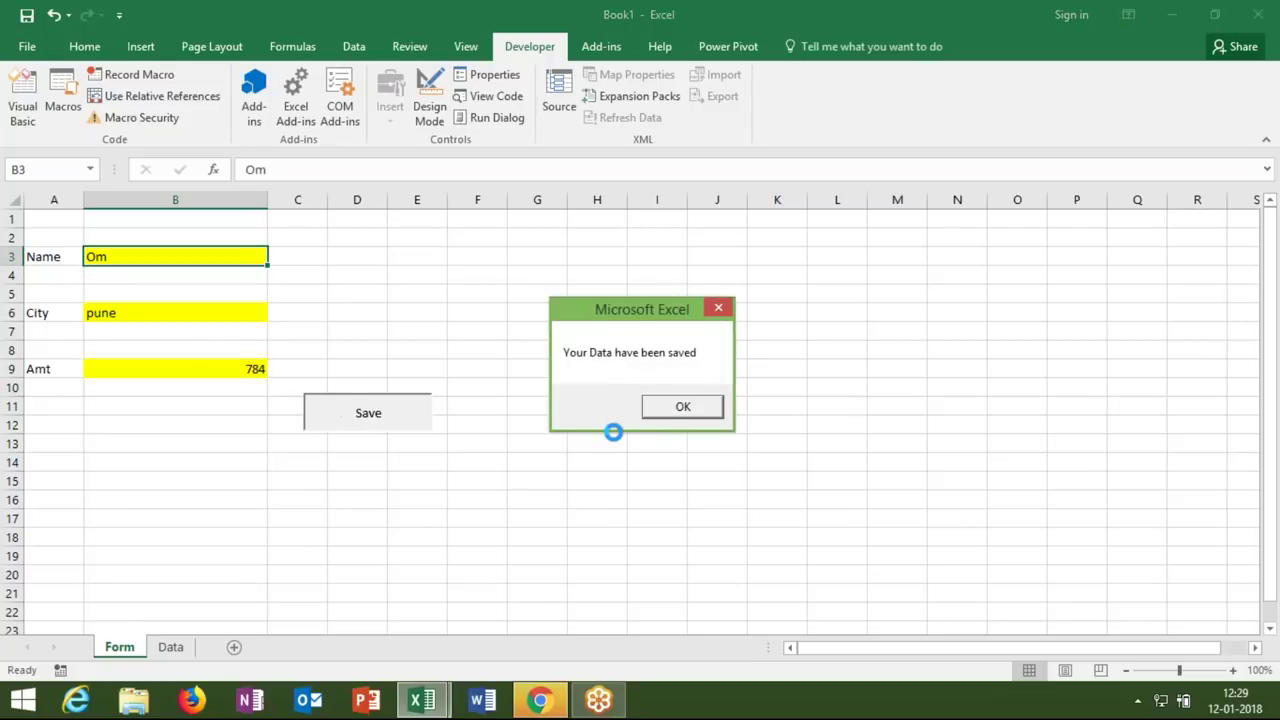
left_click(663, 410)
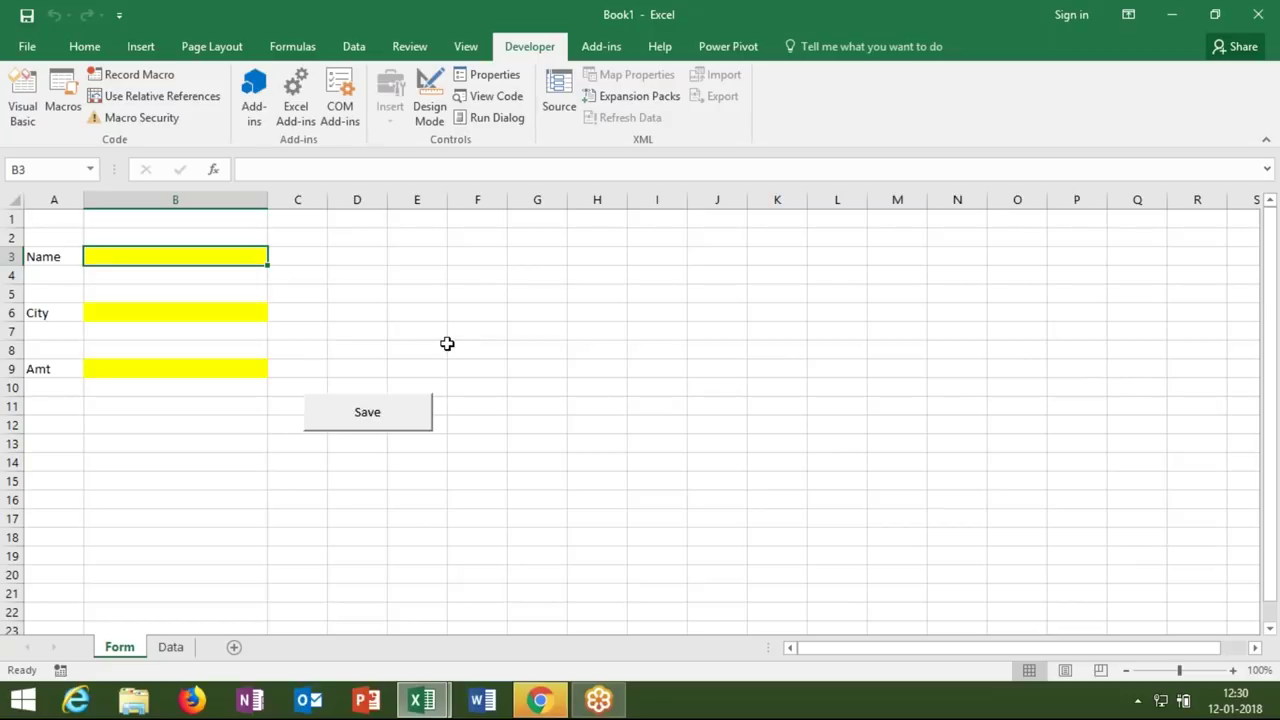
Submit the form with Name (B3), City (B6) and Amt (B9) blank, then dismiss the 'Your Data have been saved' message
left_click(240, 310)
left_click(234, 259)
left_click(201, 312)
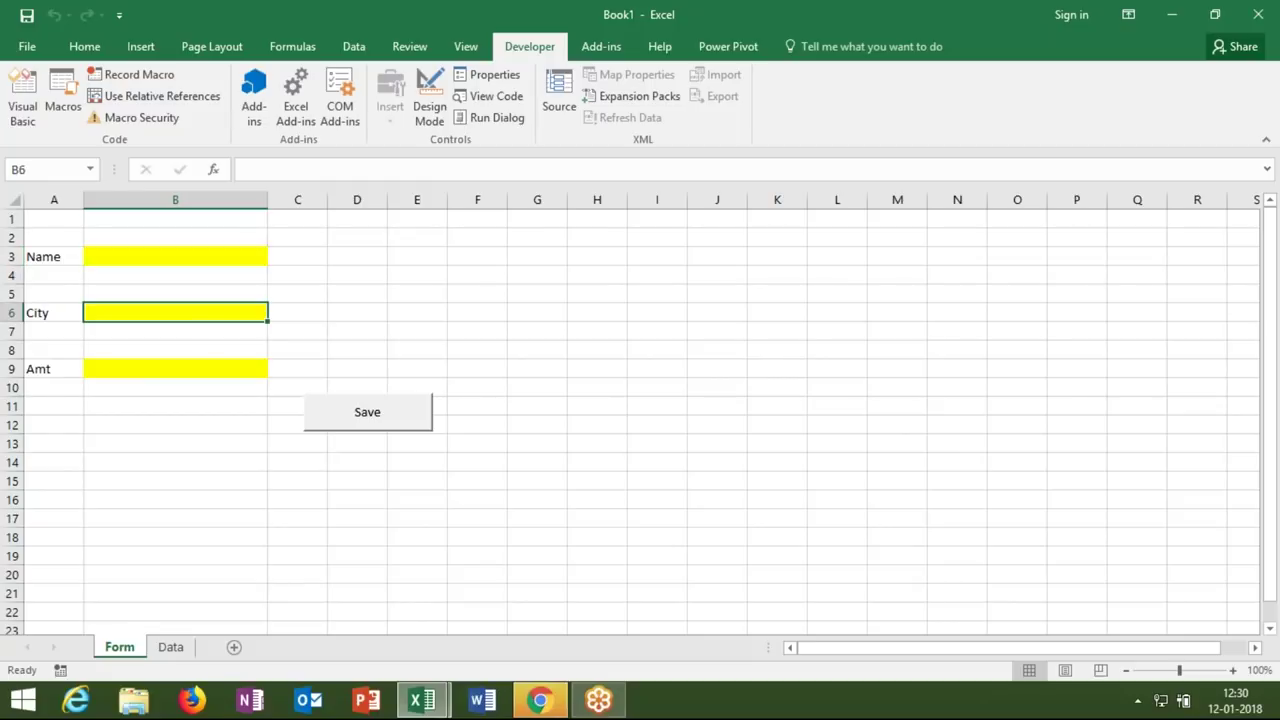
left_click(195, 366)
left_click(325, 415)
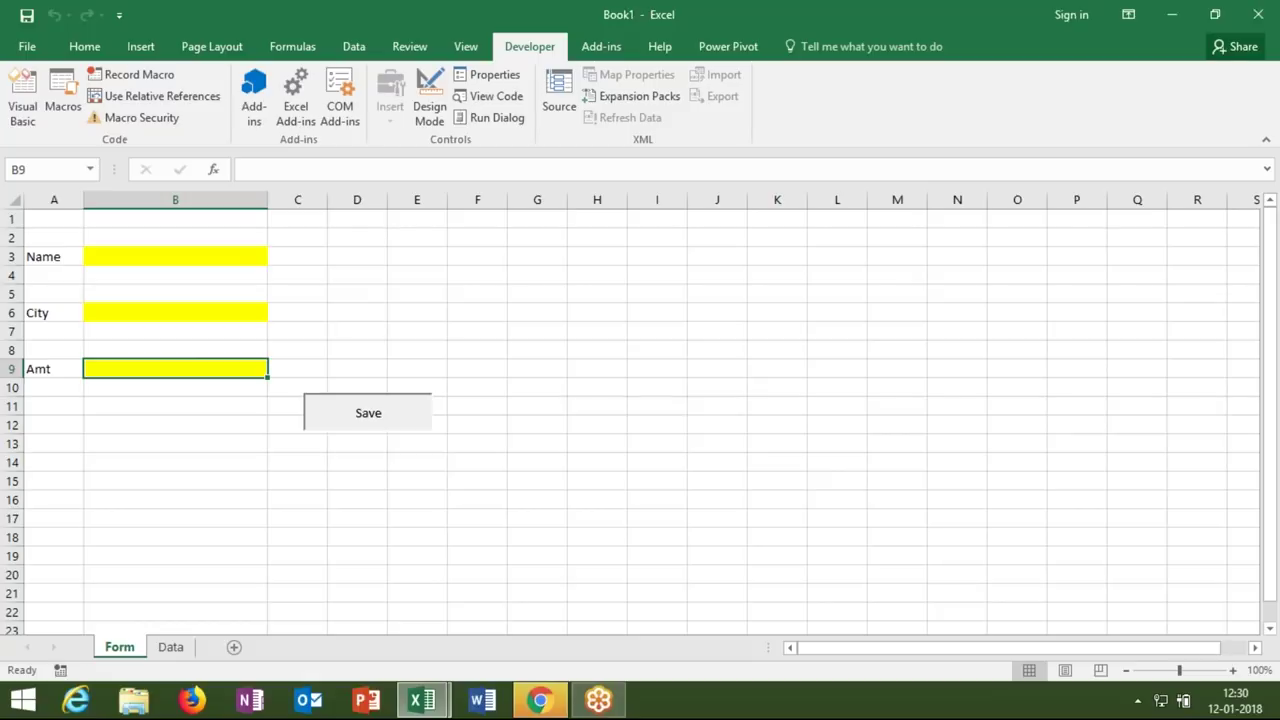
left_click(682, 405)
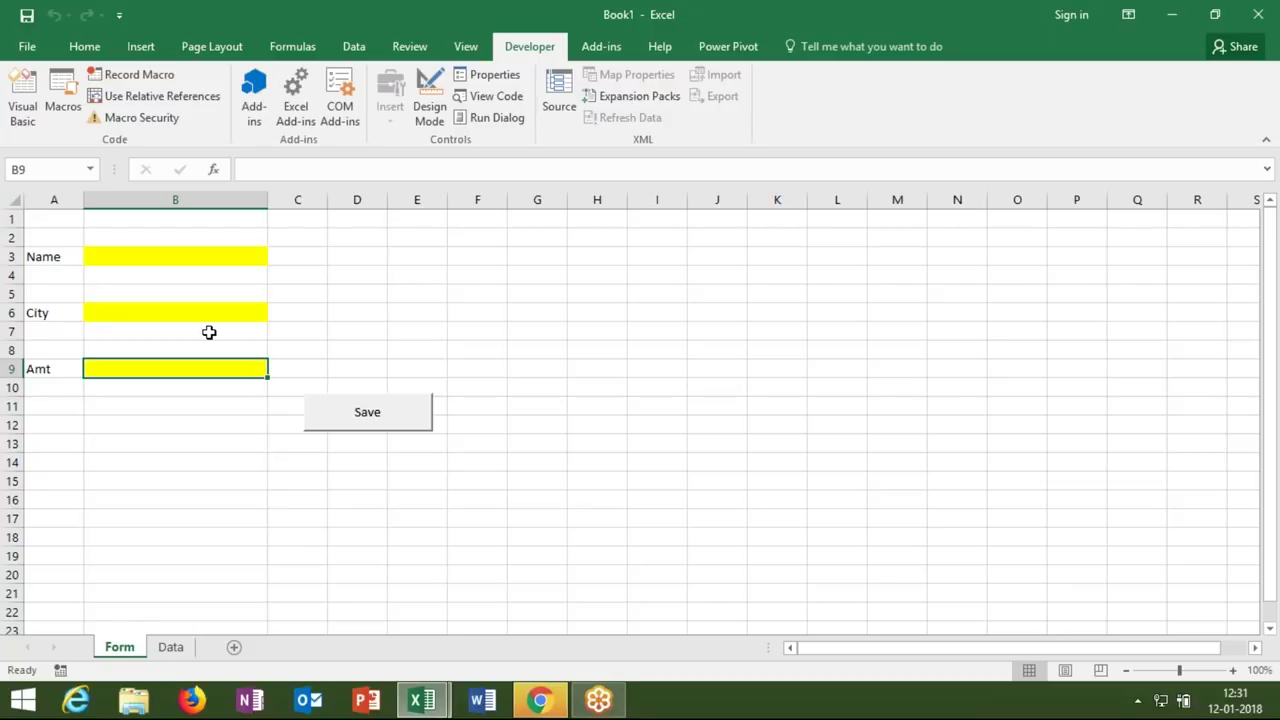
In the VBA editor, add blank lines before End Sub of the send macro
key("alt+F11")
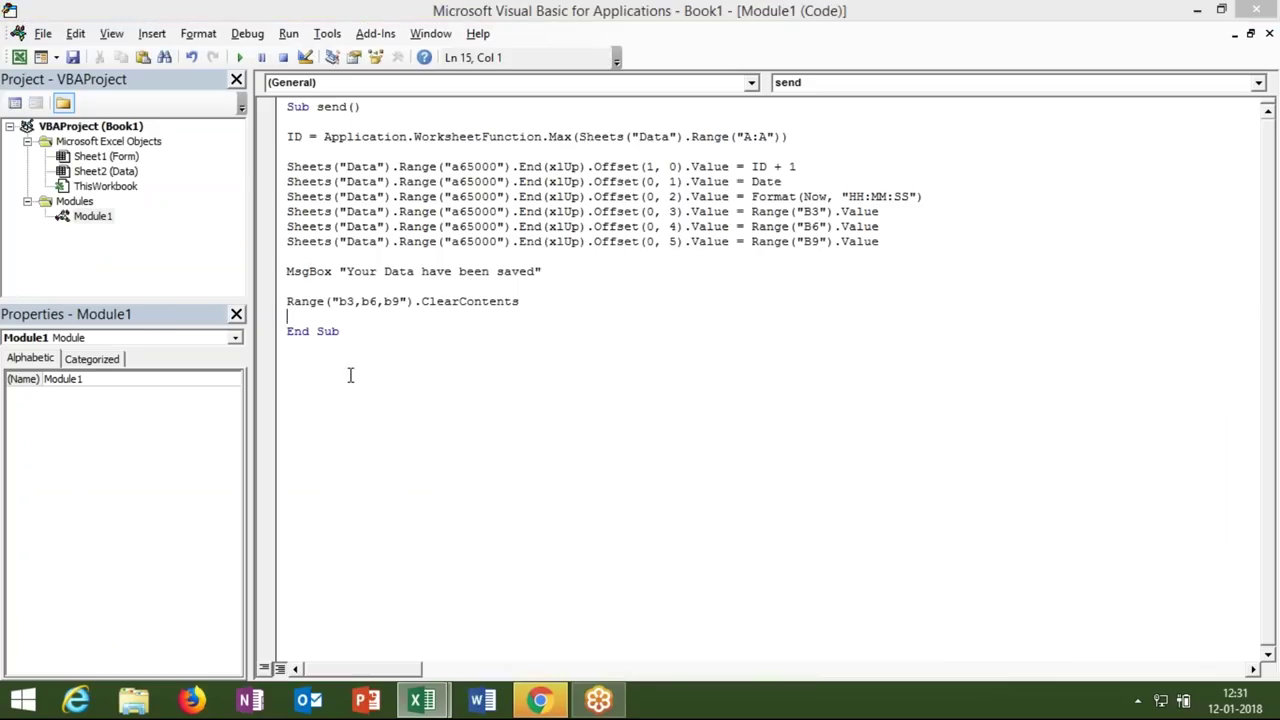
key("Return")
key("Return")
key("Up")
key("Return")
key("Up")
key("Down")
Insert blank lines after Sub send(), then return to the Excel workbook
key("ctrl+Home")
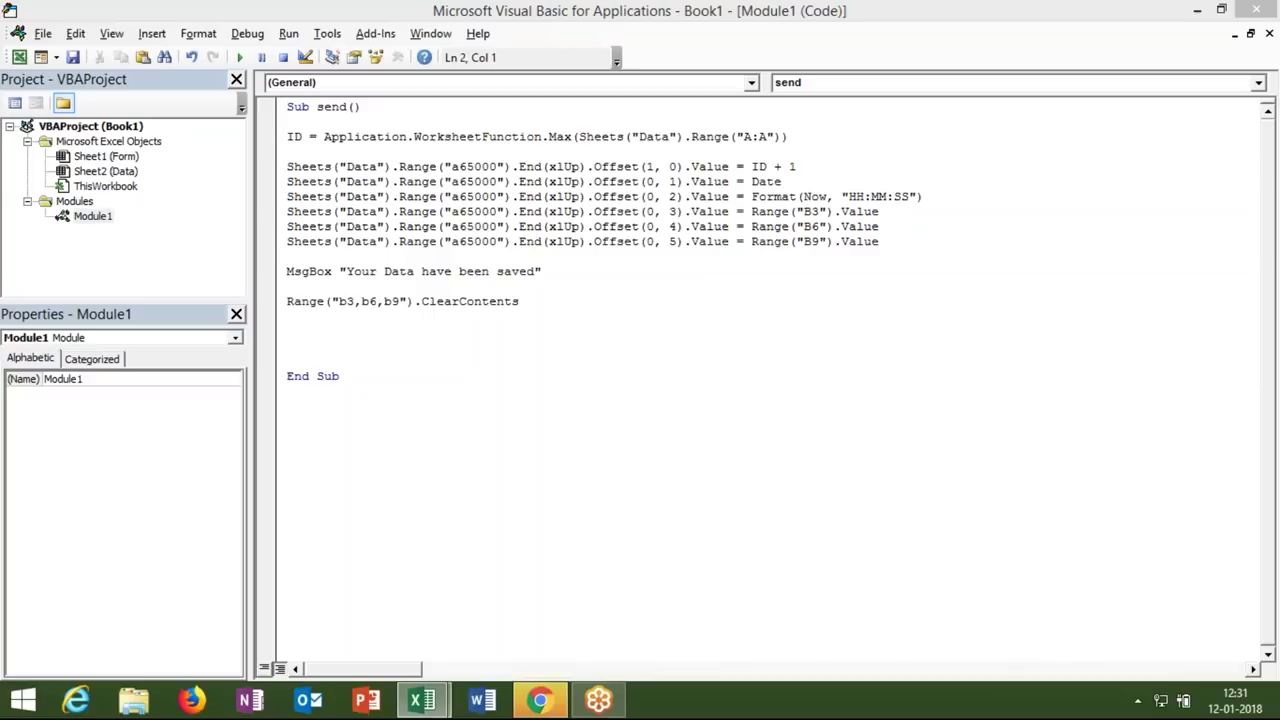
key("Return")
key("Return")
key("Return")
key("Return")
key("Up")
key("Up")
key("Down")
key("Down")
key("Down")
key("Down")
key("Down")
key("Down")
key("shift+Up")
key("shift+Up")
key("shift+Up")
key("shift+Up")
key("shift+Up")
key("shift+Up")
key("shift+Up")
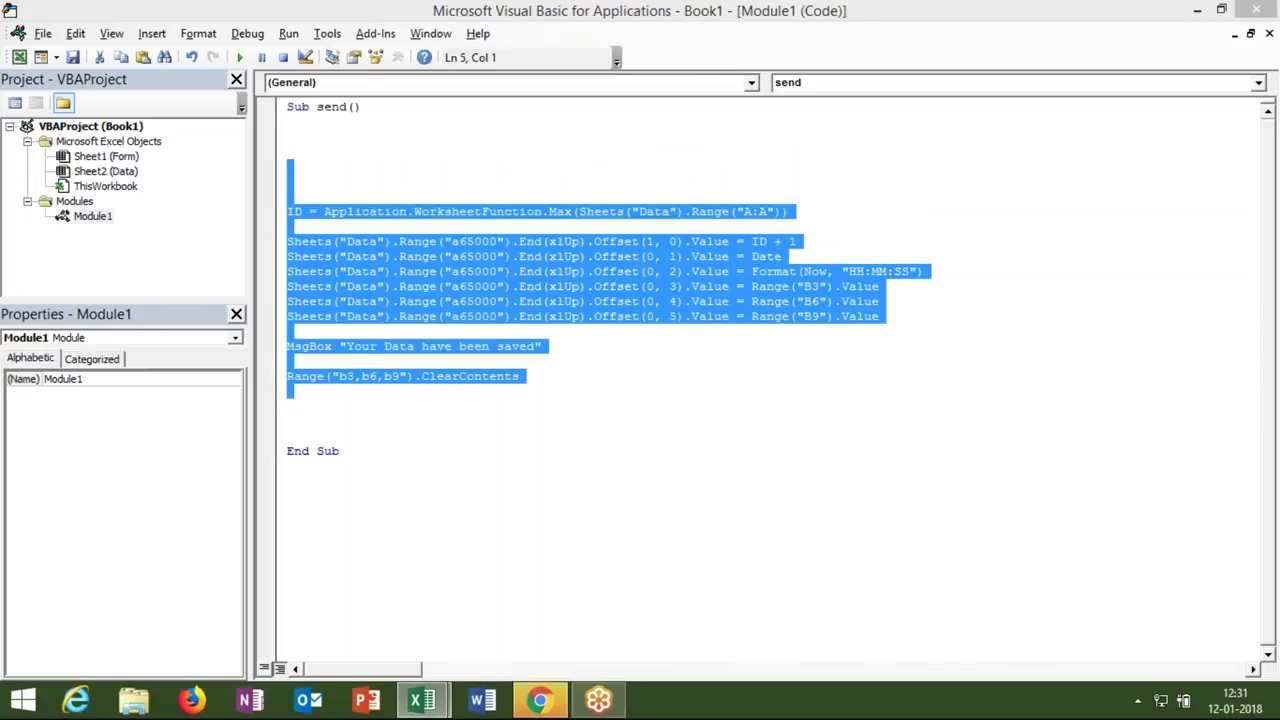
key("Up")
key("Up")
key("Up")
key("Up")
key("Down")
key("alt+Tab")
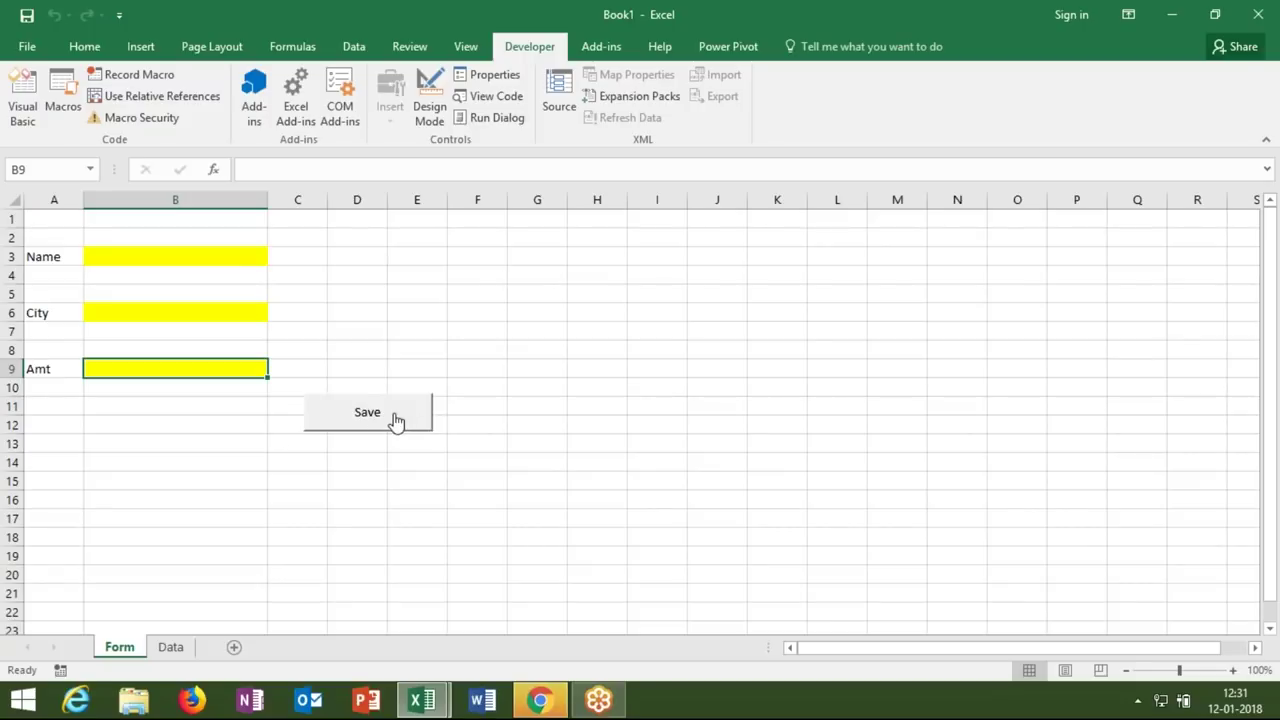
Check the empty Name, City and Amt cells B3, B6 and B9 on the Form sheet
left_click(234, 257)
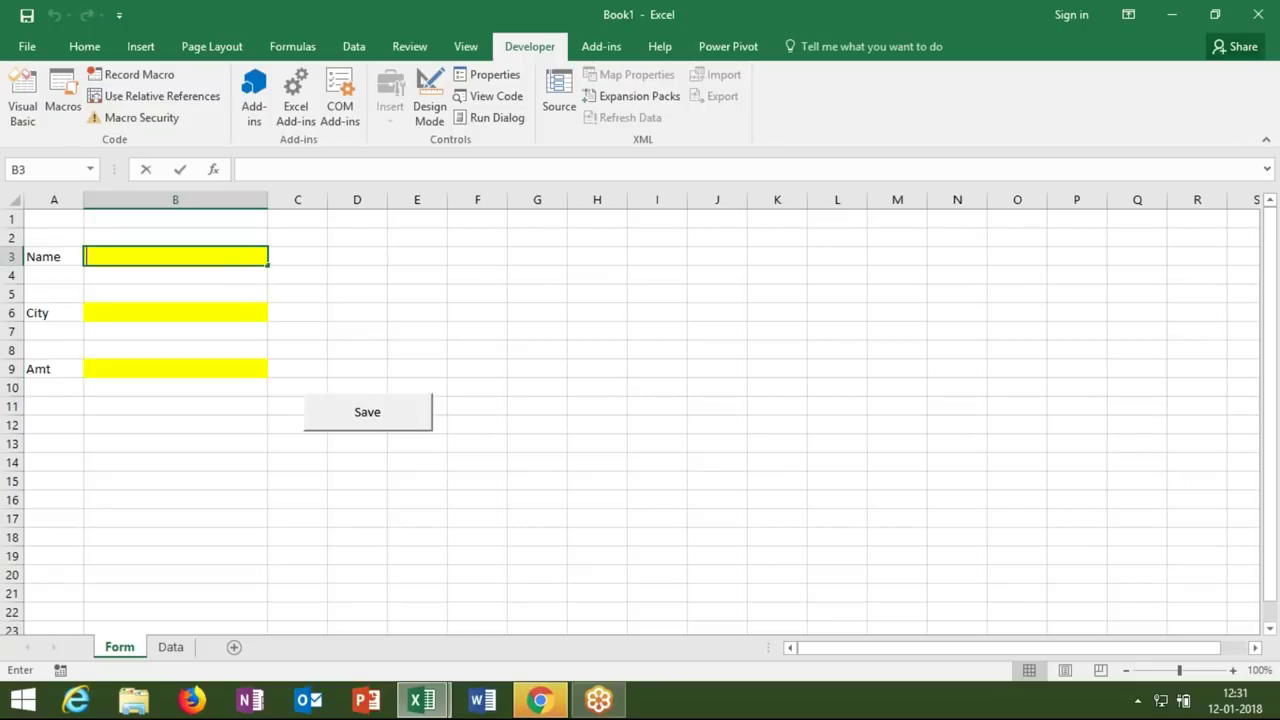
left_click(222, 318)
left_click(209, 368)
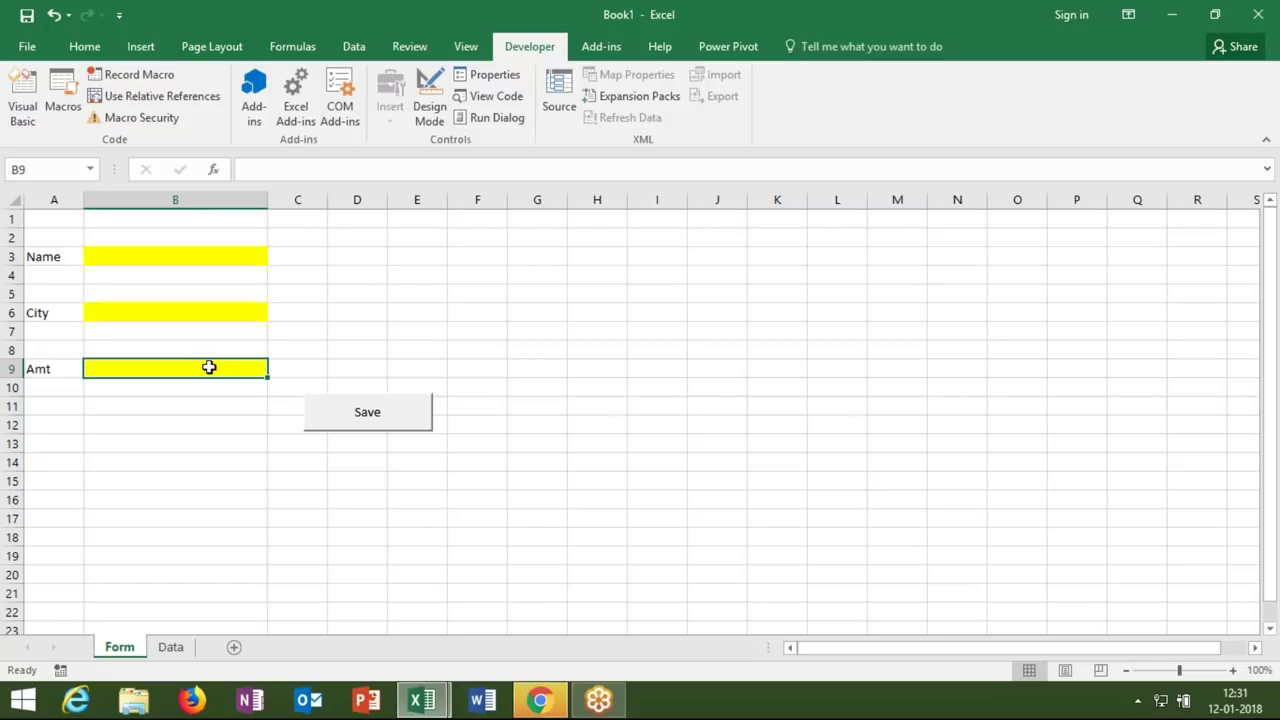
Start an If line after Sub send() testing range("B3").Value =0, and dismiss the compile error
key("alt+F11")
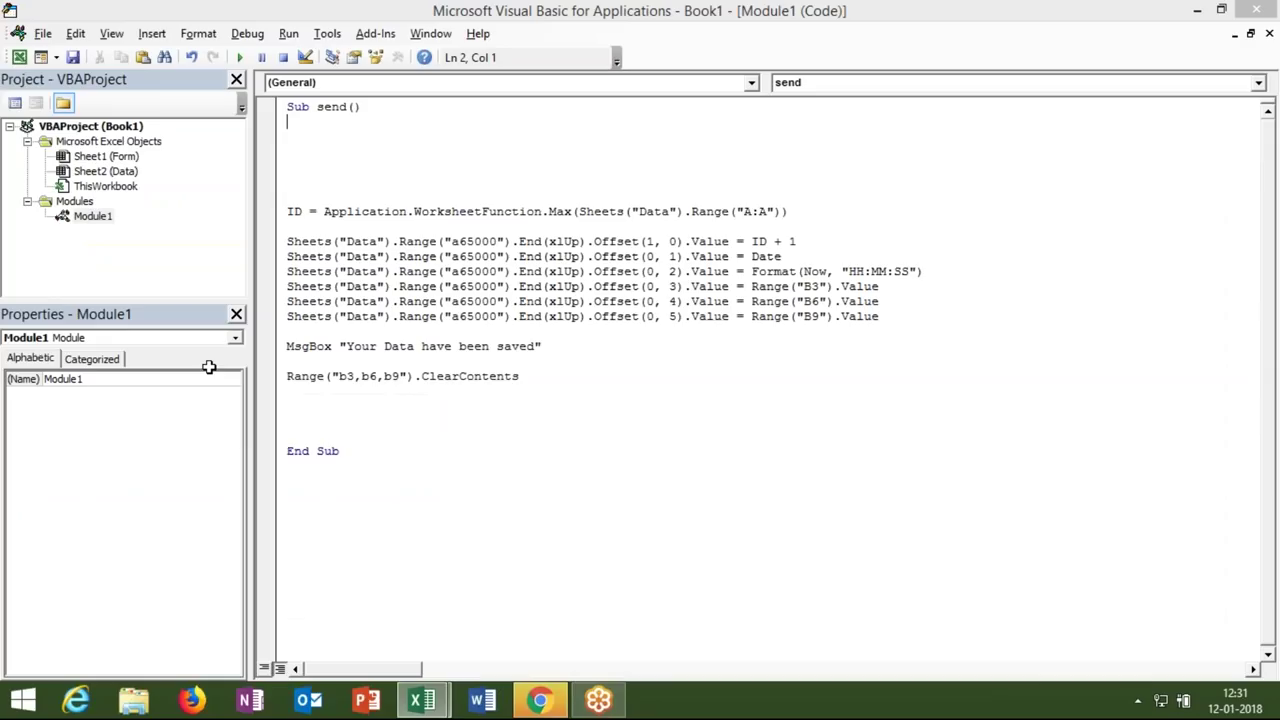
key("Return")
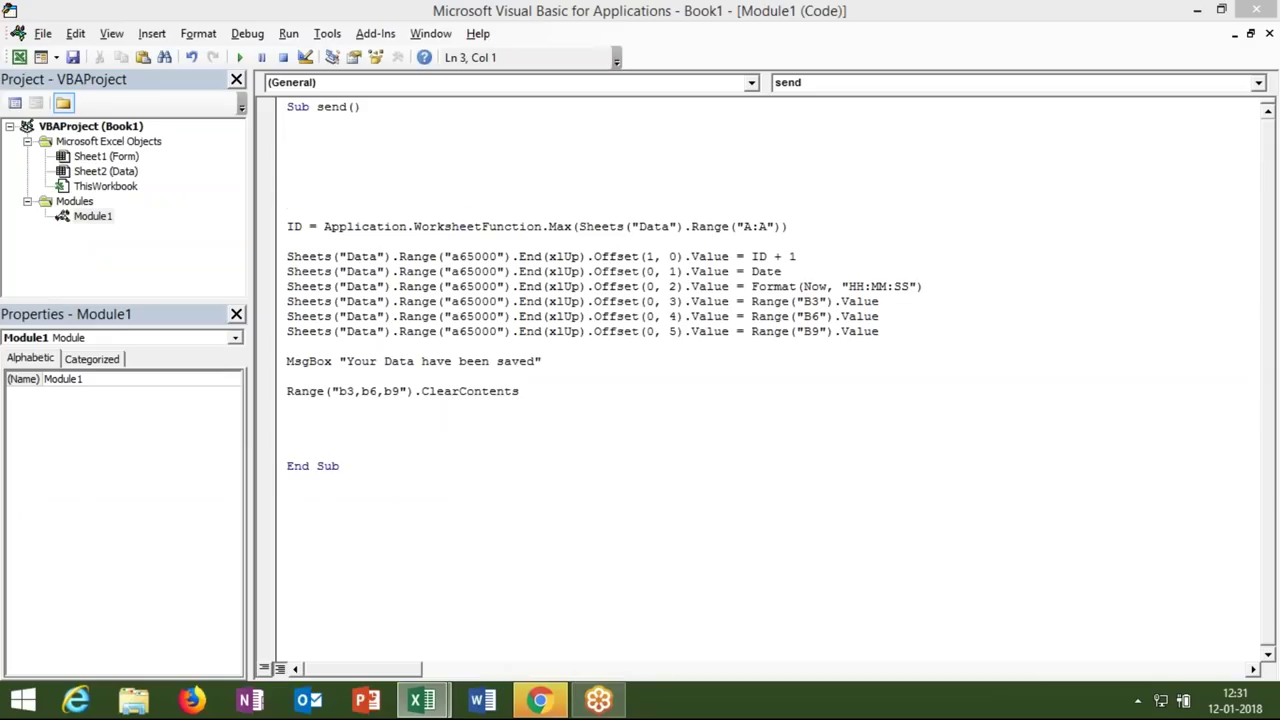
type("if msg")
key("BackSpace")
key("BackSpace")
key("BackSpace")
type("range(\"B3\")")
type(".")
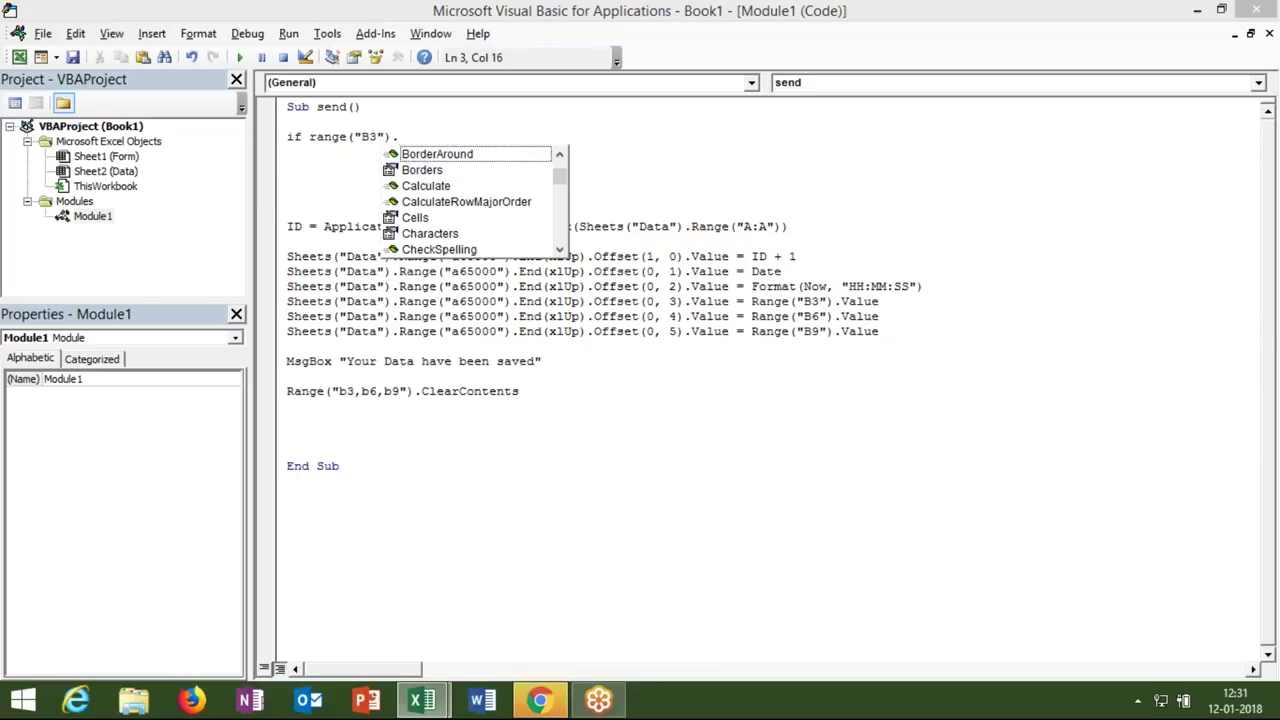
type("v")
key("Down")
key("Tab")
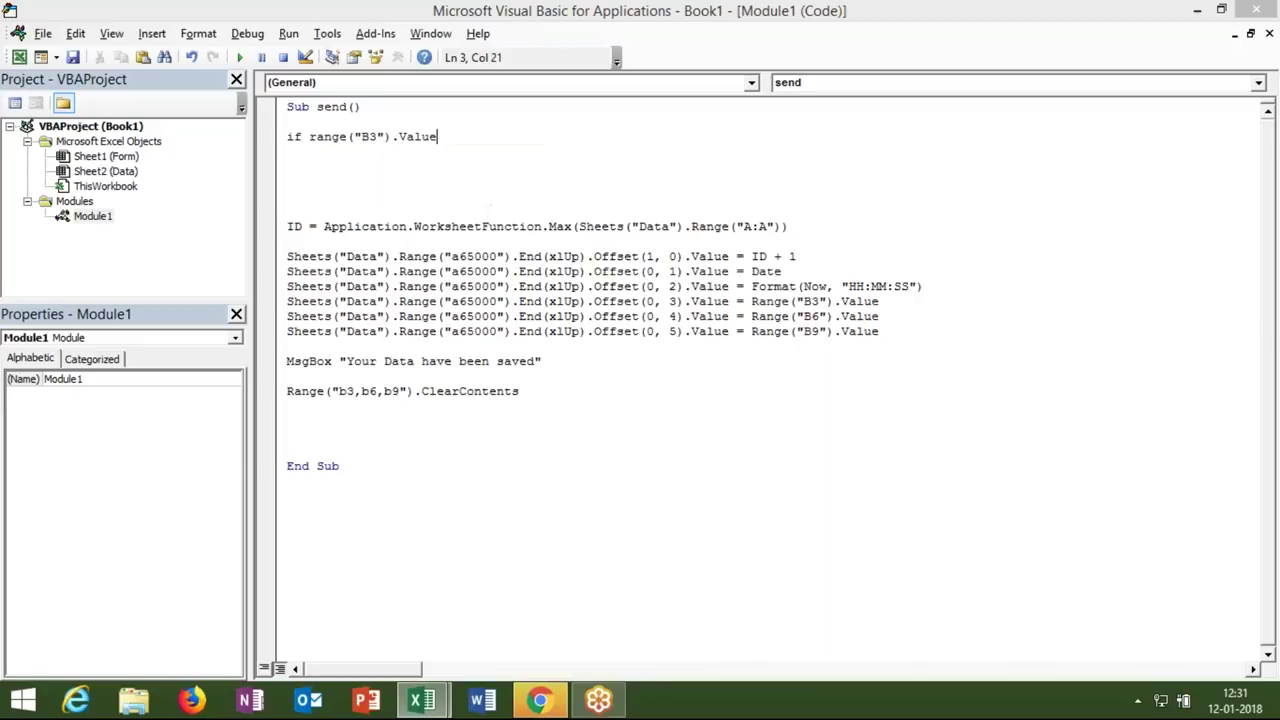
type("=0")
type(" oe")
key("Down")
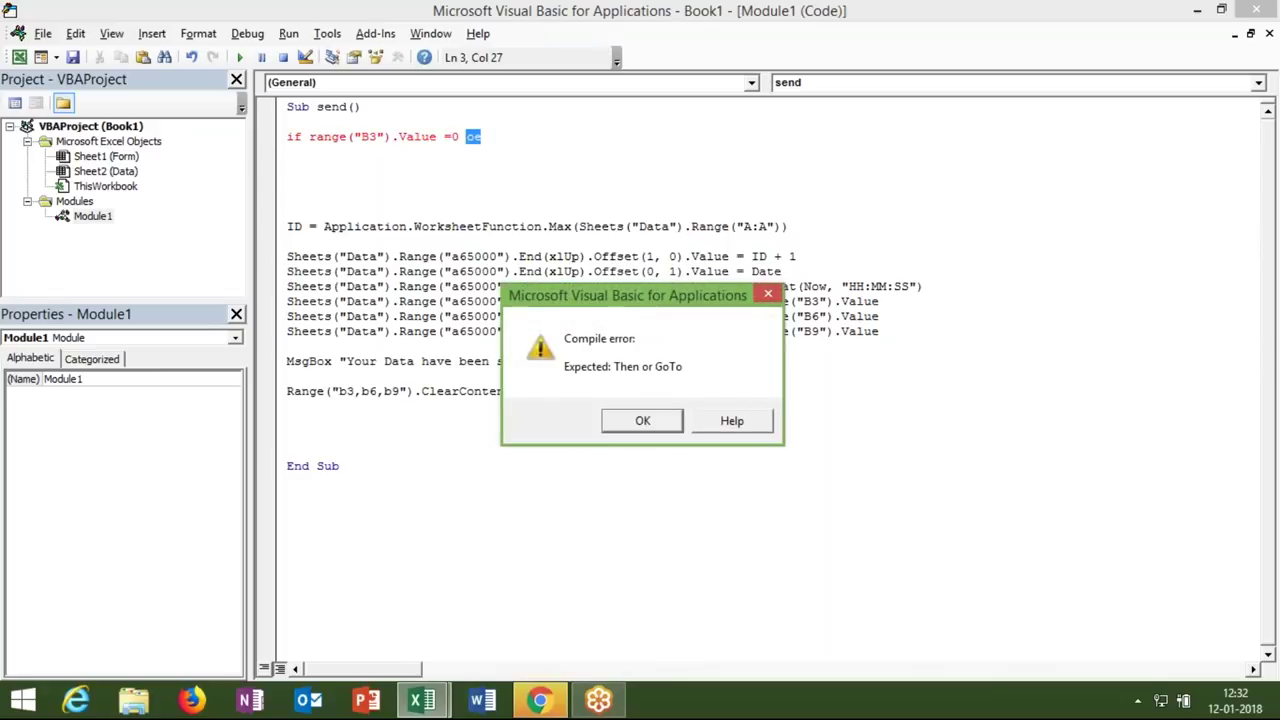
key("Return")
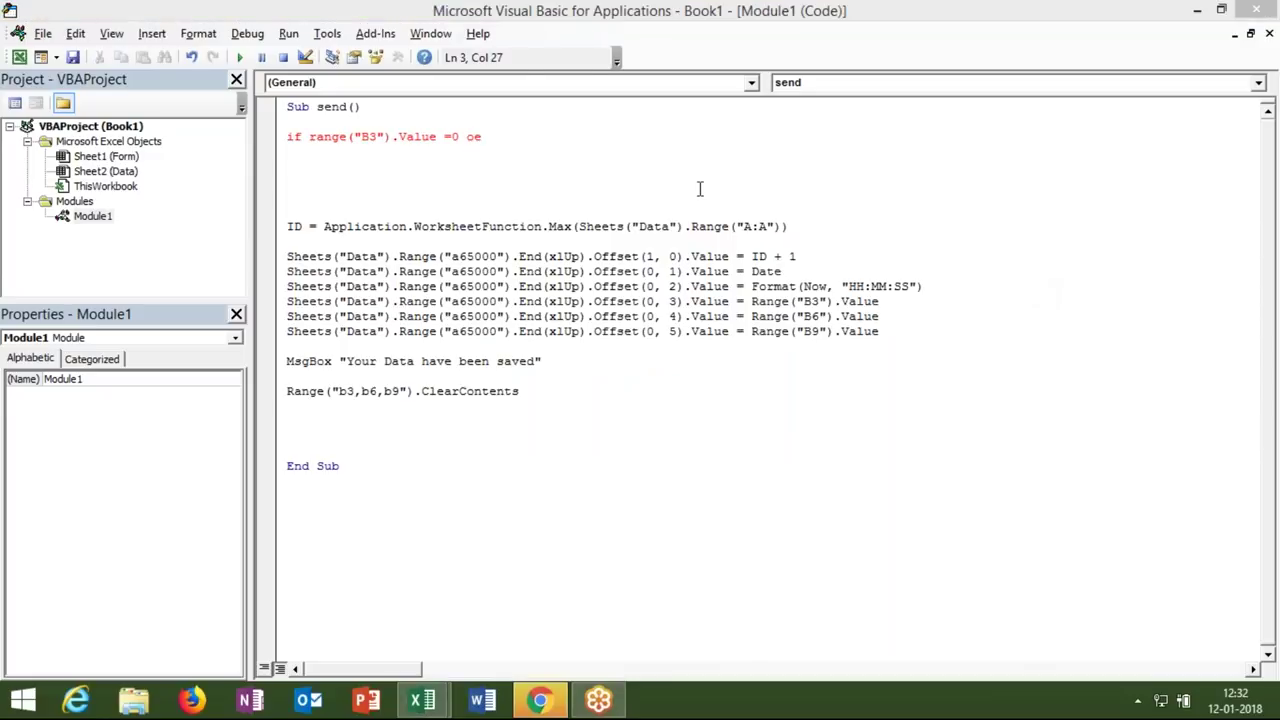
Finish the If line so it tests whether B3, B6 or B9 equals 0, ending with Then
left_click(538, 134)
key("BackSpace")
type("r range)")
key("BackSpace")
type("(\"")
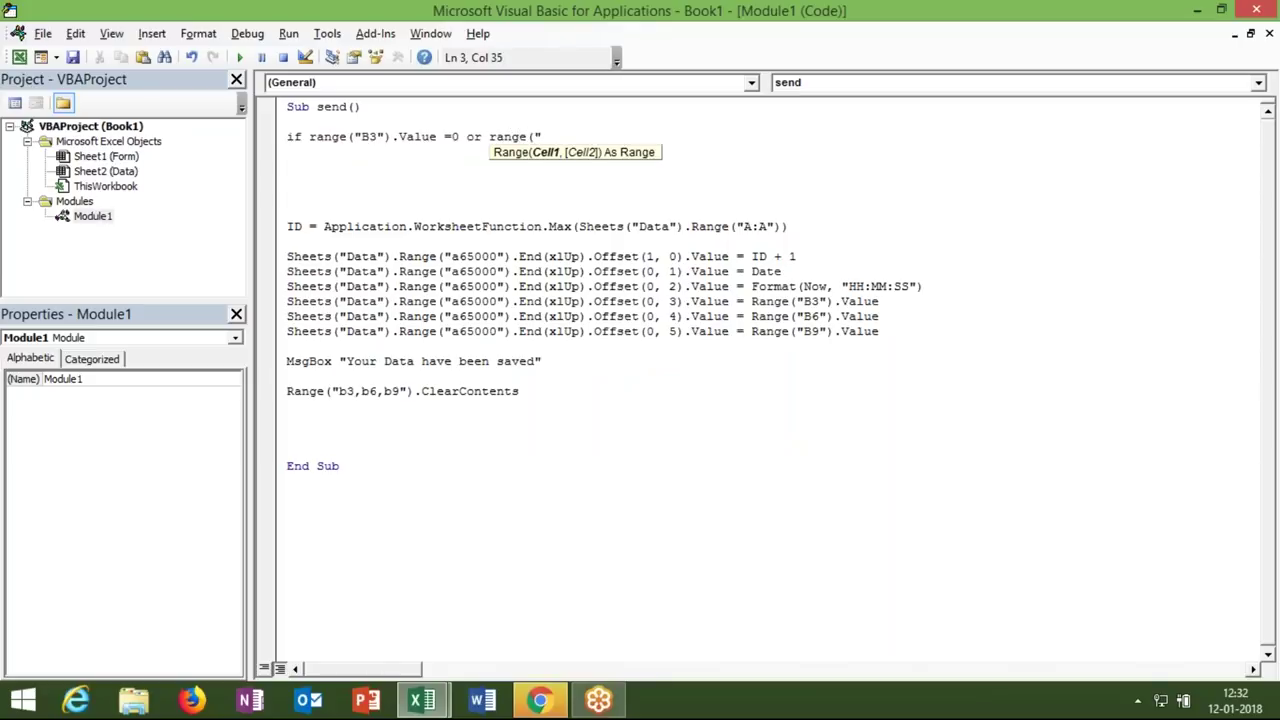
type("B6\").v")
key("Tab")
type("=0")
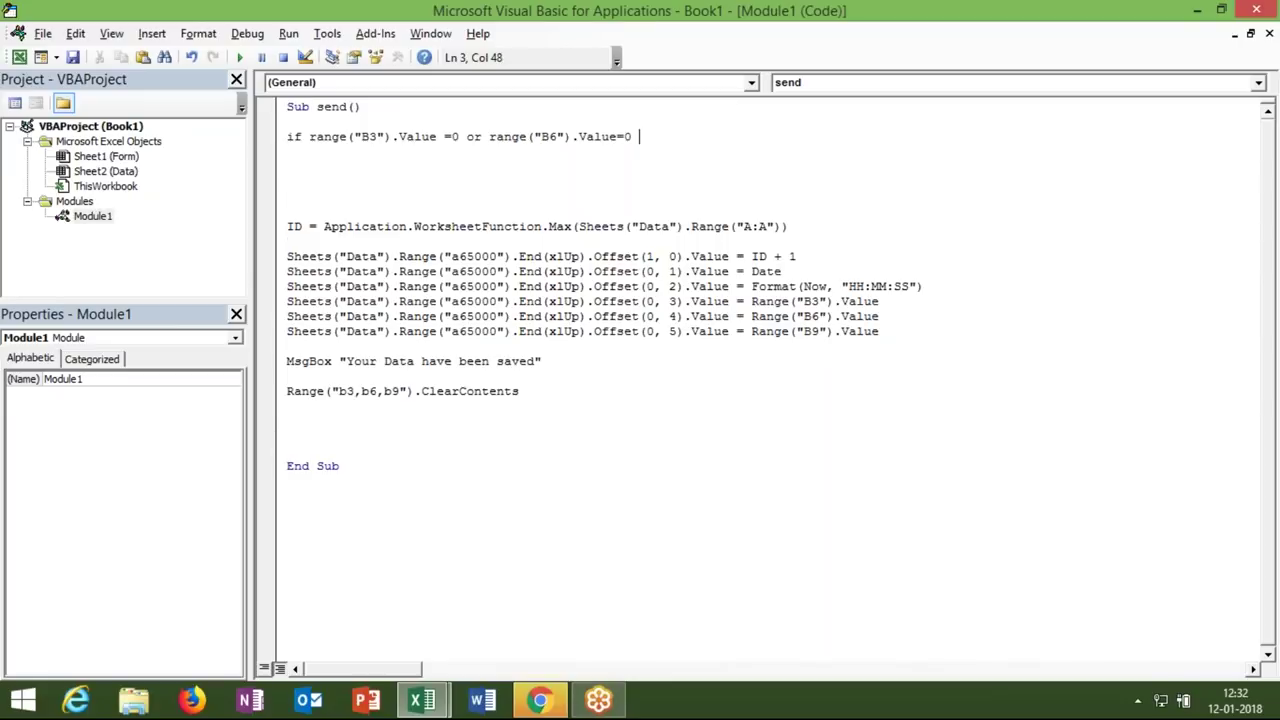
type(" or ")
type("range")
type("(\"B")
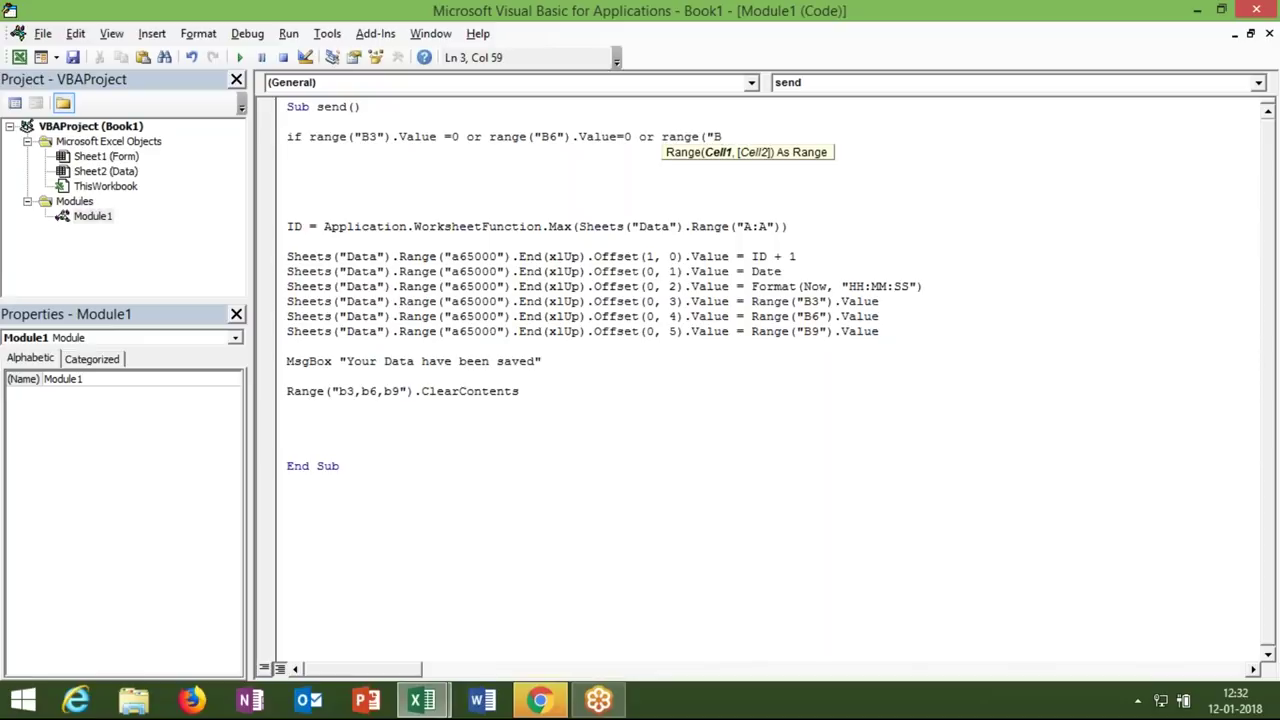
type("9\")")
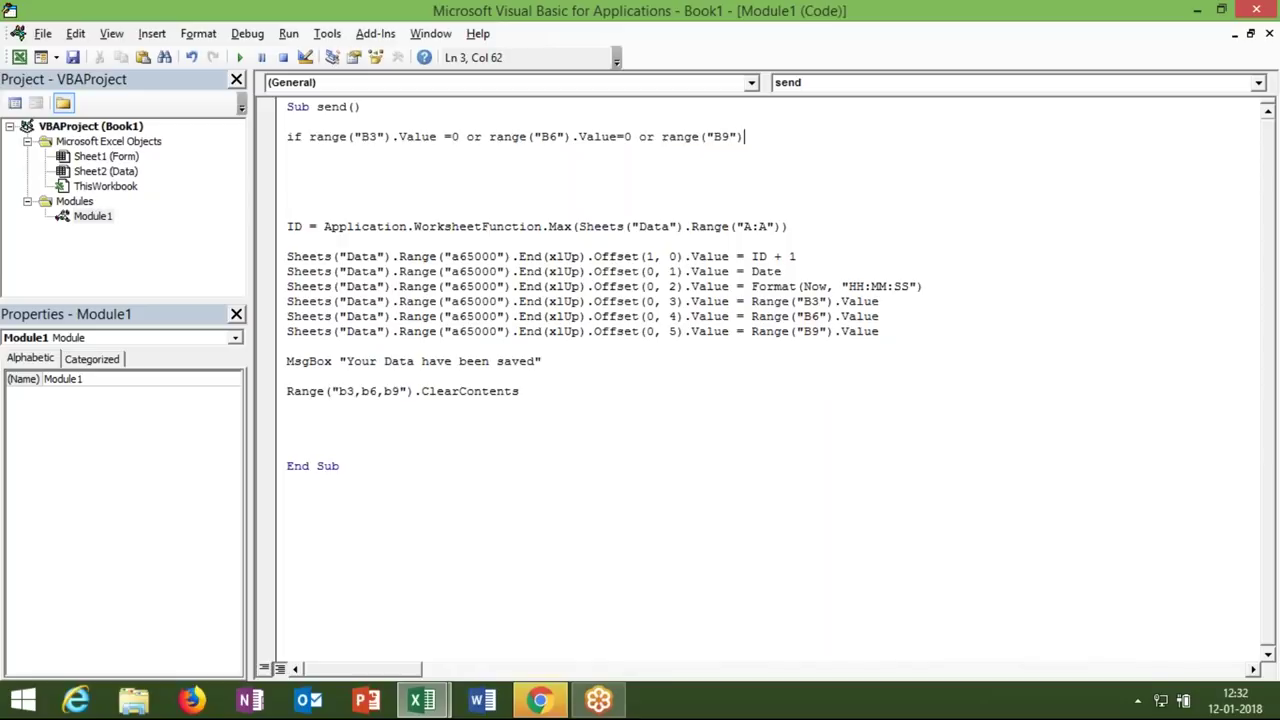
type(".valu then")
Add MsgBox "Please Fill Every Field" beneath the If line
key("Return")
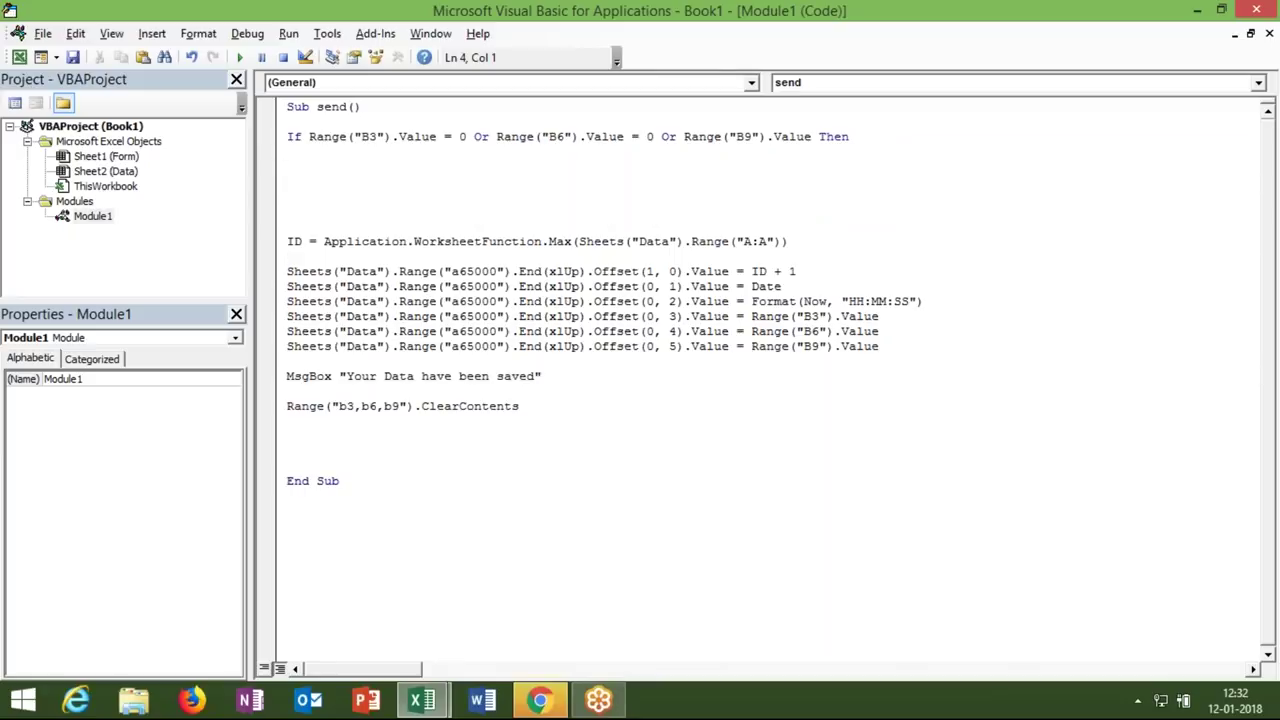
type("msgbox \"Please Fill B")
key("BackSpace")
type("E")
key("BackSpace")
type("Every ")
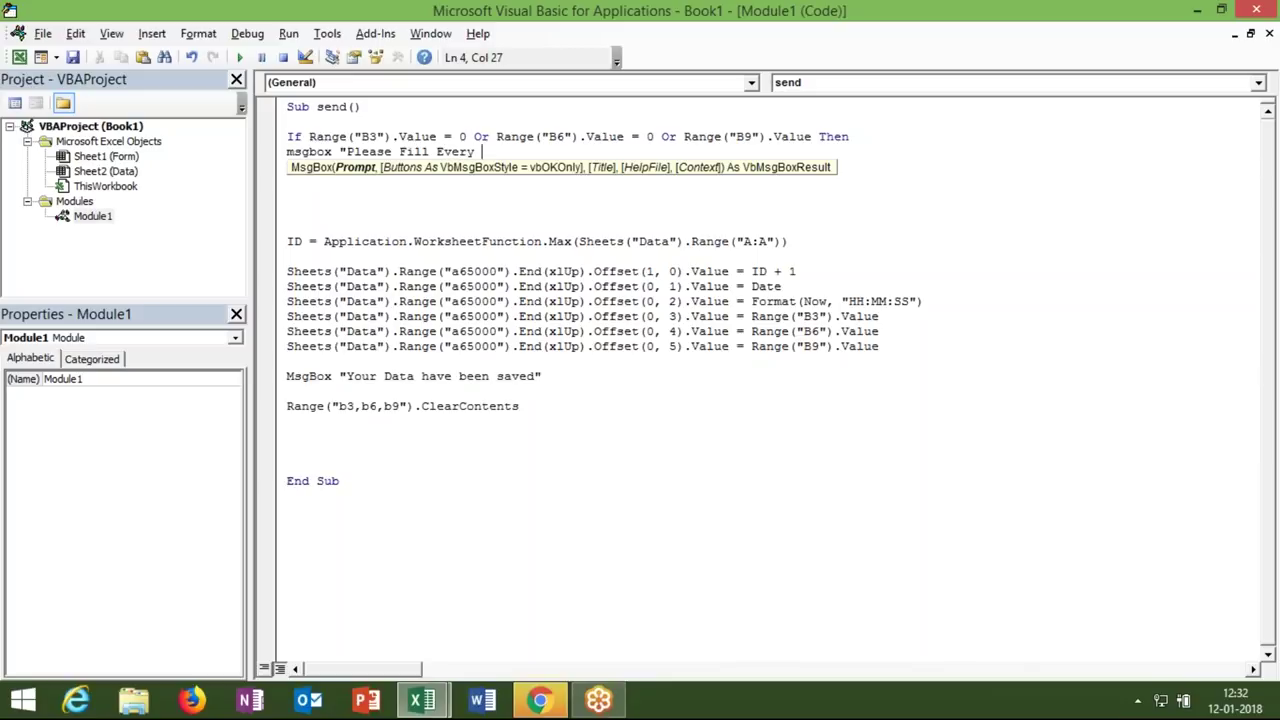
type("Field")
key("Return")
Add Exit Sub and End If lines, correcting the misspelled 'end ipf'
type("exit sub")
key("Return")
type("en")
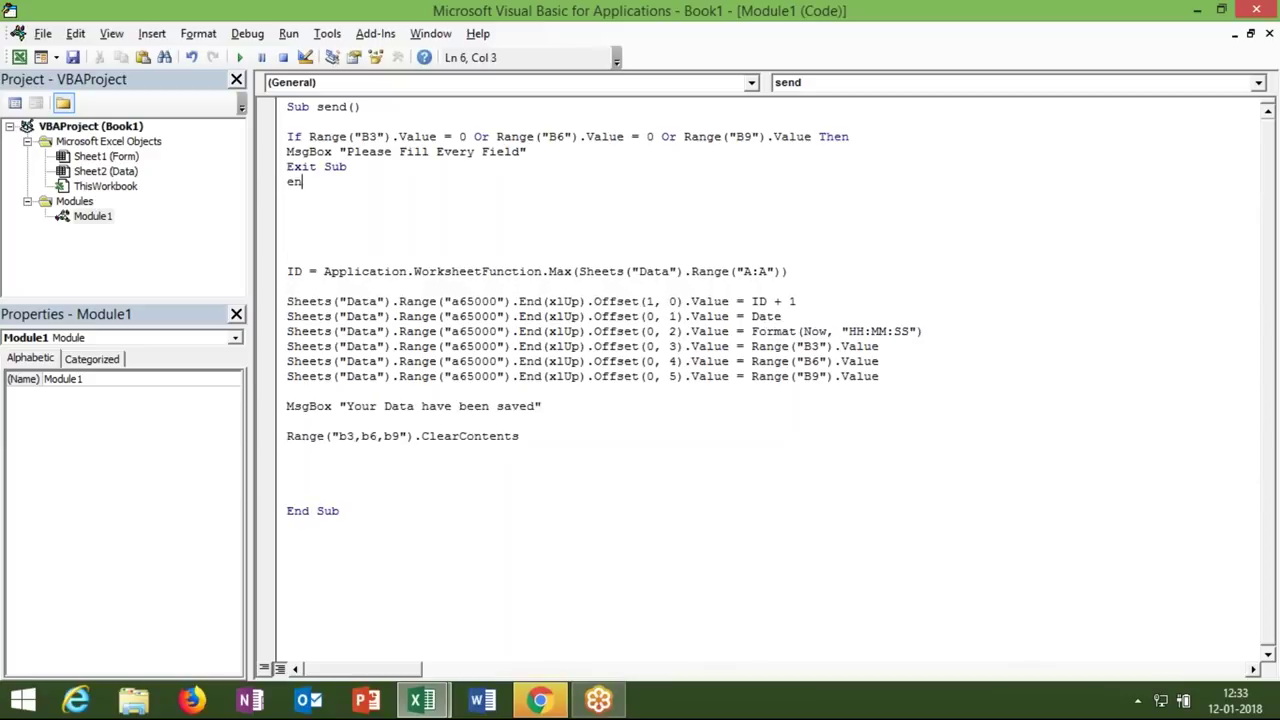
type("d ipf")
left_click(591, 200)
key("Return")
key("BackSpace")
type("if")
left_click(566, 271)
left_click(537, 251)
Return to Excel and review the B3, B6 and B9 input cells
key("alt+F11")
left_click(215, 260)
left_click(196, 312)
left_click(193, 371)
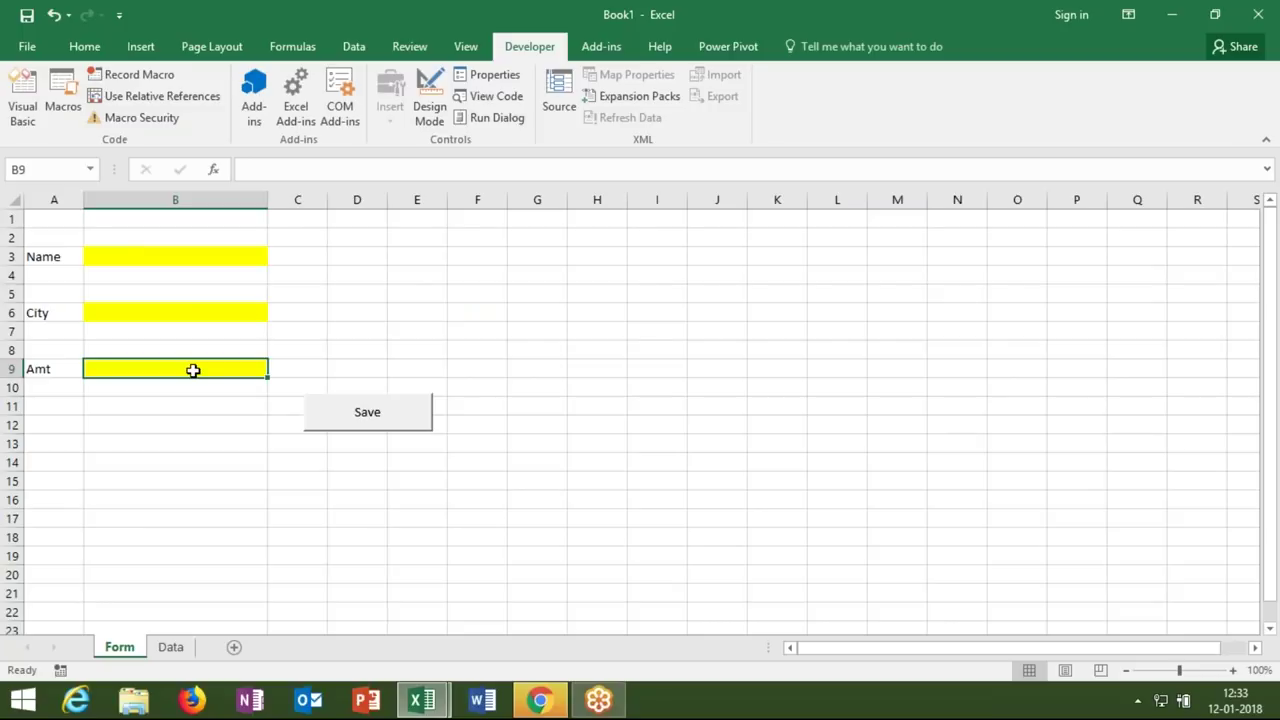
Review cells B3, B6 and B9 again, then go back to the If condition in VBA
left_click(191, 262)
left_click(185, 312)
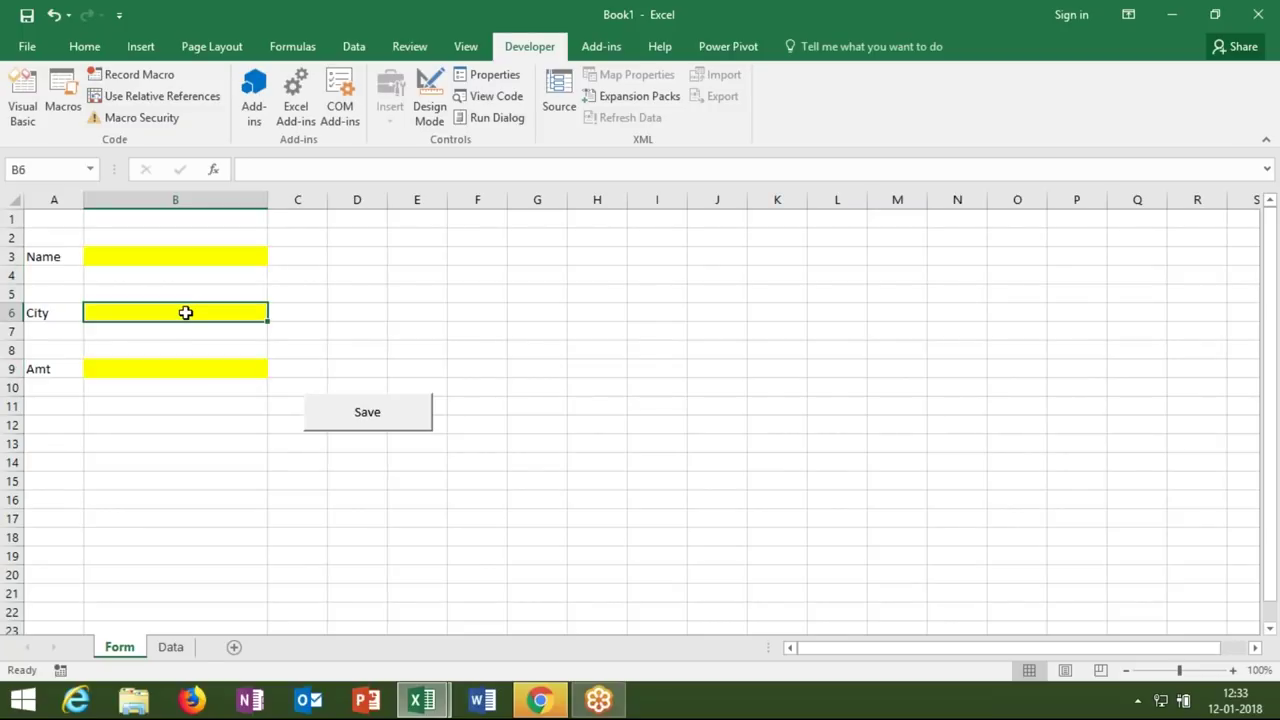
left_click(178, 260)
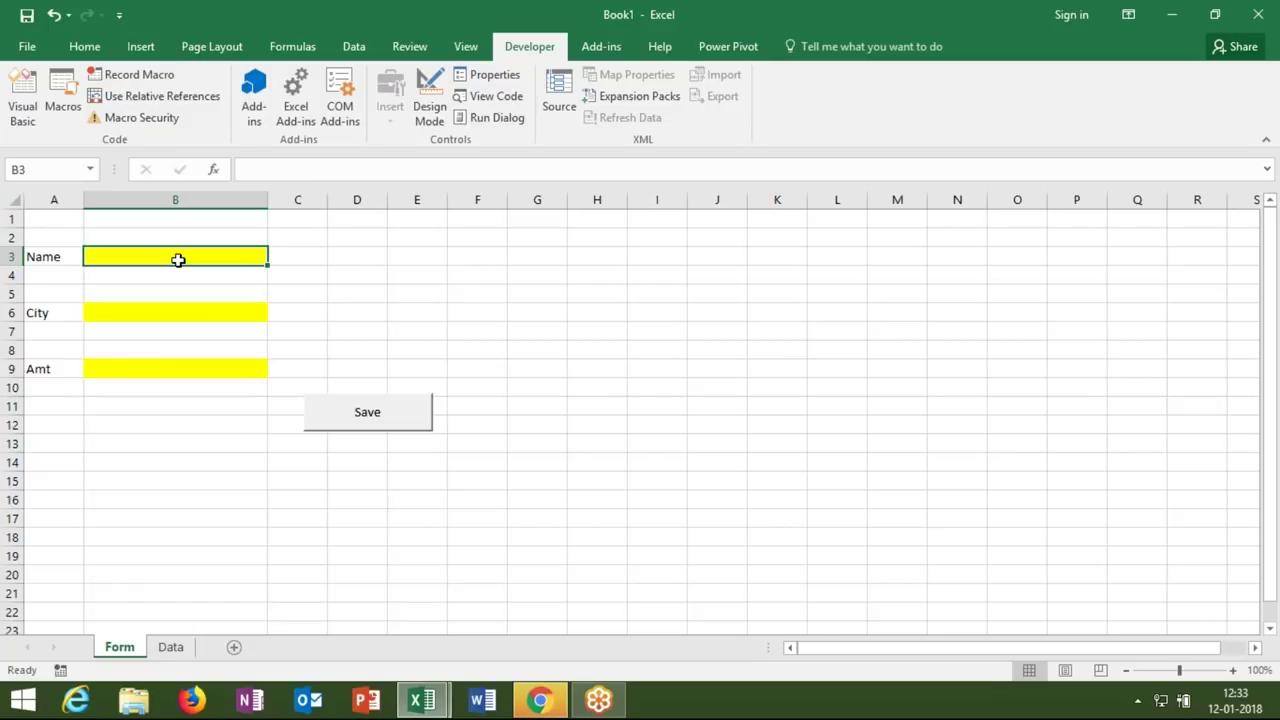
left_click(165, 313)
left_click(158, 370)
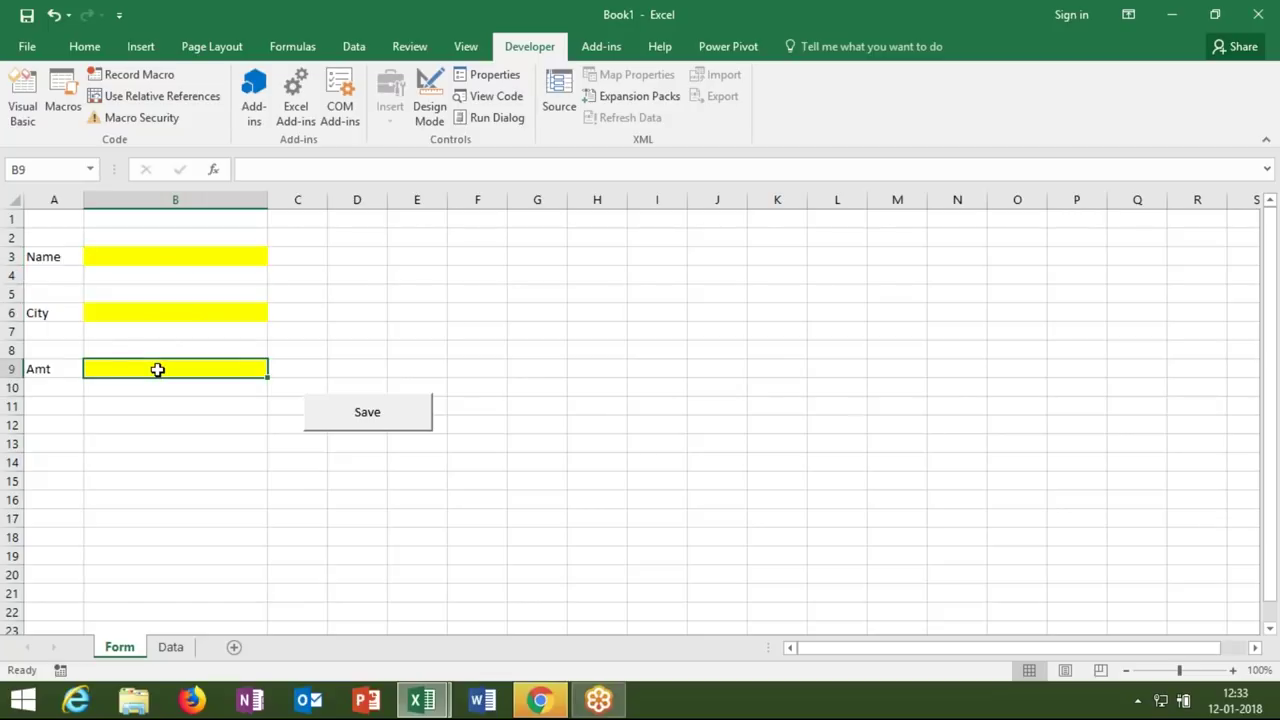
key("alt+F11")
left_click(302, 137)
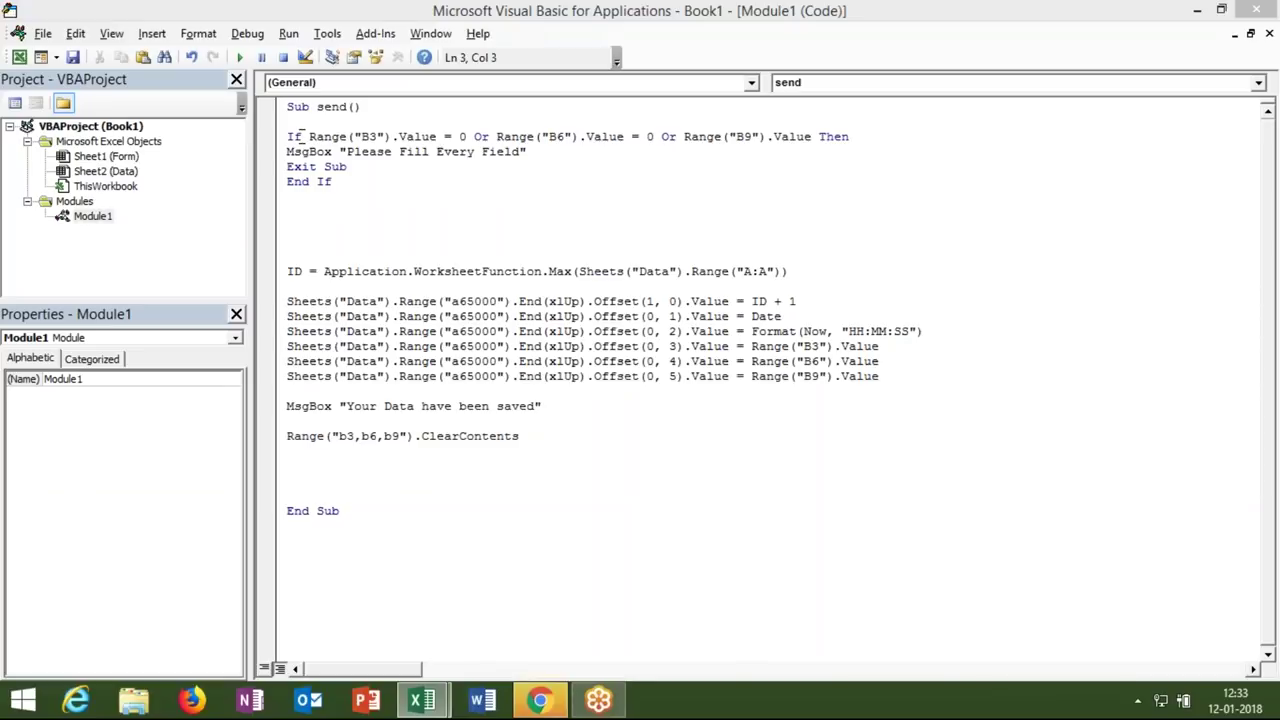
Append =0 to Range("B9").Value so the If checks all three cells for 0
left_click_drag(309, 137, 814, 137)
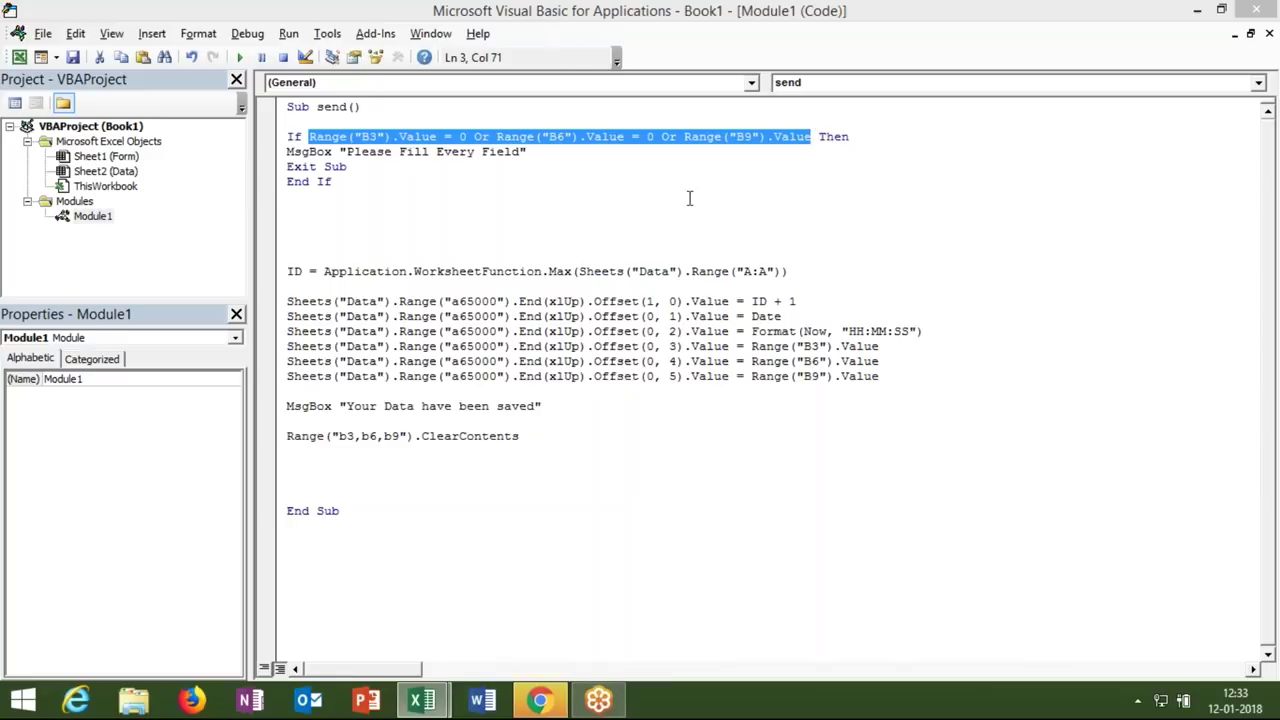
left_click(415, 137)
double_click(461, 137)
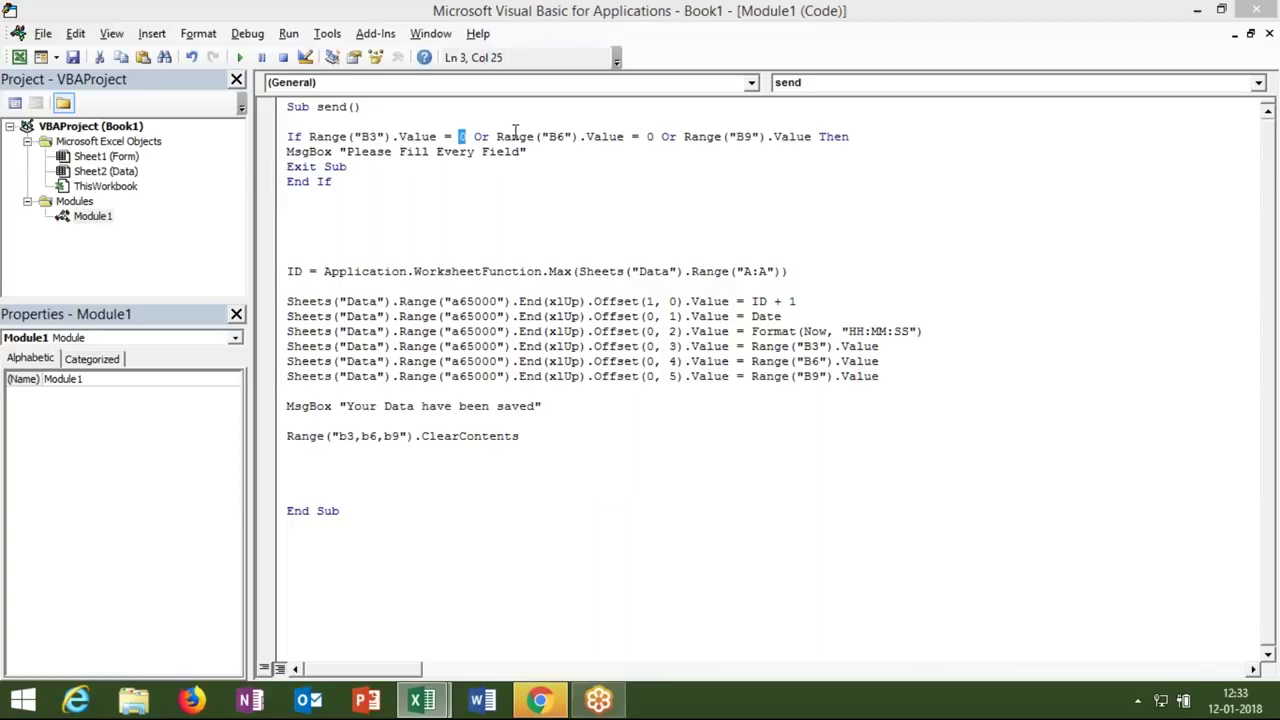
double_click(514, 137)
double_click(650, 137)
double_click(705, 137)
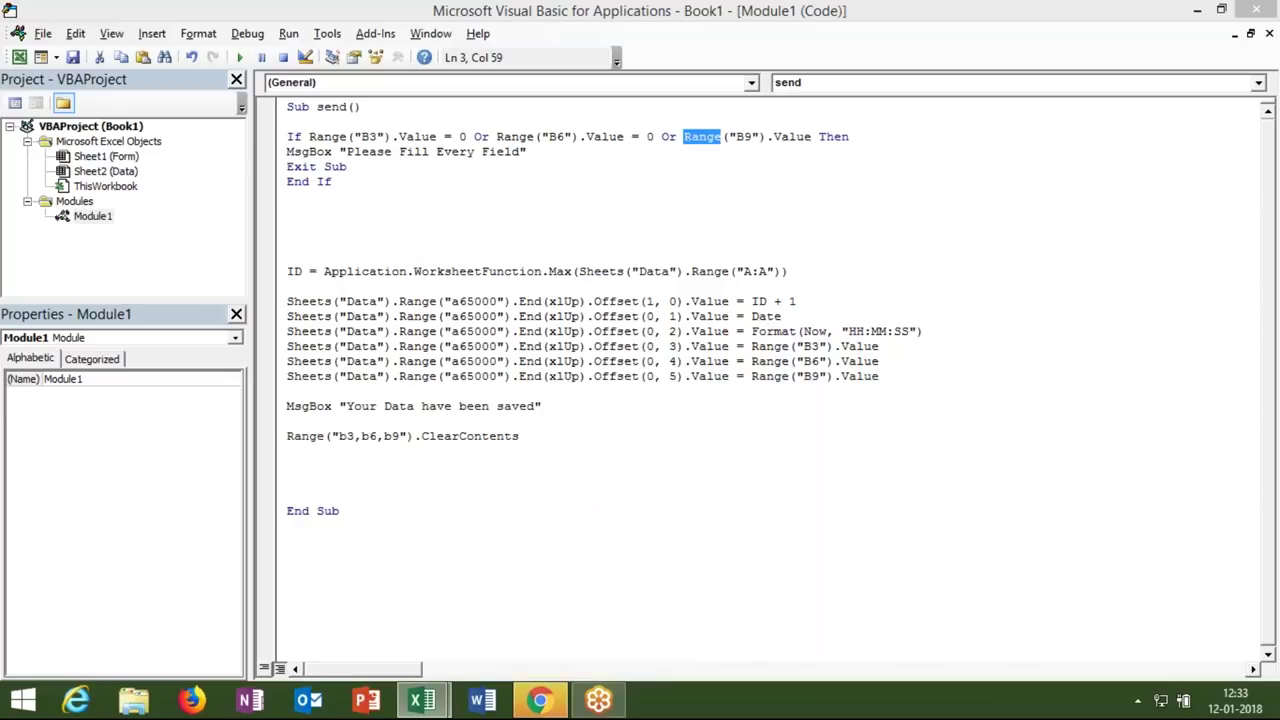
left_click(812, 137)
type("=0")
left_click(852, 164)
Highlight the MsgBox line and the Sub keyword to review the macro code
left_click_drag(533, 151, 291, 153)
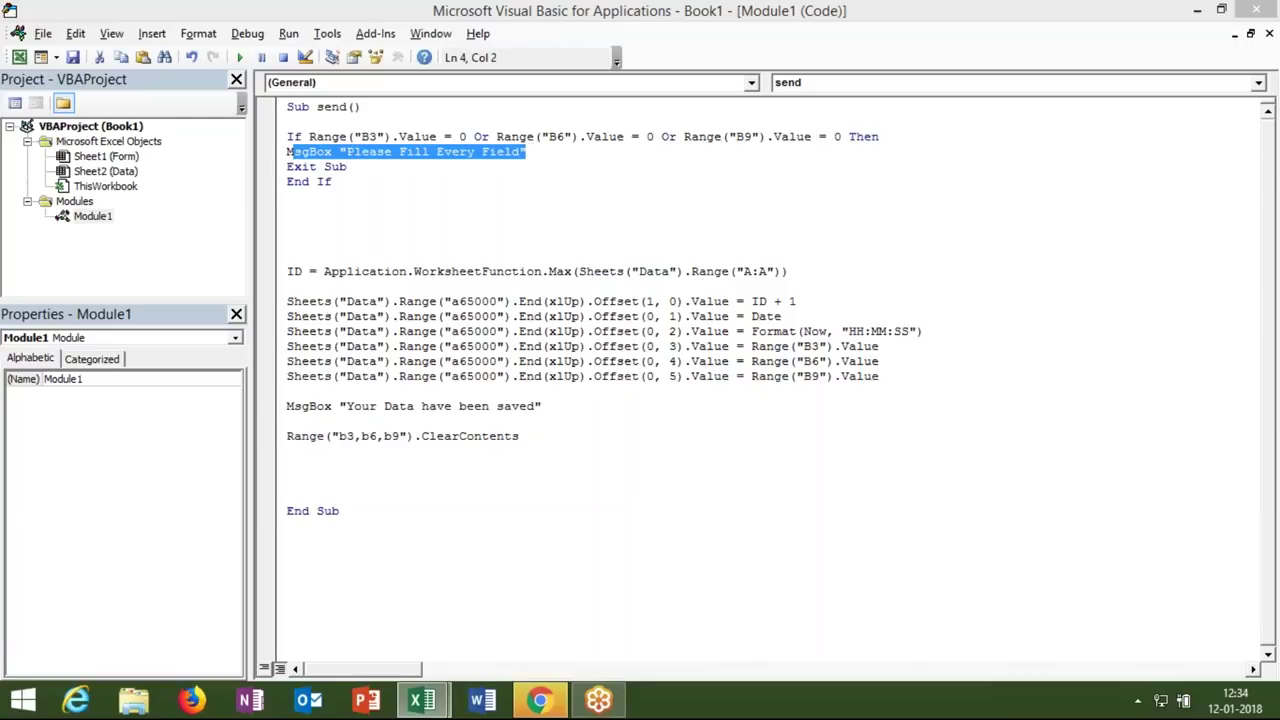
double_click(305, 152)
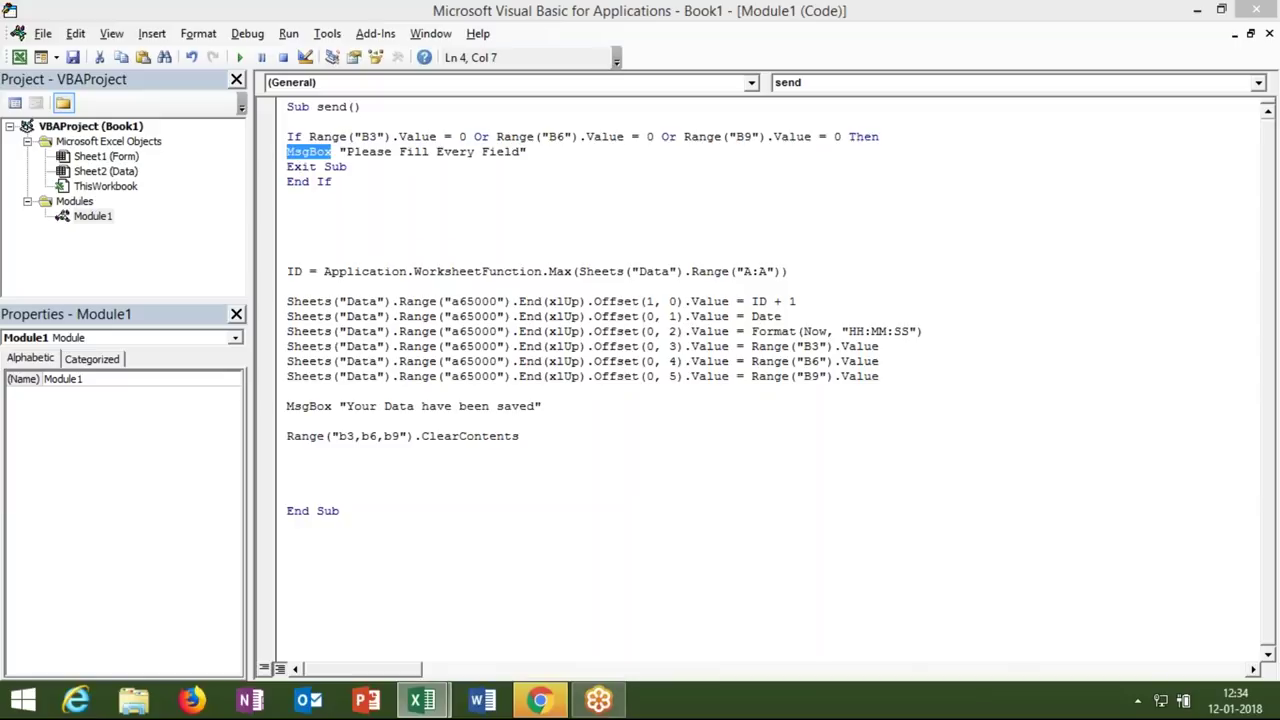
double_click(297, 106)
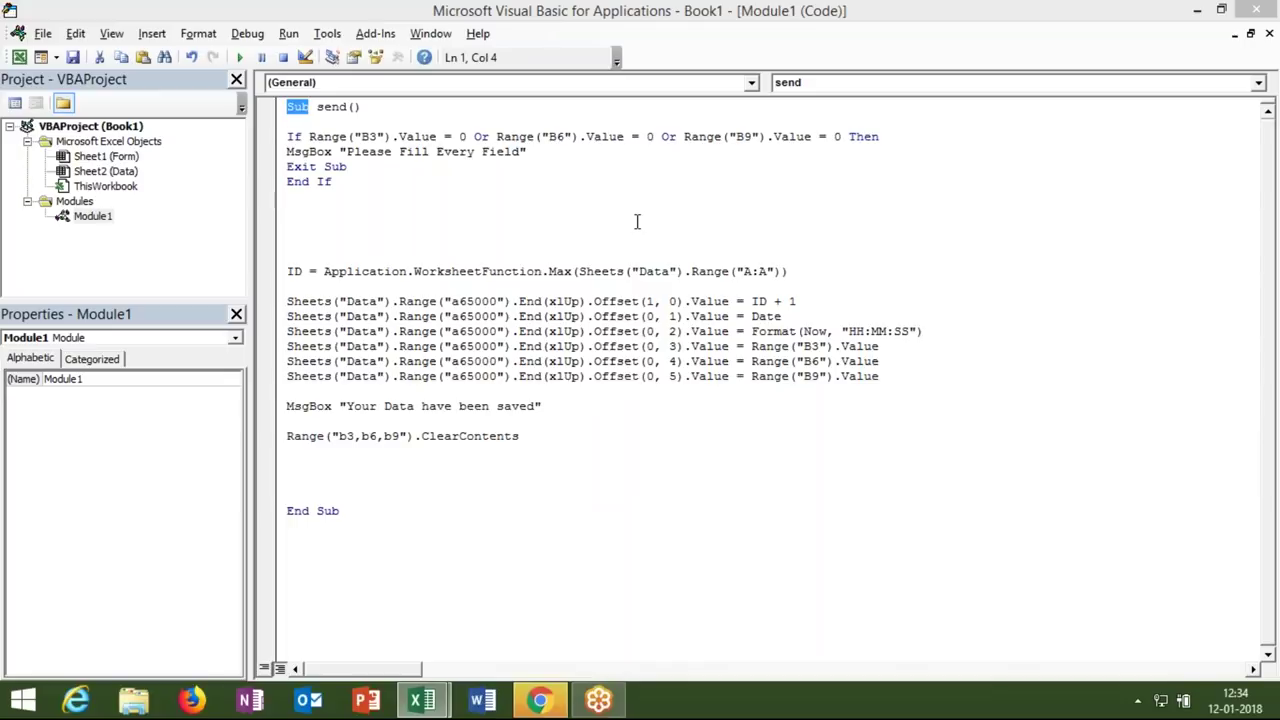
left_click(628, 300)
Run Save on the blank form, dismiss the 'Please Fill Every Field' warning, and view the Data sheet
key("alt+F11")
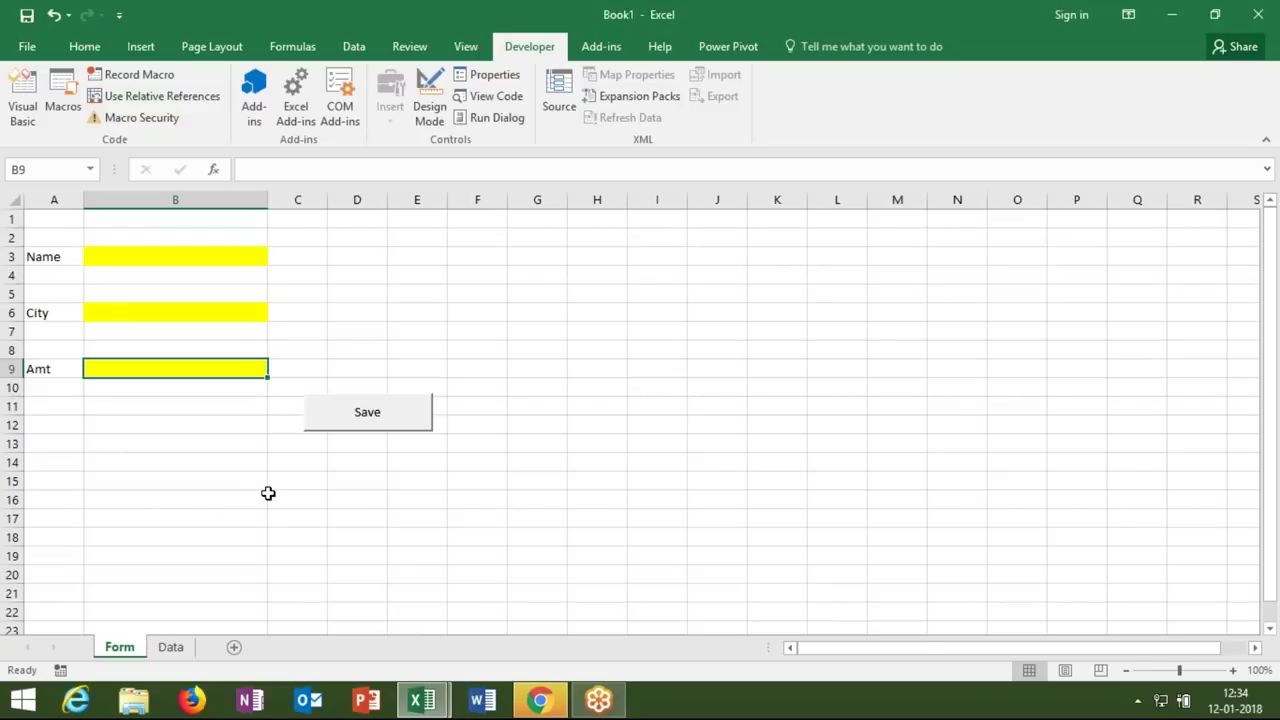
left_click(380, 430)
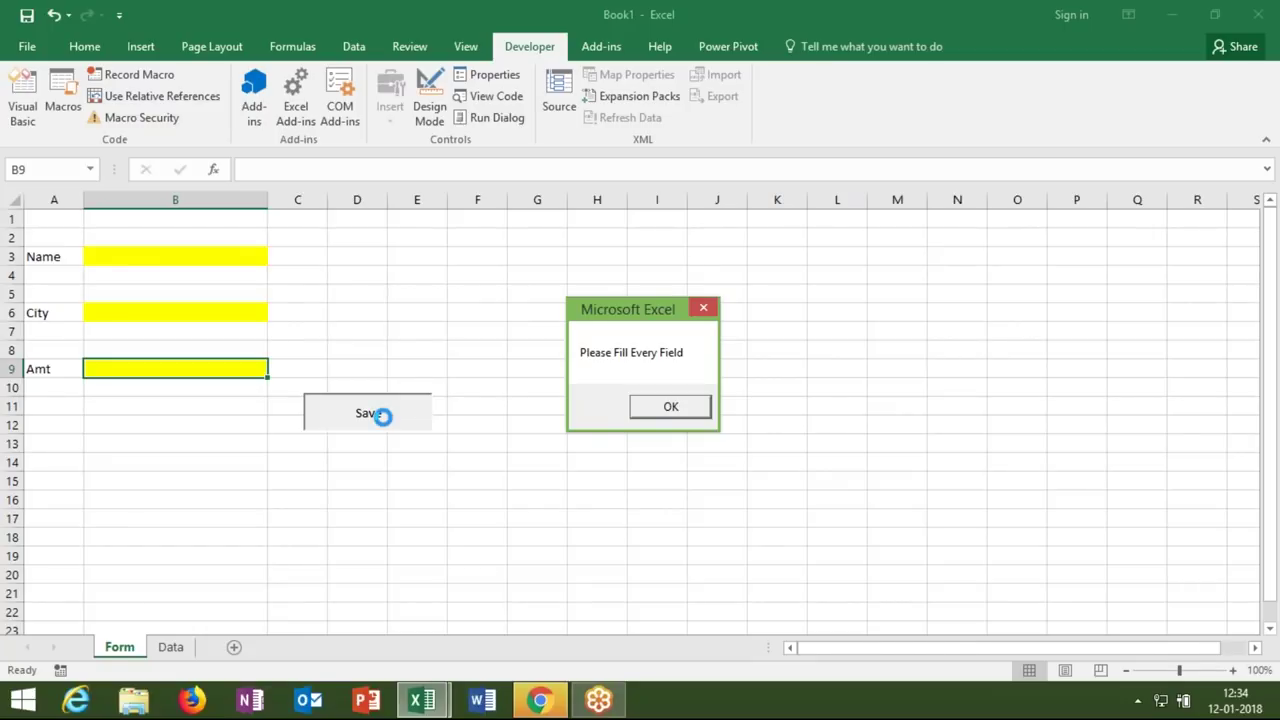
left_click(668, 406)
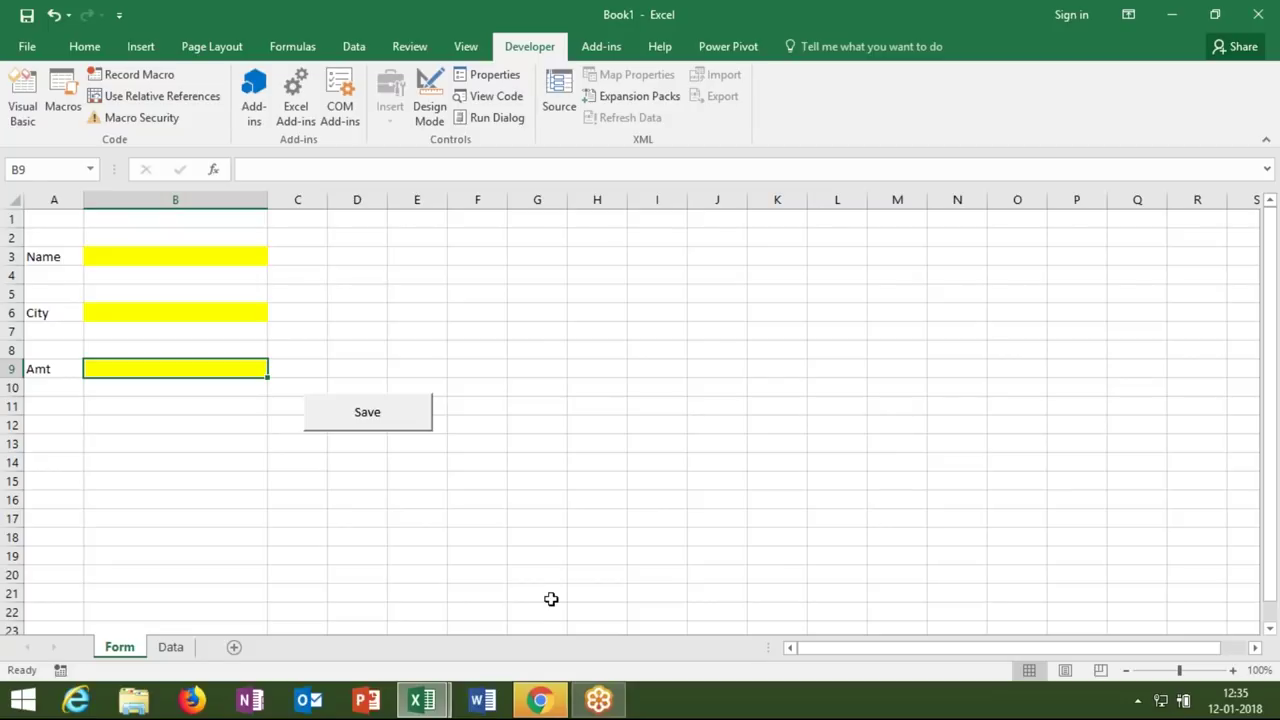
left_click(168, 648)
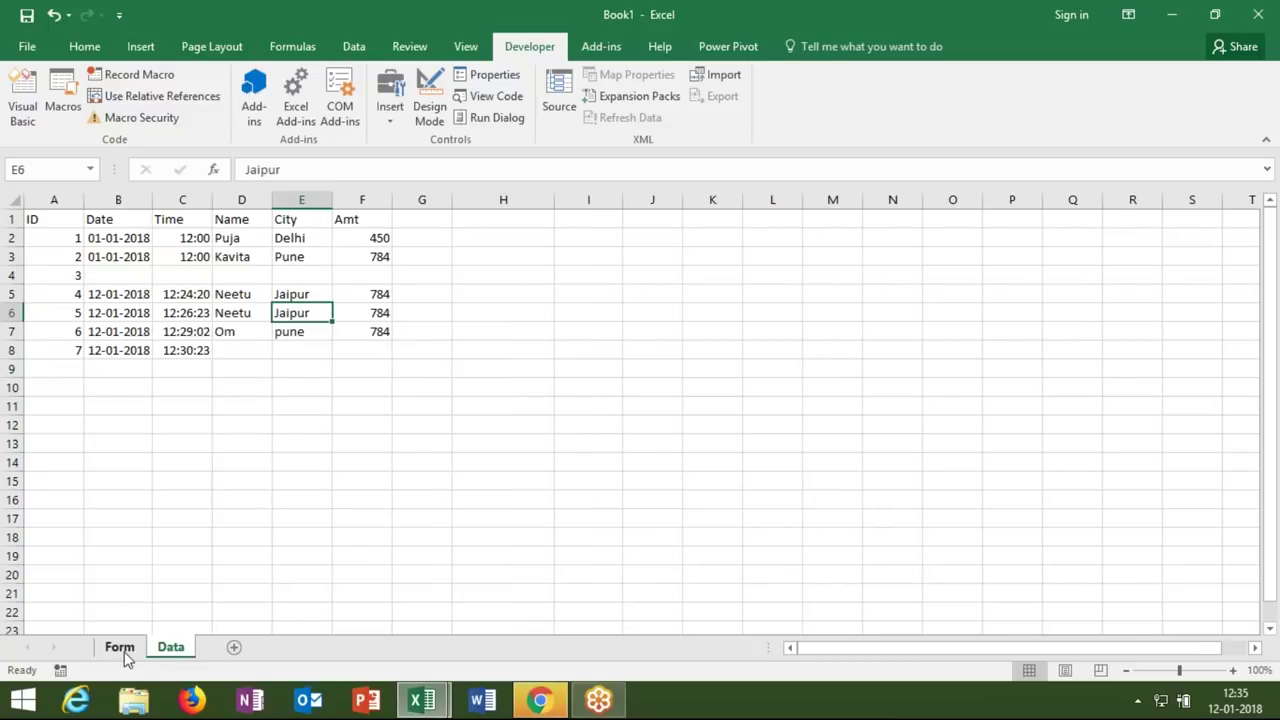
Copy the send macro's code into the Data sheet starting at H3, then begin saving the workbook
key("alt+F11")
left_click(426, 234)
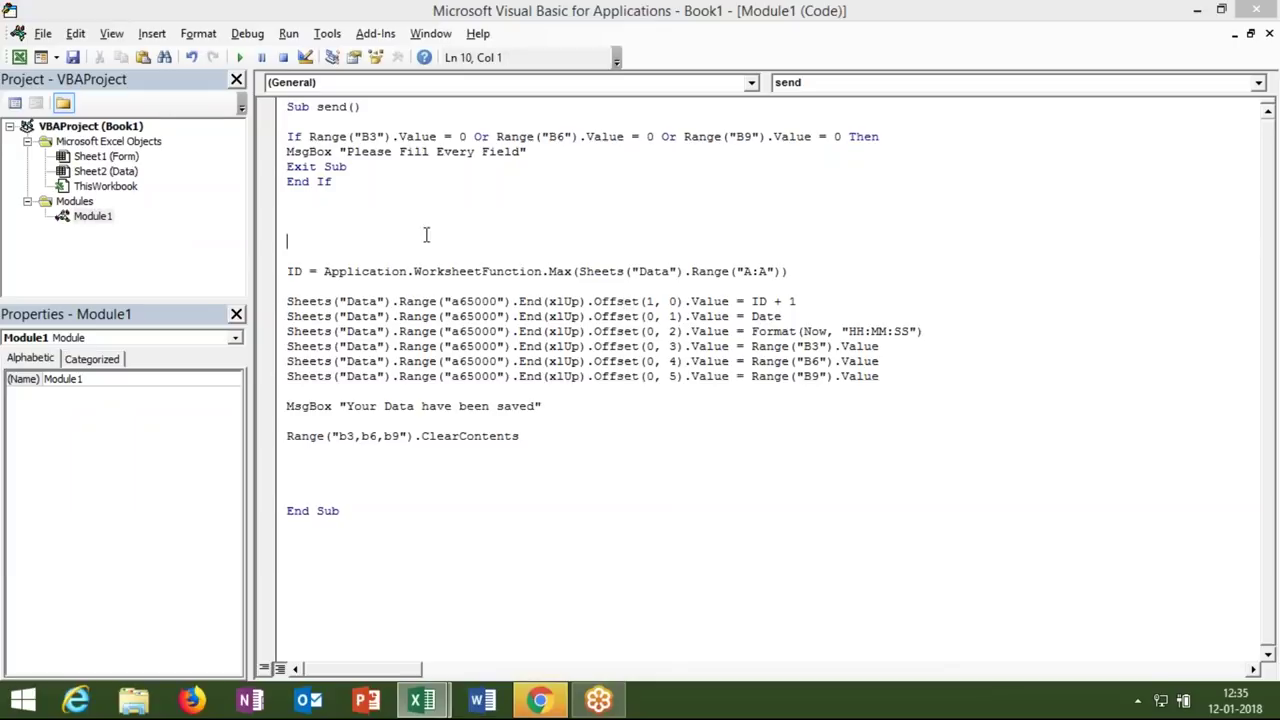
key("ctrl+a")
key("ctrl+c")
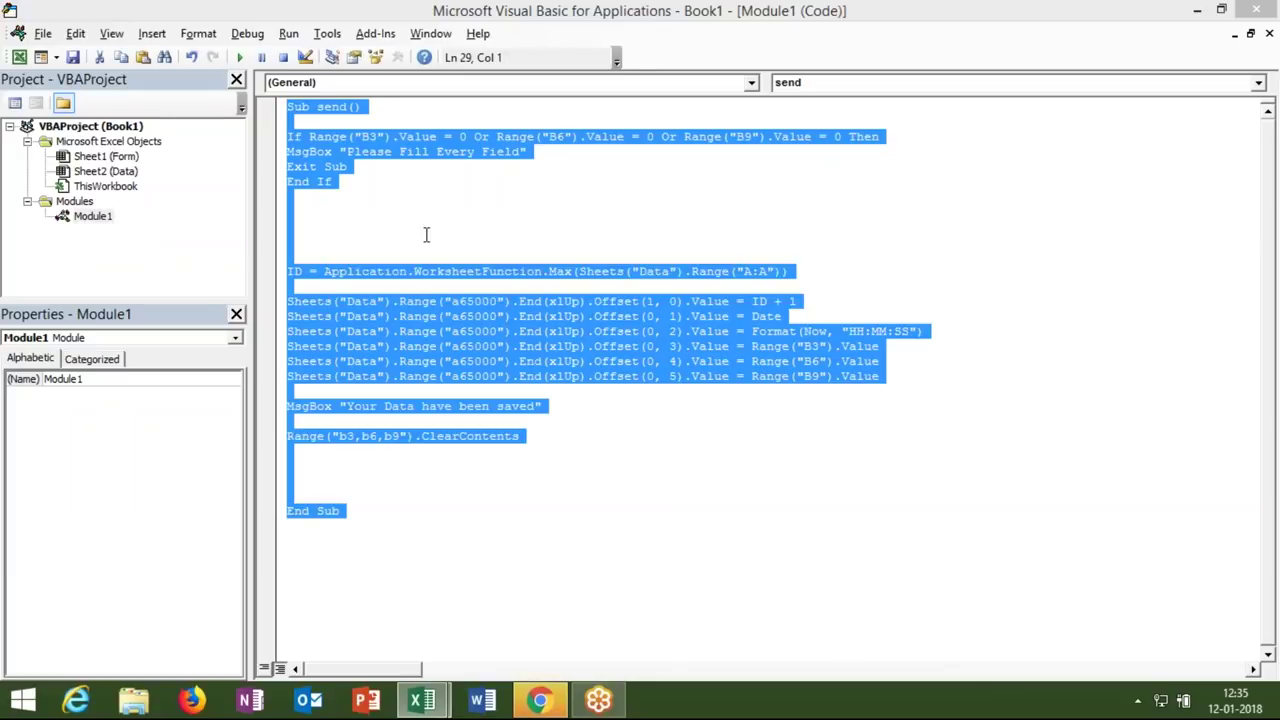
left_click(426, 234)
key("alt+F11")
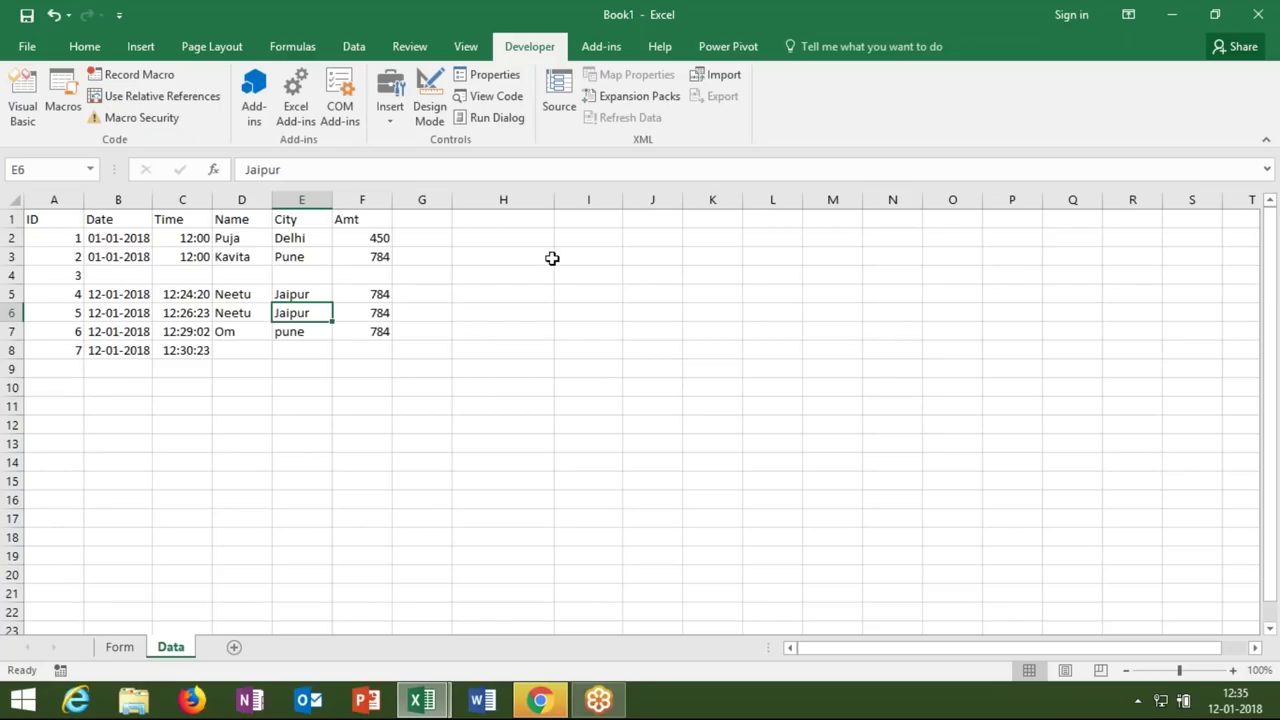
left_click(548, 256)
key("ctrl+v")
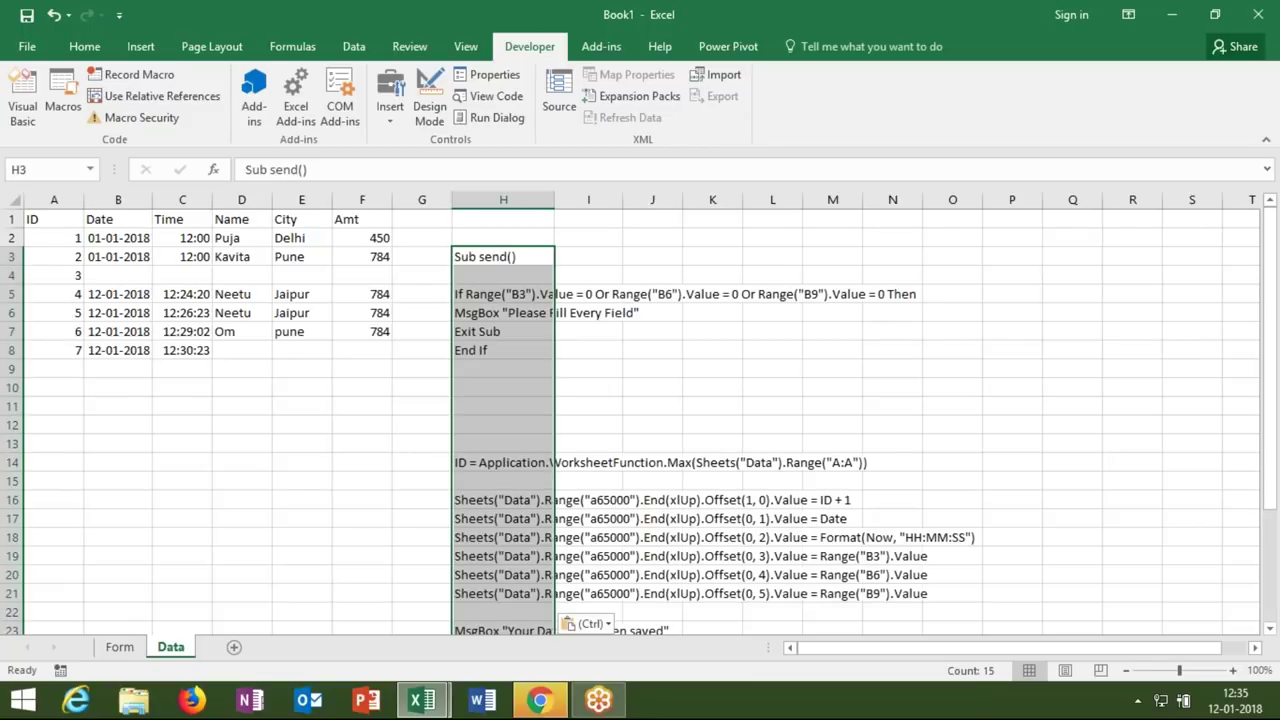
left_click(336, 344)
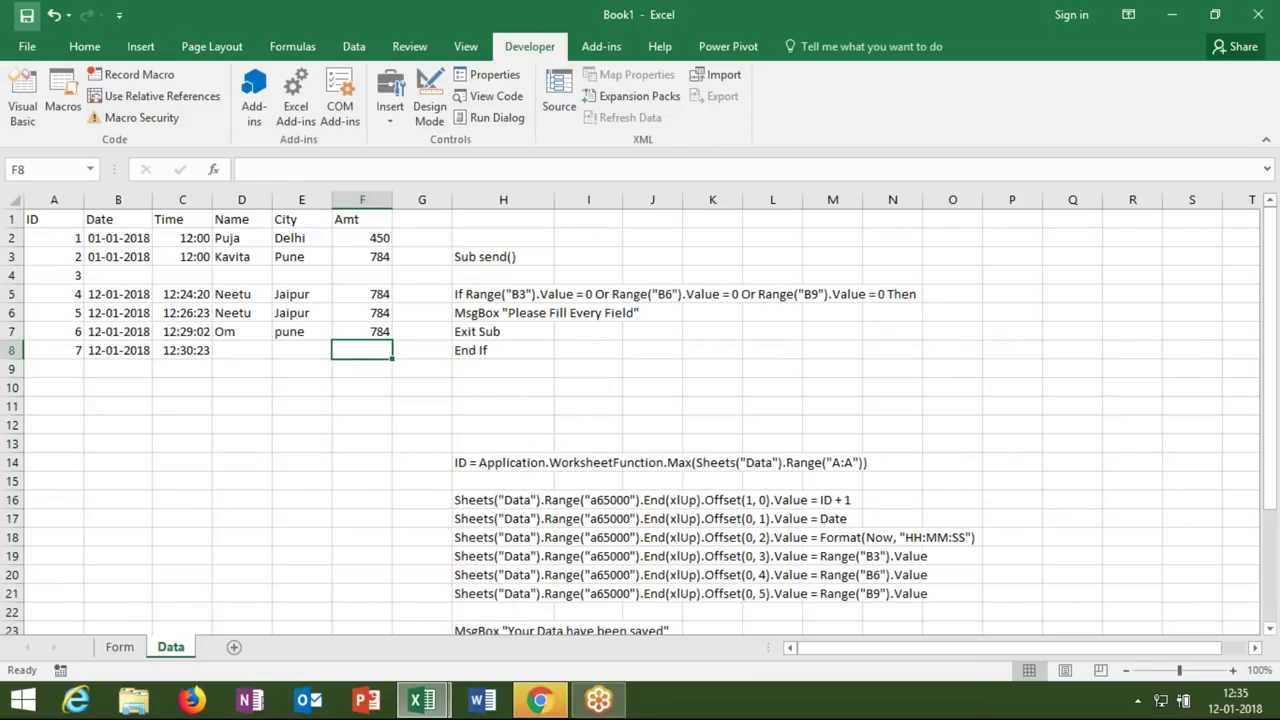
key("ctrl+s")
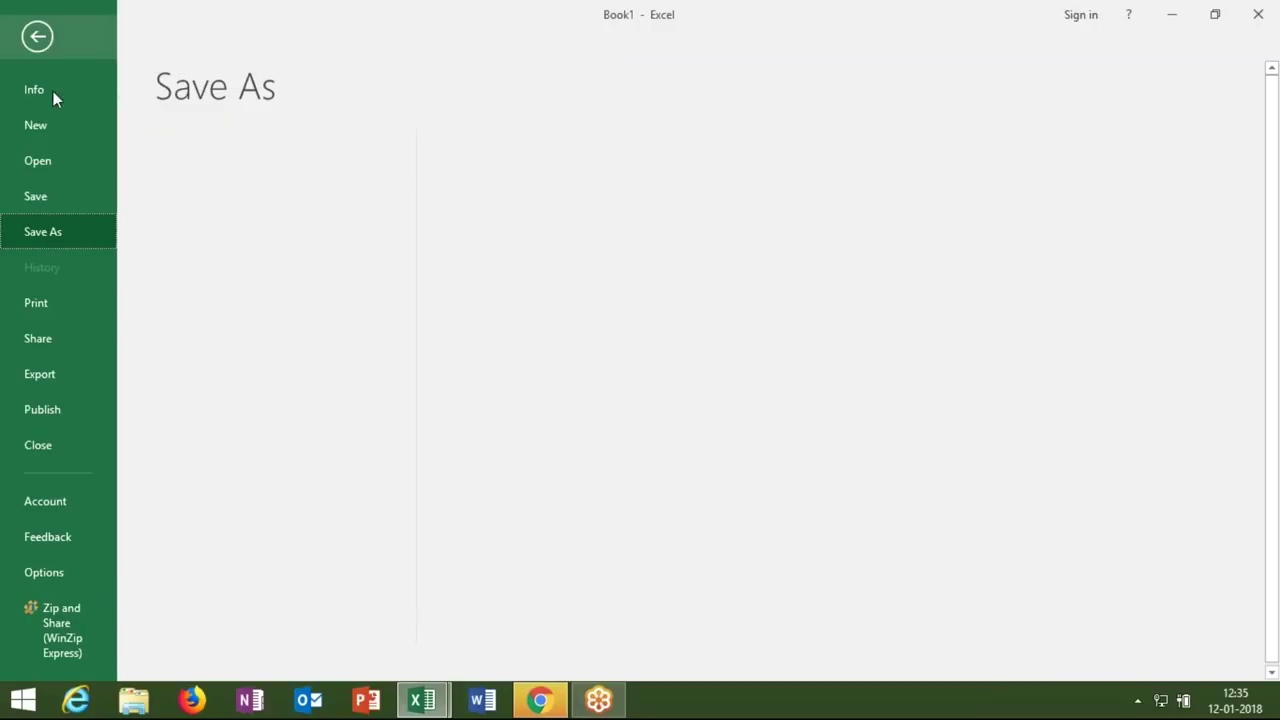
Save the workbook on the Desktop as the macro-enabled file 'form'
left_click(76, 214)
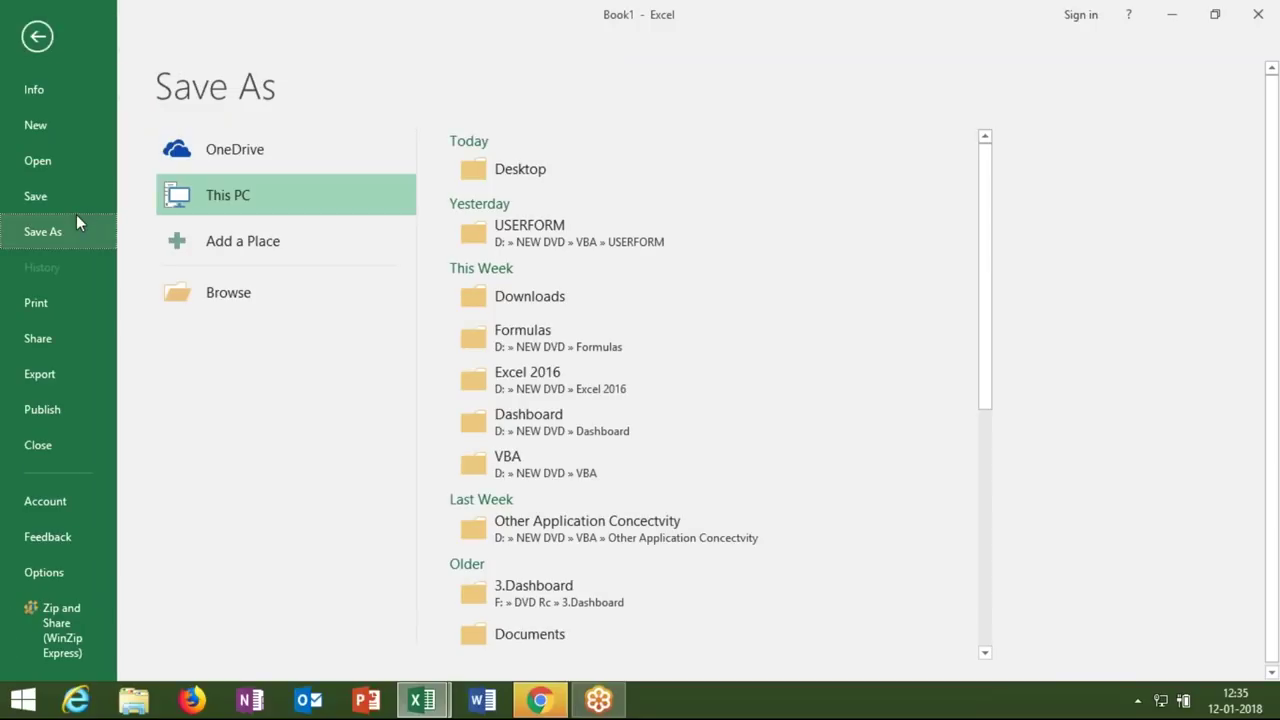
left_click(533, 186)
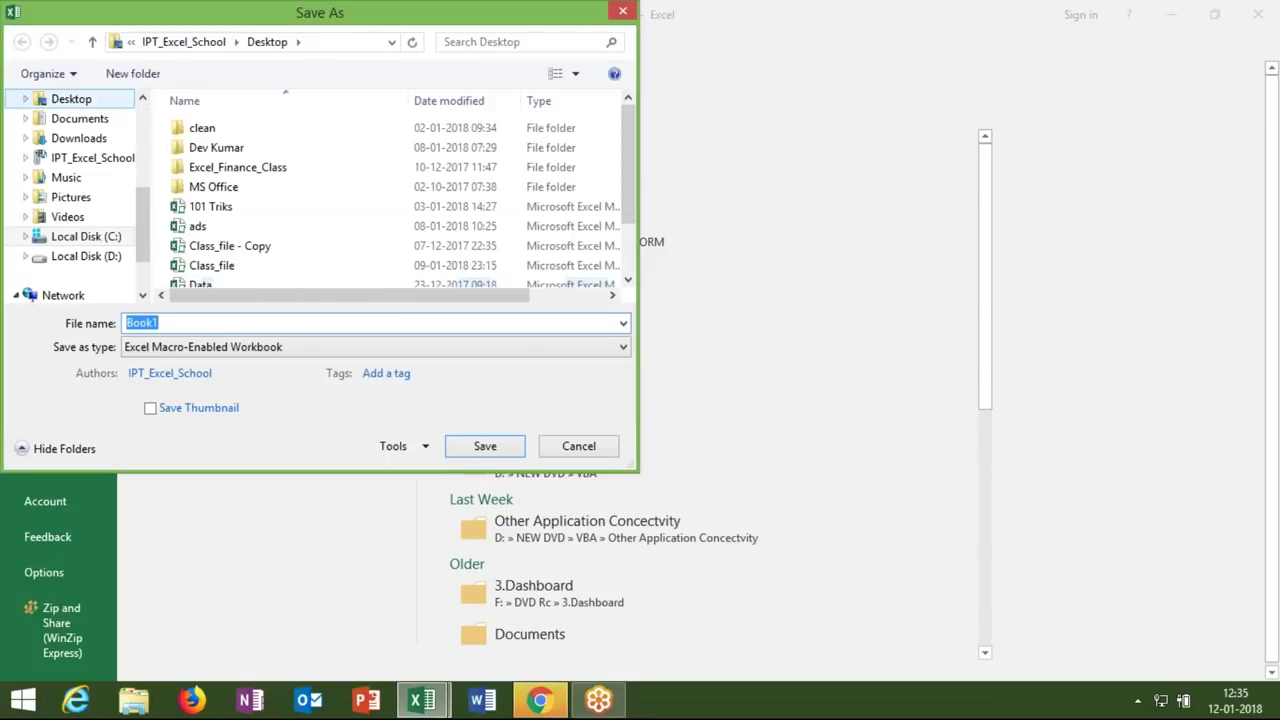
left_click(75, 100)
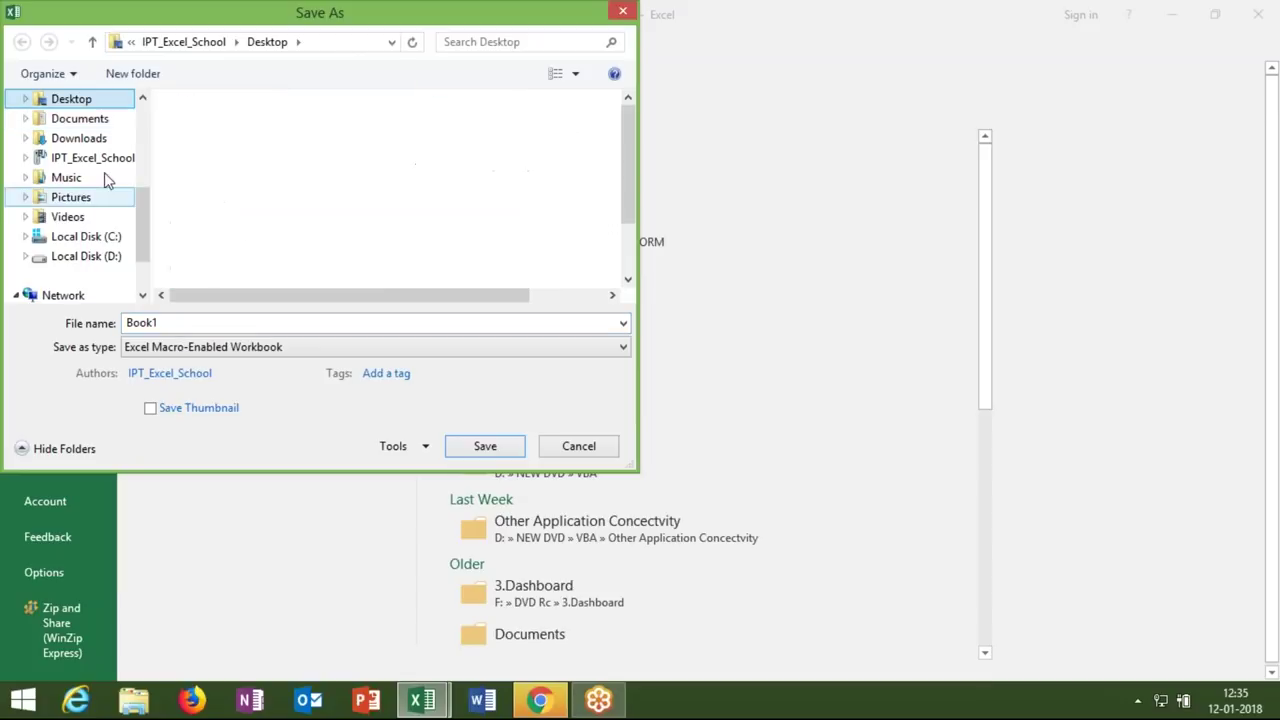
double_click(193, 322)
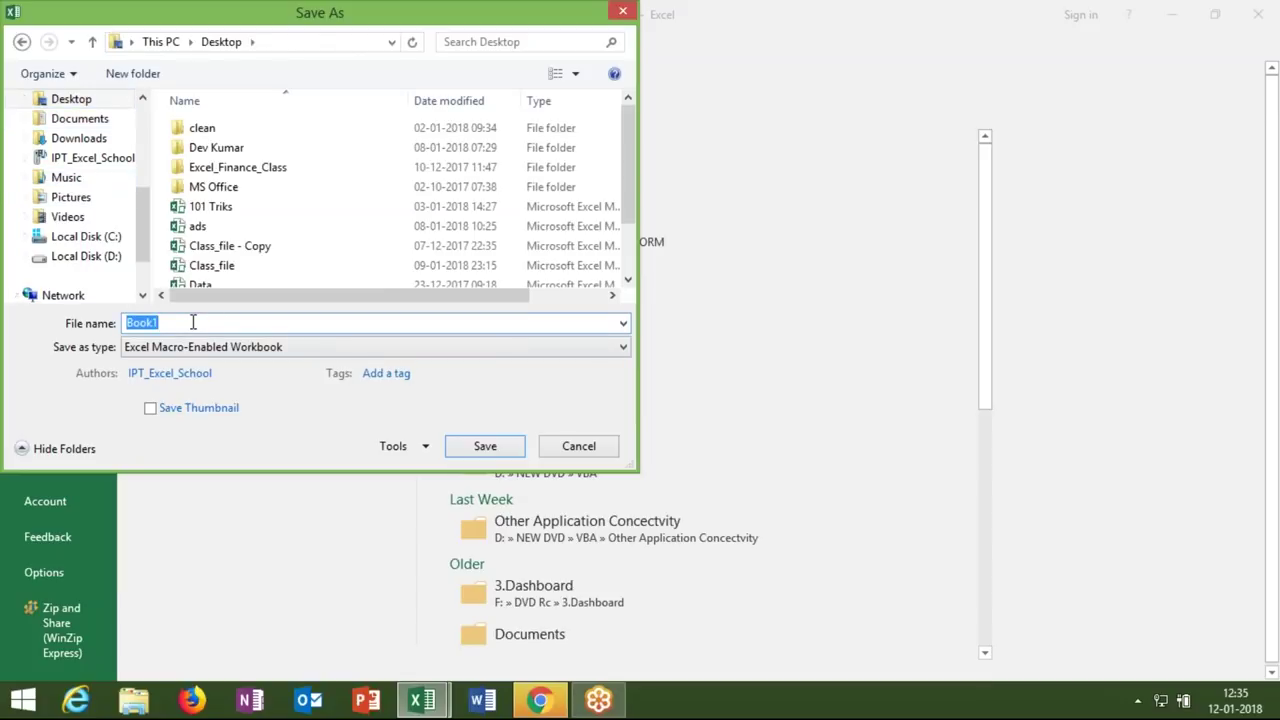
type("form")
left_click(485, 446)
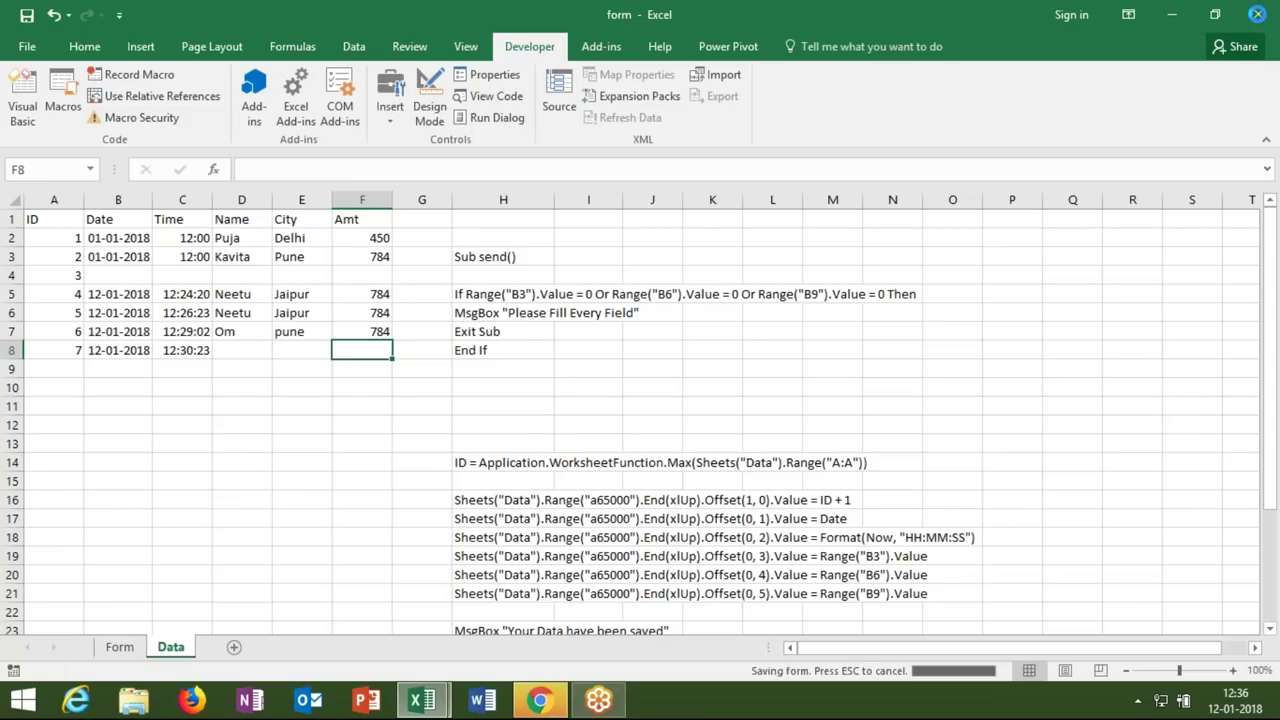
left_click(503, 443)
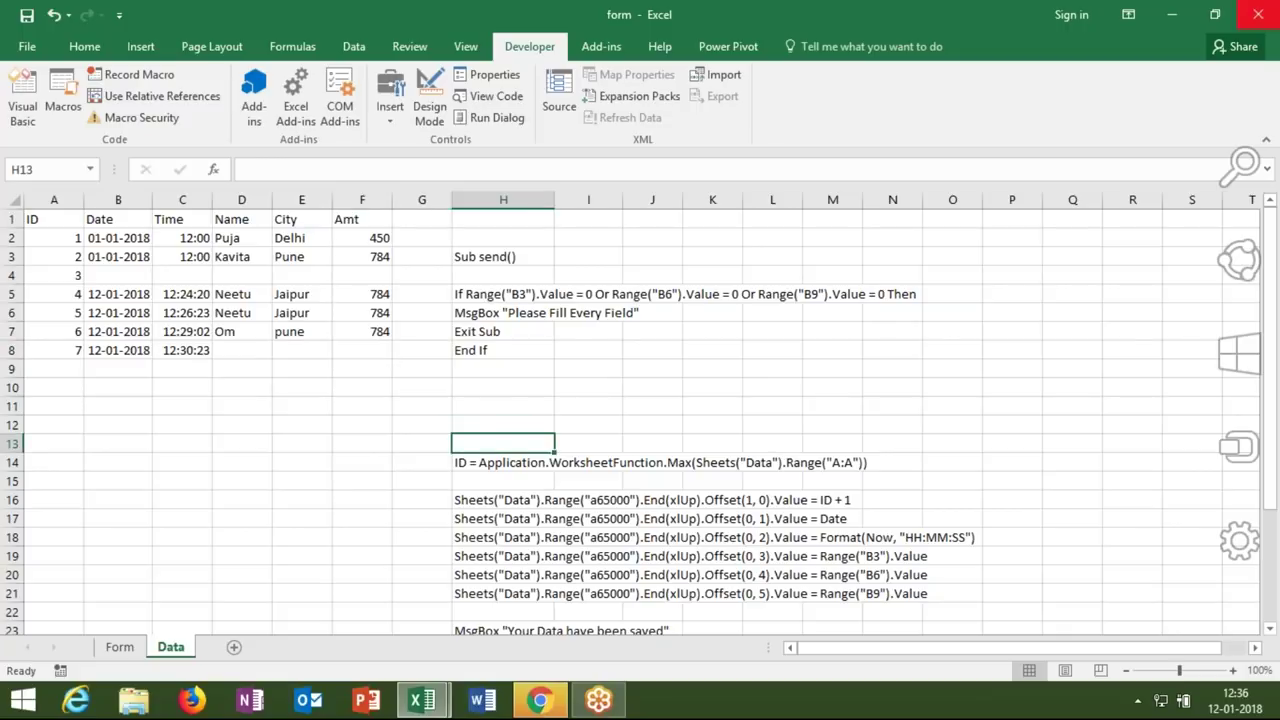
Switch to Chrome and load the MEGA website, mega.nz
left_click(540, 700)
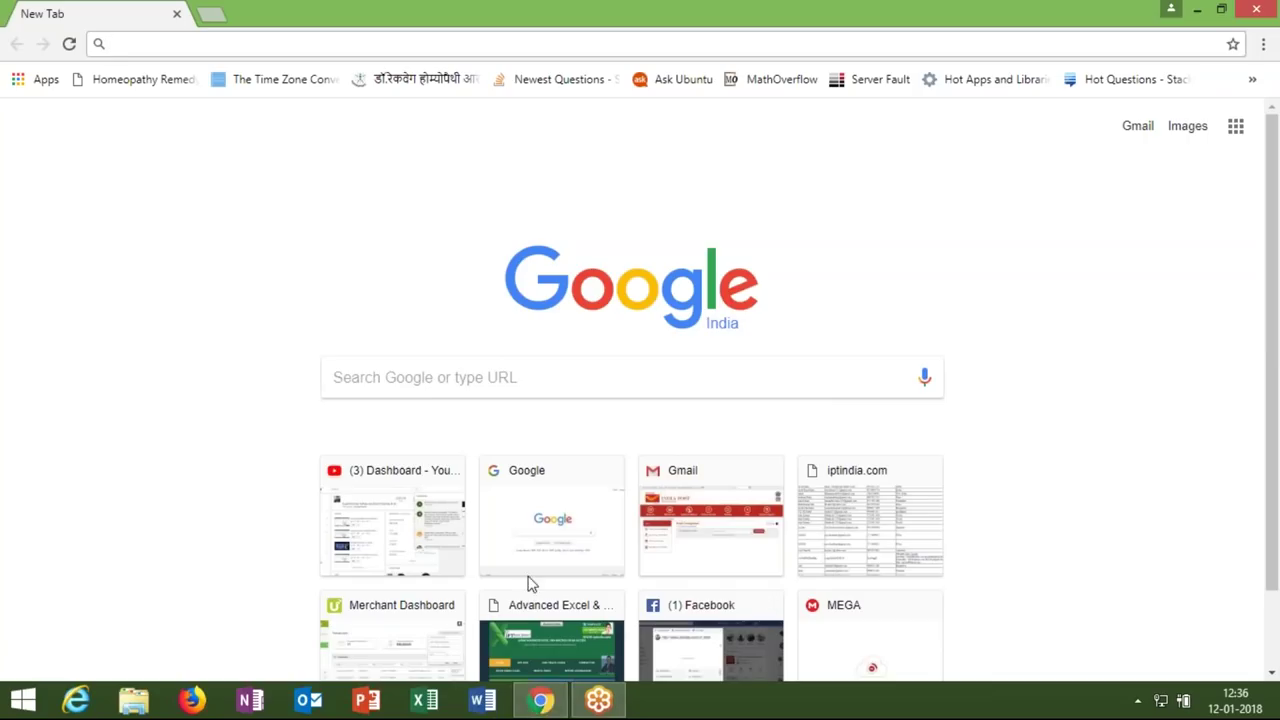
type("me")
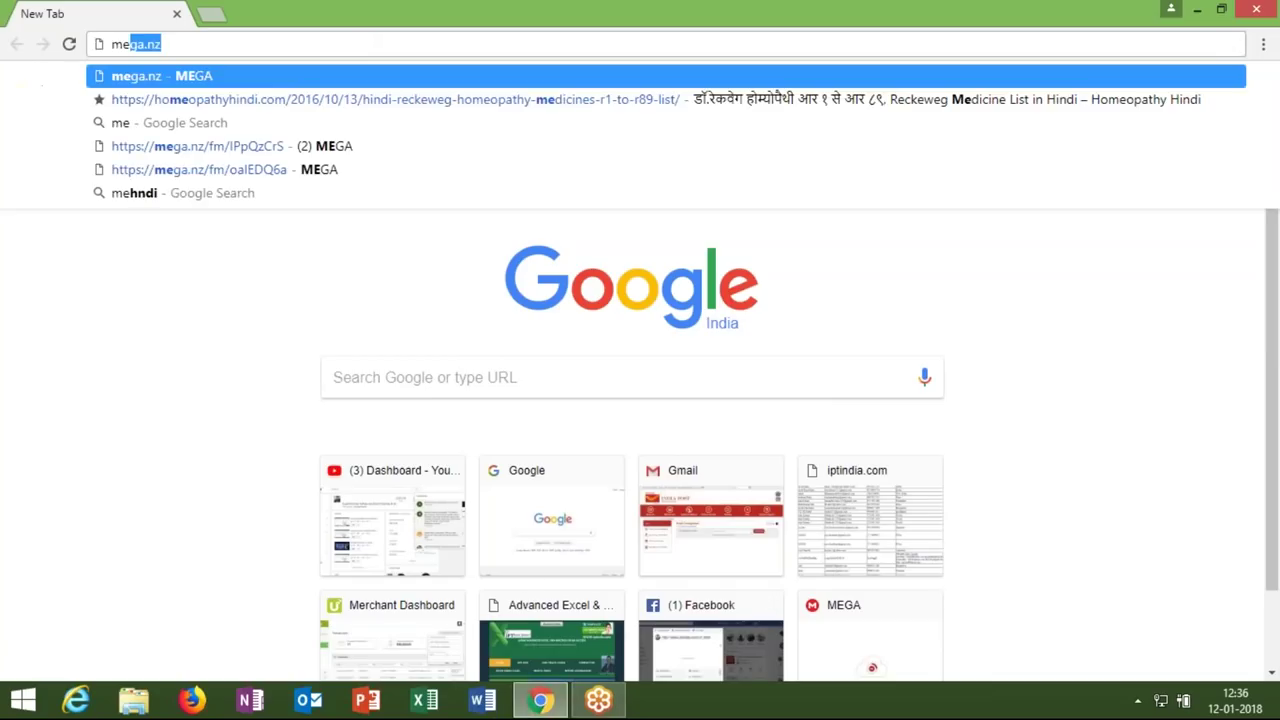
key("Return")
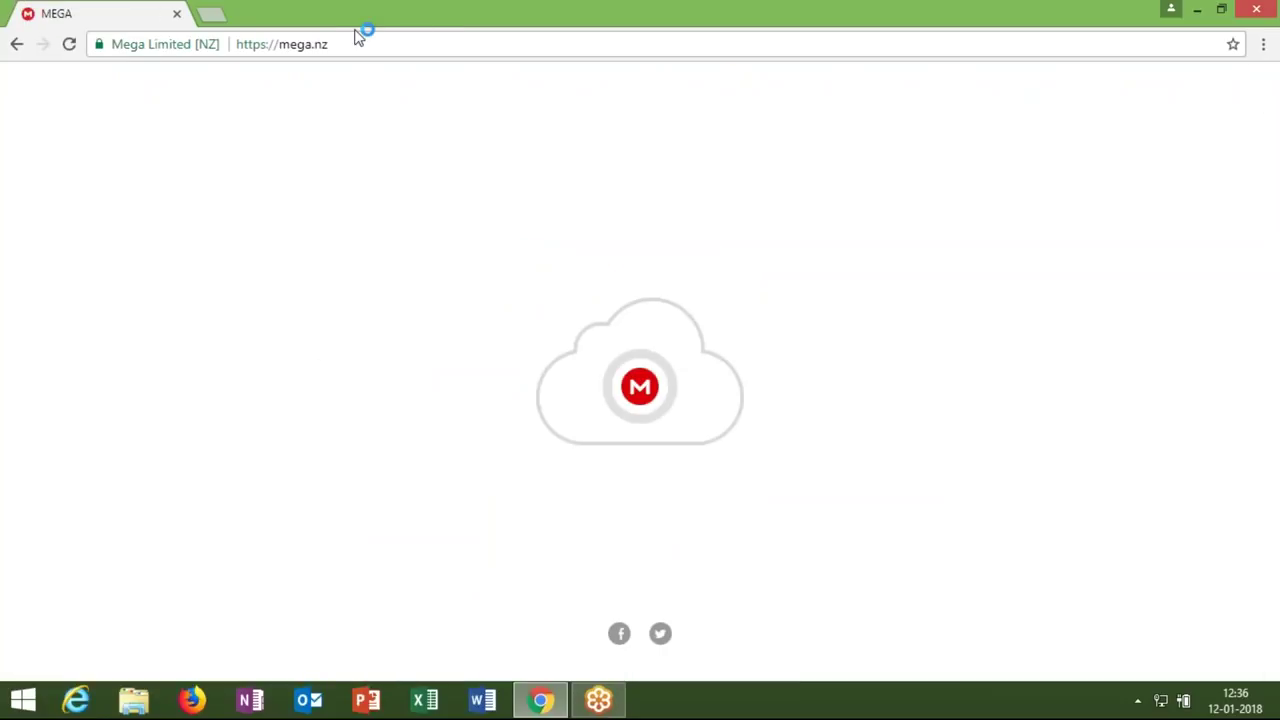
Open a second new tab beside MEGA and type 'g' in its address bar
left_click(543, 705)
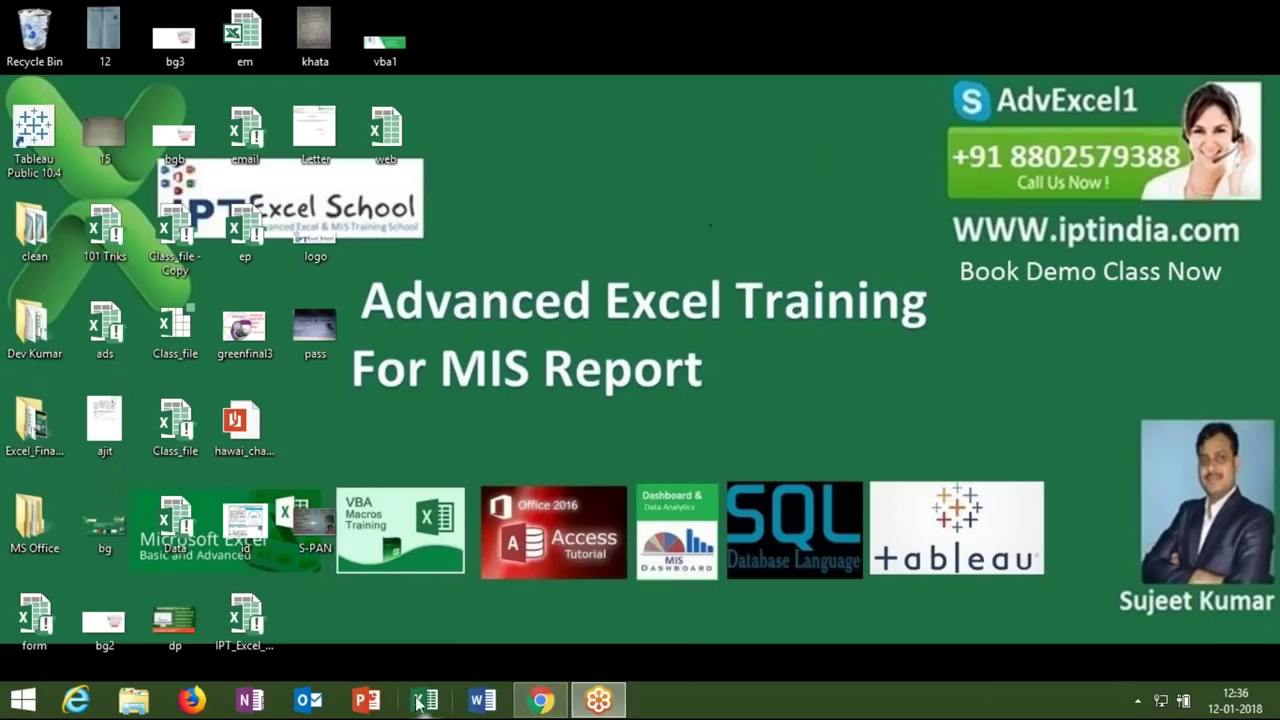
left_click(541, 700)
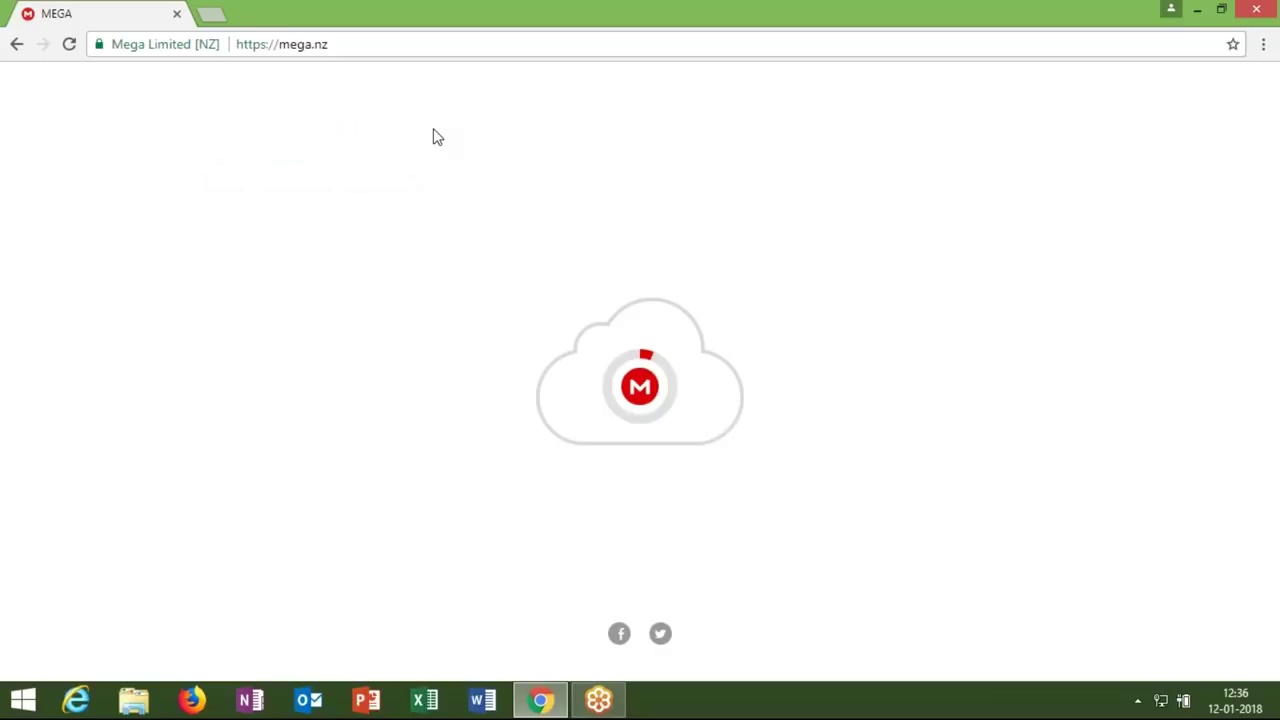
left_click(210, 16)
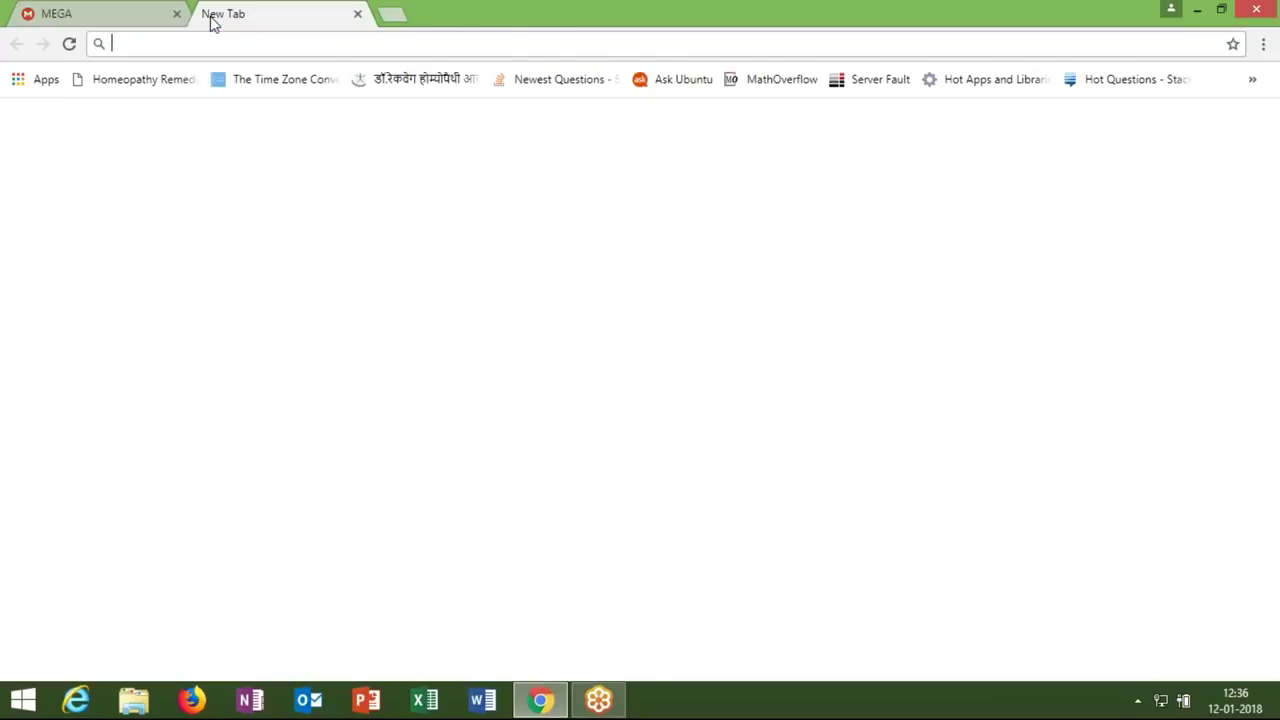
type("g")
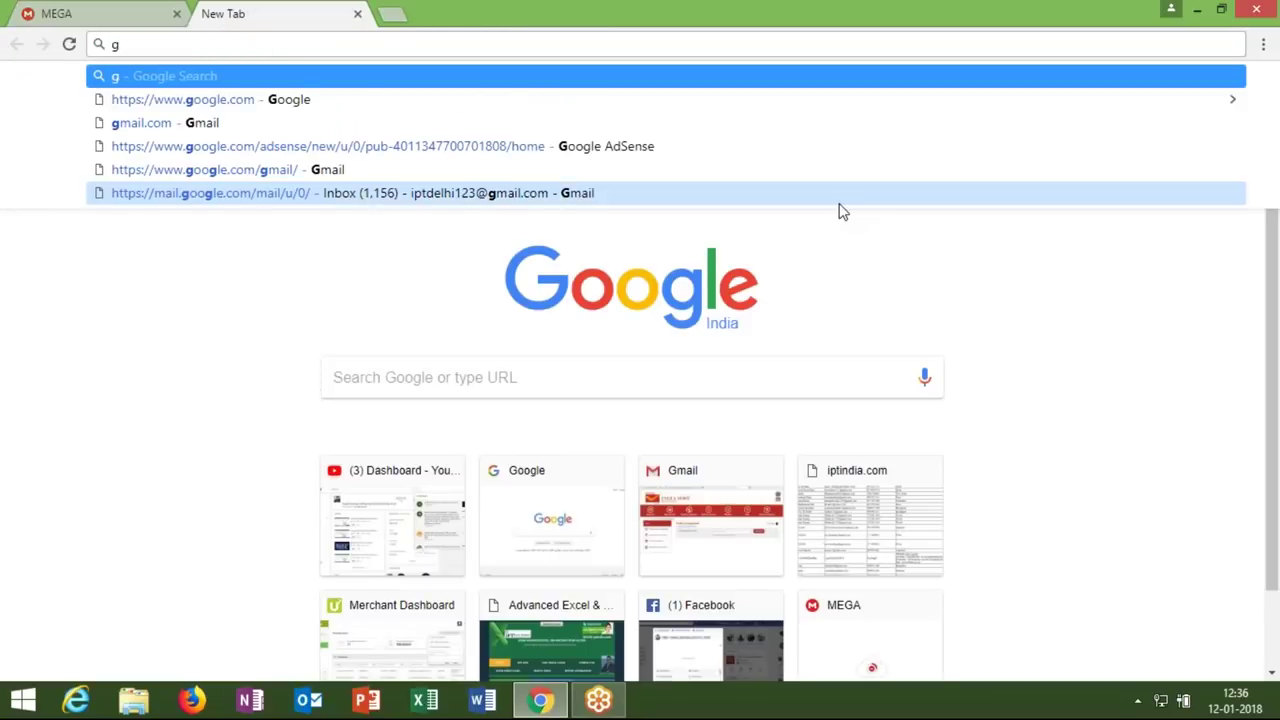